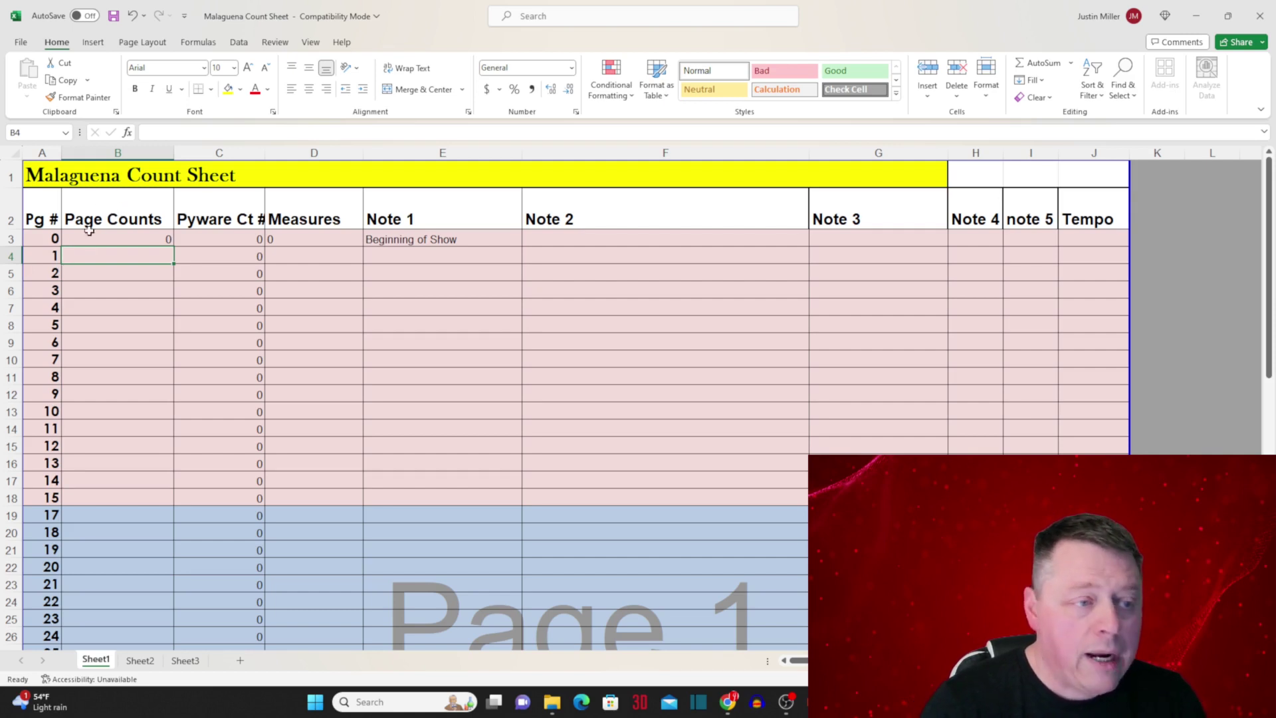
left_click(105, 148)
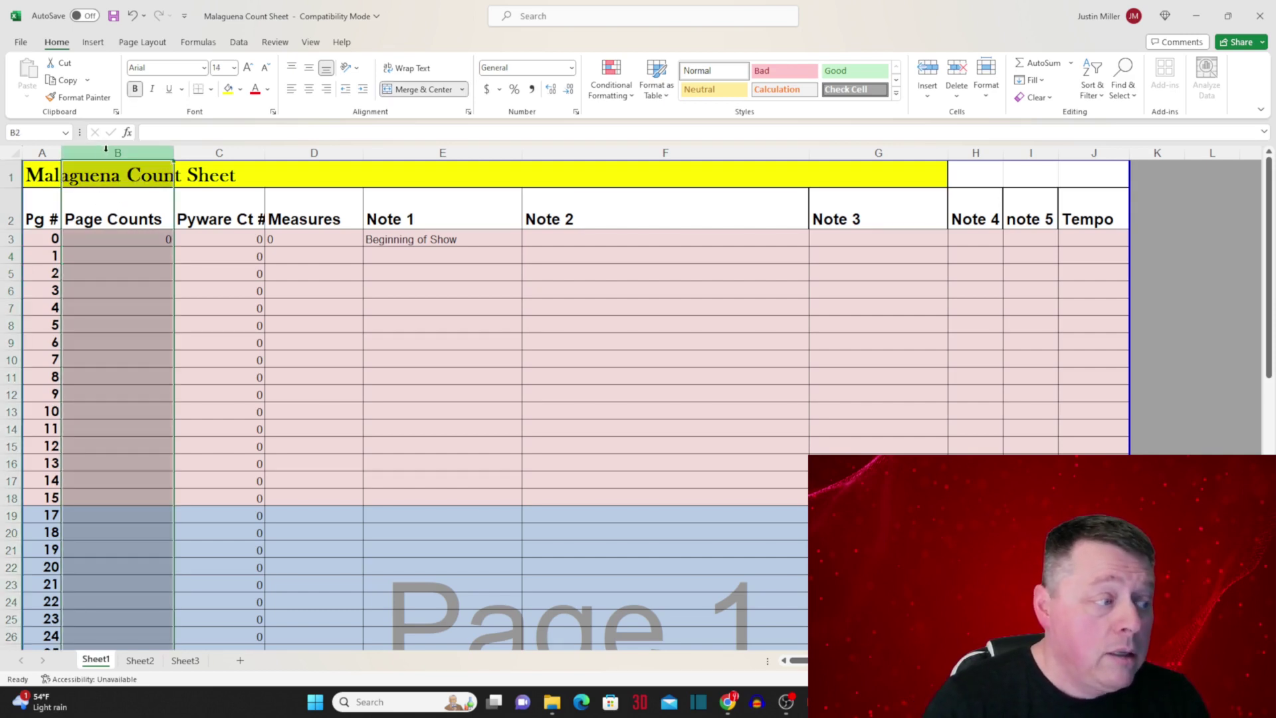
left_click(94, 258)
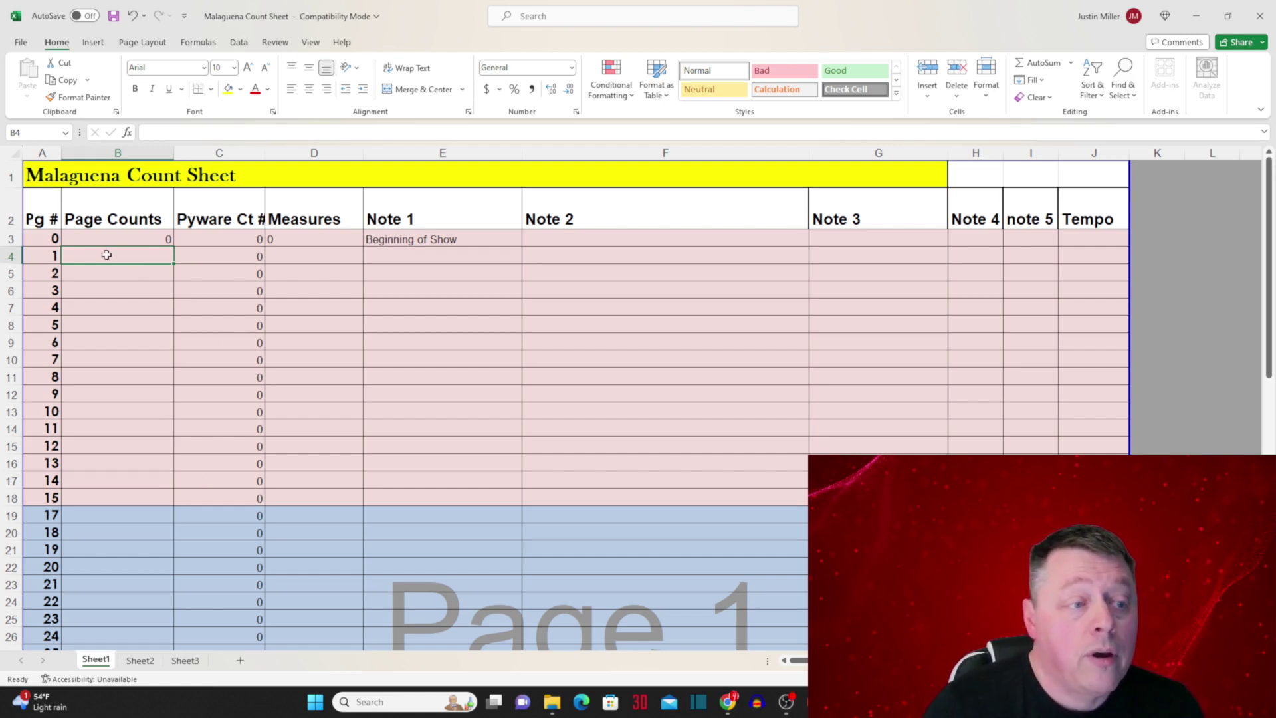
left_click(11, 240)
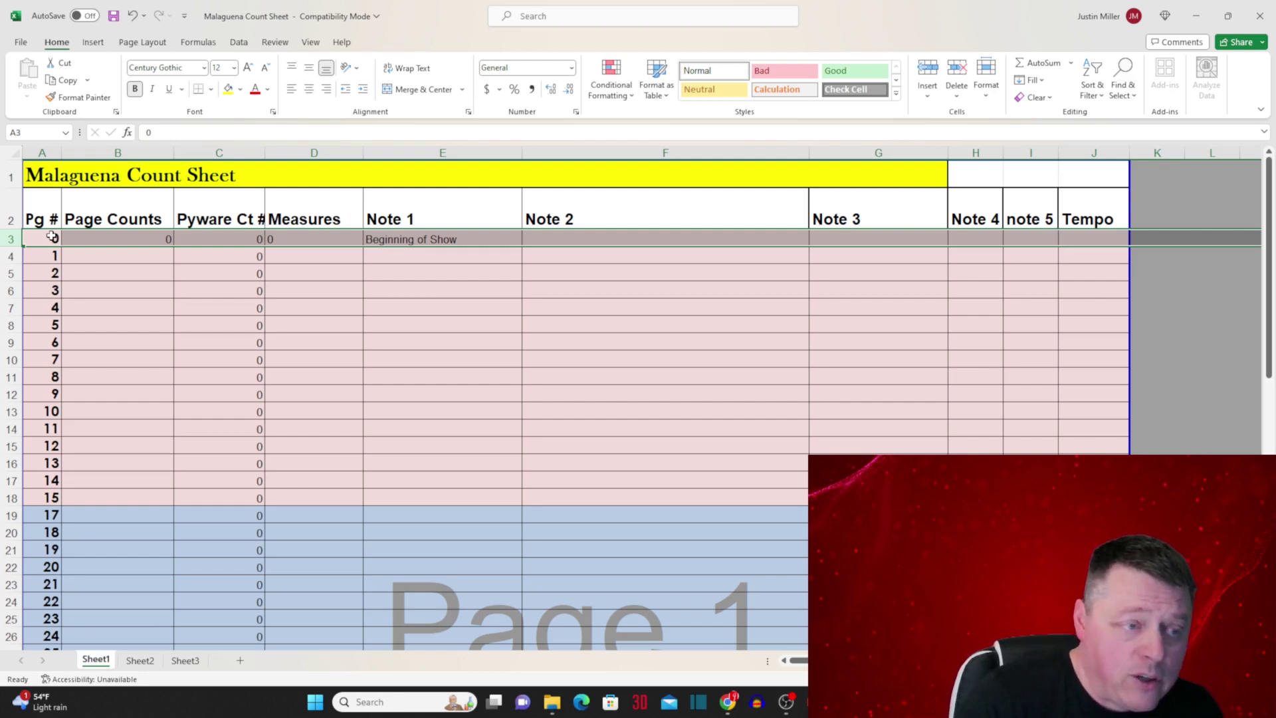
left_click(459, 239)
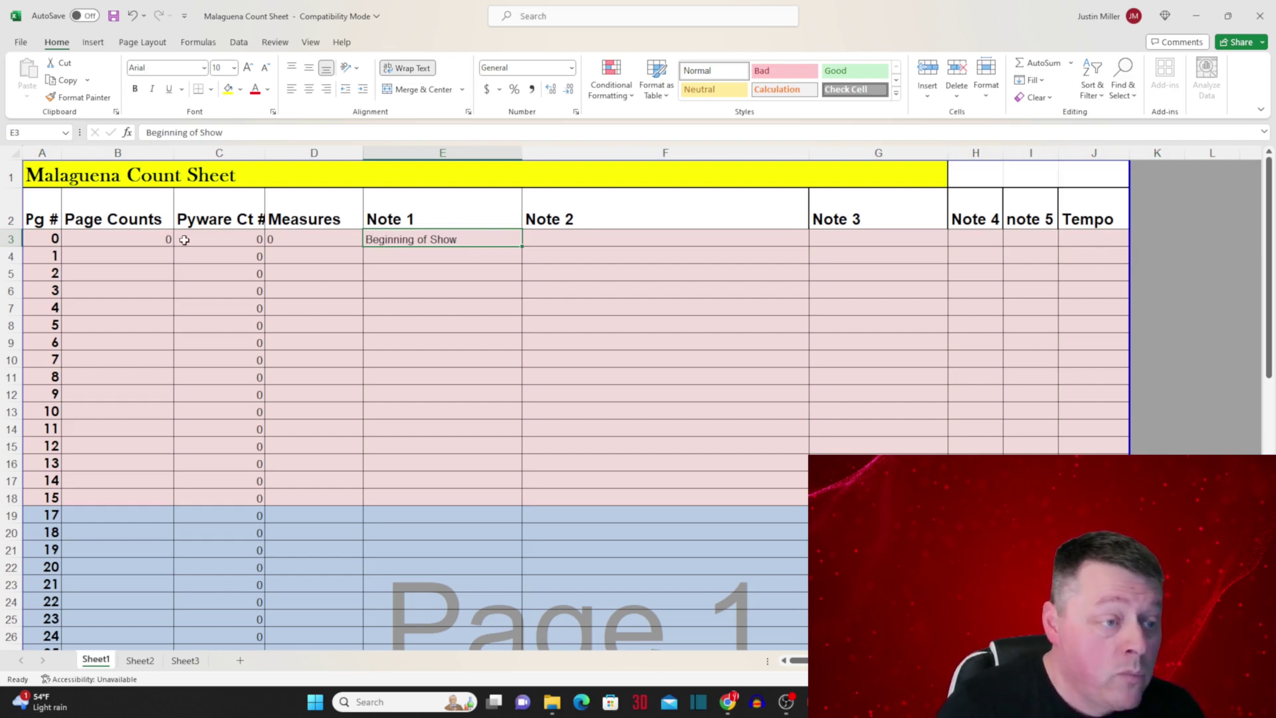
Step: Enter 36 page counts and measures 1-9 for page 1
left_click(166, 253)
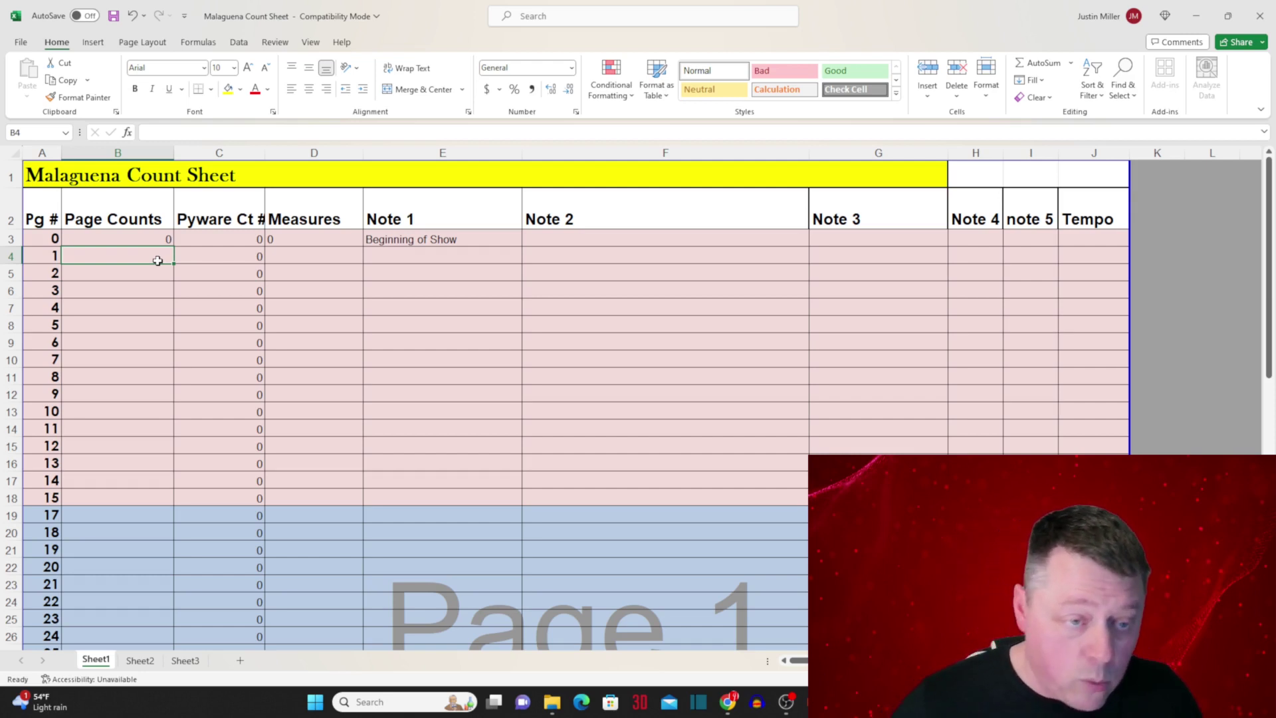
type("36")
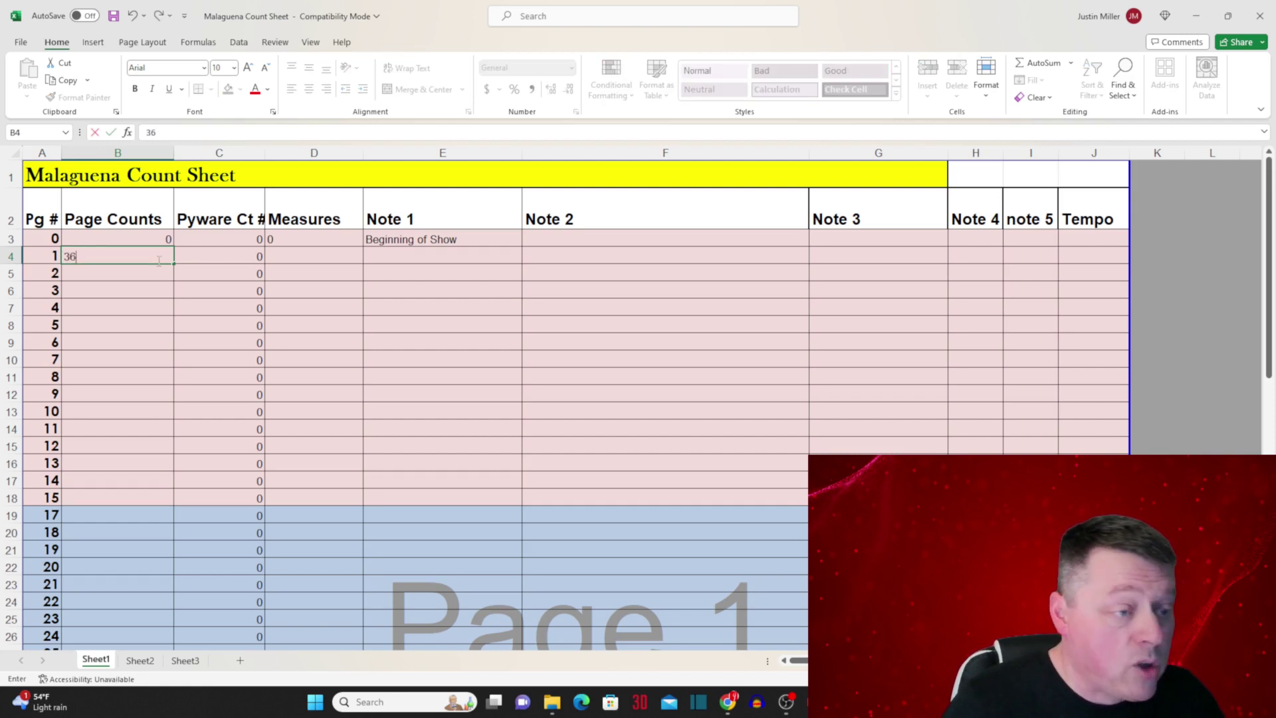
key("Tab")
key("Tab")
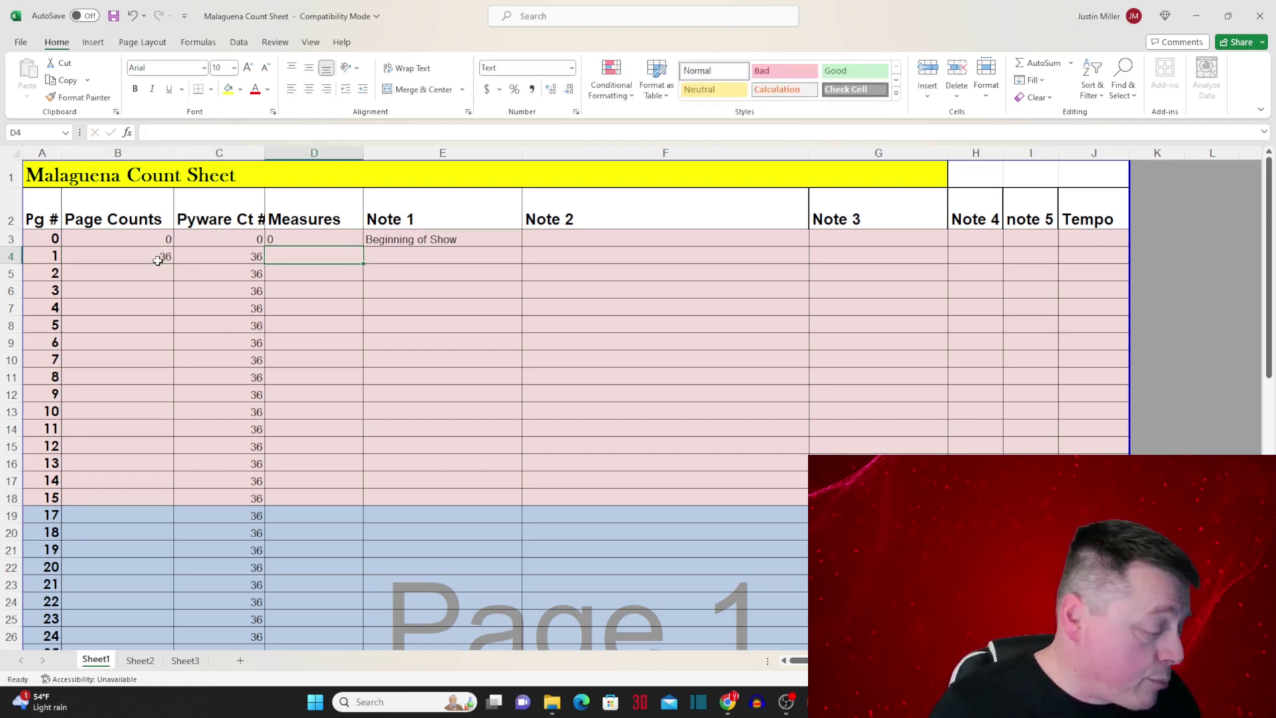
type("1-9")
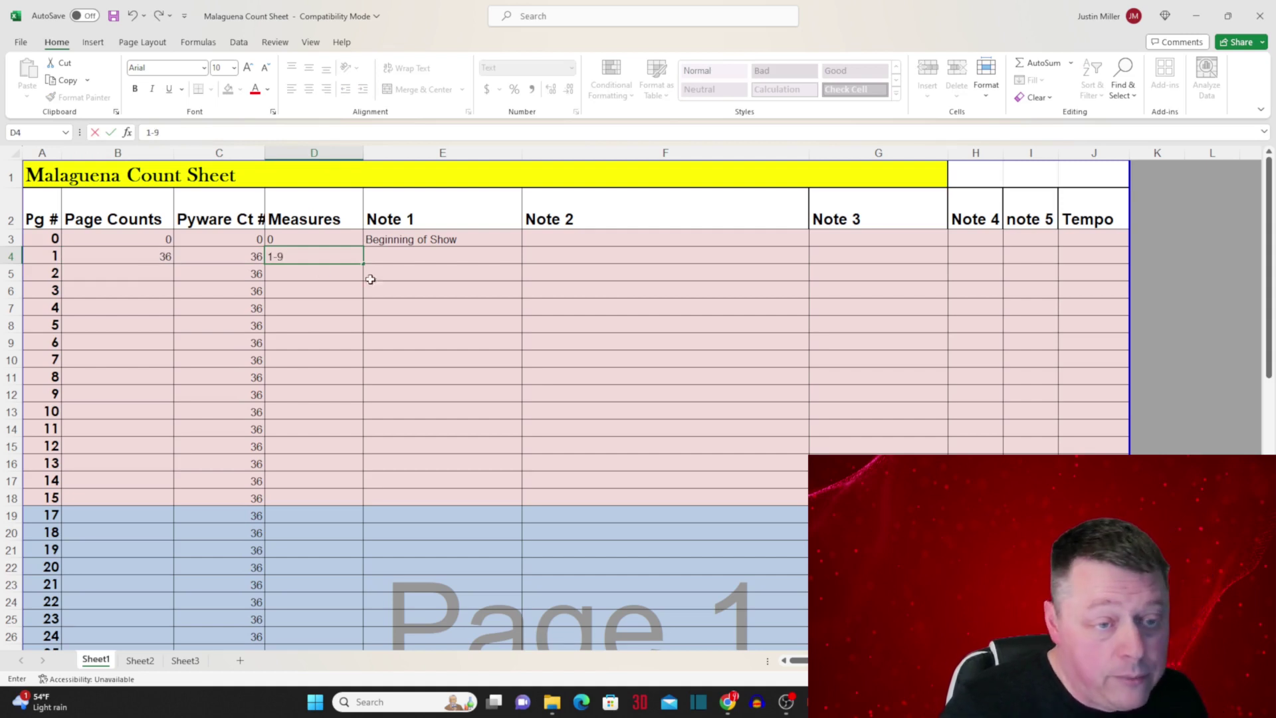
Step: Enter "HOLD 4, MOVE 24, HOLD 8" as Note 1 for page 1
left_click(432, 258)
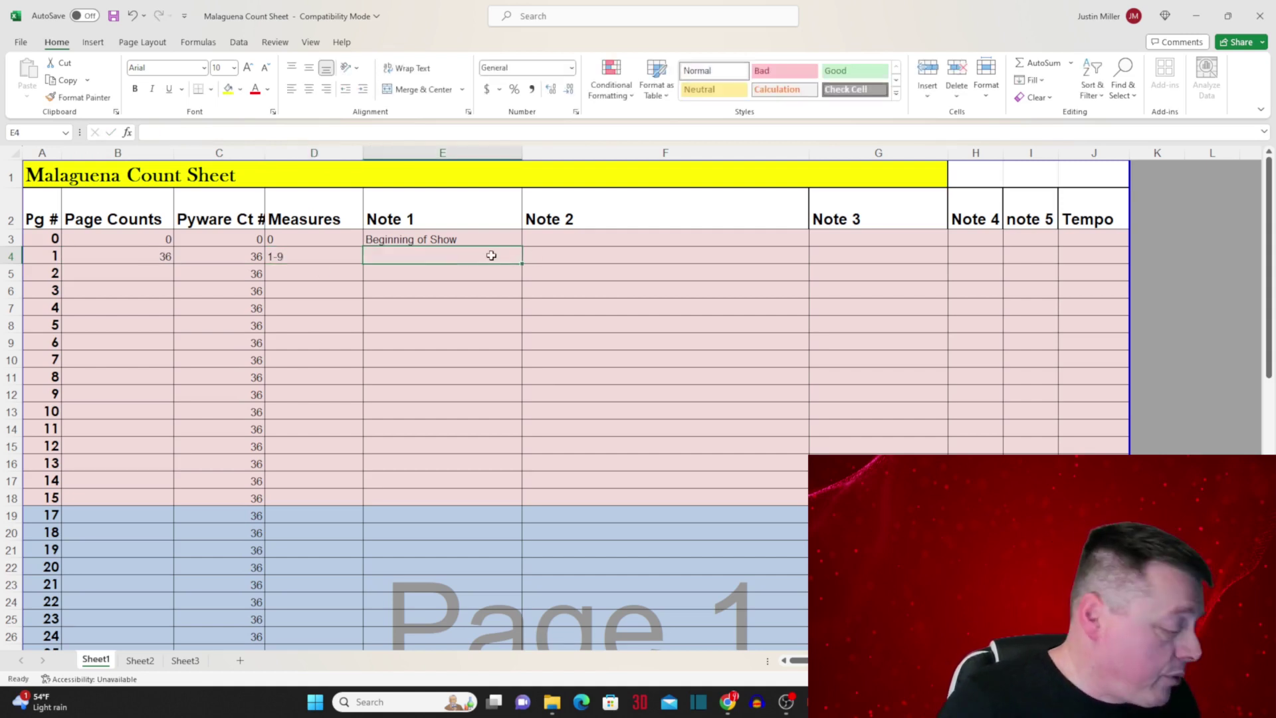
type("HOL")
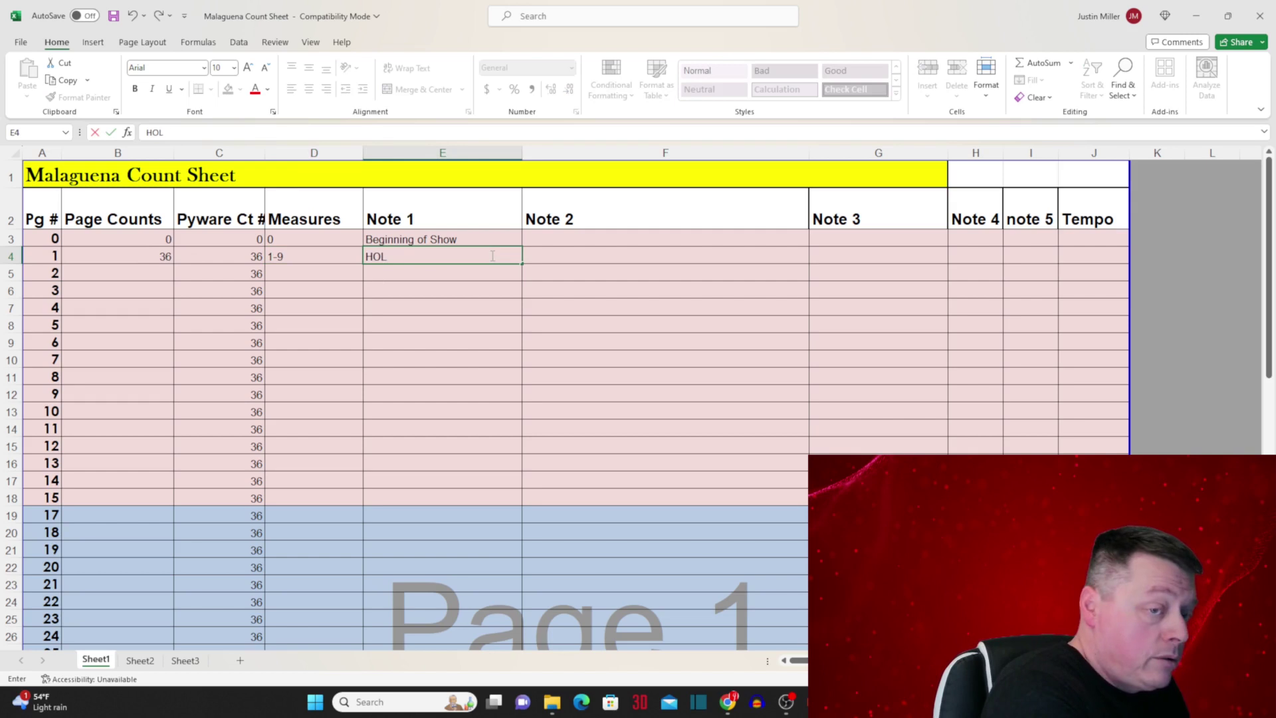
type("D 4, M")
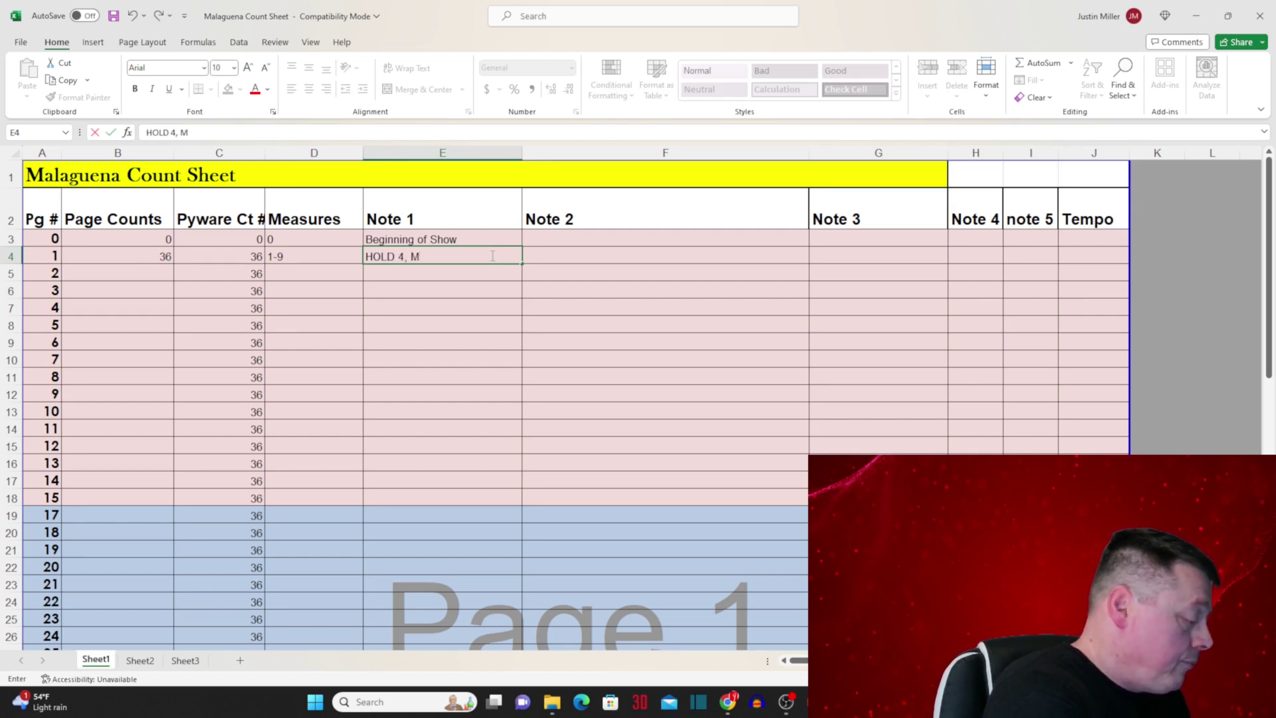
type("OVE 24, HOLD 8")
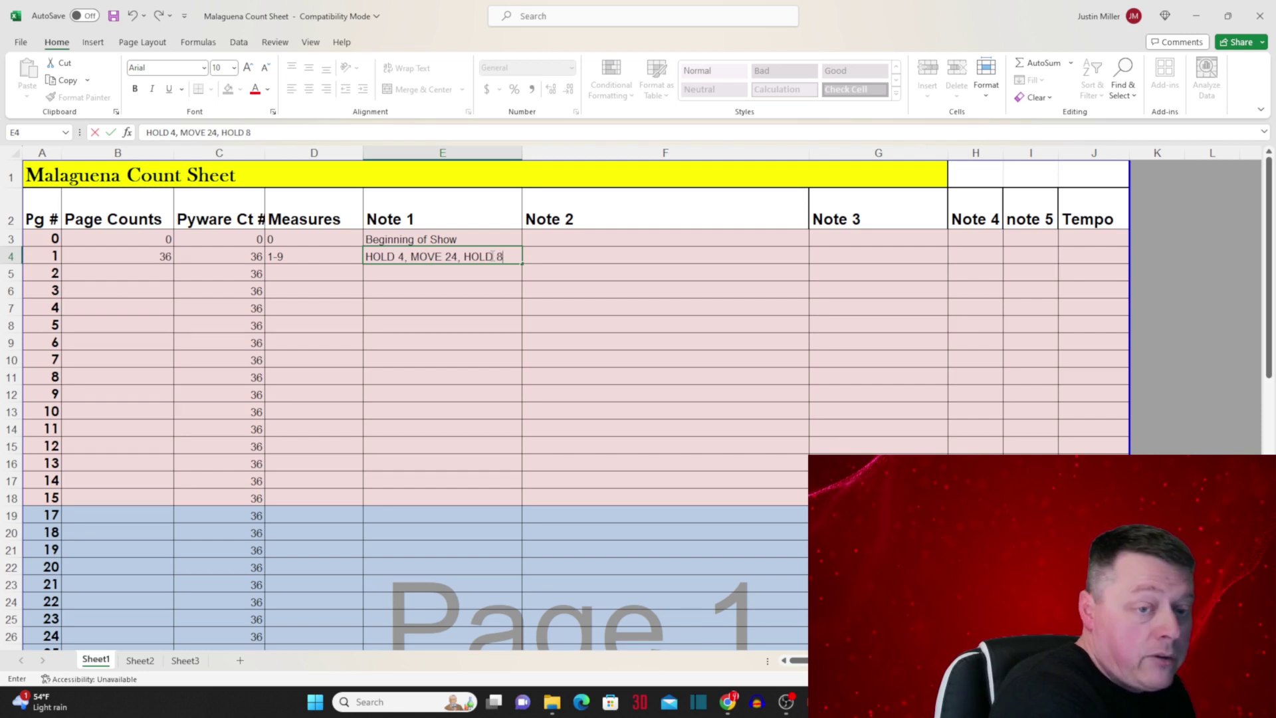
key("Return")
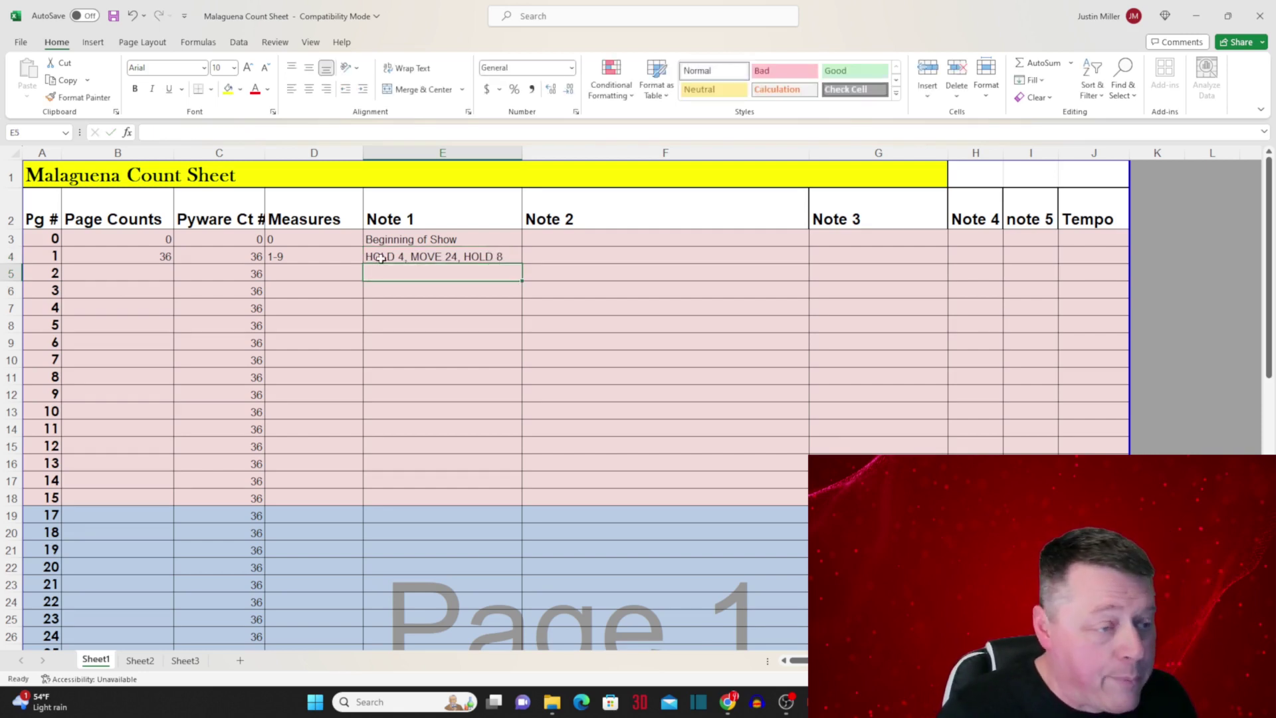
Step: Change "MOVE" to "Move" in page 1's Note 1
double_click(441, 257)
left_click_drag(439, 257, 420, 256)
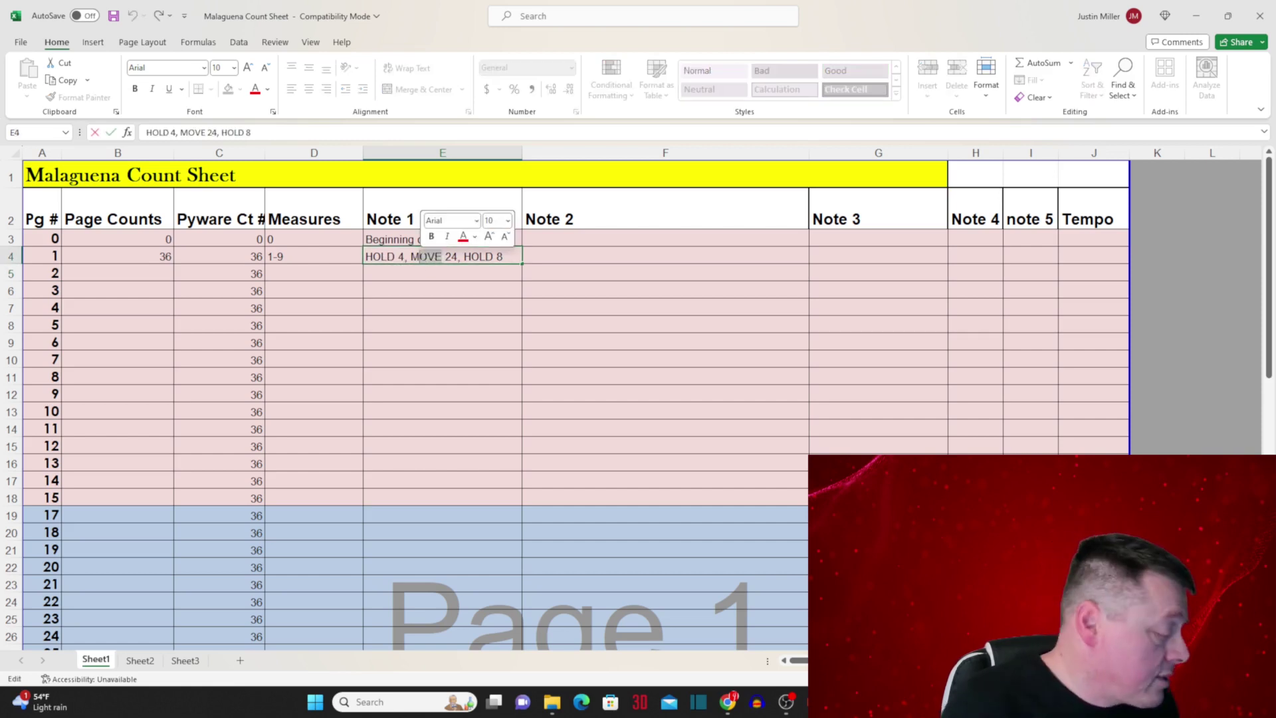
type("ove")
left_click(480, 256)
left_click(499, 274)
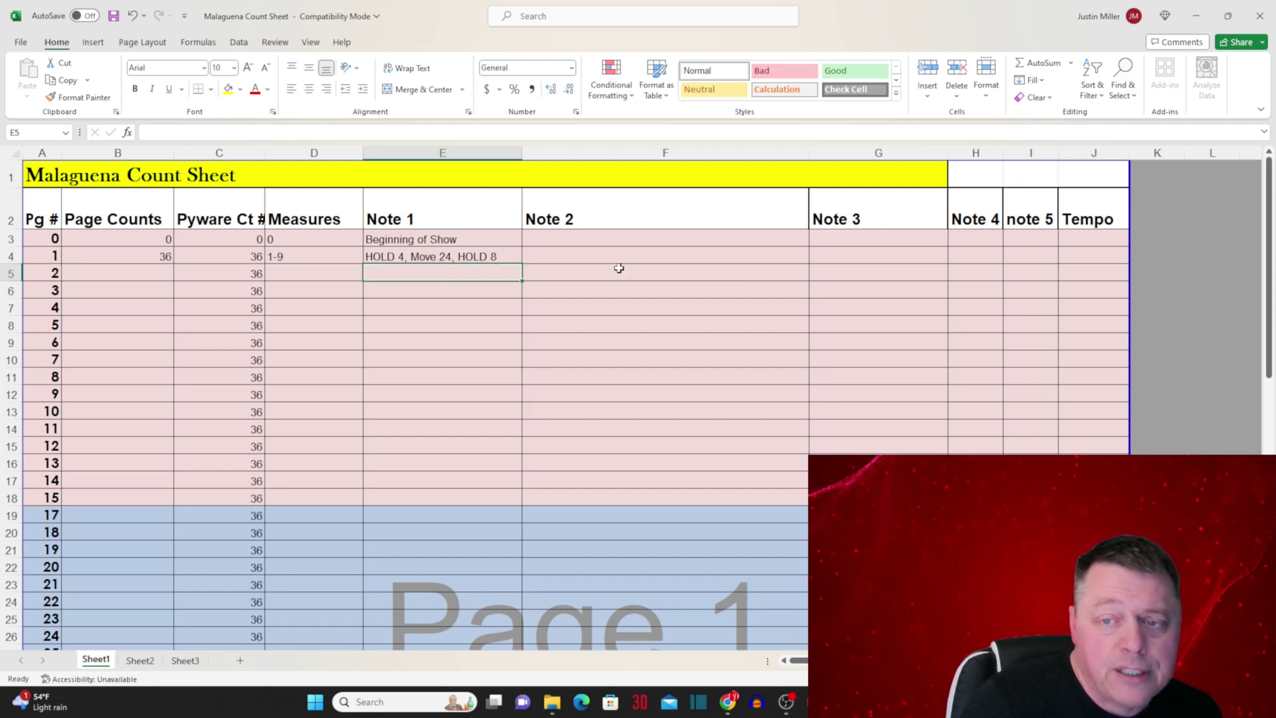
Step: Set the tempo to 84 for both page 0 and page 1
left_click(1082, 254)
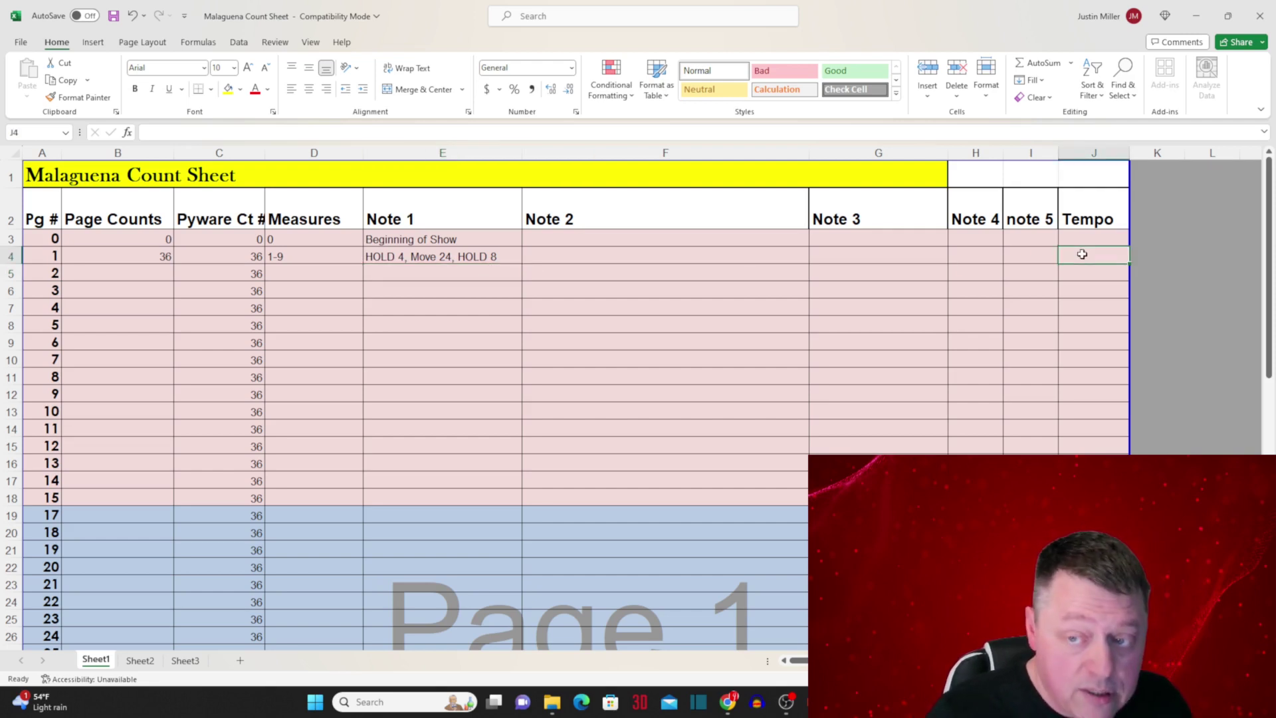
left_click(1079, 240)
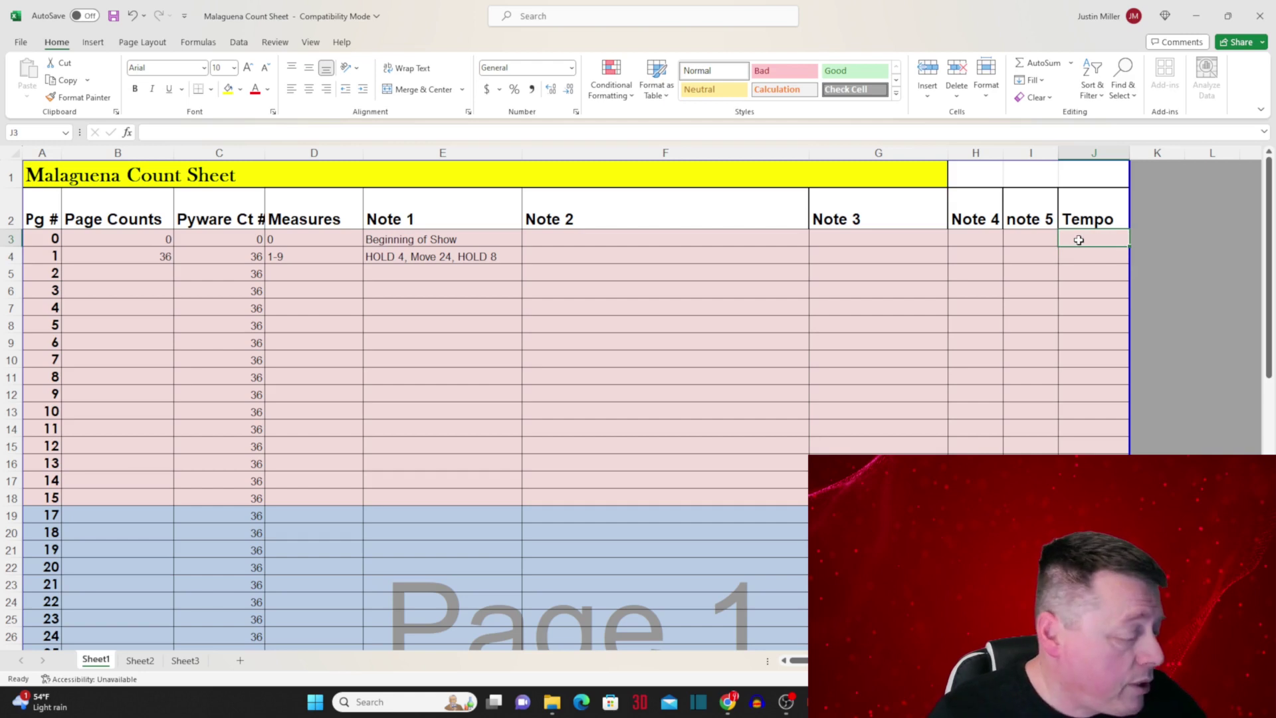
type("84")
left_click(1090, 254)
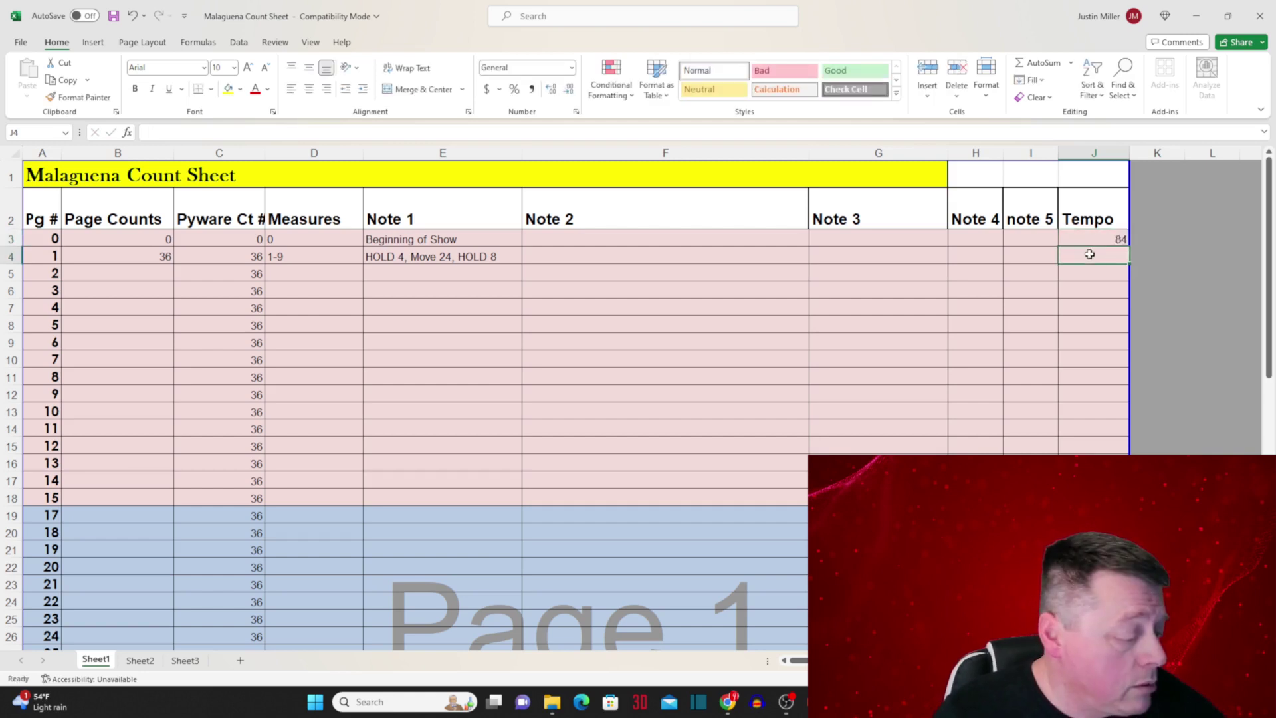
type("84")
left_click(1093, 270)
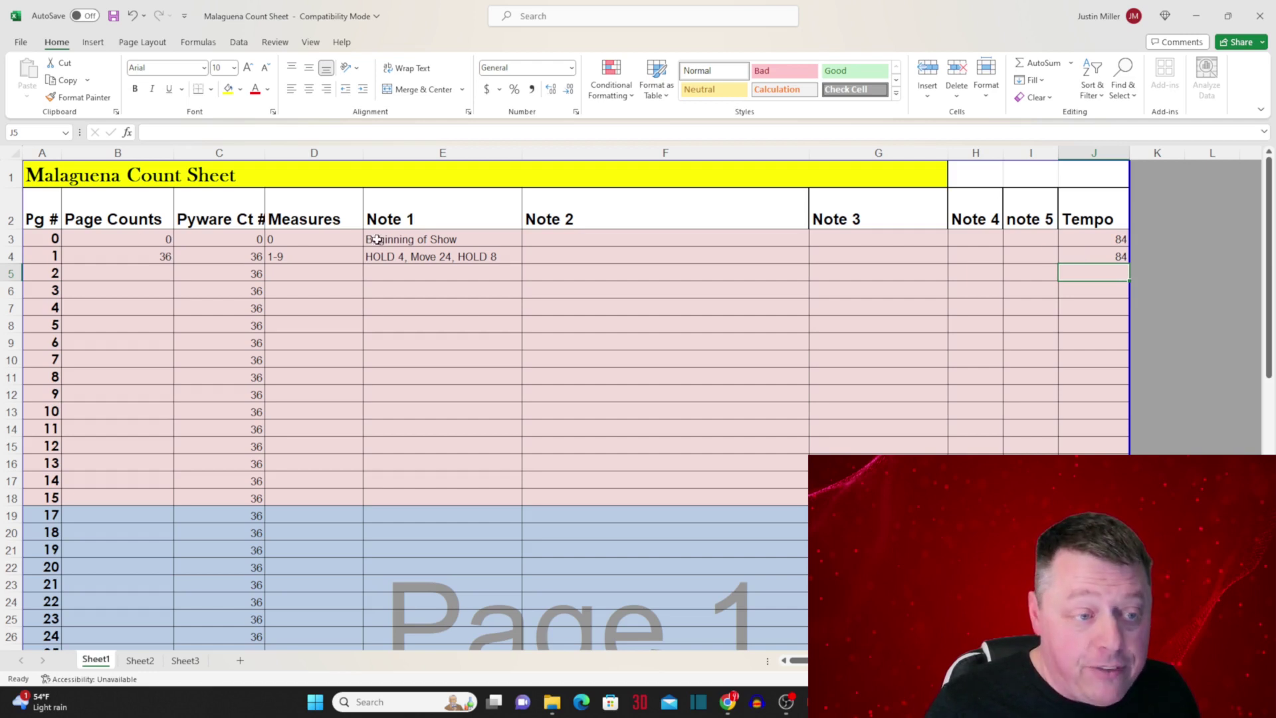
Step: Enter 24 page counts and measures 10-17 for page 2
left_click(150, 274)
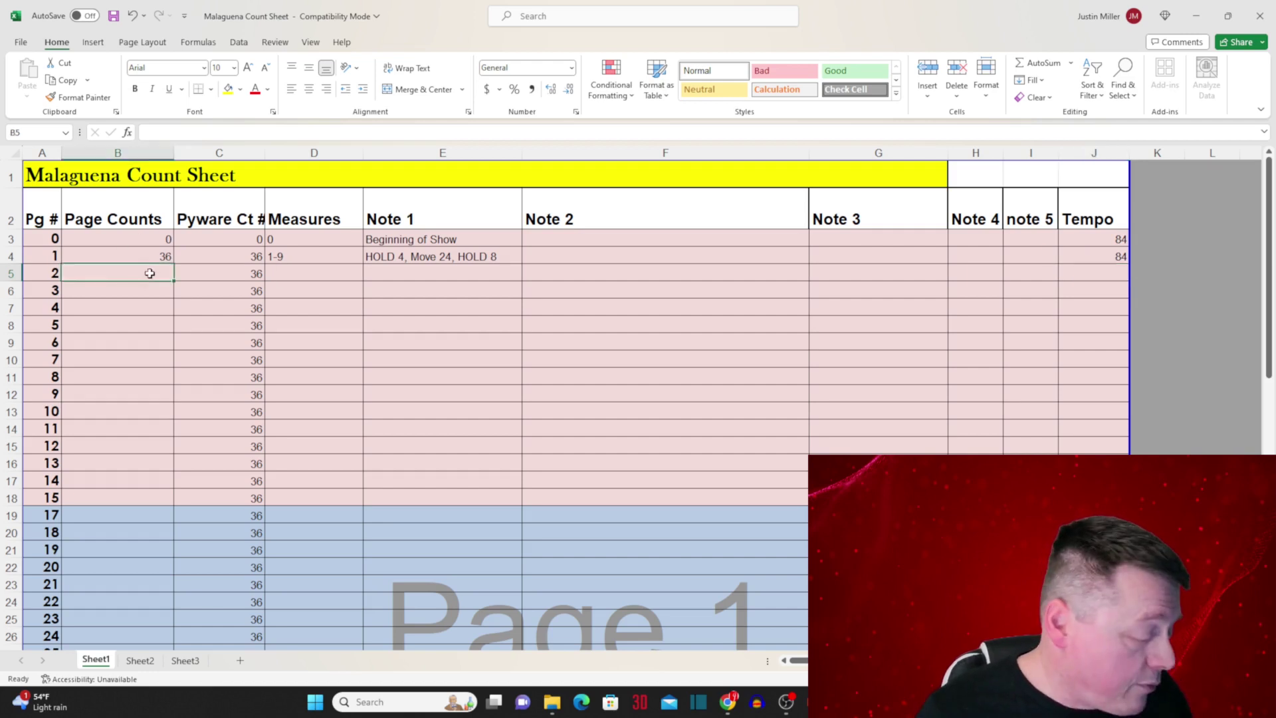
type("24")
left_click(296, 275)
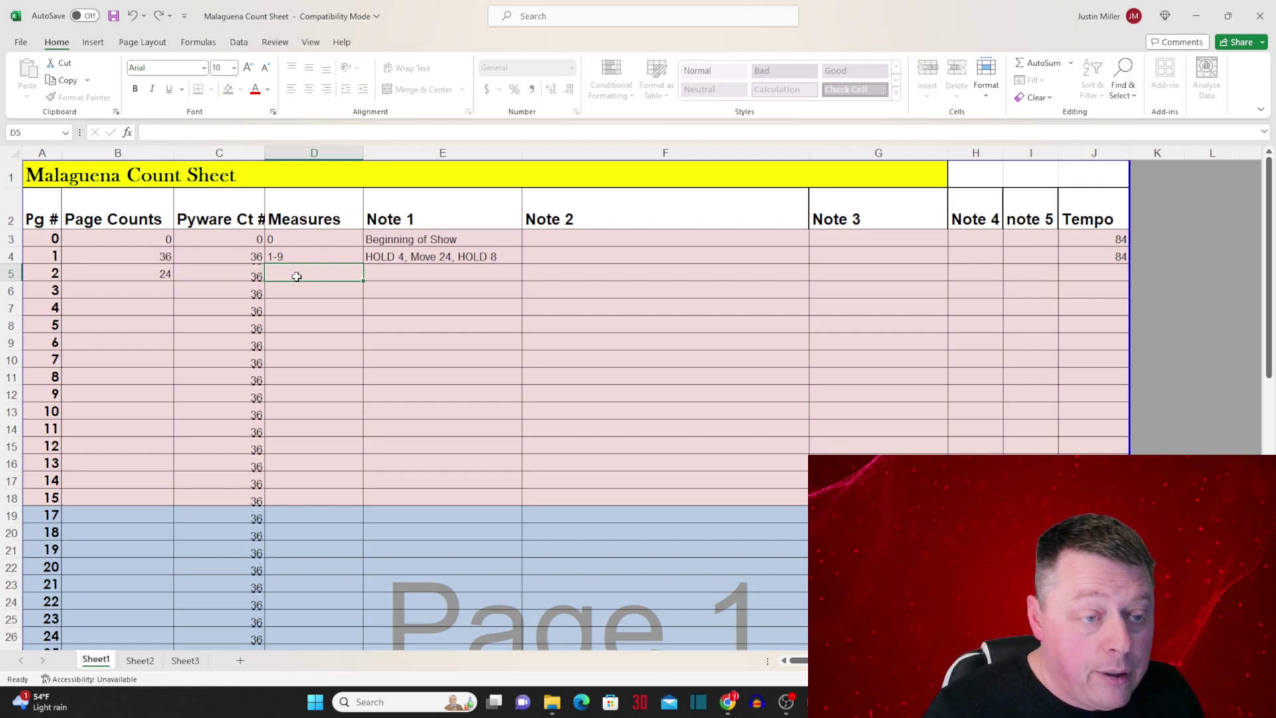
type("10")
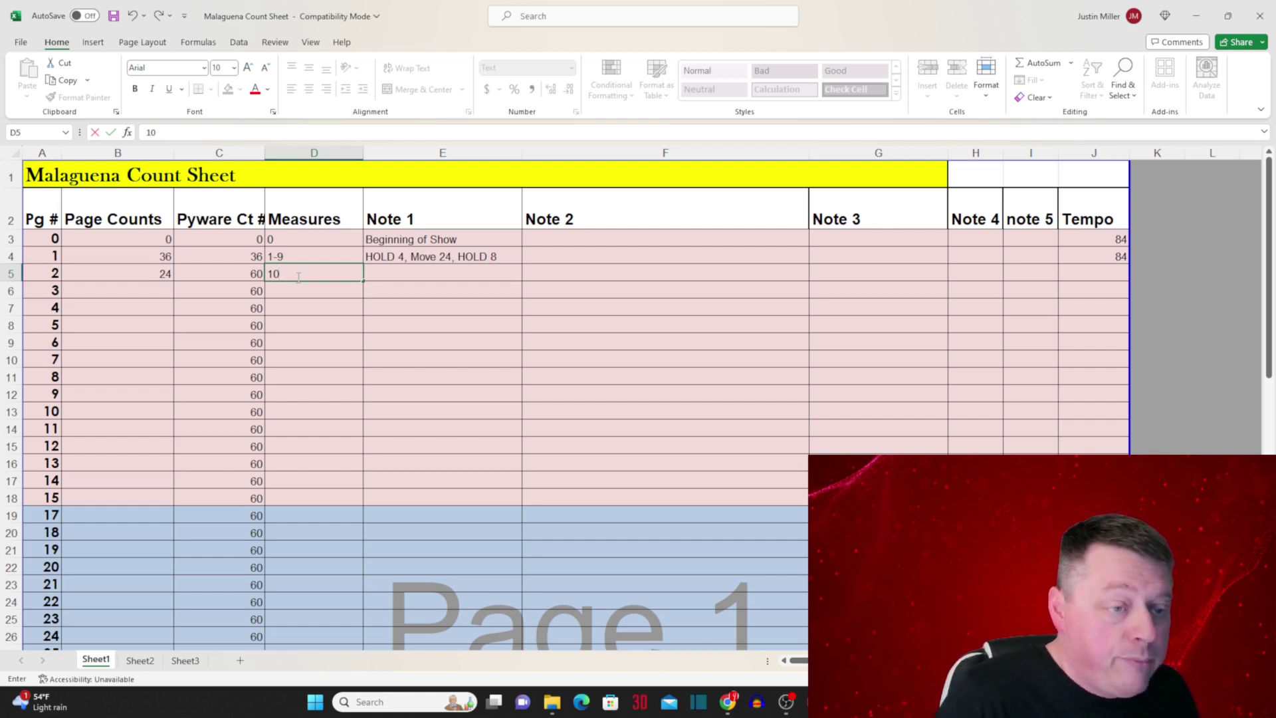
type("7")
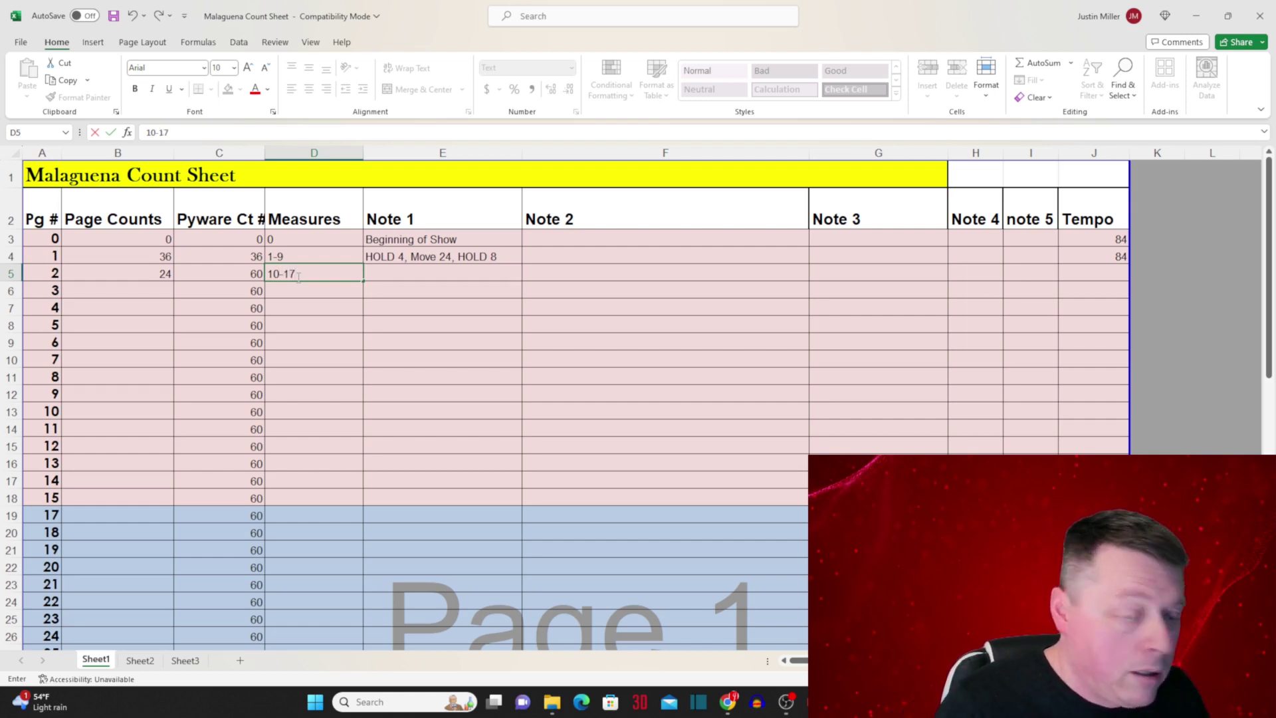
key("Tab")
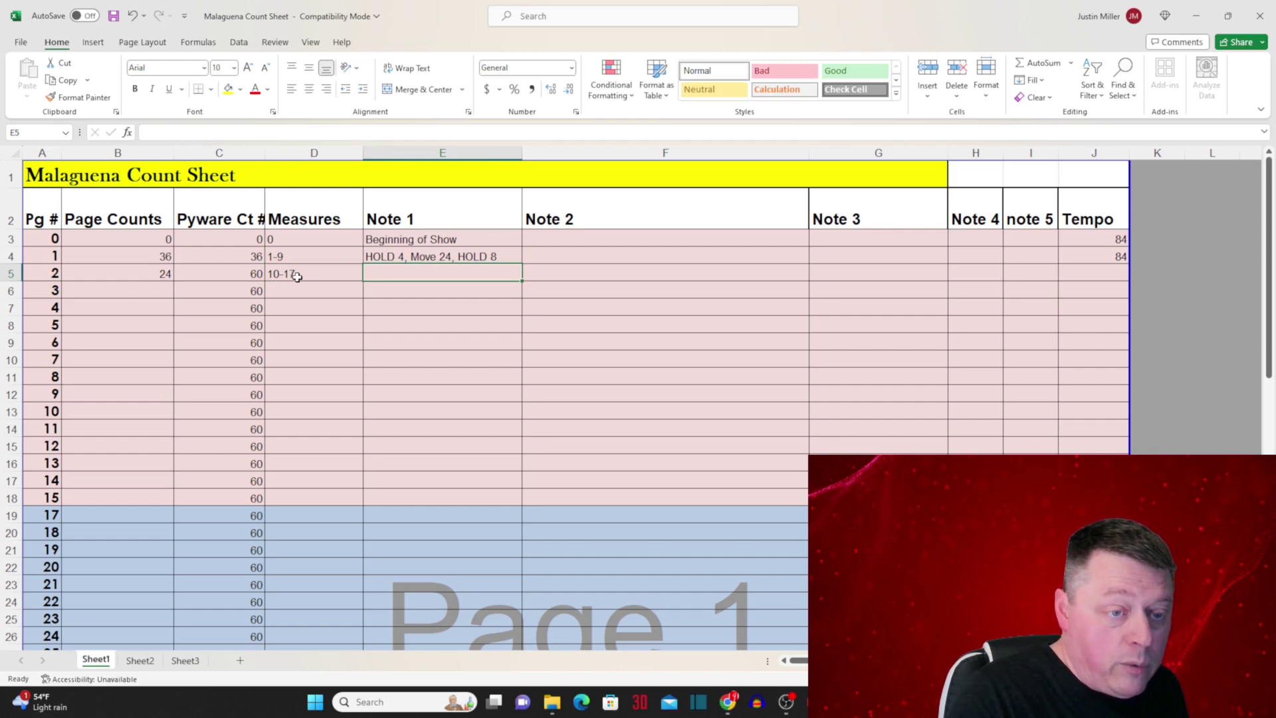
Step: Complete page 2's row with Note 1 "Move 24", Note 2 "Easy Latin Feel" and a tempo of 120
type("Move 24")
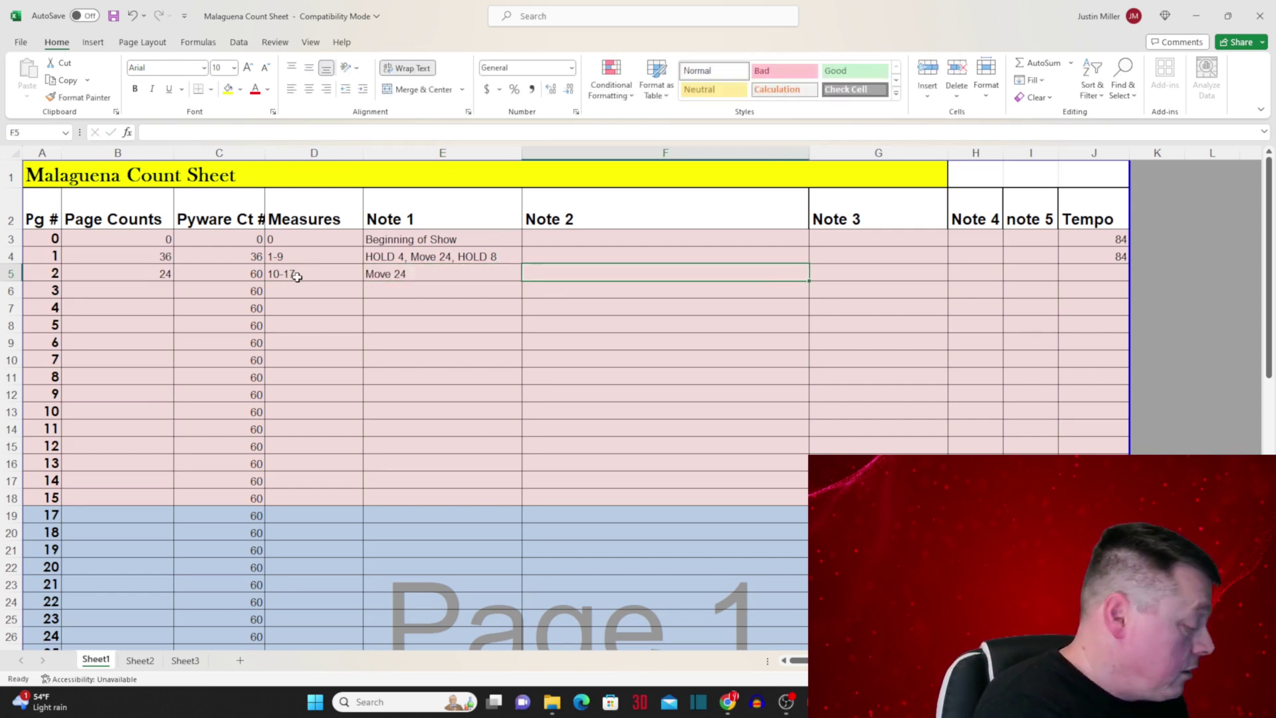
type("Easy Latin Feel")
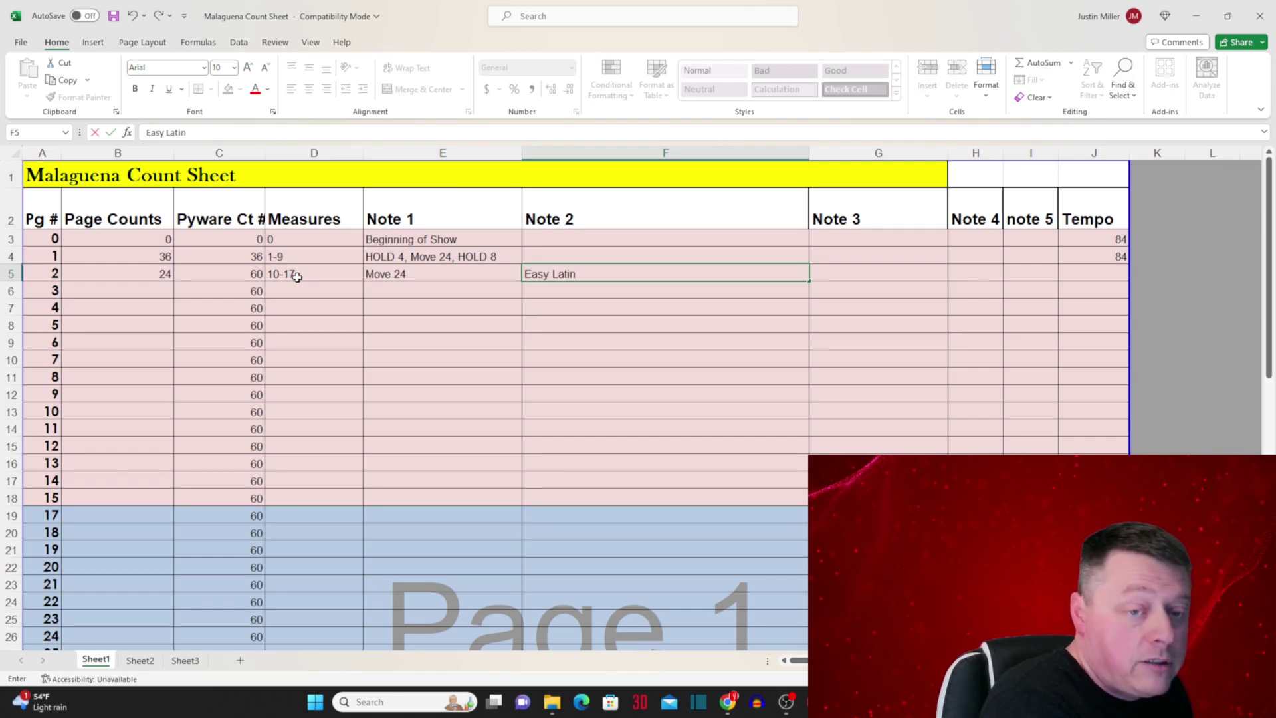
key("Tab")
key("Tab")
key("Tab")
key("Tab")
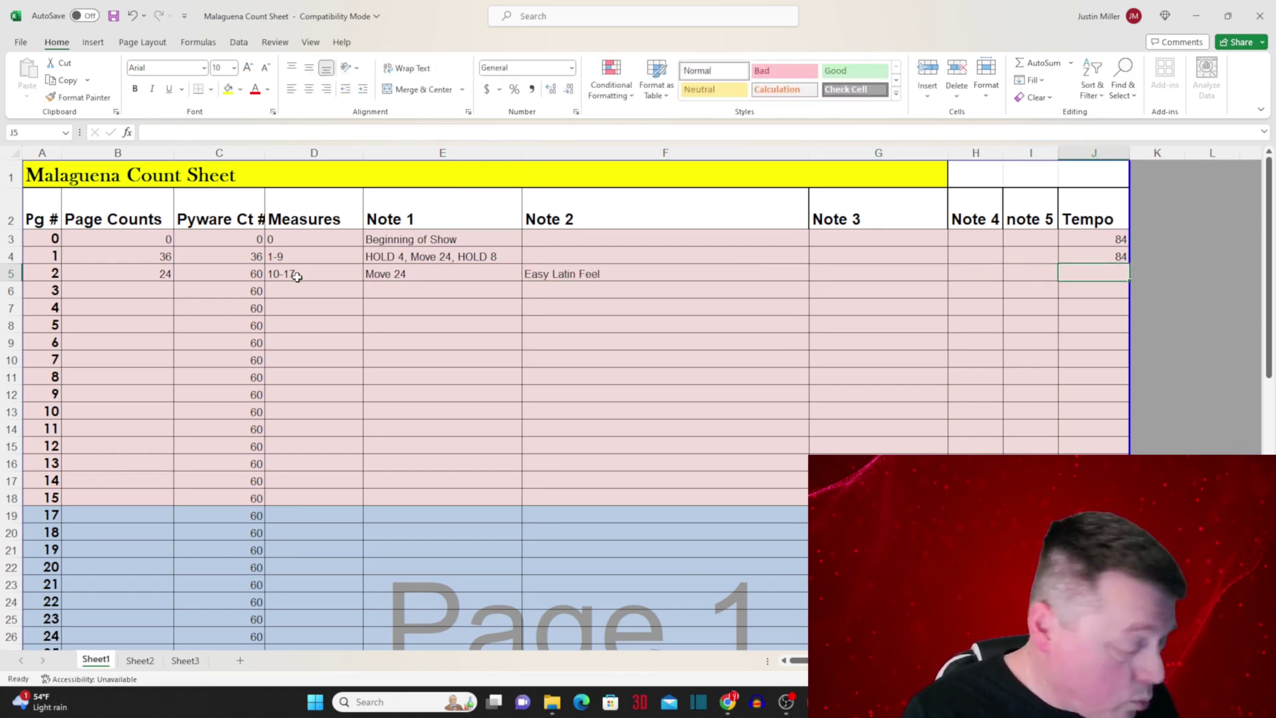
type("120")
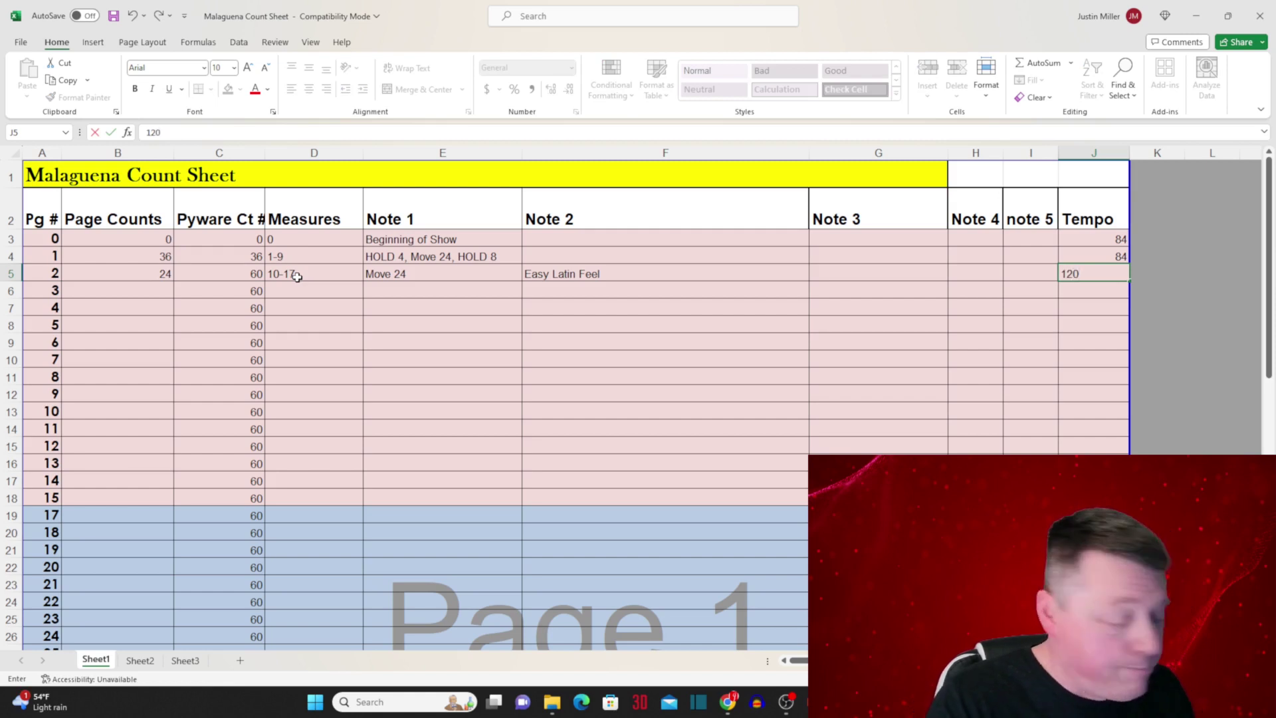
key("Return")
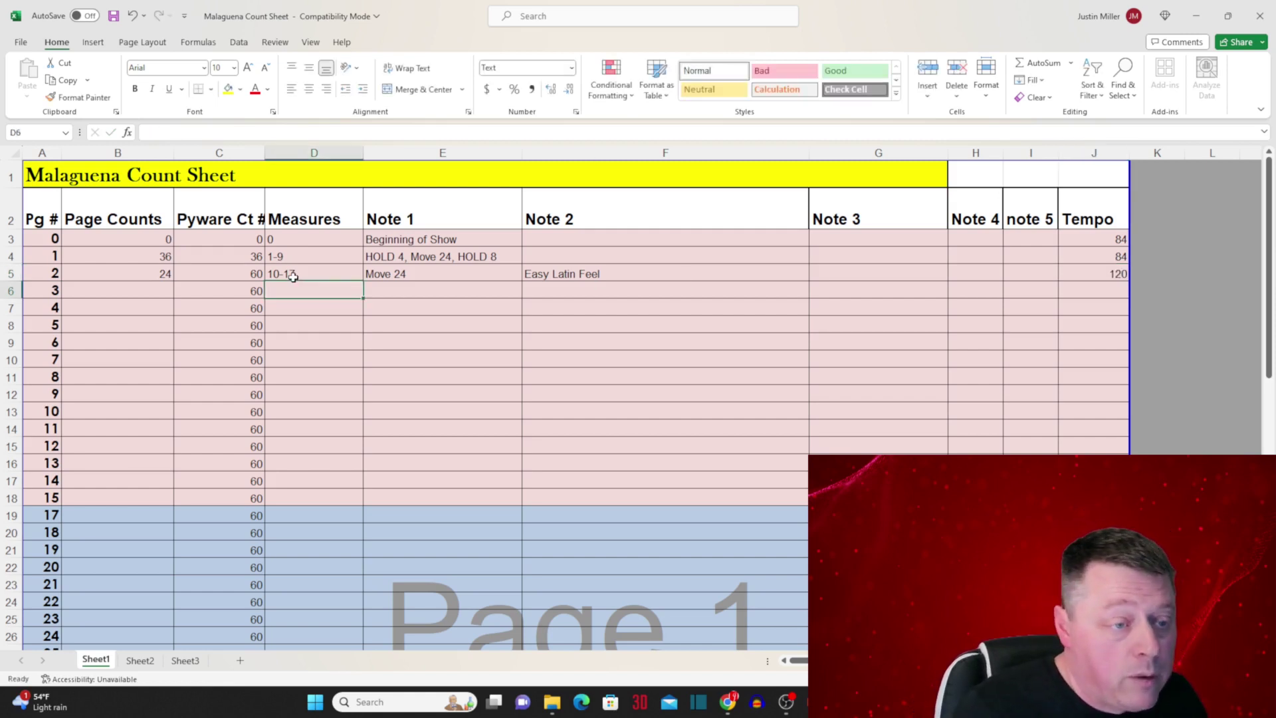
Step: Append "(3/4 bars)" to the Easy Latin Feel text in page 2's Note 2
left_click(145, 289)
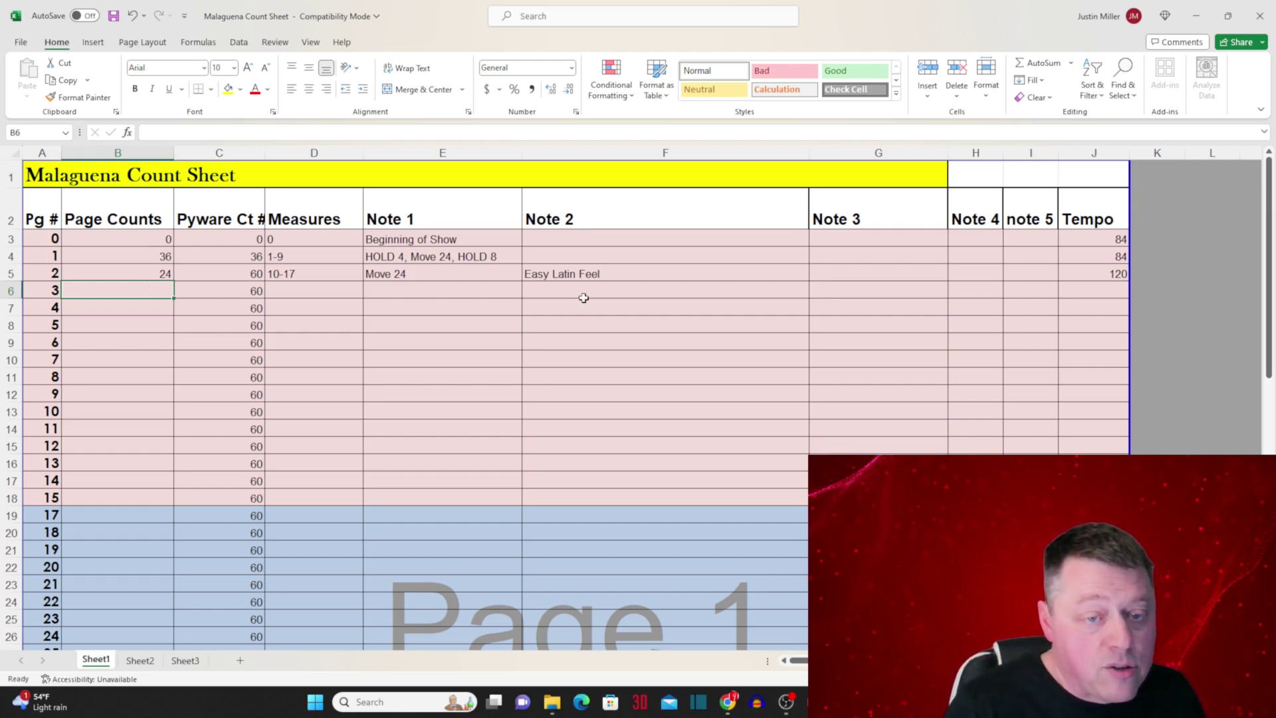
left_click(666, 269)
double_click(666, 269)
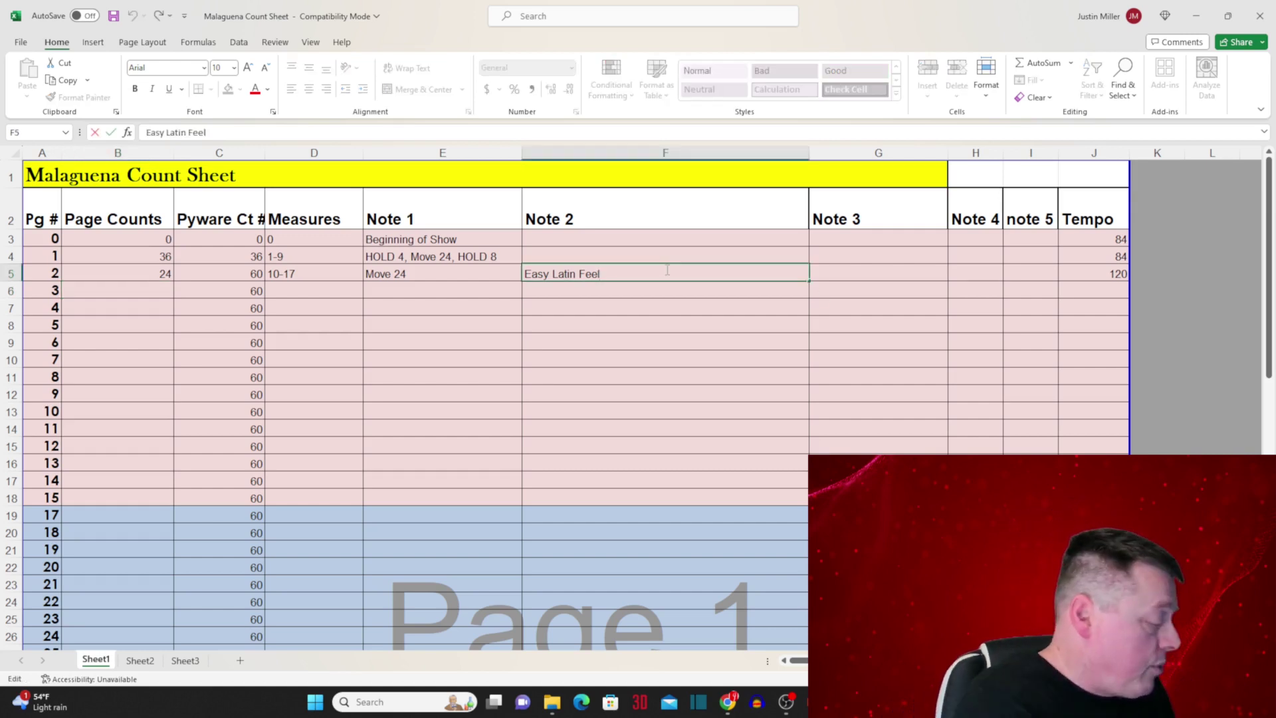
type("(3/")
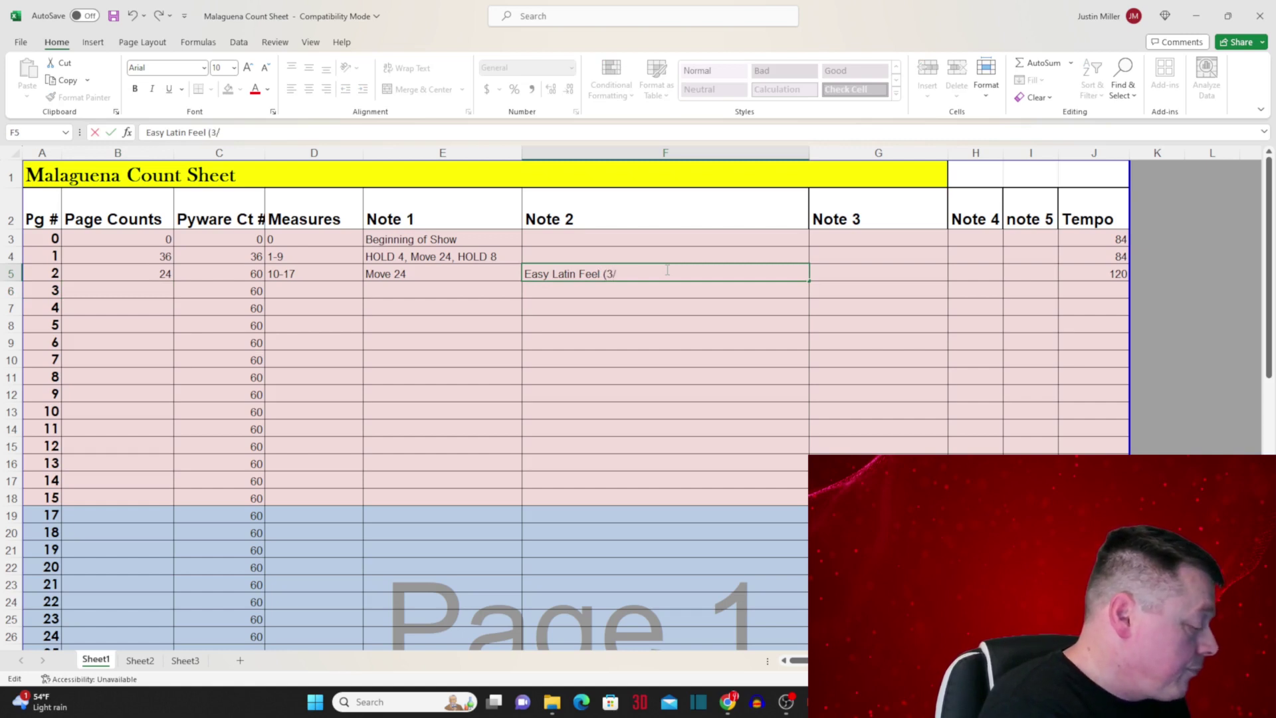
type("4 bars)")
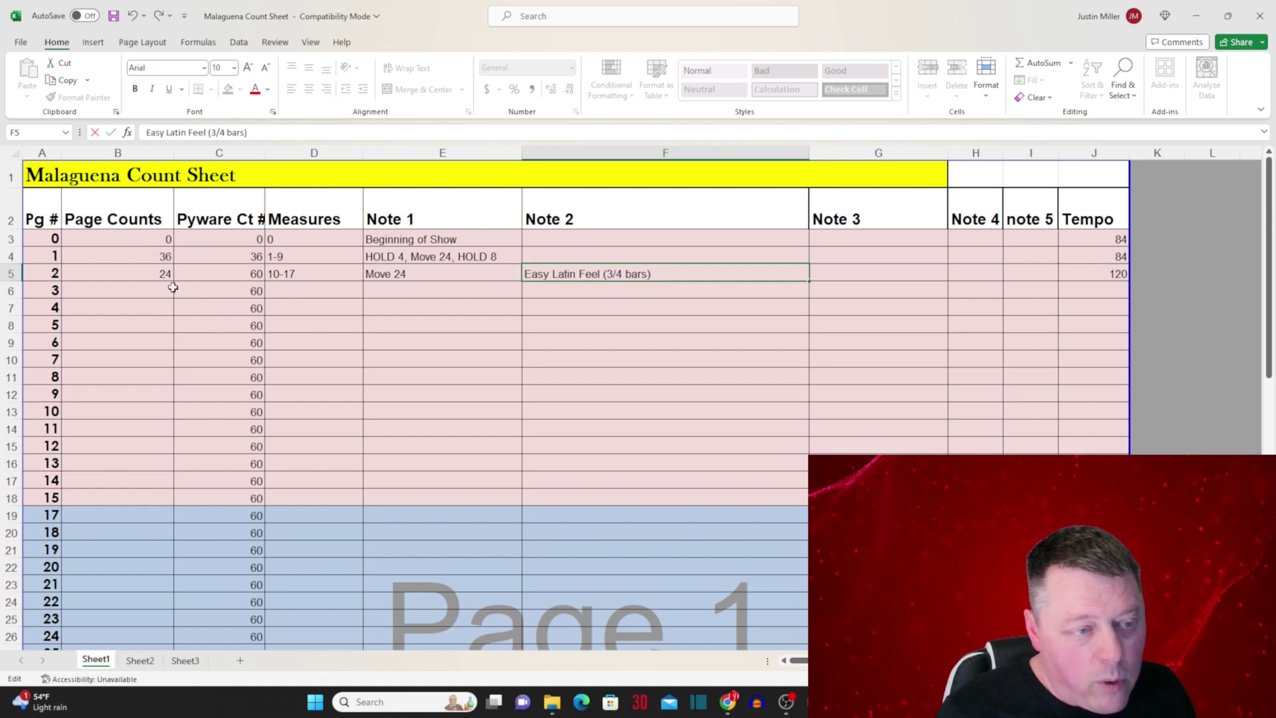
left_click(129, 286)
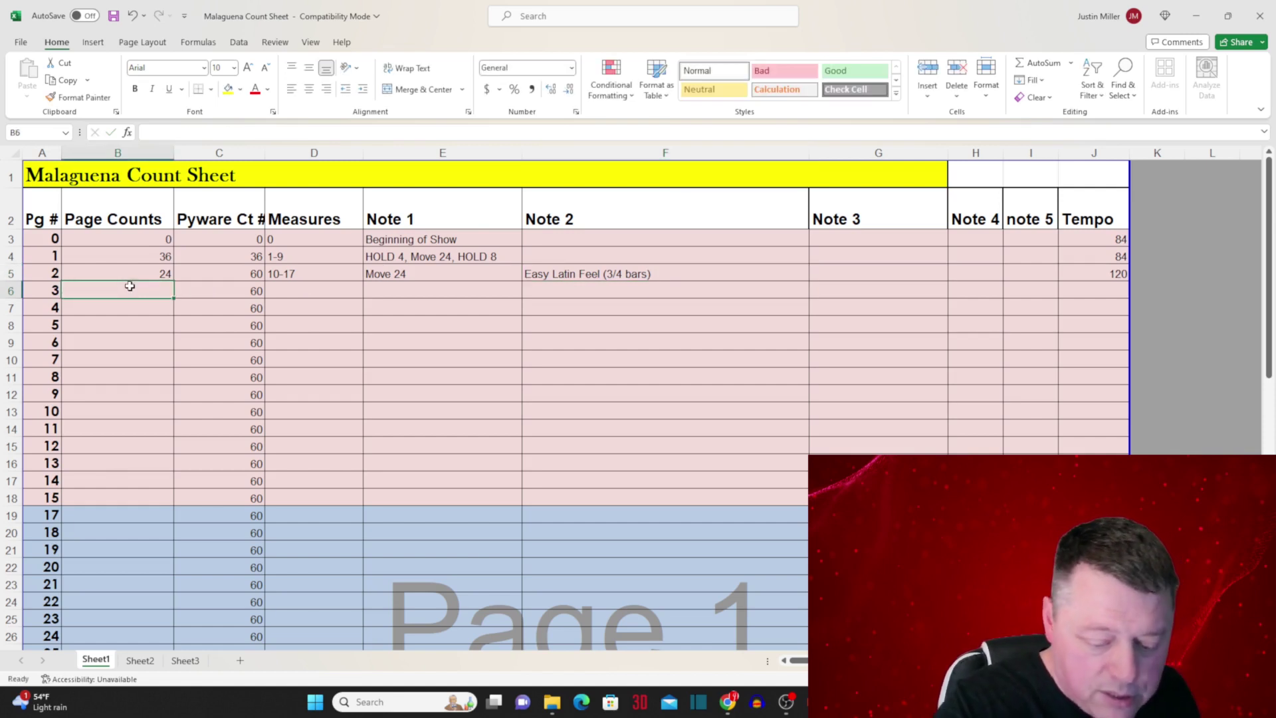
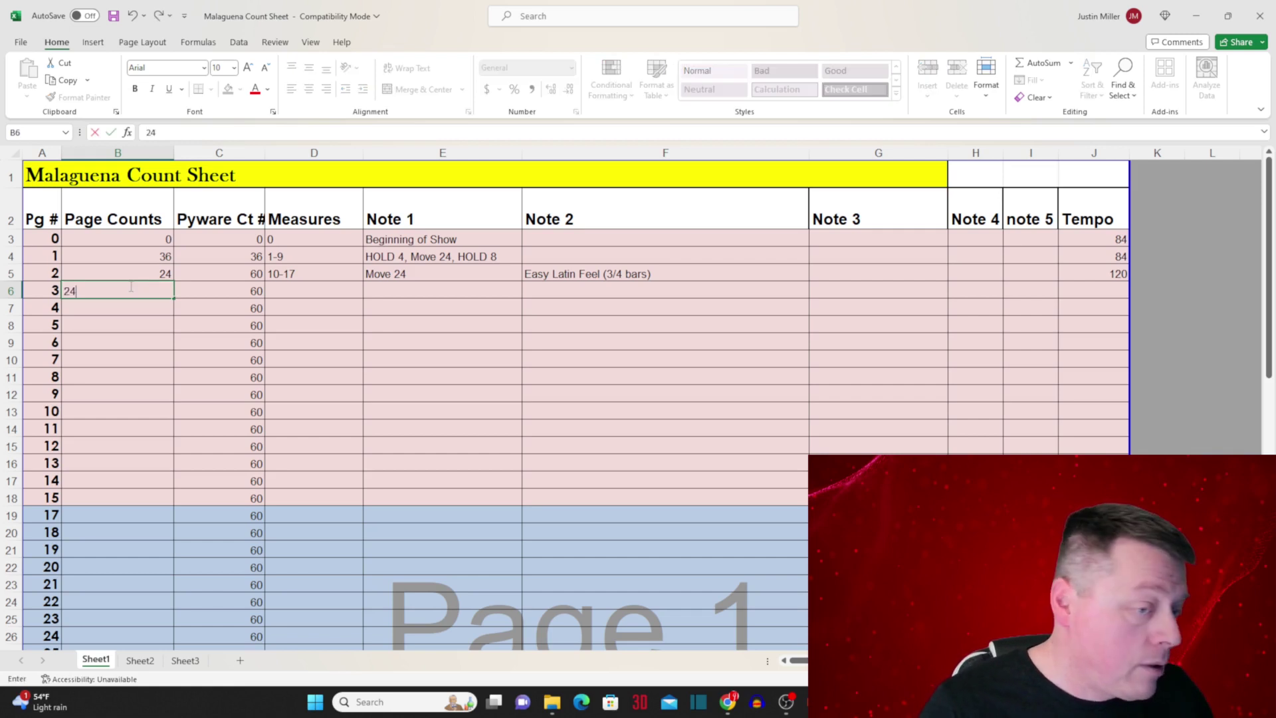
Step: Enter 24 page counts and measures 18-21 for page 3
key("Tab")
key("Tab")
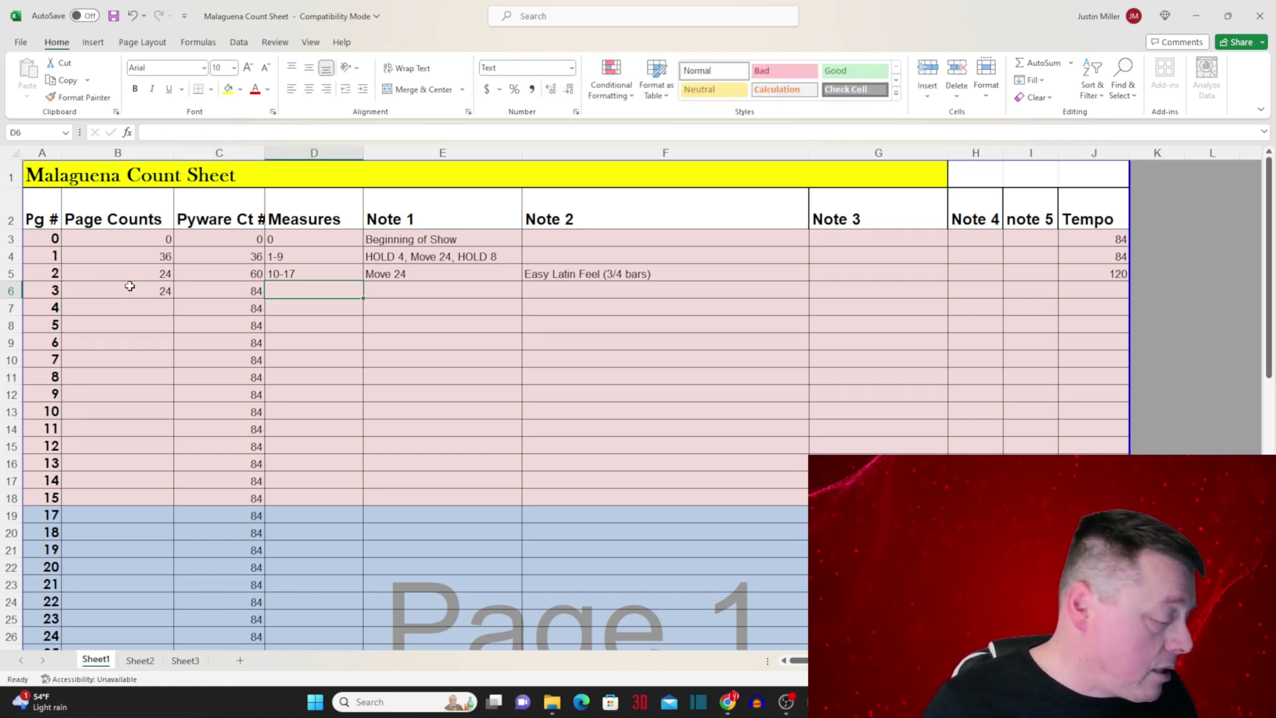
type("18-")
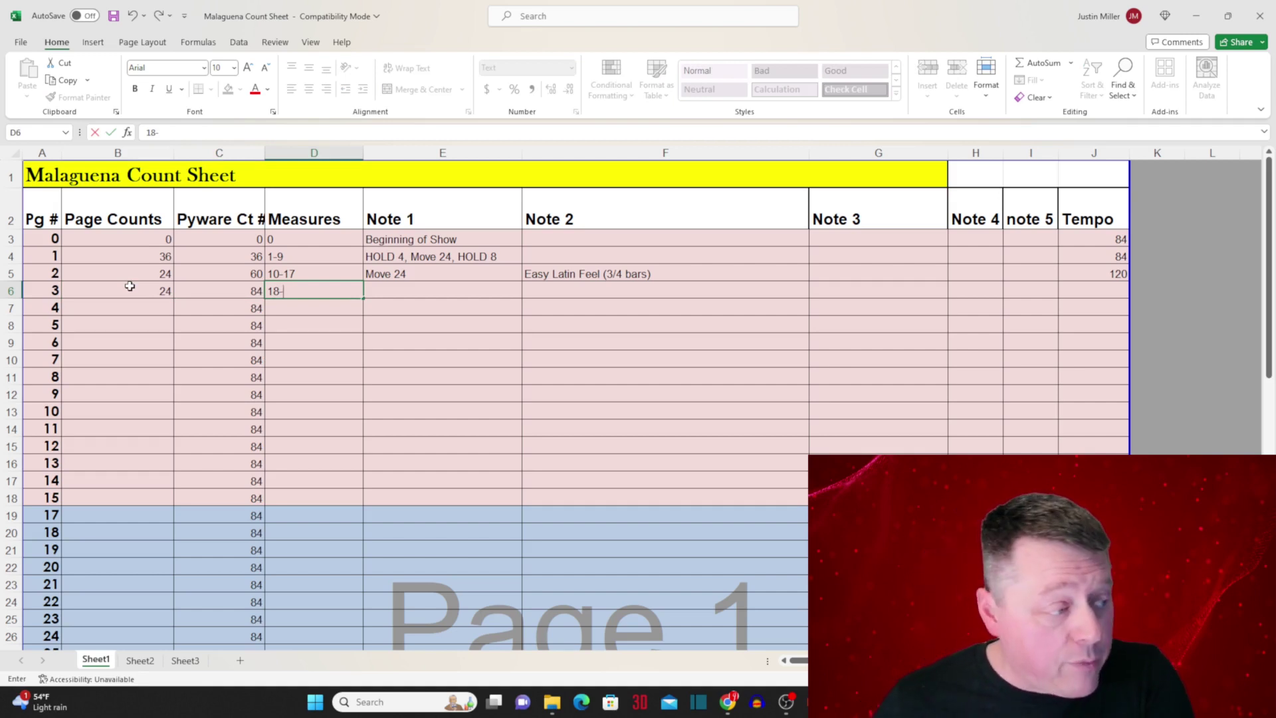
type("21")
key("Tab")
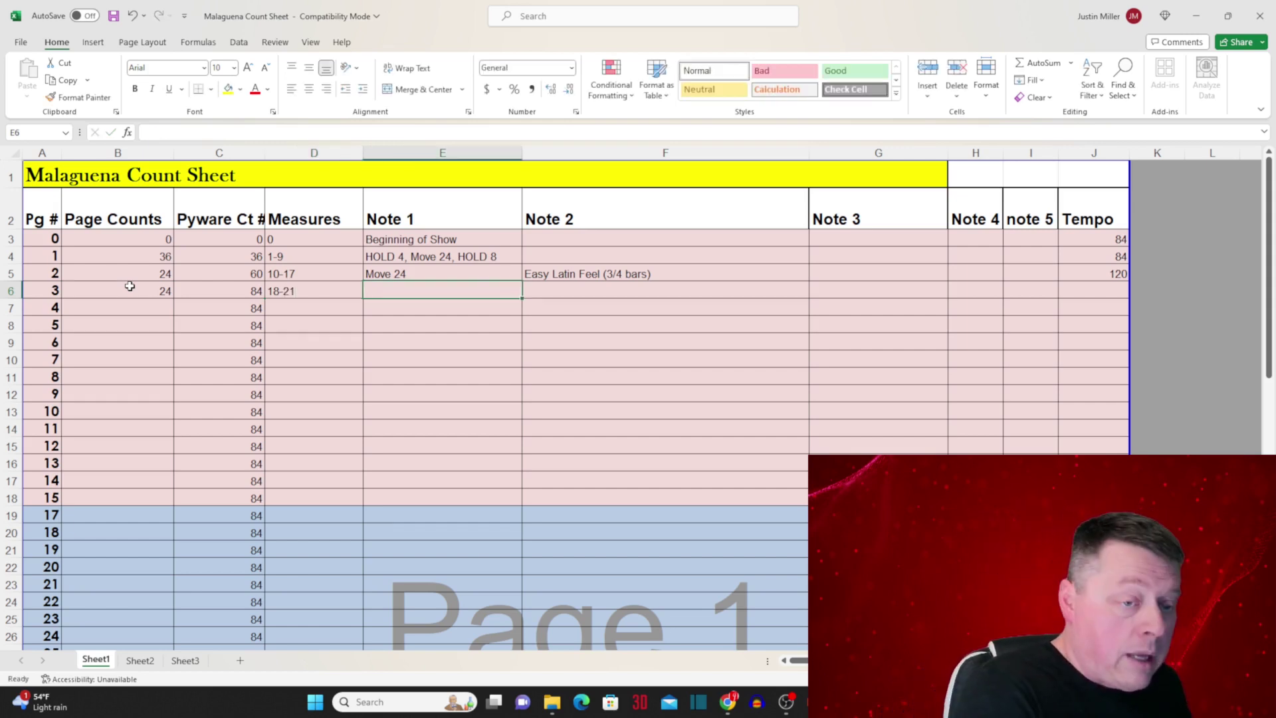
Step: Fill in page 3's Note 1 with "Move 12, HOLD 12"
type("Moce")
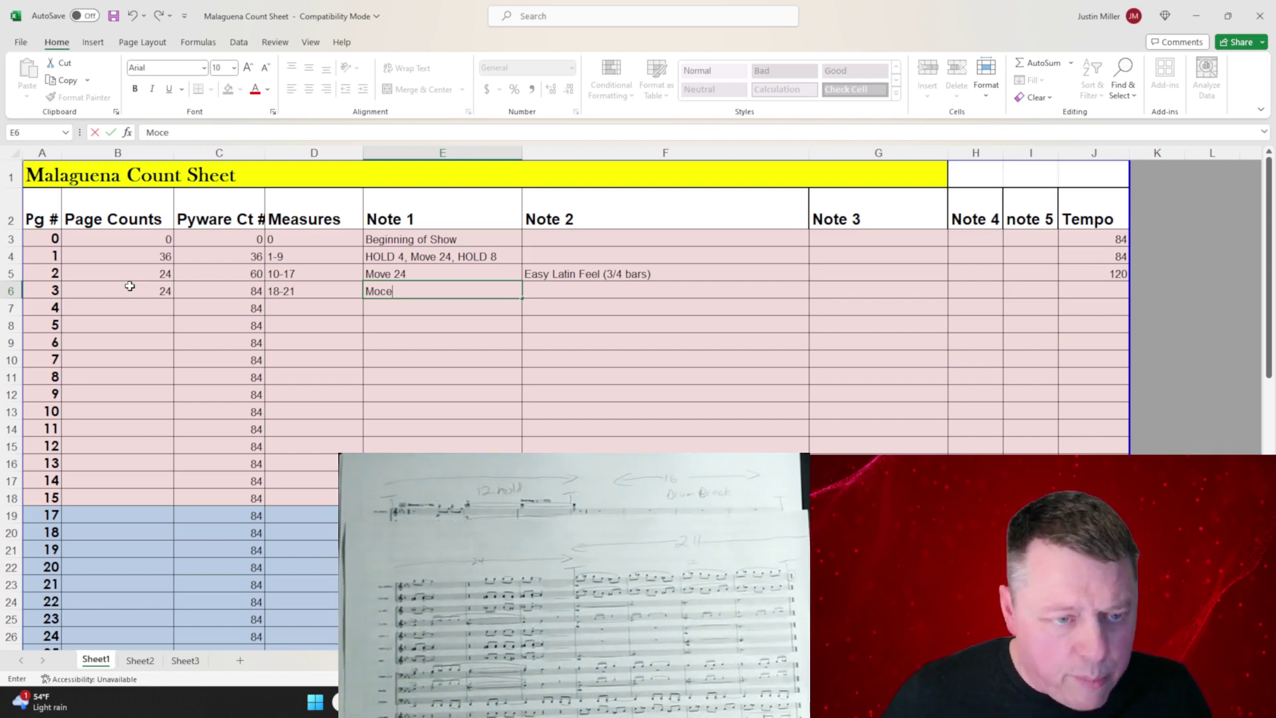
key("BackSpace")
key("BackSpace")
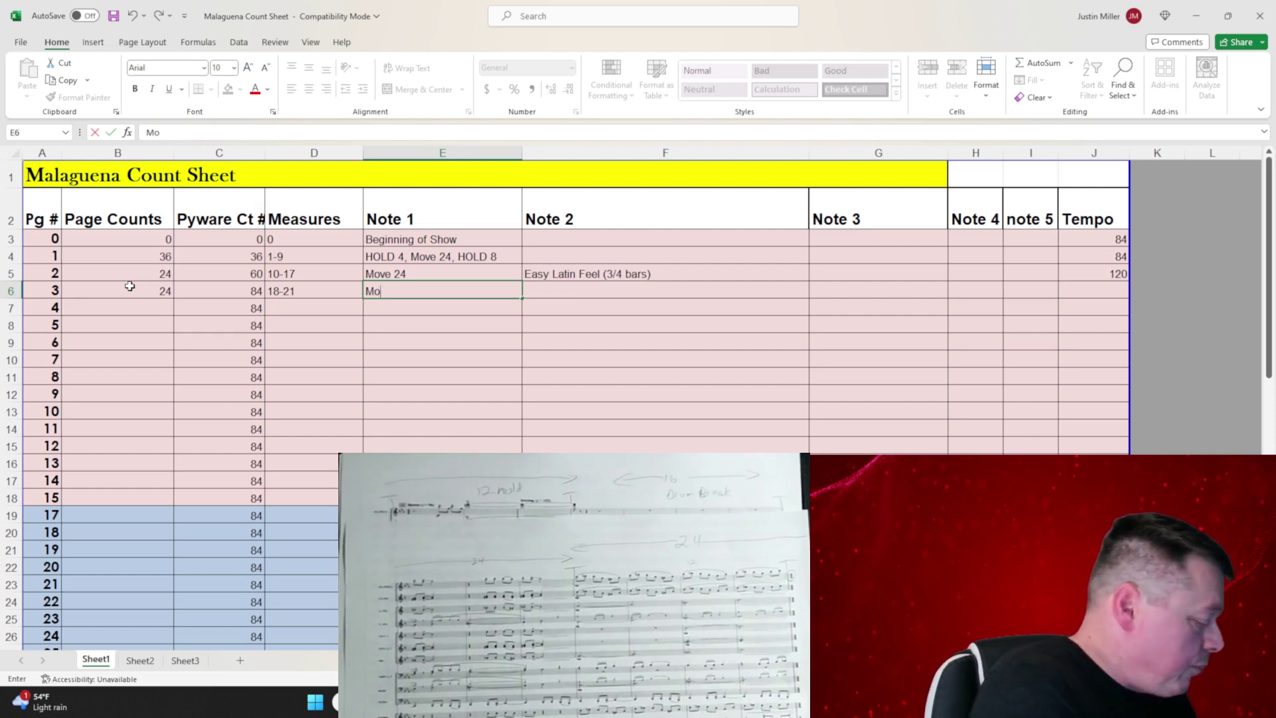
type("ve 12, HOLD 12")
key("Tab")
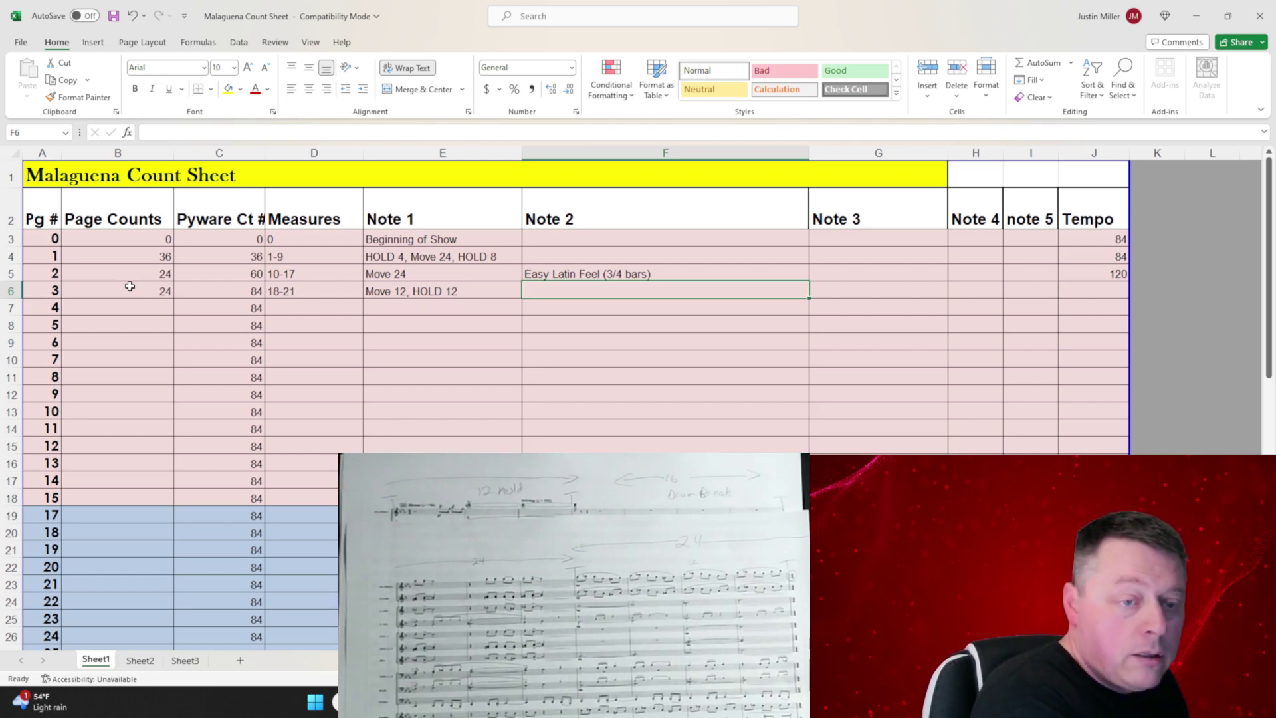
Step: Fill in page 3's Note 2 with "count 13 (4/4 at 96 BPS), Count 21 at 152 BPM"
type("count 13 (4/4")
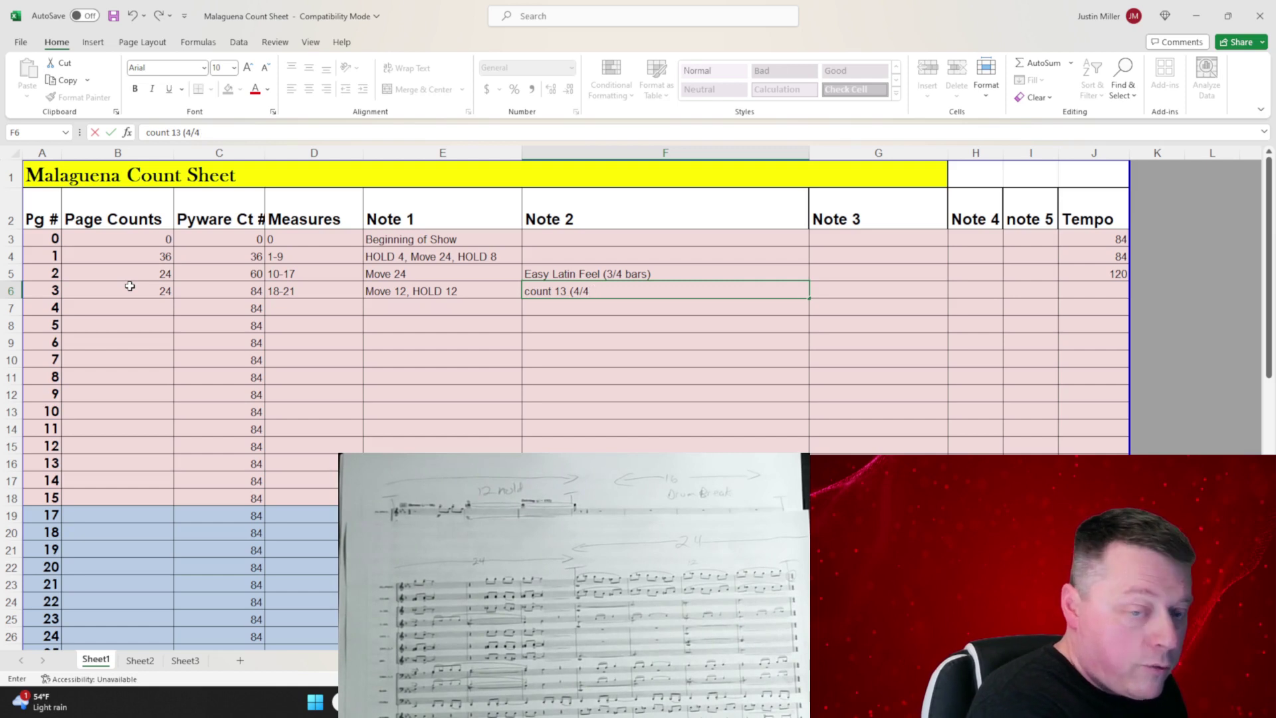
type("at 96 BPS), Count 21")
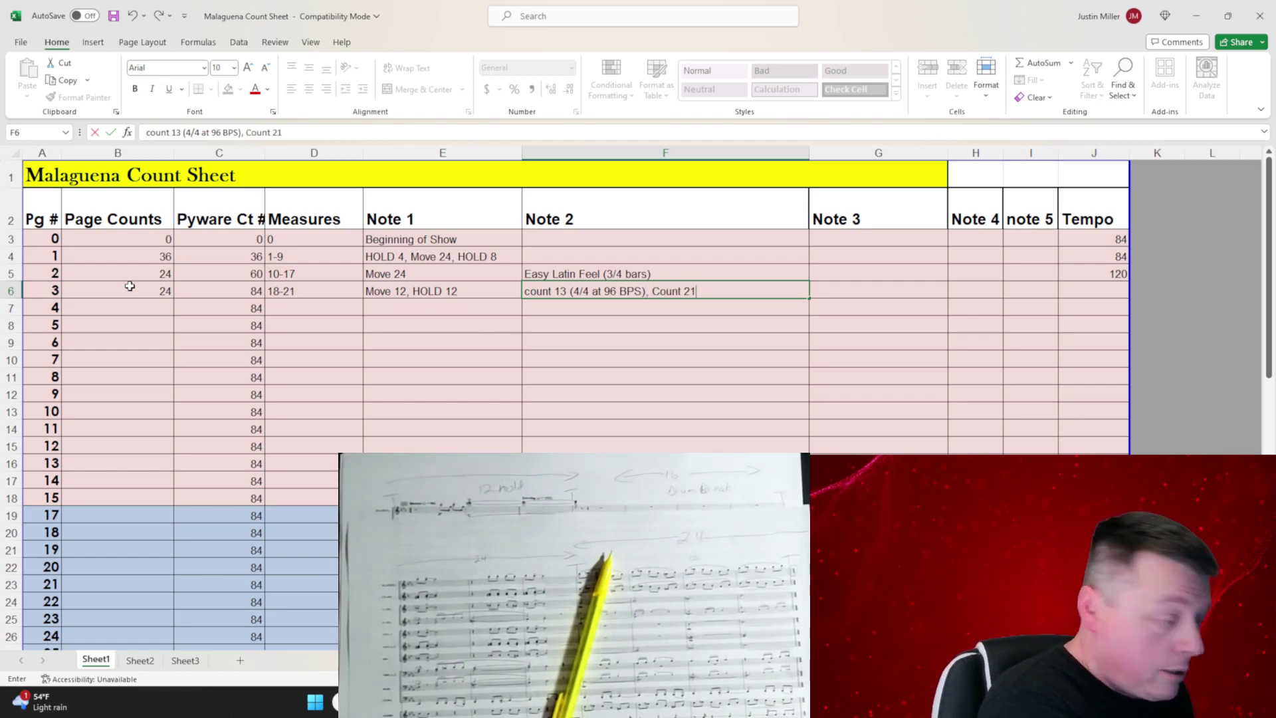
type("(")
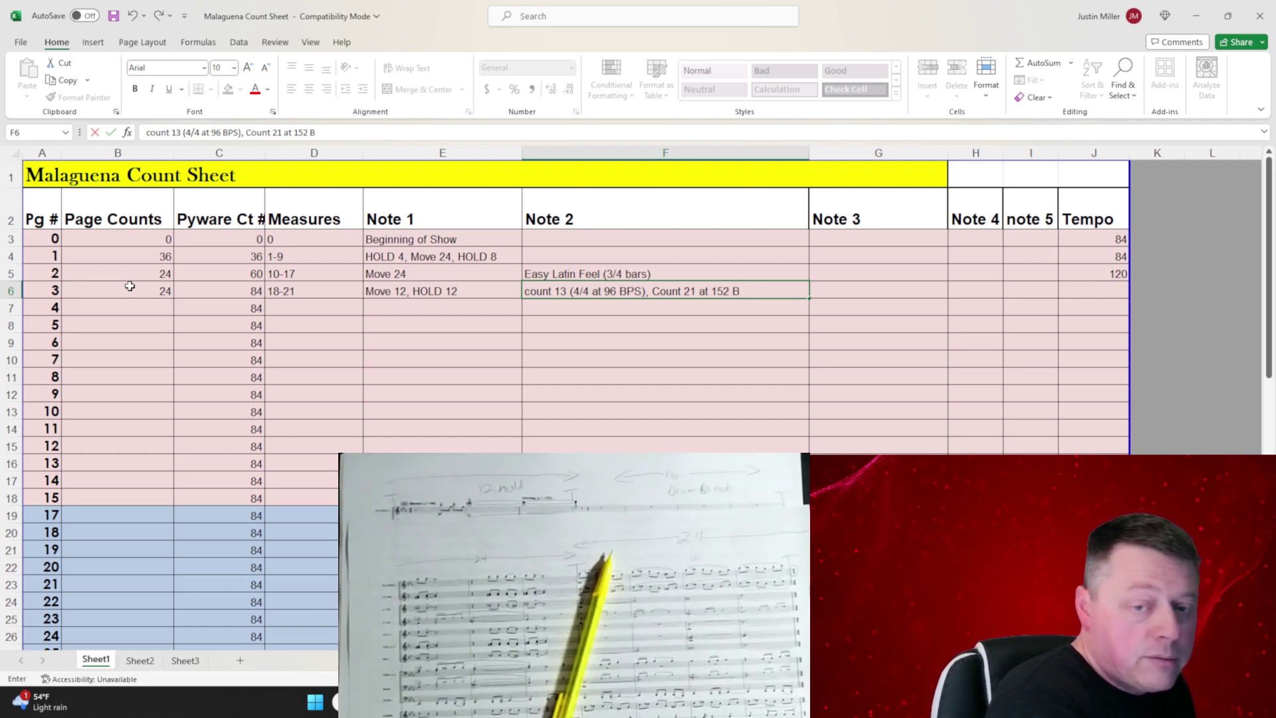
key("BackSpace")
type("PM")
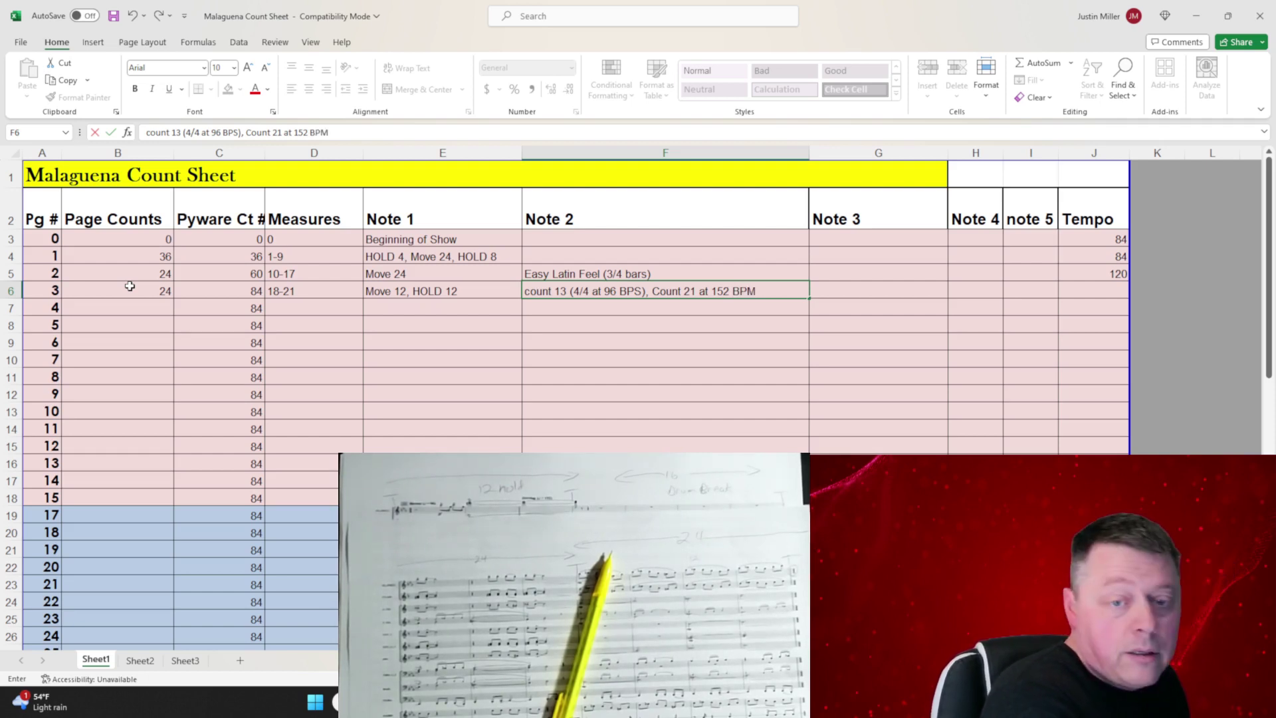
key("Left")
key("Left")
key("Left")
key("Left")
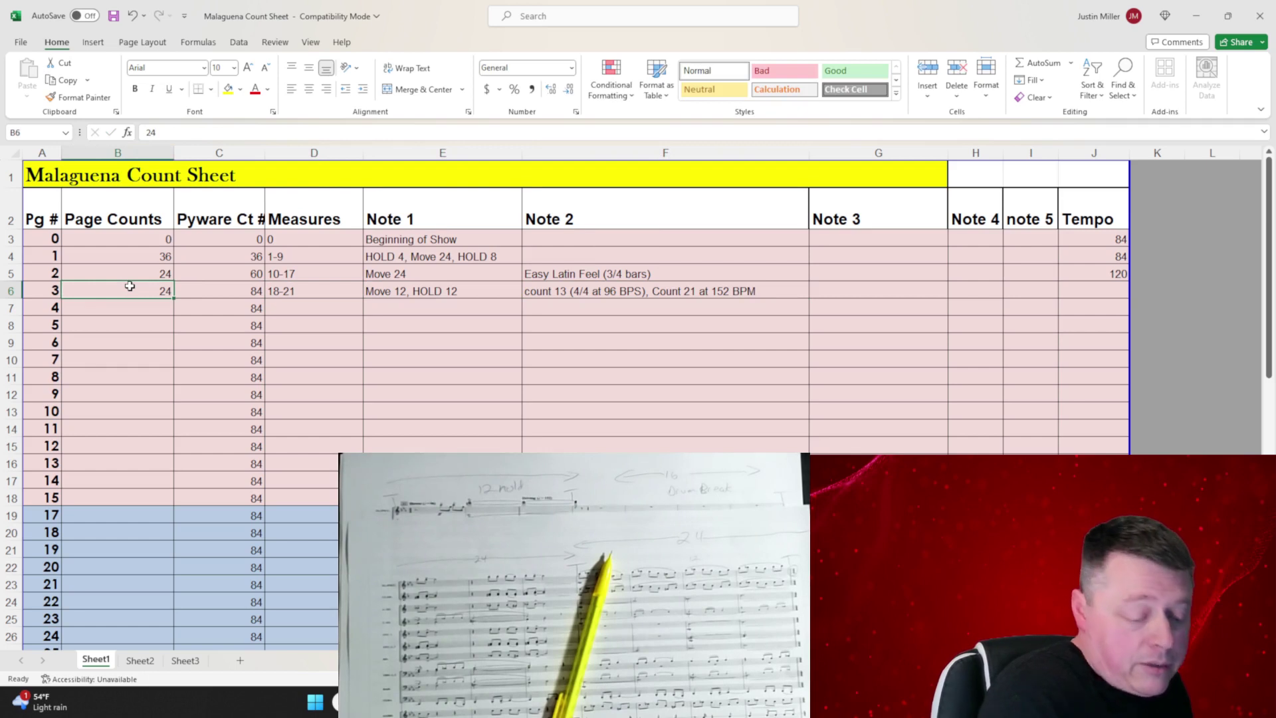
Step: Correct "BPS" to "BPM" after the 96 in page 3's Note 2
double_click(639, 293)
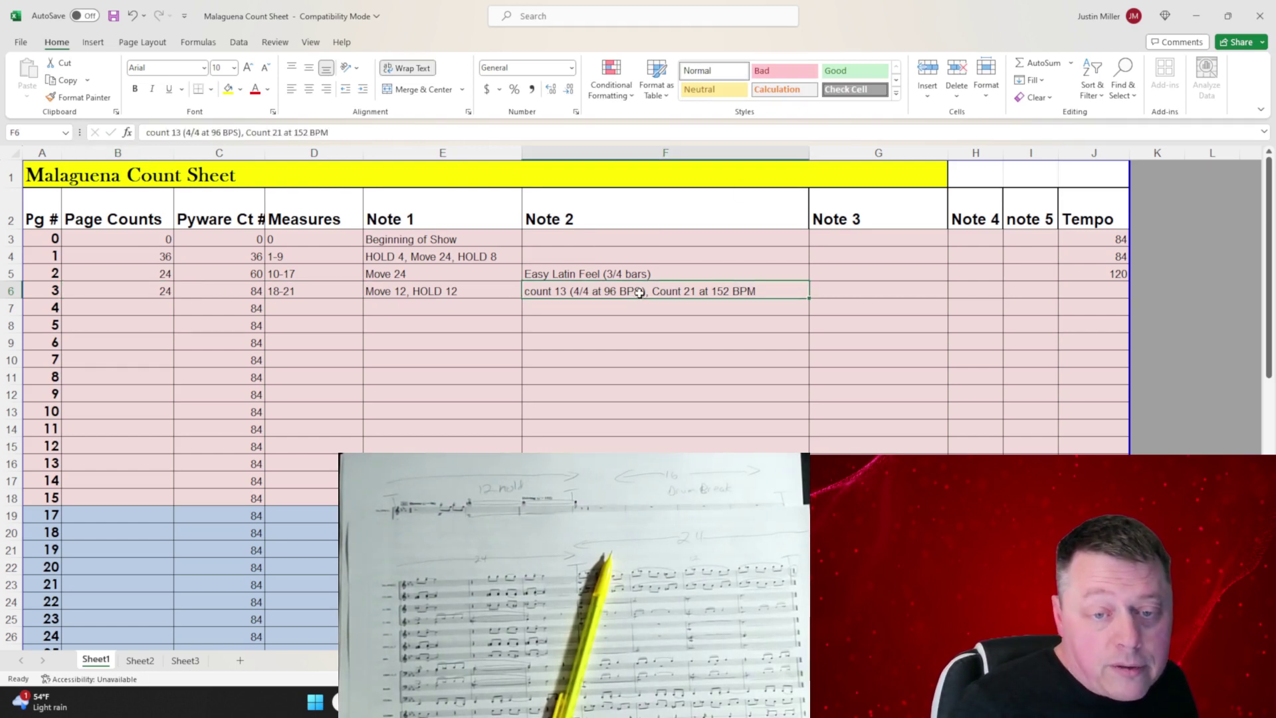
key("BackSpace")
type("M")
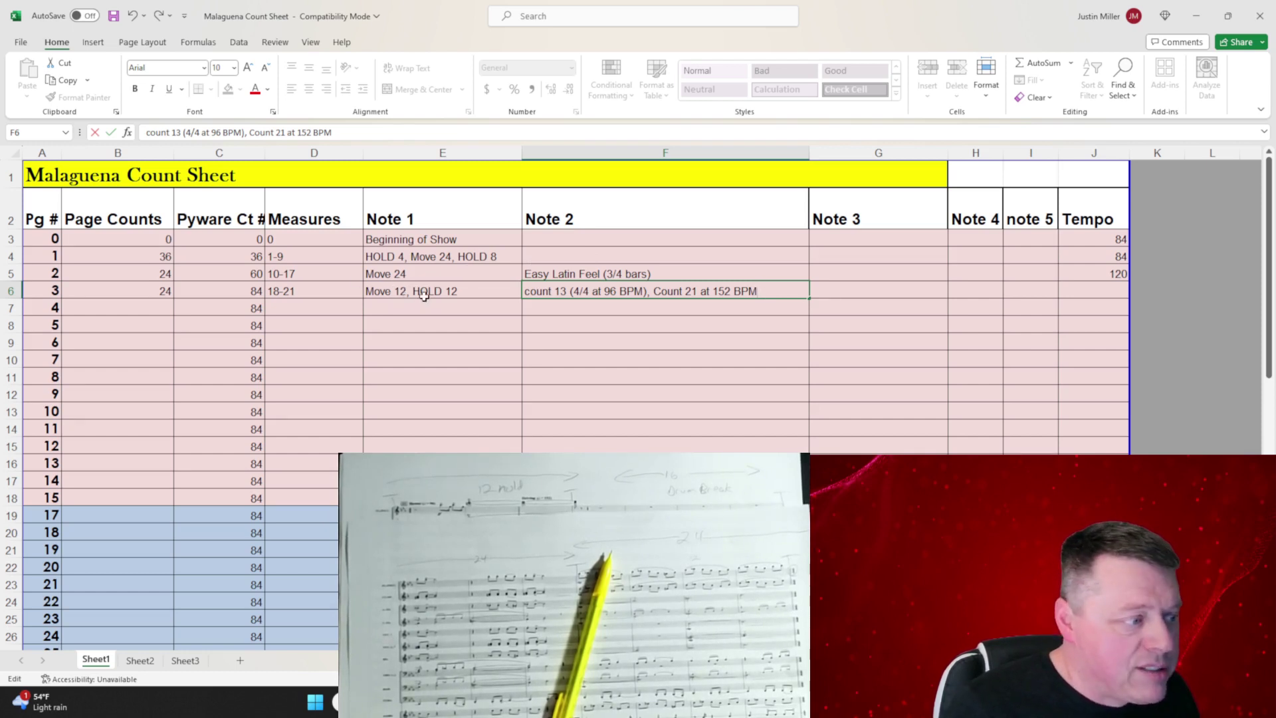
left_click(160, 310)
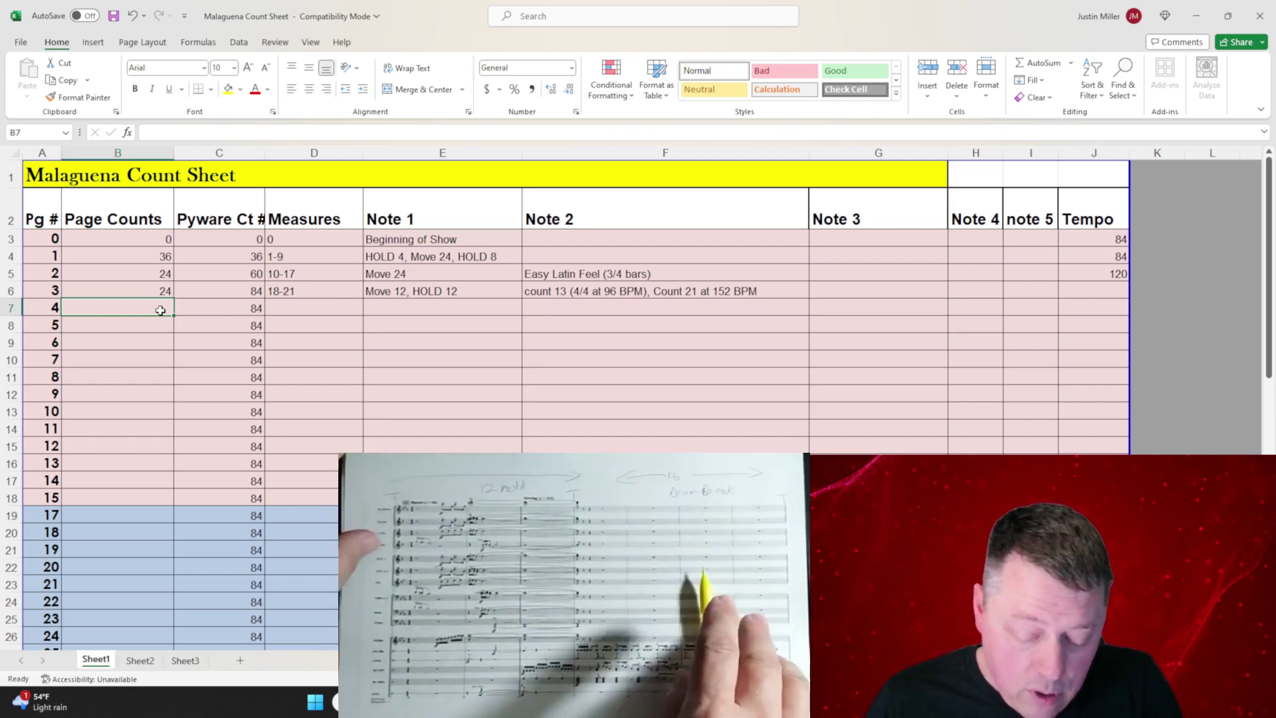
Step: Change page 3's measures to 18-24
double_click(314, 292)
key("BackSpace")
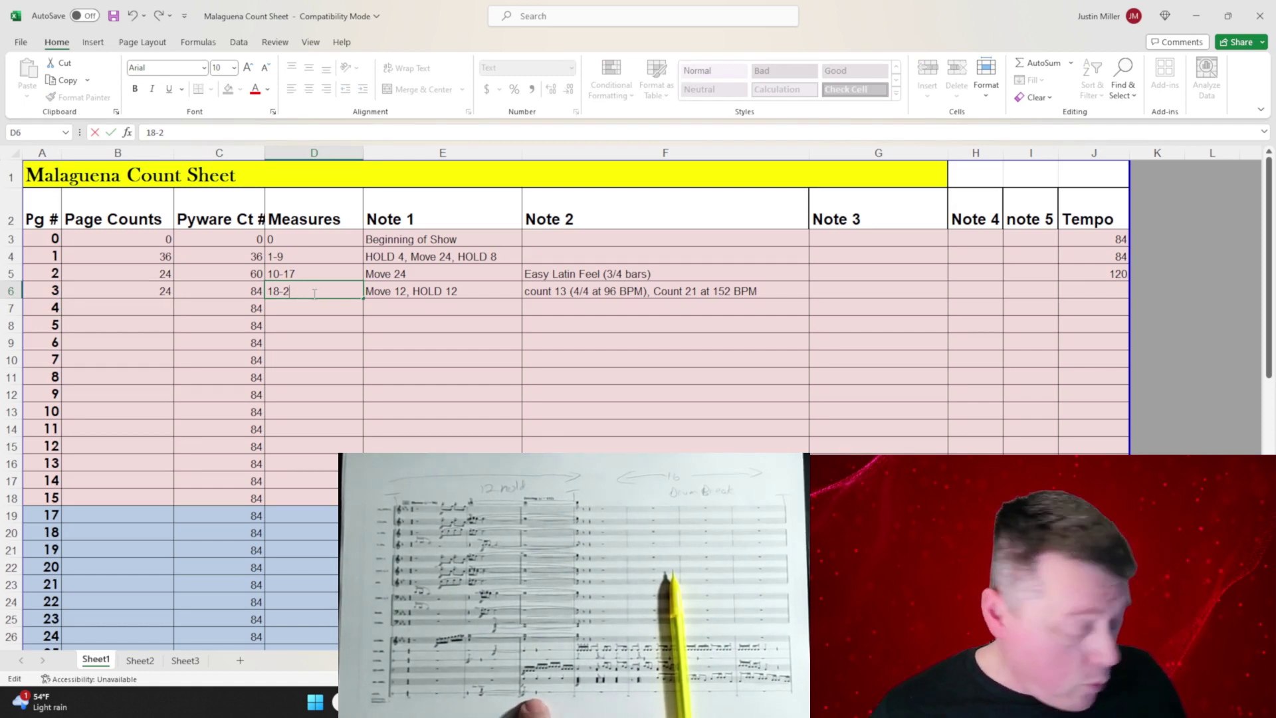
type("2")
key("BackSpace")
type("4")
key("Tab")
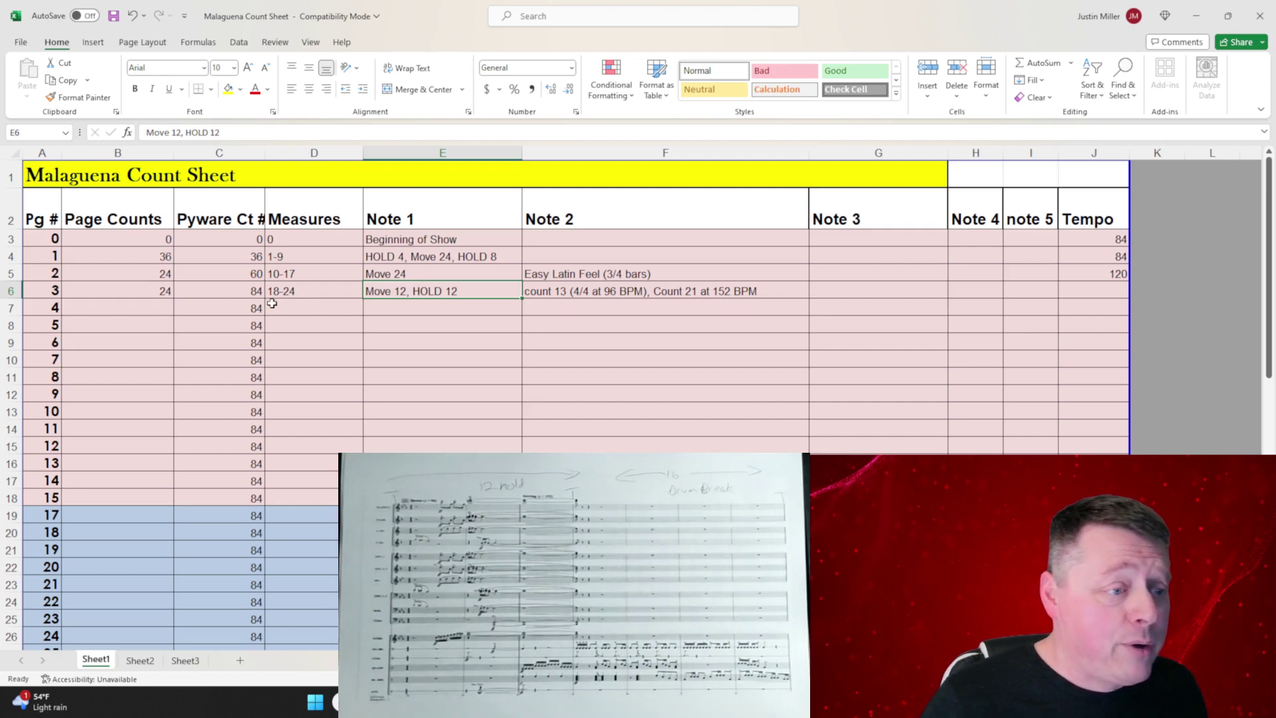
Step: Enter 16 page counts and measures 25-28 for page 4
left_click(141, 313)
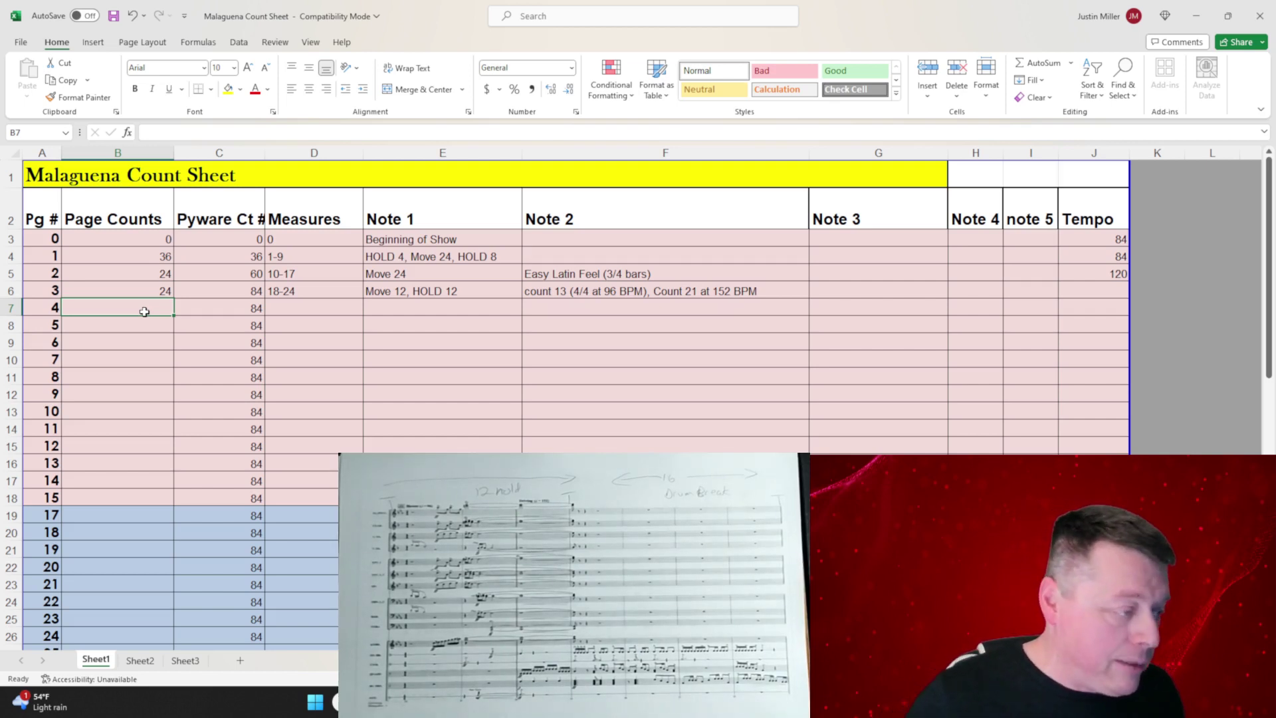
type("16")
key("Tab")
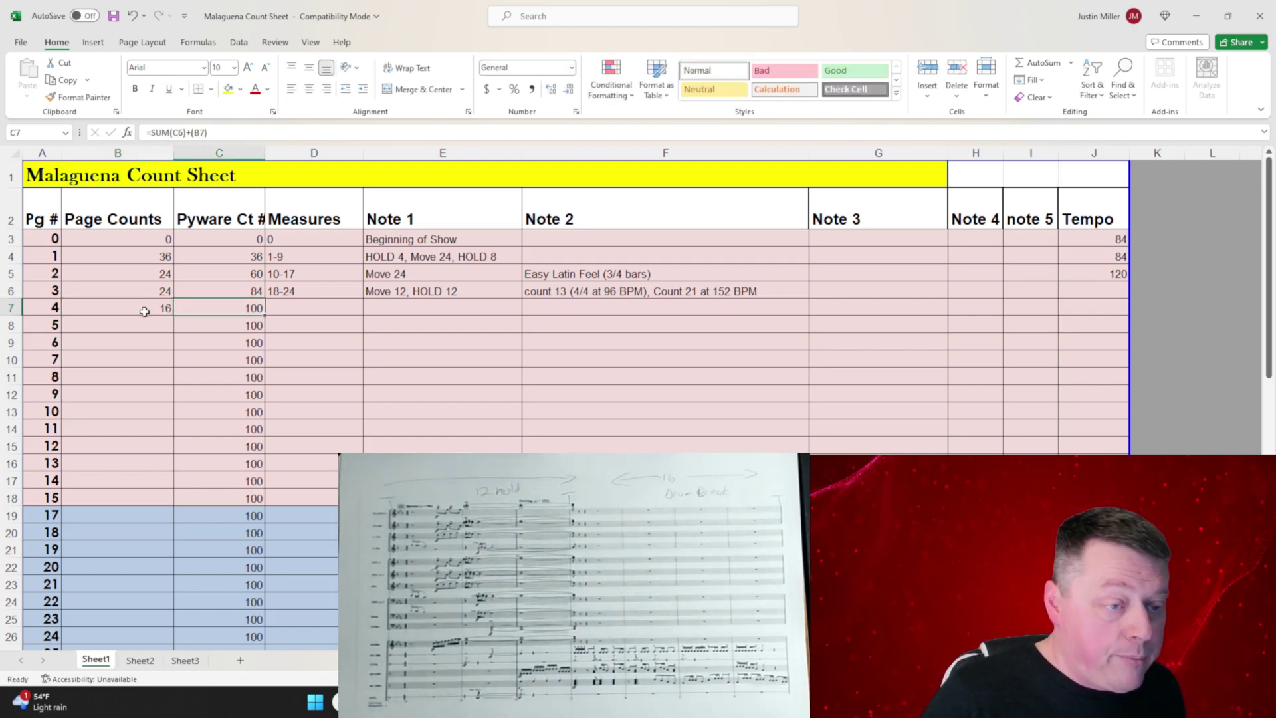
key("Tab")
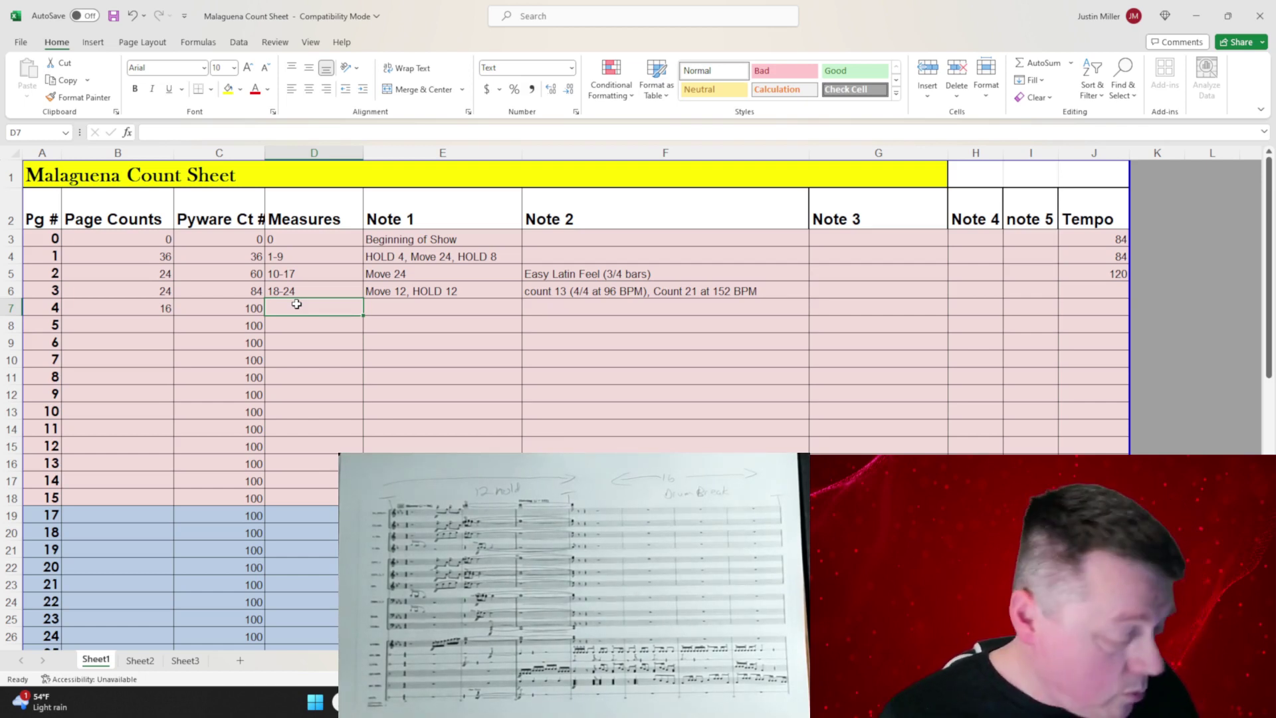
type("23-")
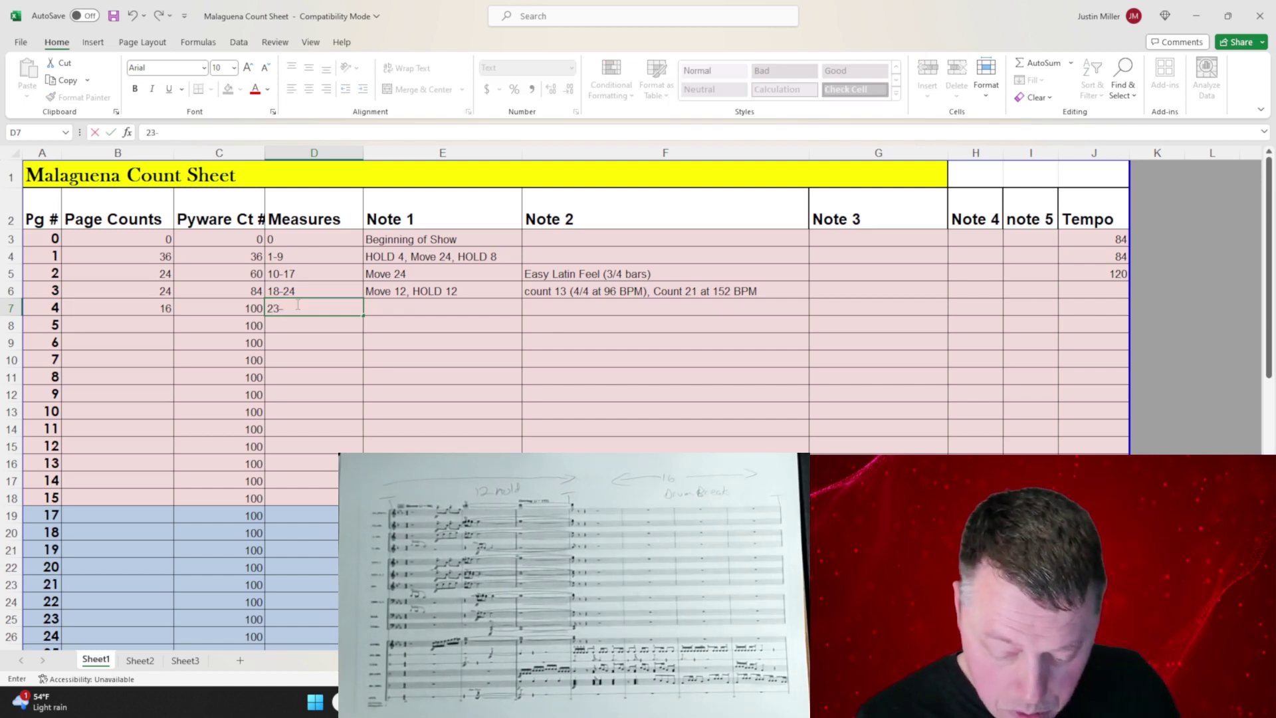
key("BackSpace")
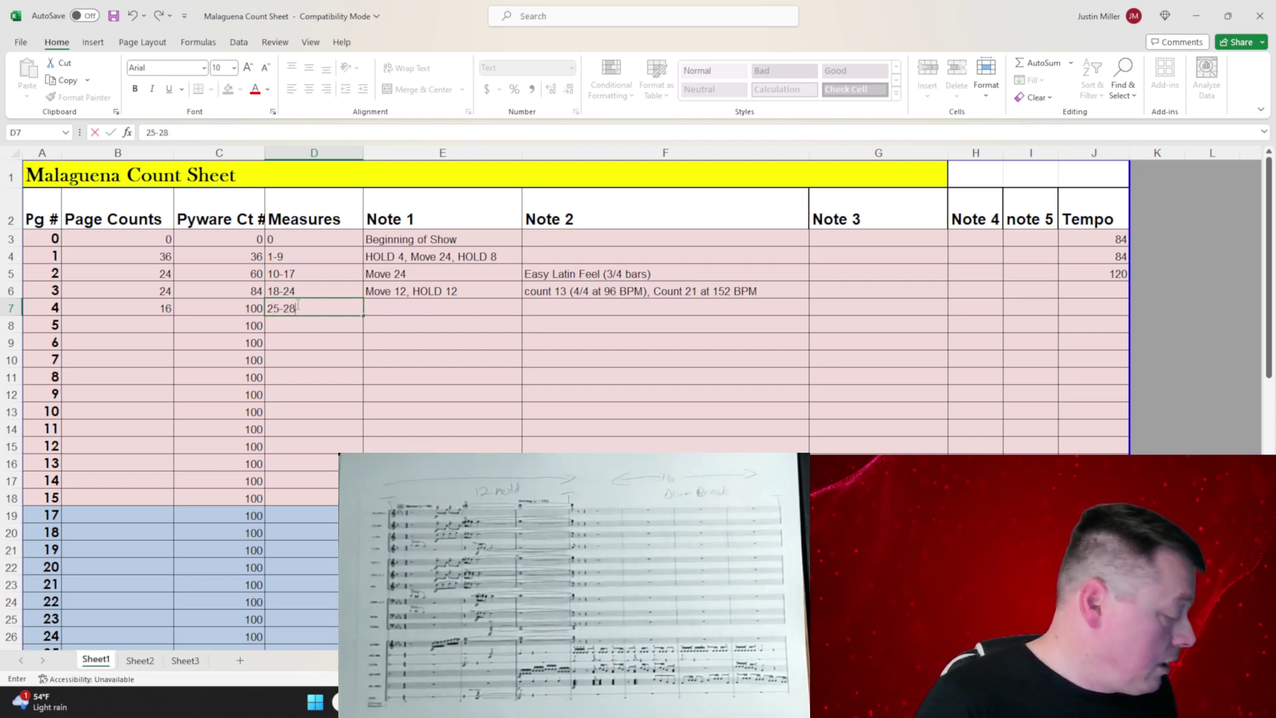
key("Tab")
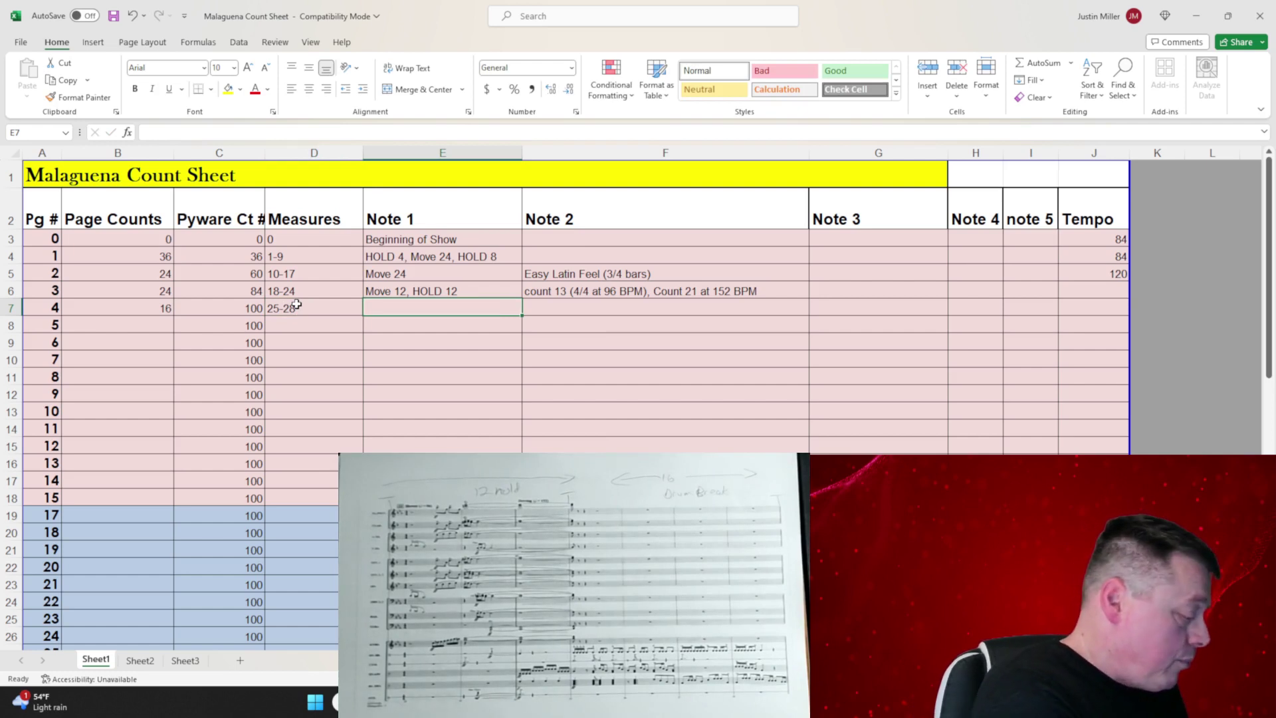
Step: Complete page 4's notes with Note 1 "Move 16" and Note 2 "Drum Break"
type("Move 16")
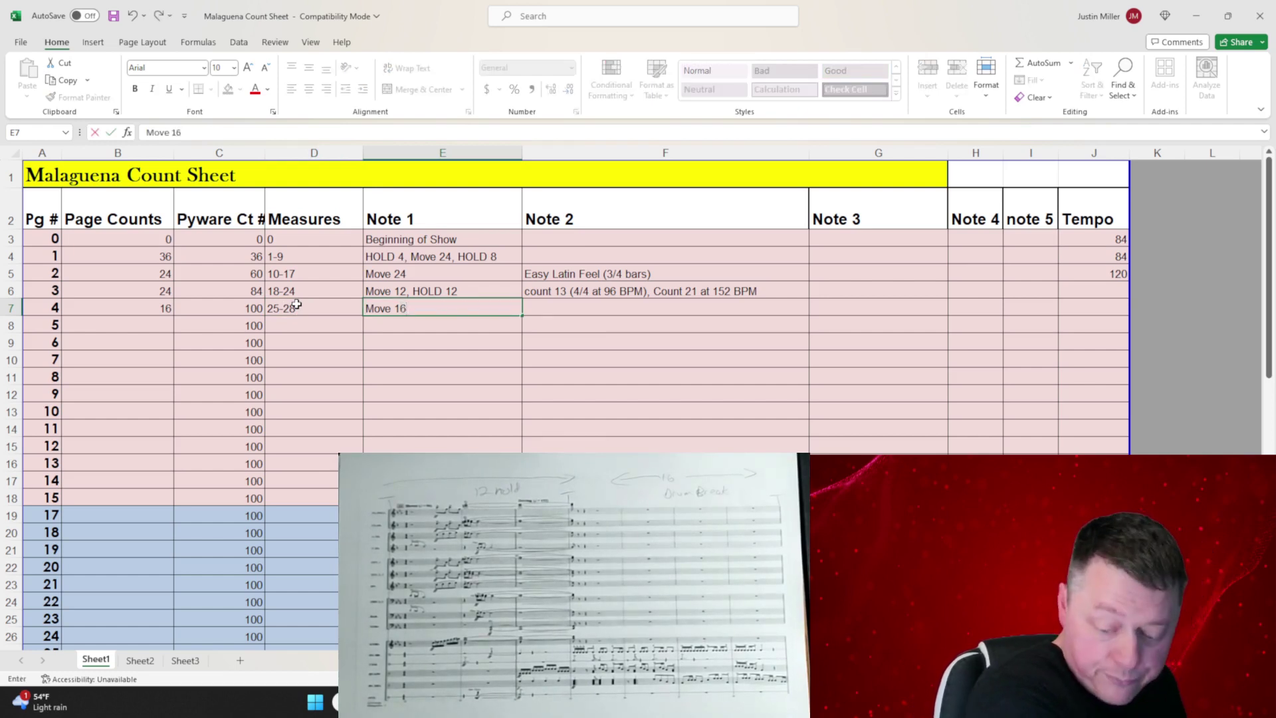
key("Tab")
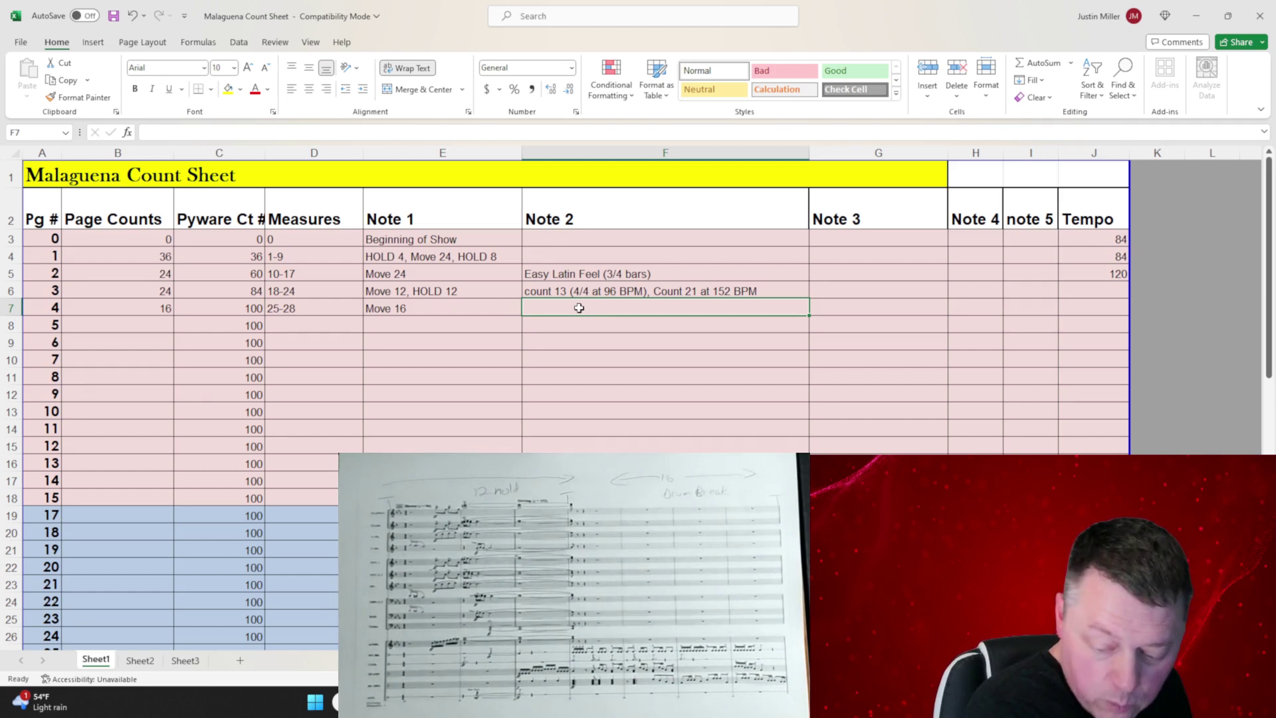
type("Drum")
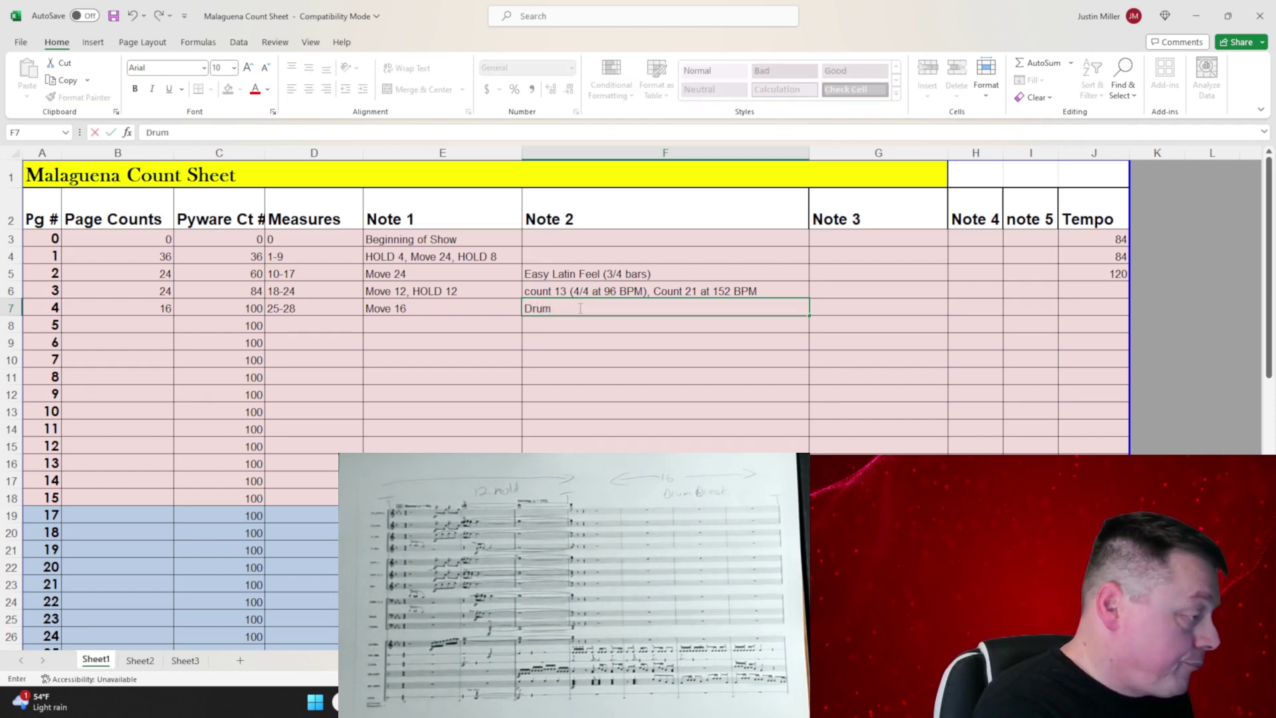
type(" Break")
key("Return")
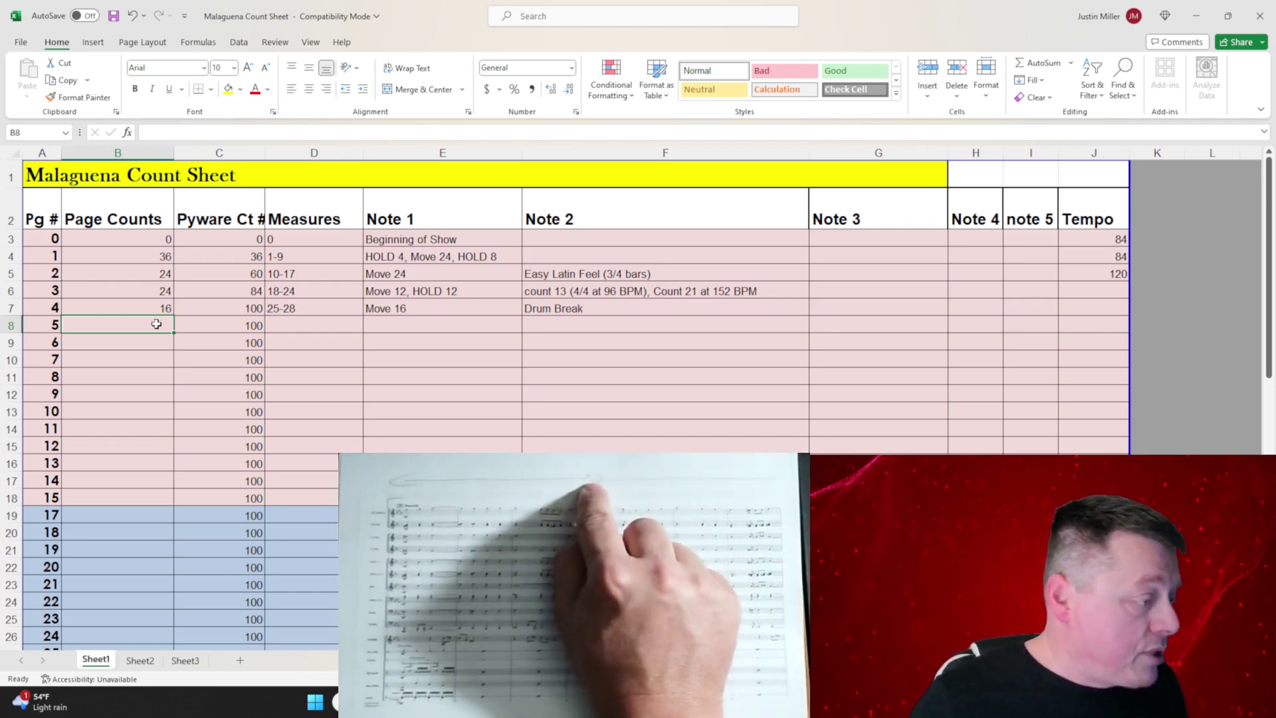
Step: Enter 32 page counts and measures 29-36 for page 5
type("32")
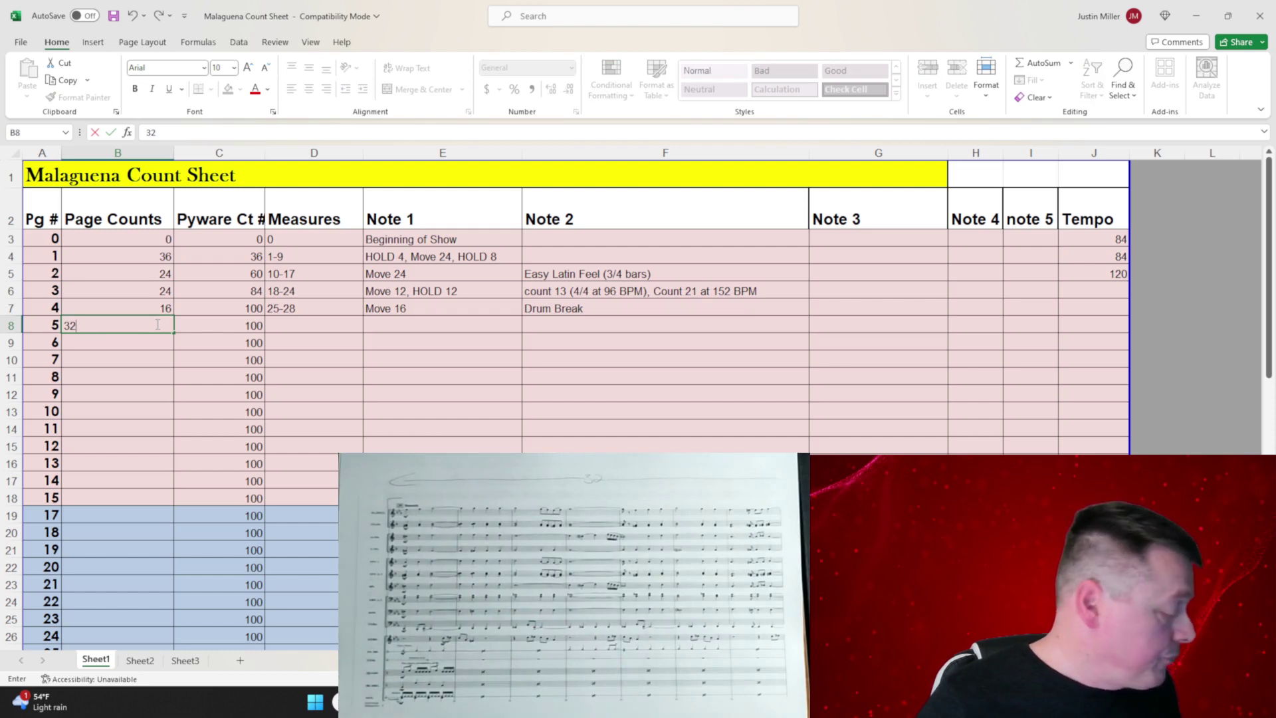
key("Tab")
key("Tab")
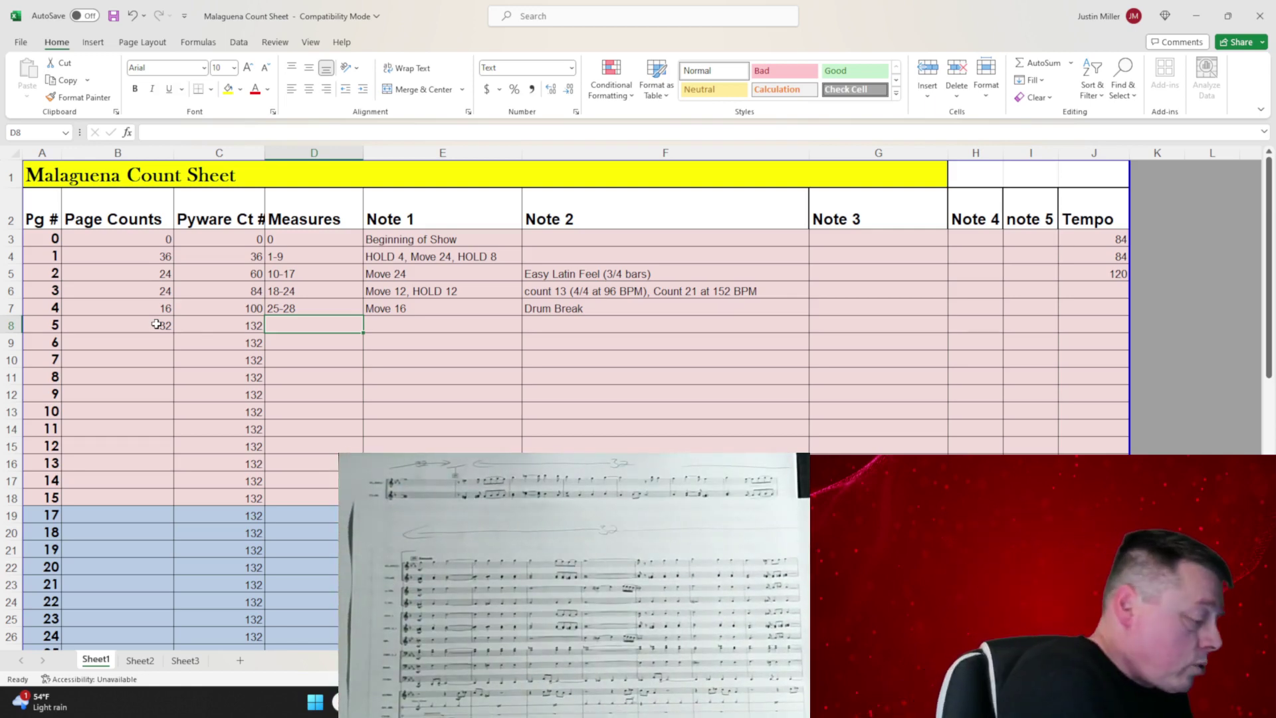
type("29-36")
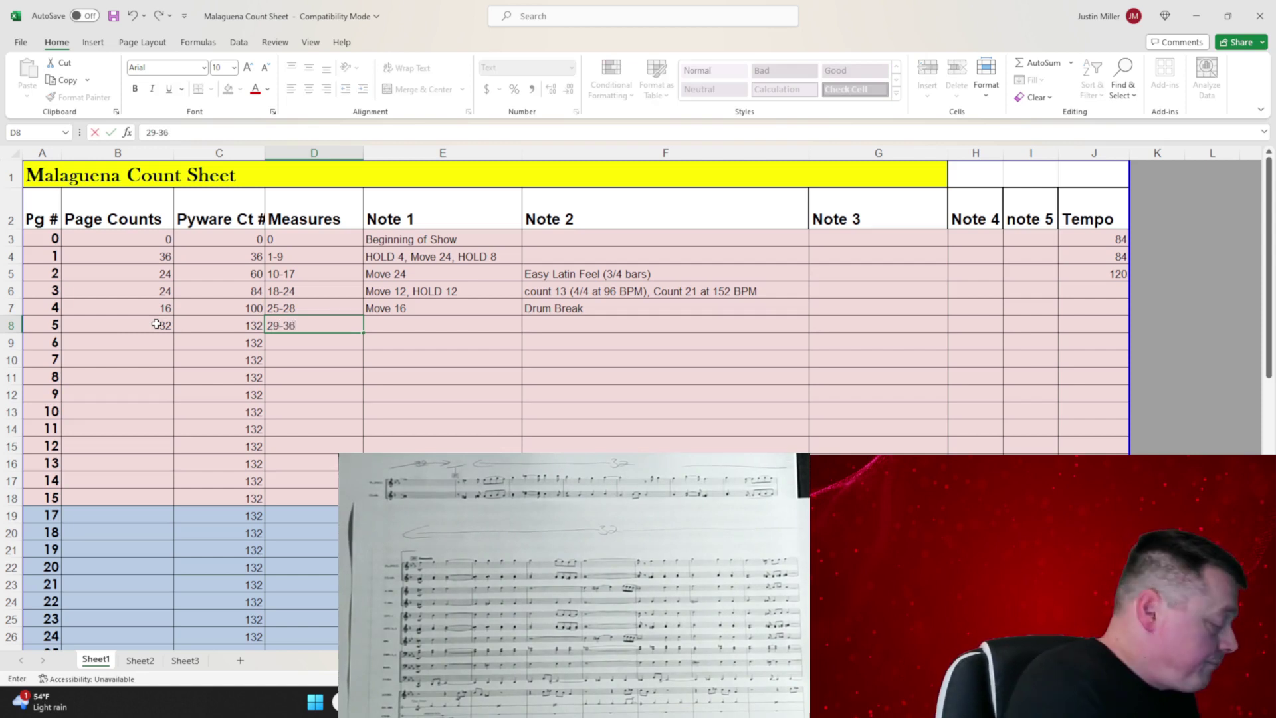
key("Tab")
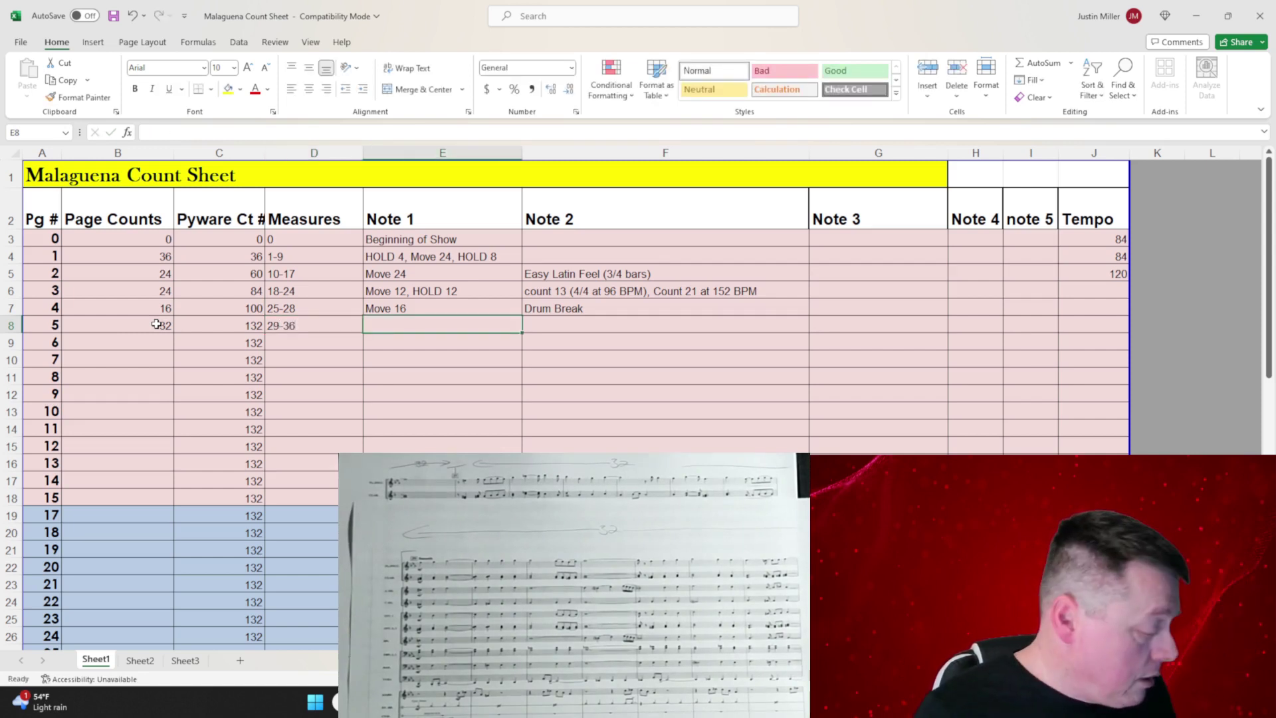
Step: Fill in page 5's Note 1 with "Move 32"
type("32")
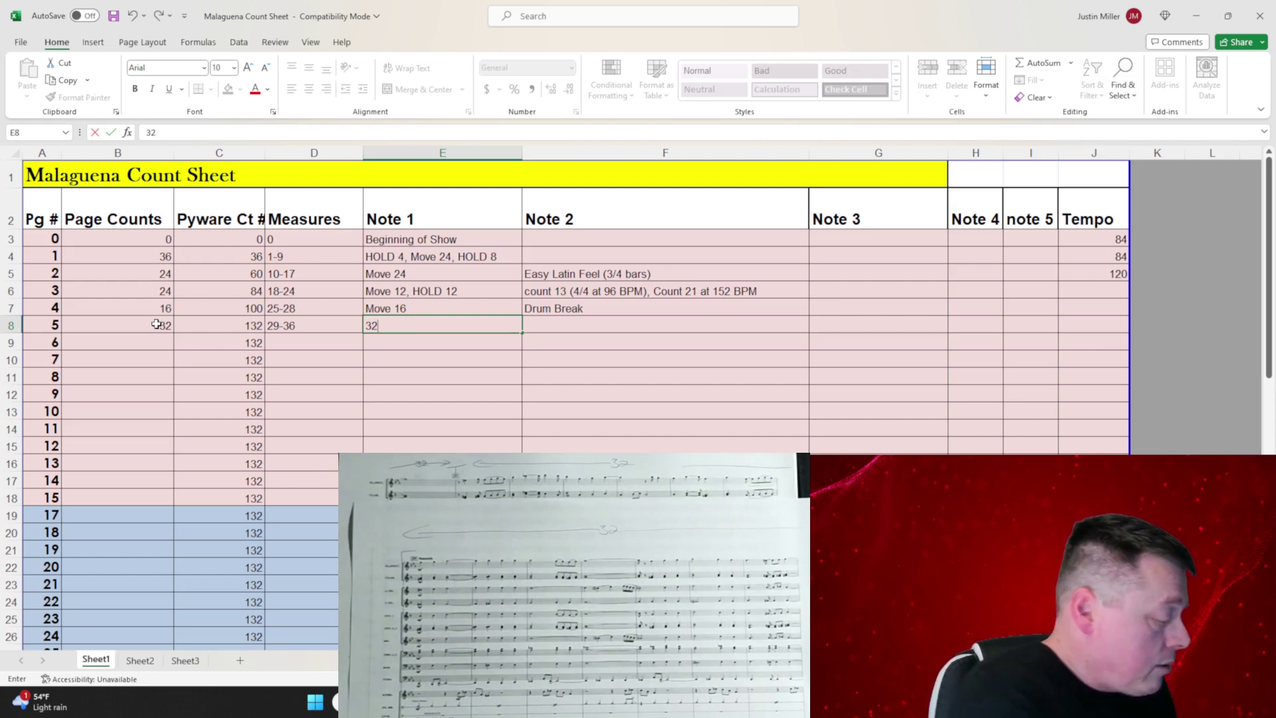
key("BackSpace")
key("BackSpace")
type("Move 32")
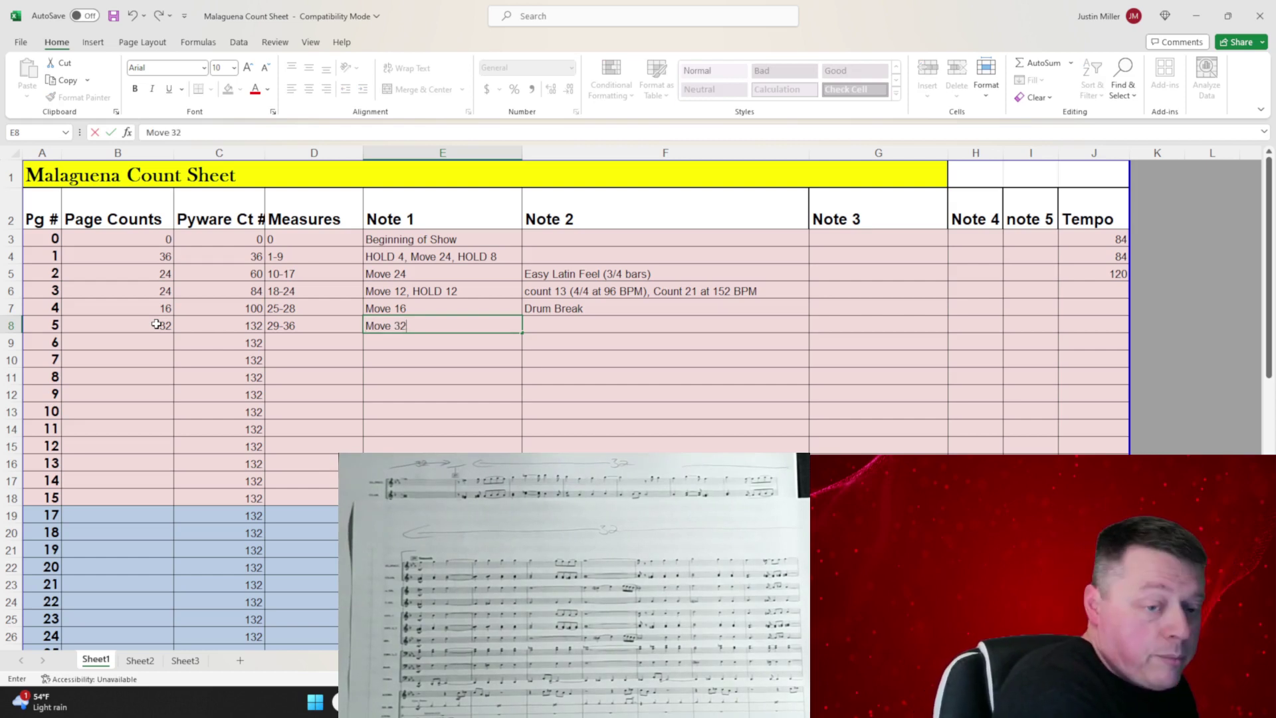
key("Return")
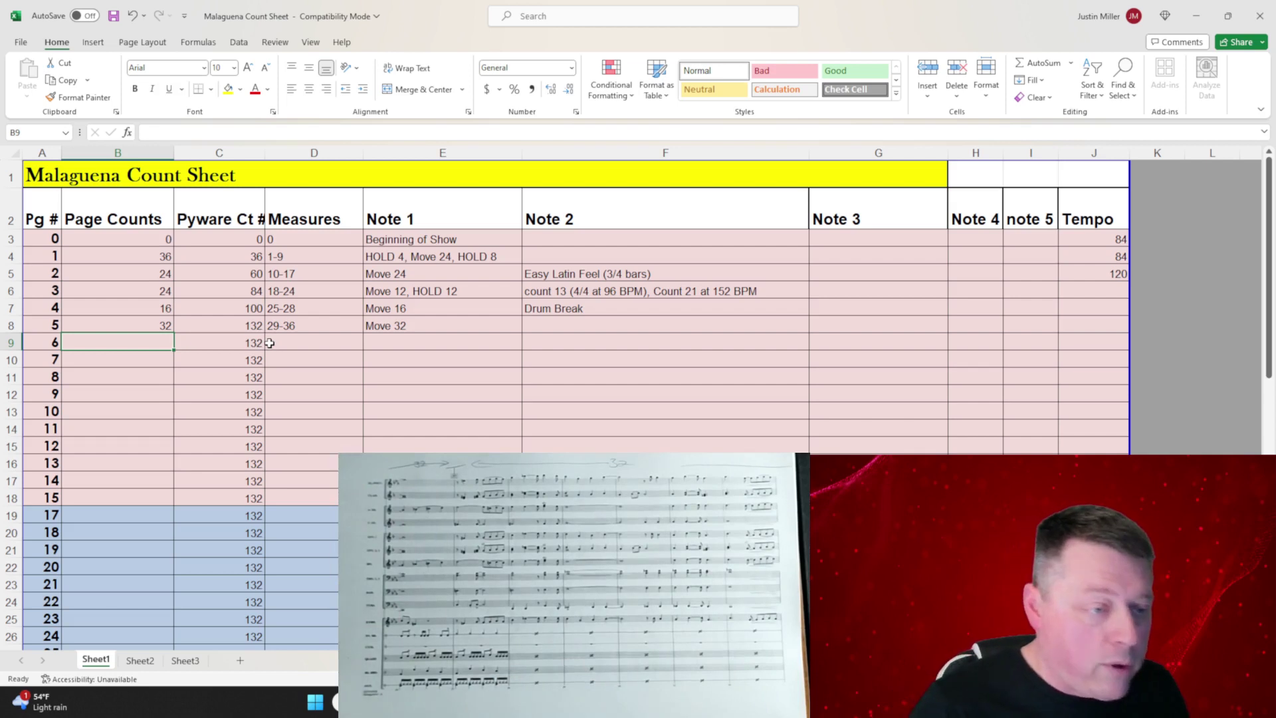
Step: Enter 32 page counts and measures 37-44 for page 6
type("32")
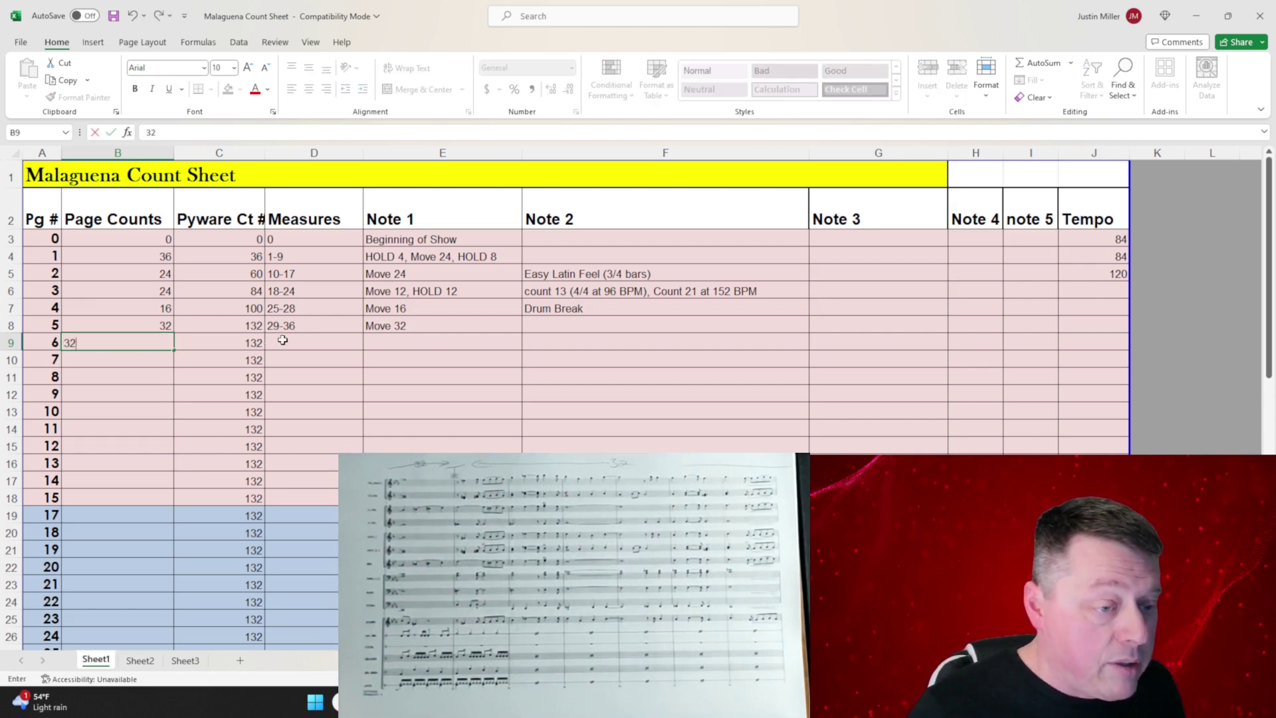
left_click(283, 340)
type("37-44")
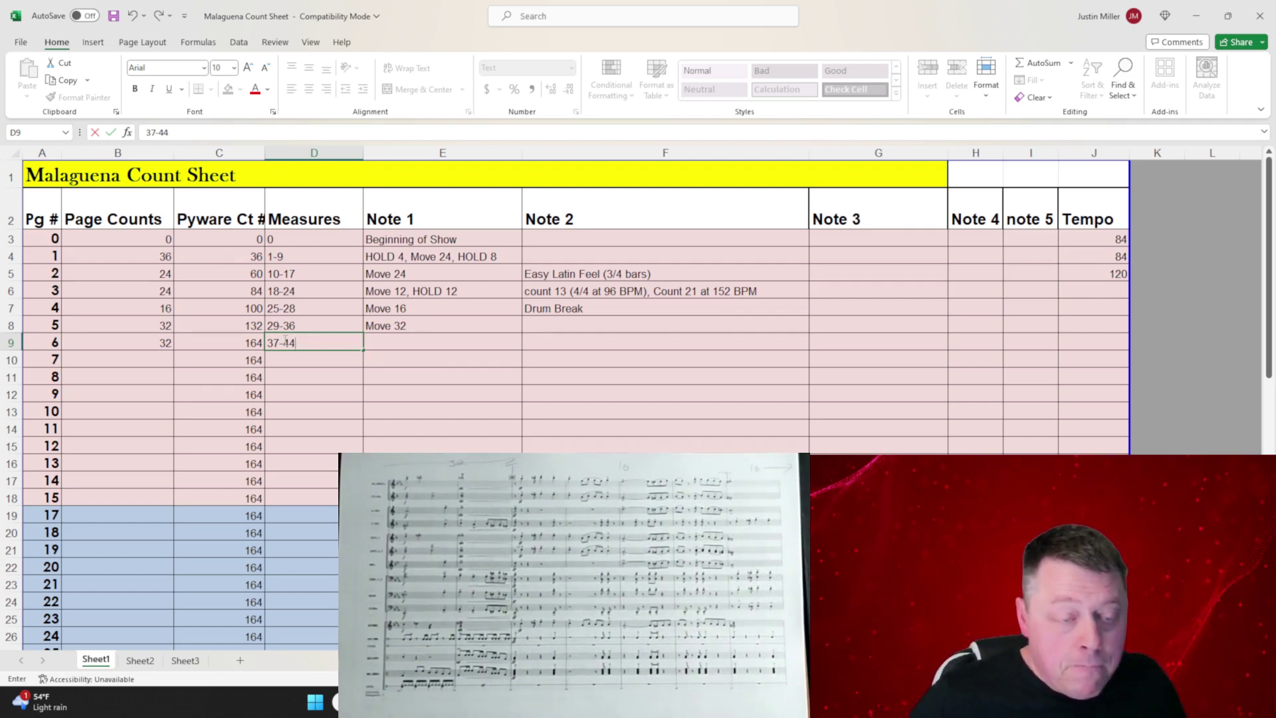
Step: Fill in page 6's Note 1 with "Move 32"
key("Tab")
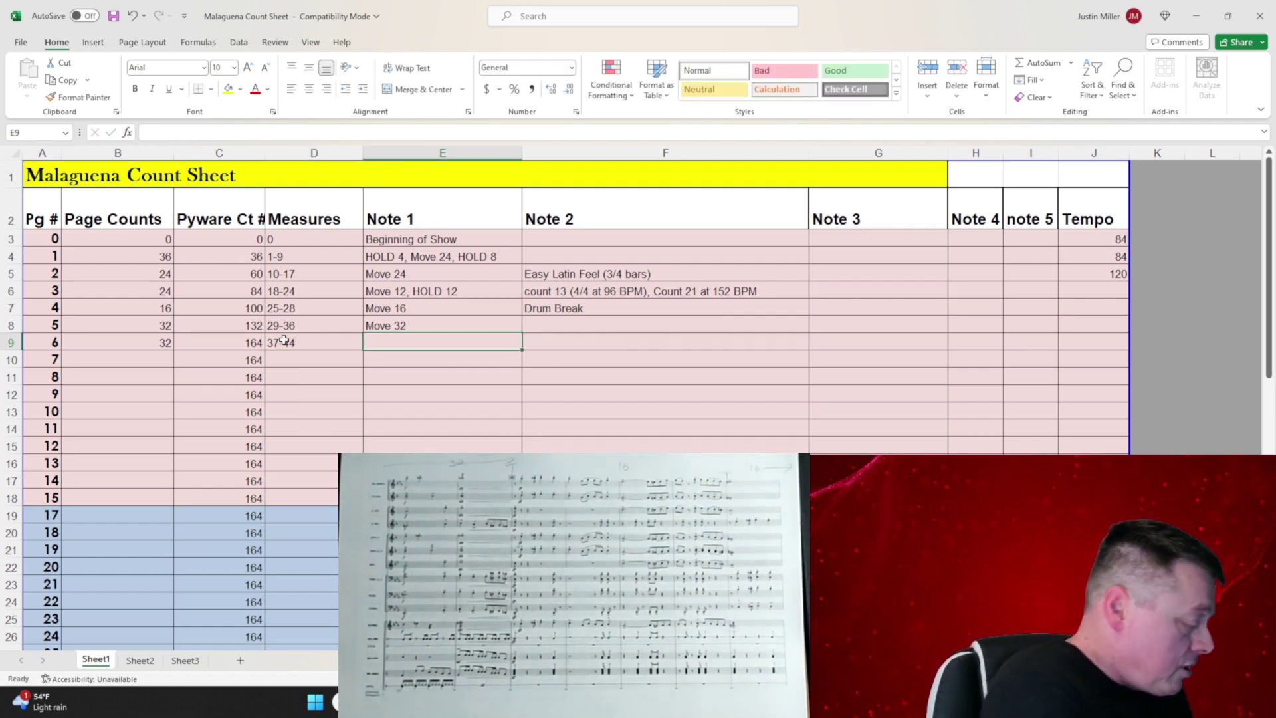
type("Move ")
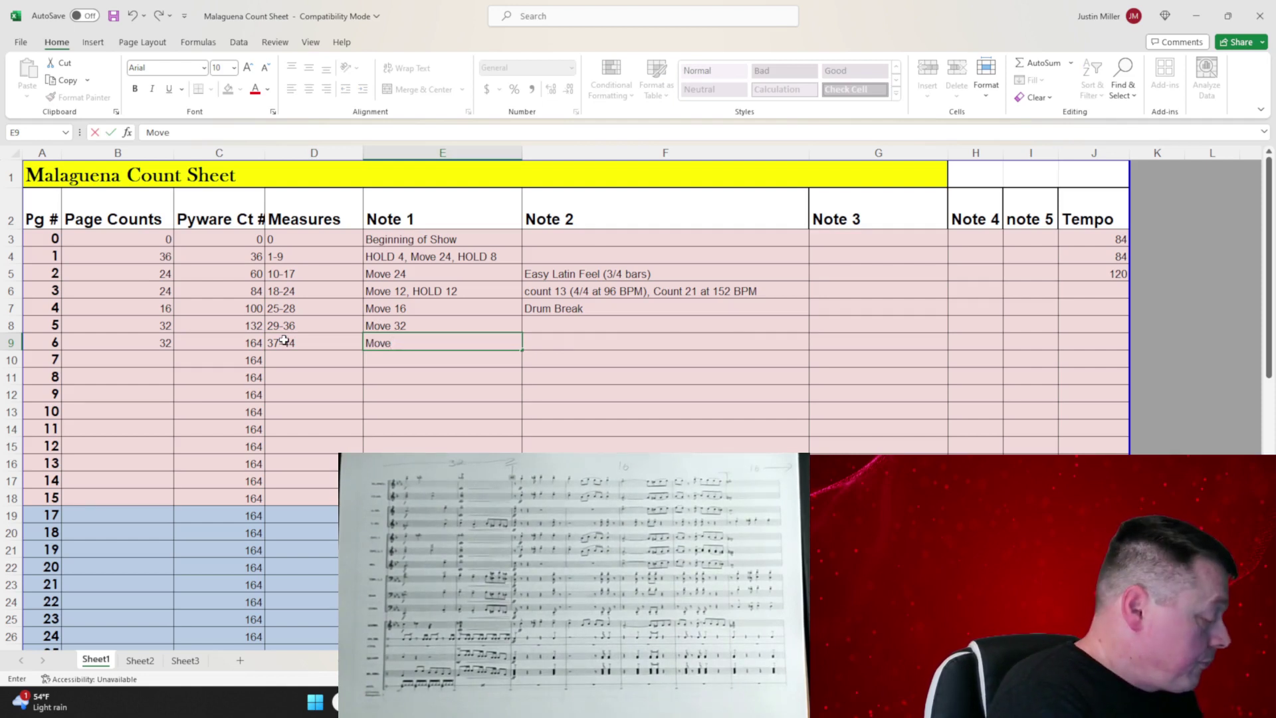
type("32")
key("Tab")
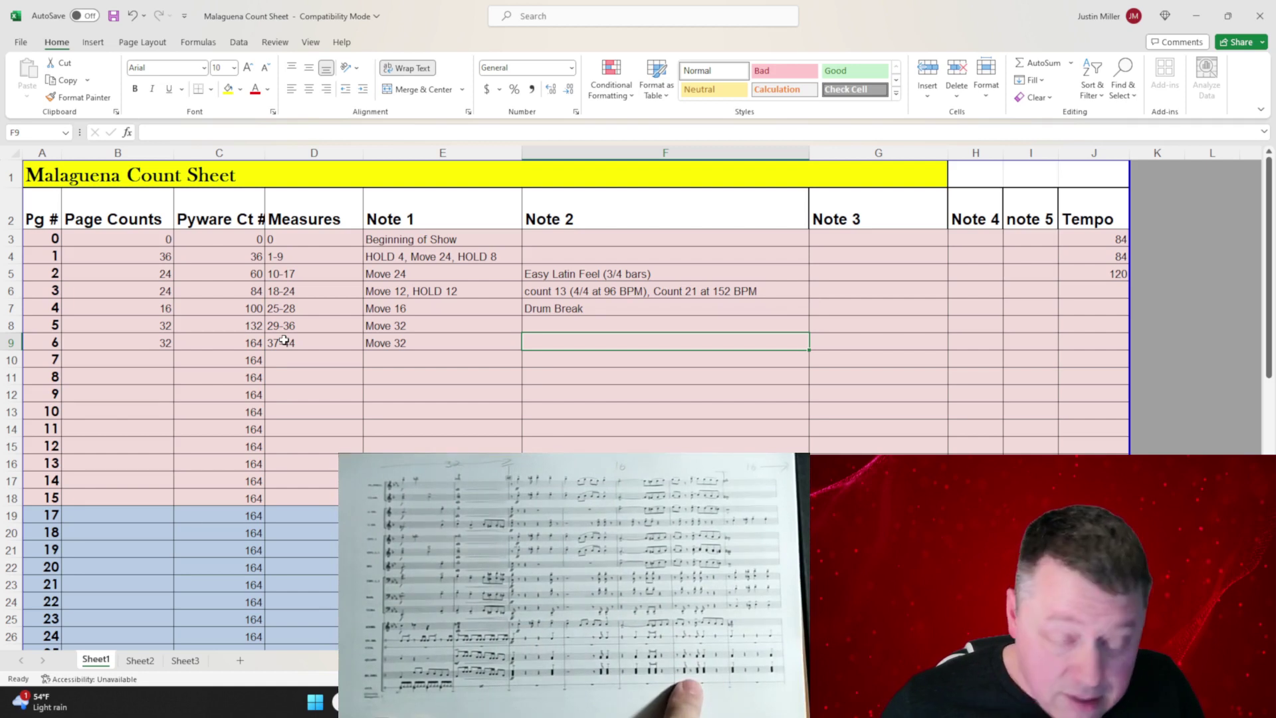
Step: Enter 16 page counts and measures 45-48 for page 7
left_click(156, 357)
type("16")
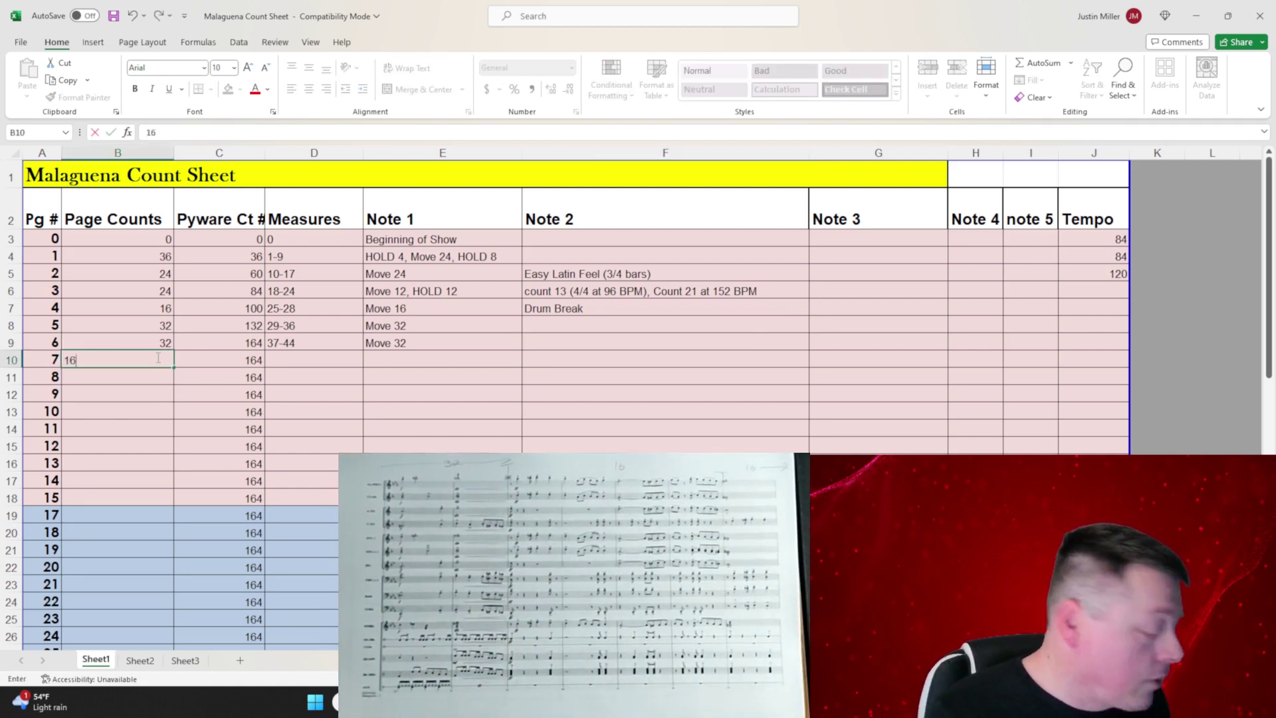
key("Tab")
key("Tab")
type("4")
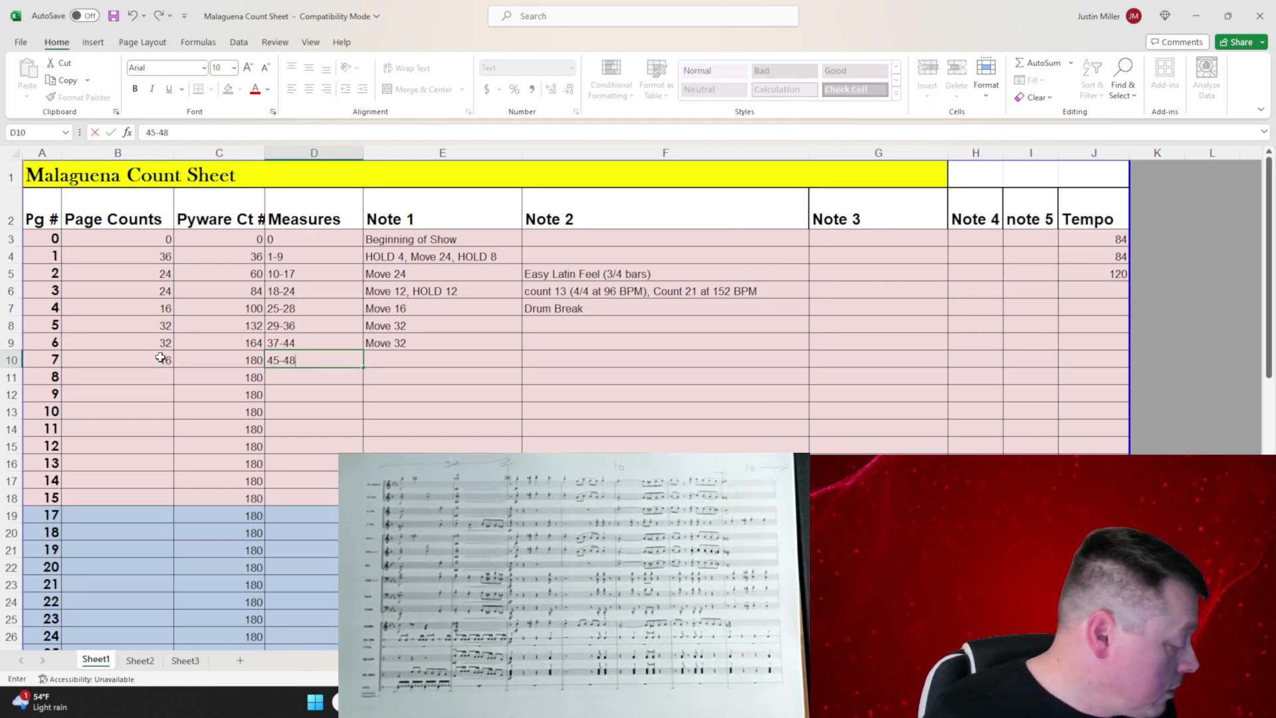
Step: Fill in page 7's Note 1 with "Move 16"
key("Tab")
type("Move 1")
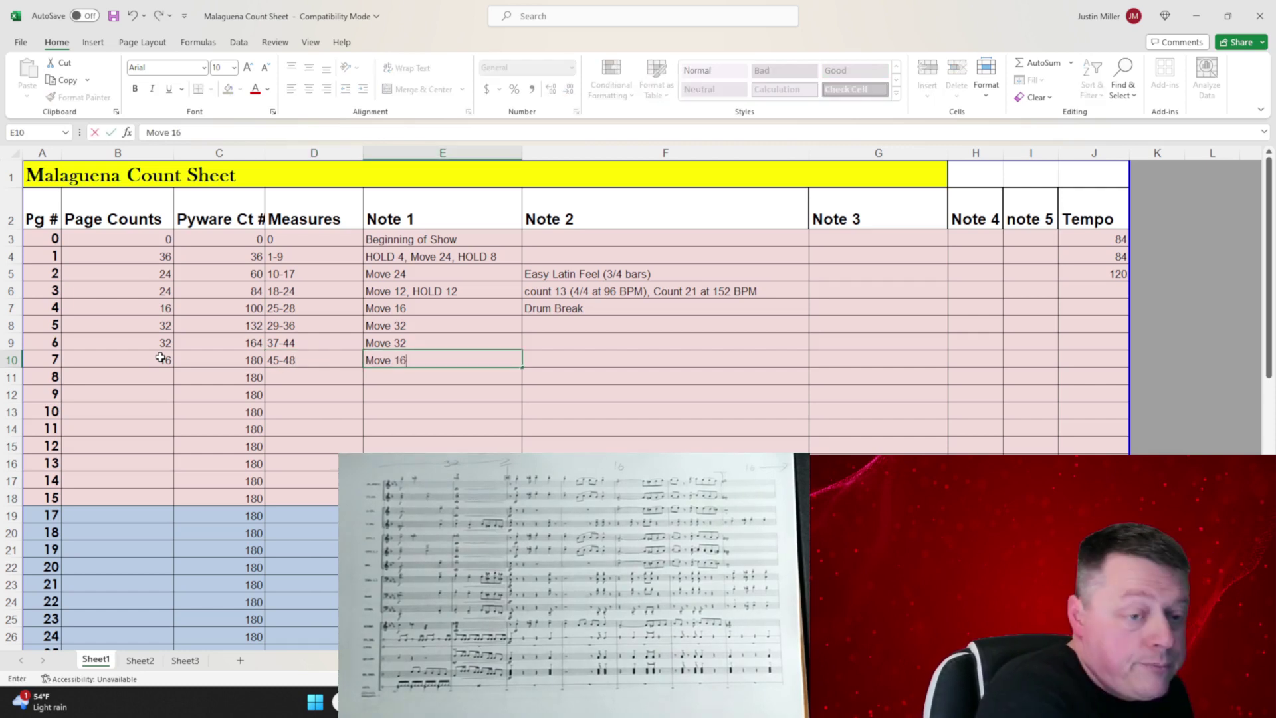
type("6")
key("Tab")
key("Return")
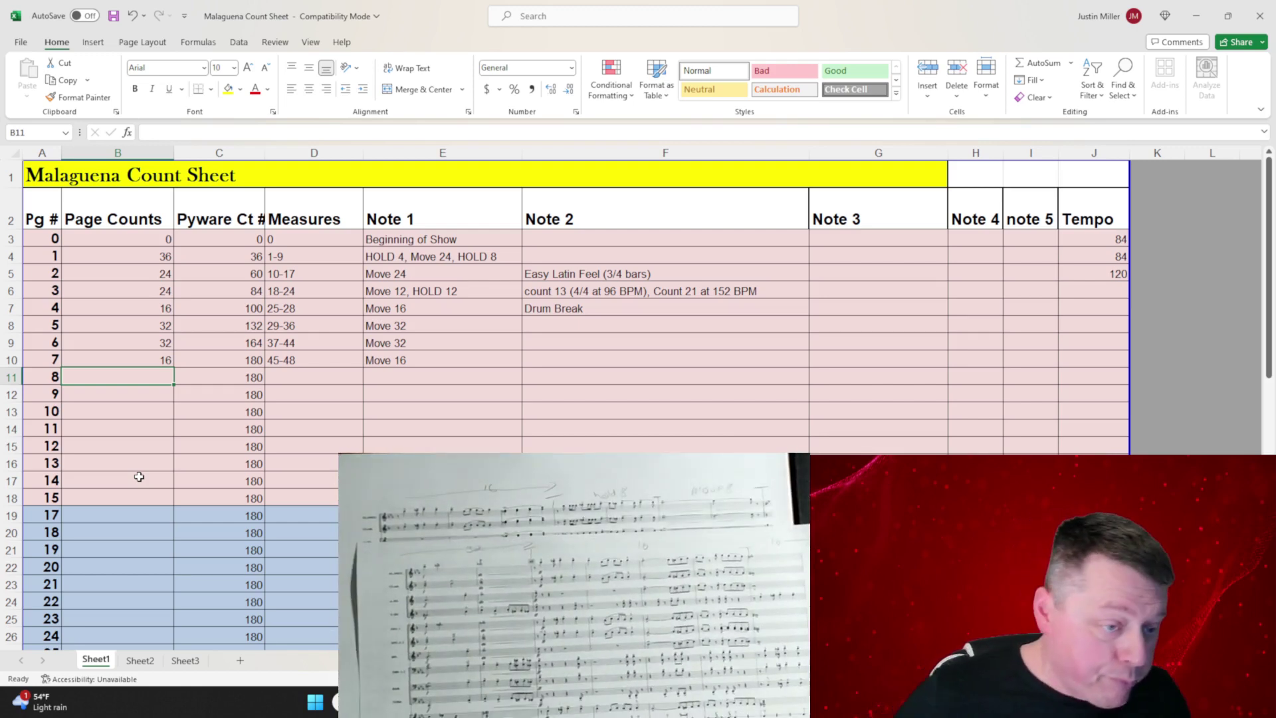
Step: Enter 16 page counts and measures 49-52 for page 8
type("16")
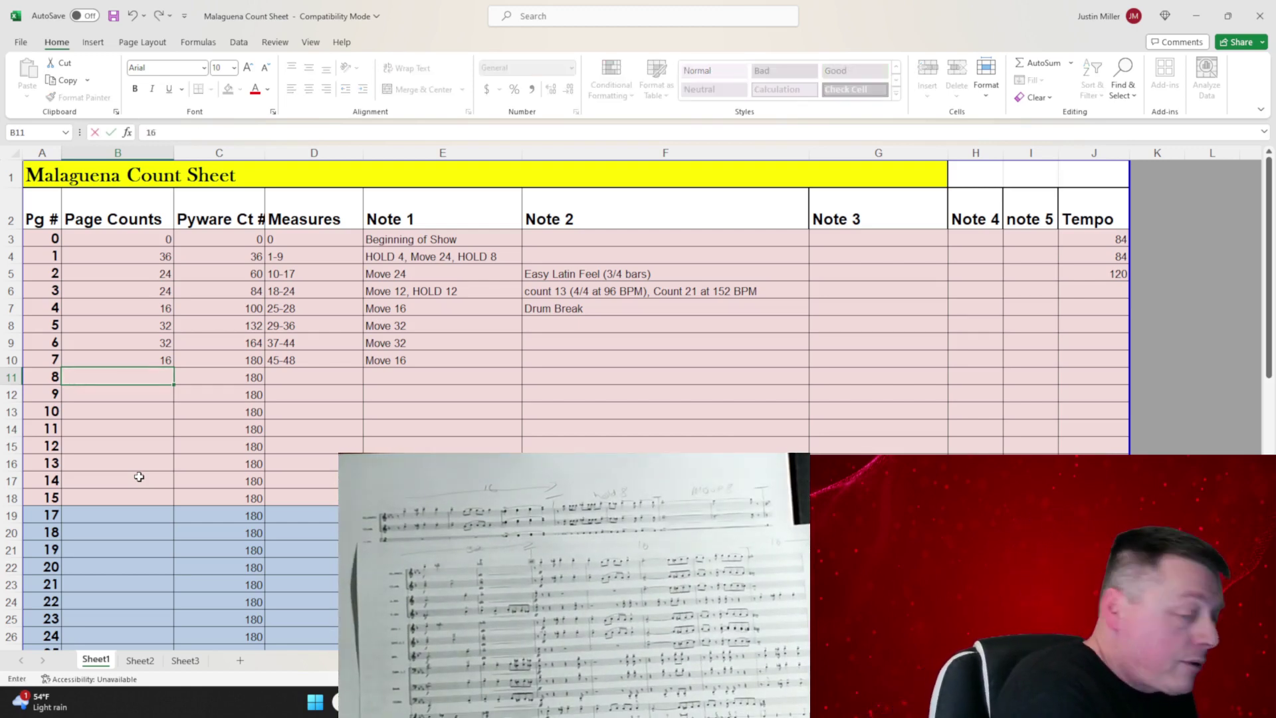
key("Tab")
key("Tab")
type("49")
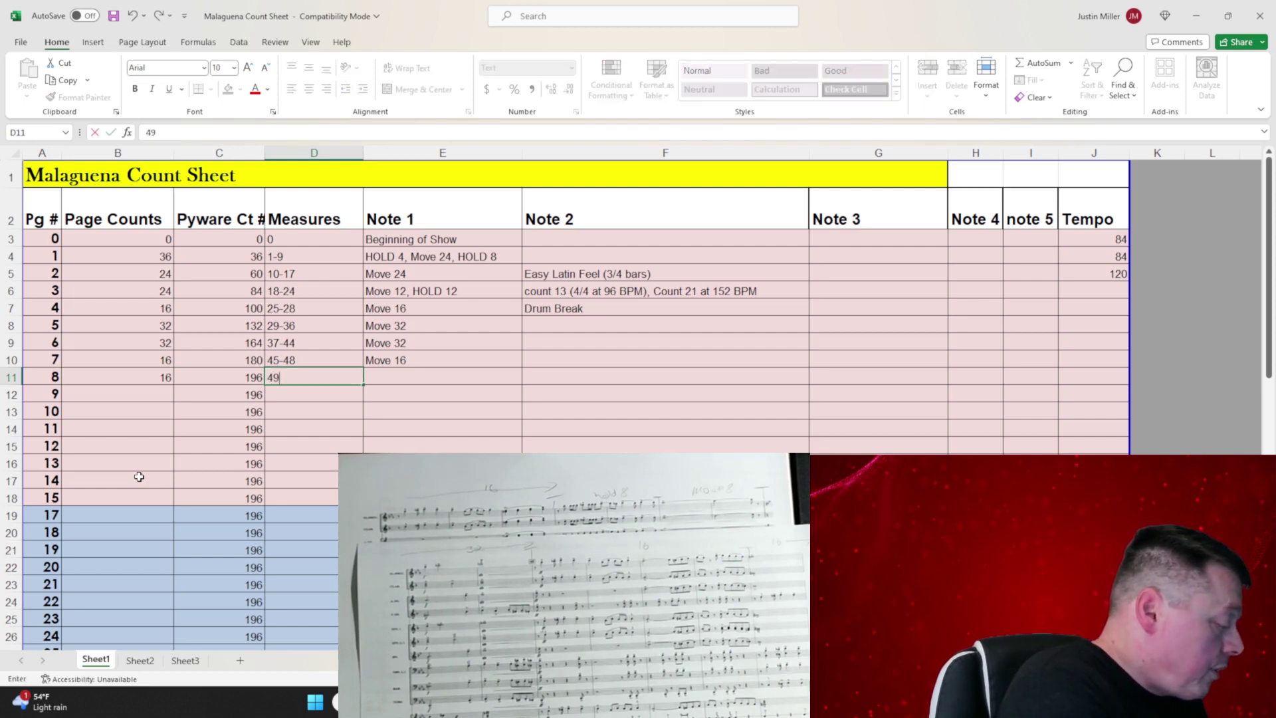
type("-52")
Step: Fill in page 8's Note 1 with "Move 16"
key("Tab")
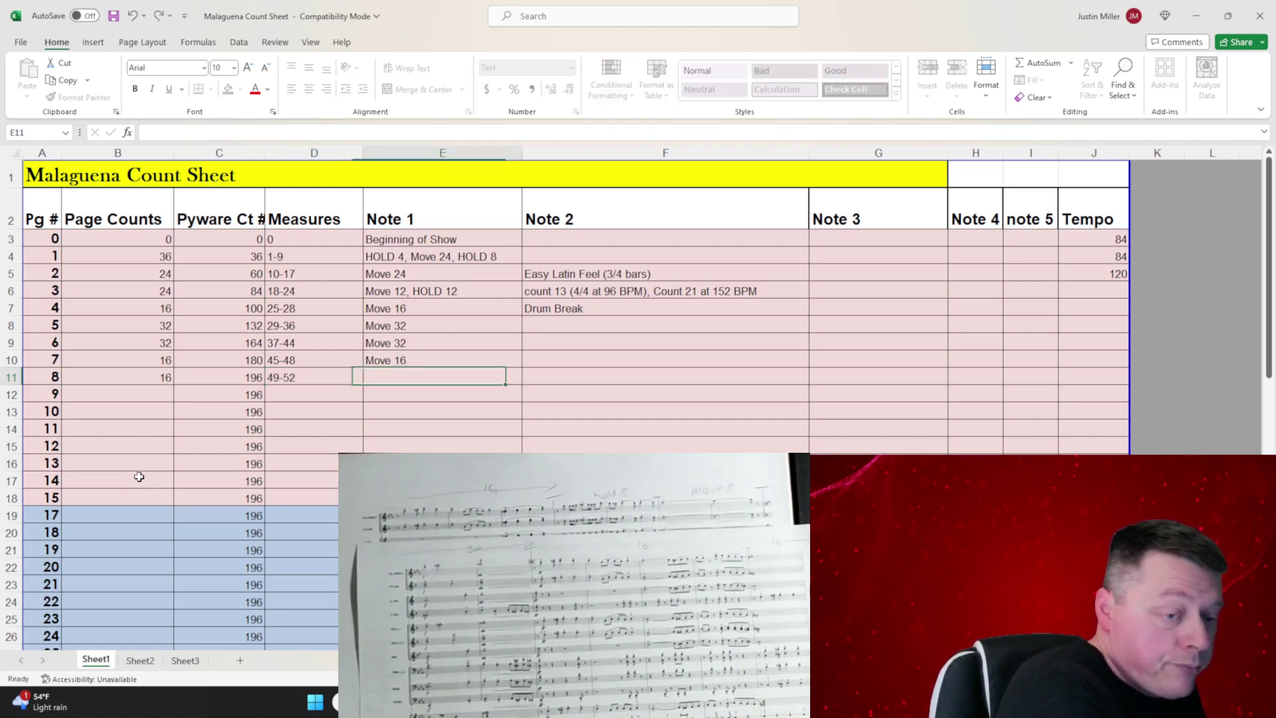
type("Move 16")
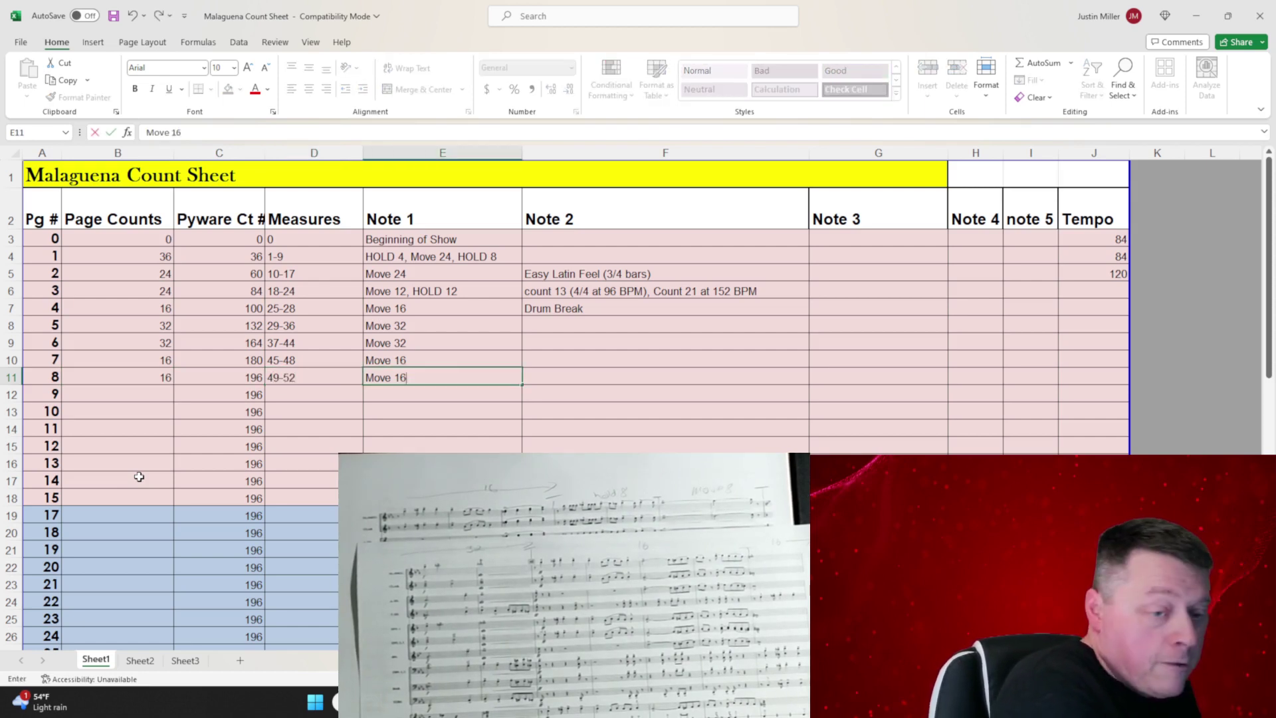
key("Tab")
key("Return")
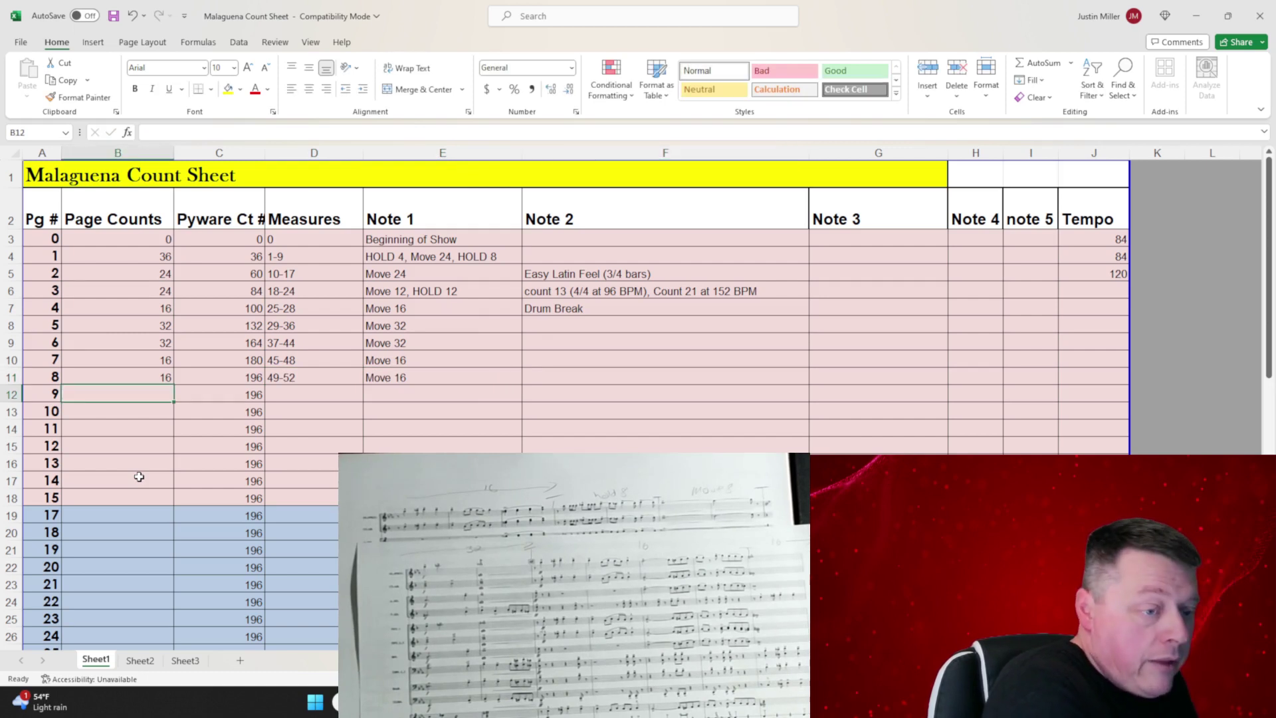
Step: Enter 16 page counts and measures 53-56 for page 9
type("16")
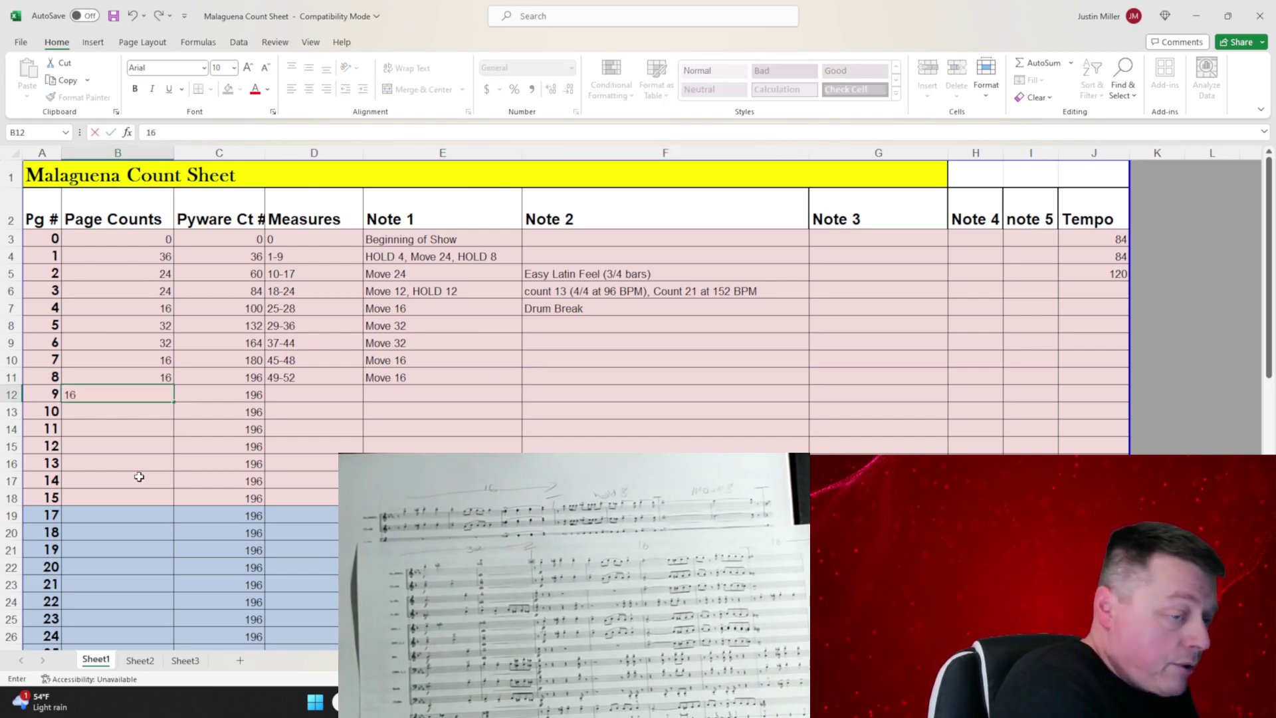
key("Tab")
key("Tab")
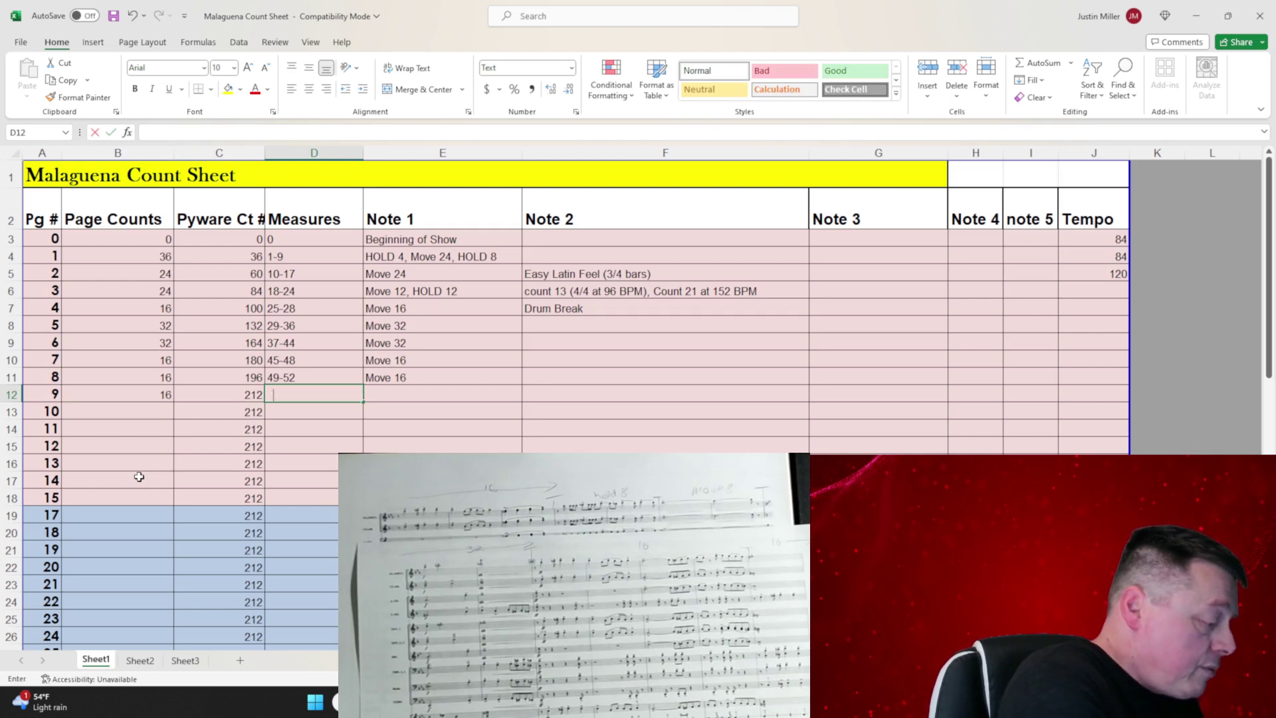
type("53-56")
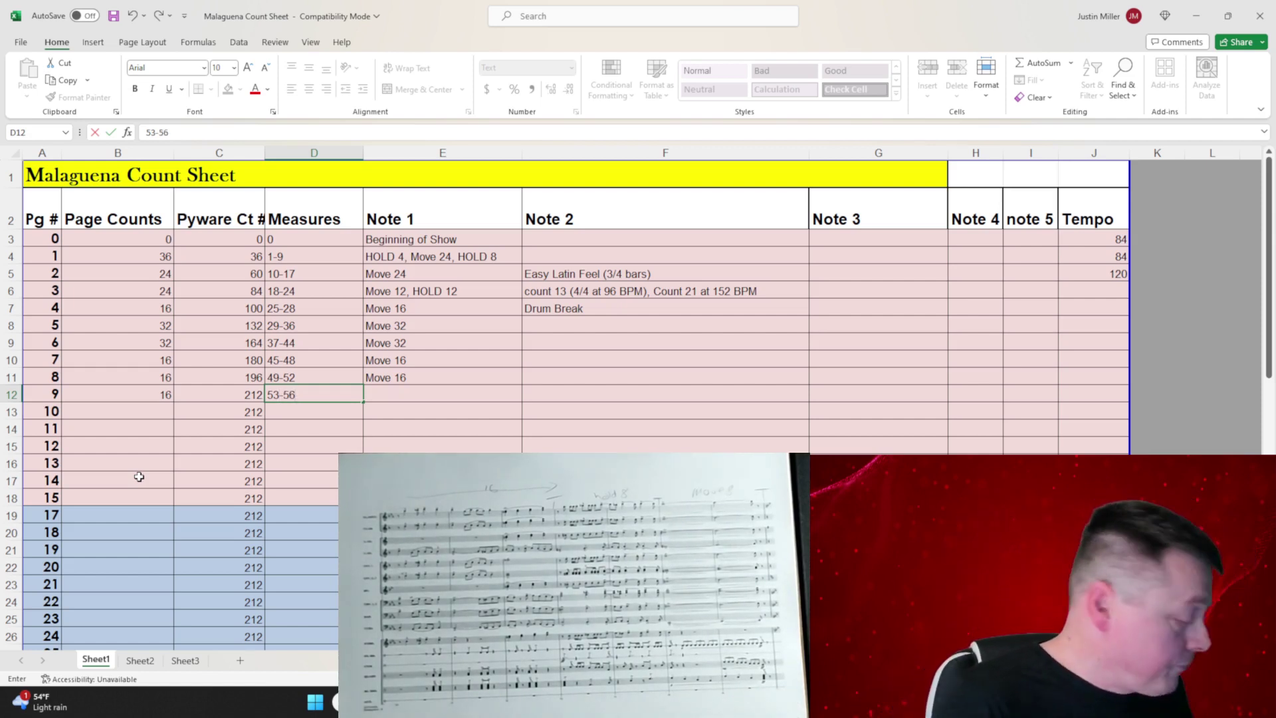
Step: Fill in page 9's Note 1 with "HOLD 8, Move 8"
key("Tab")
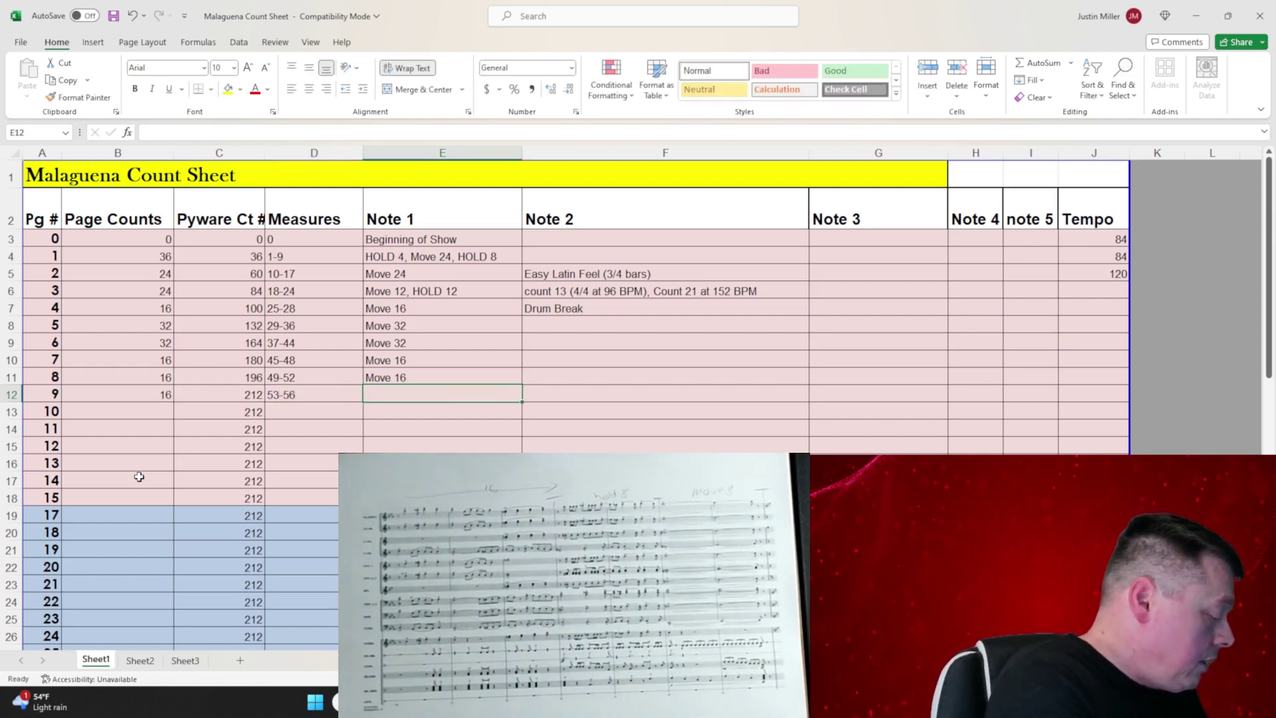
type("MO")
key("BackSpace")
type("ove")
key("BackSpace")
key("BackSpace")
type("HOLD 8, Mo")
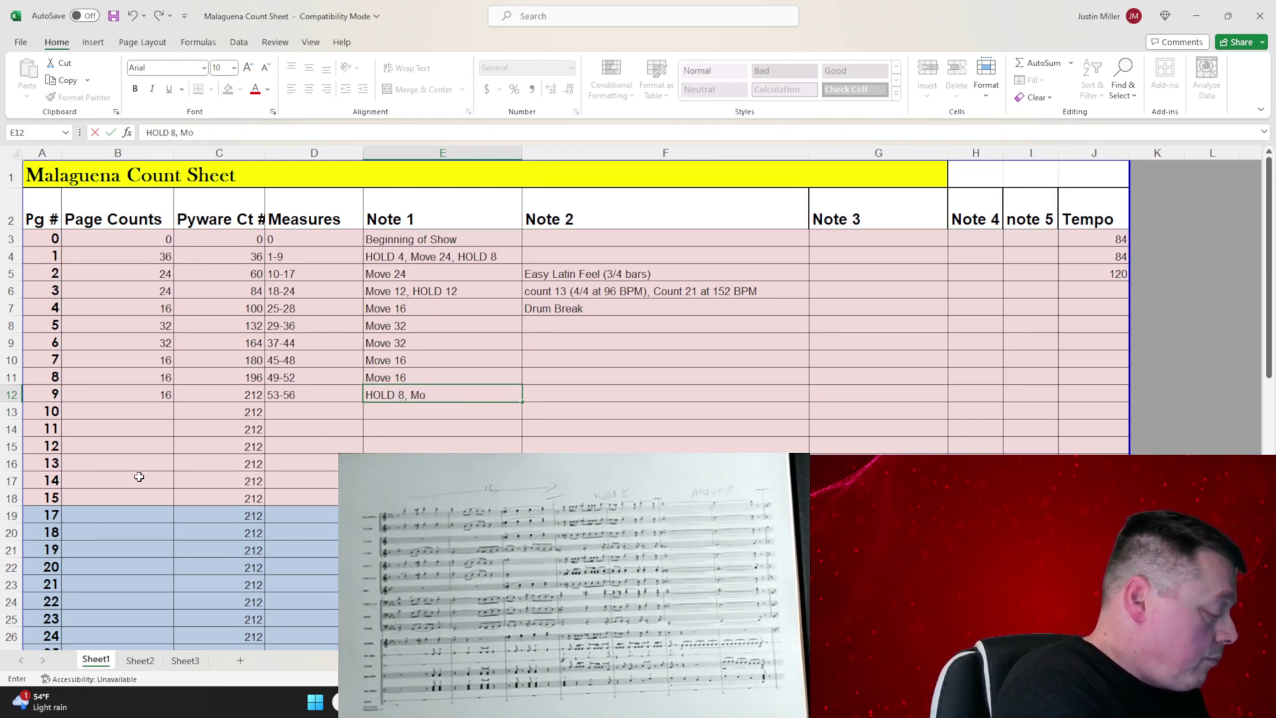
type("ve 8")
key("Tab")
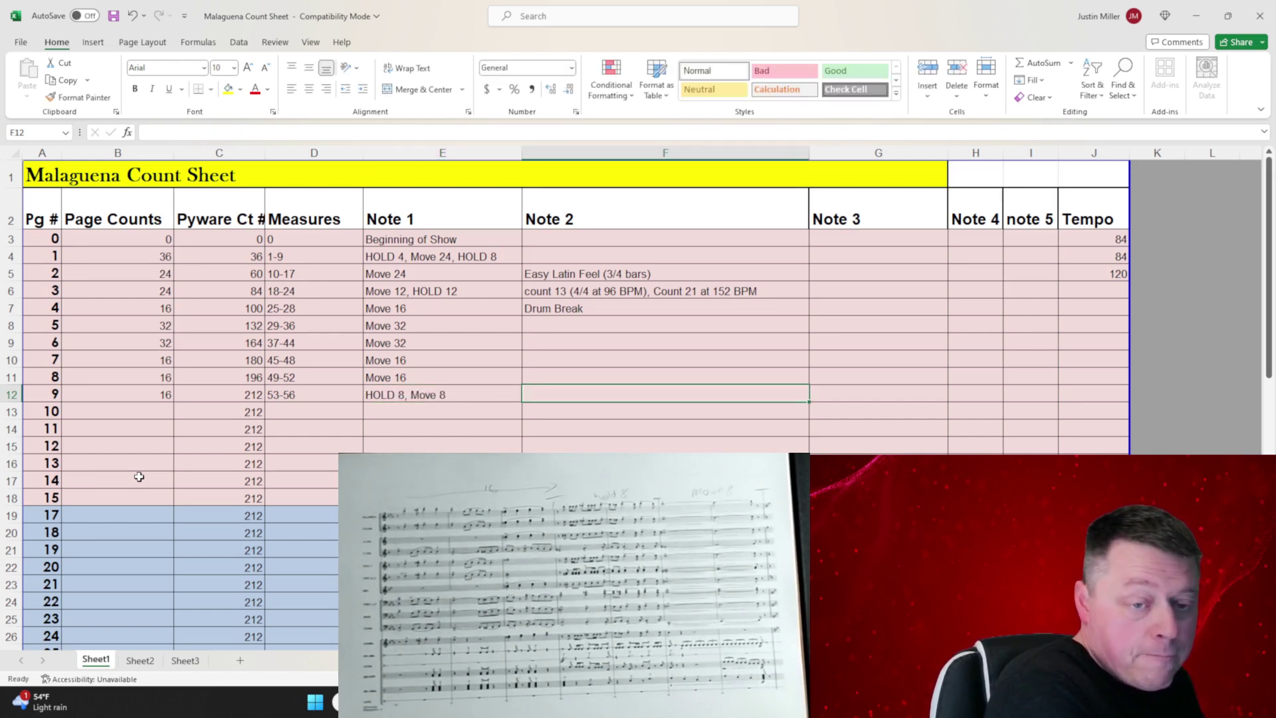
key("Return")
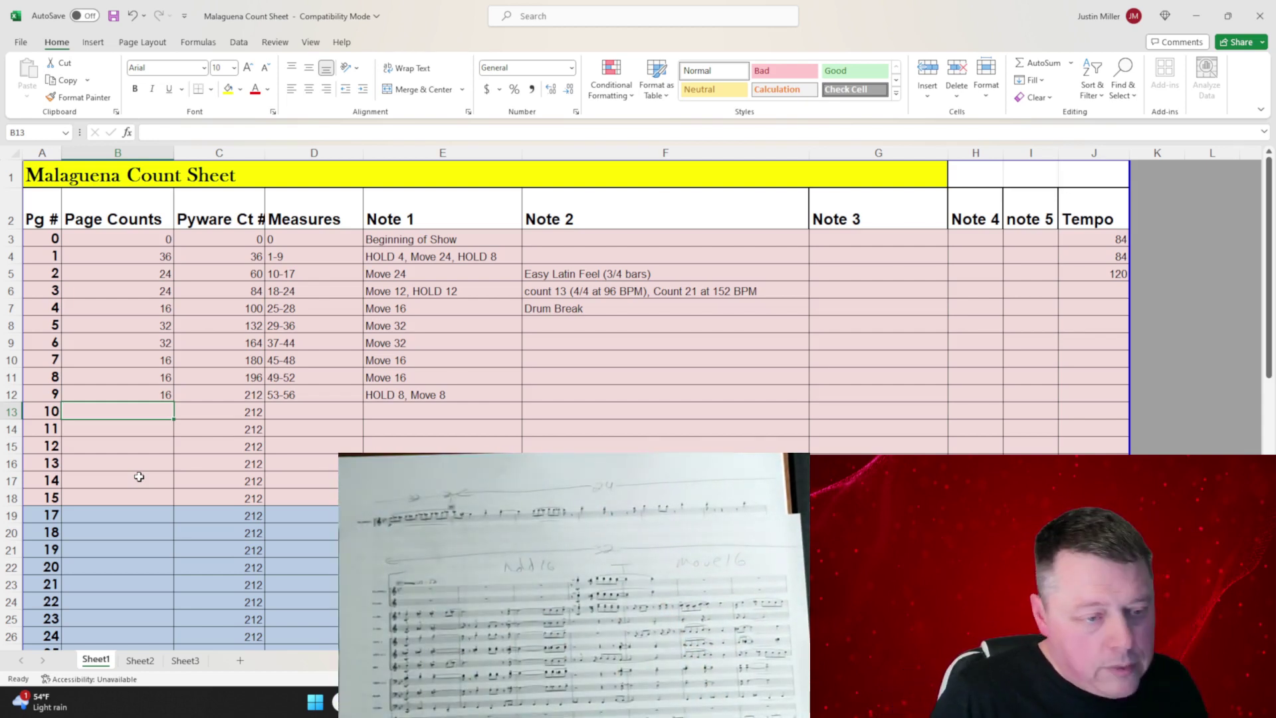
Step: Enter 32 page counts and measures 57-64 for page 10
type("32")
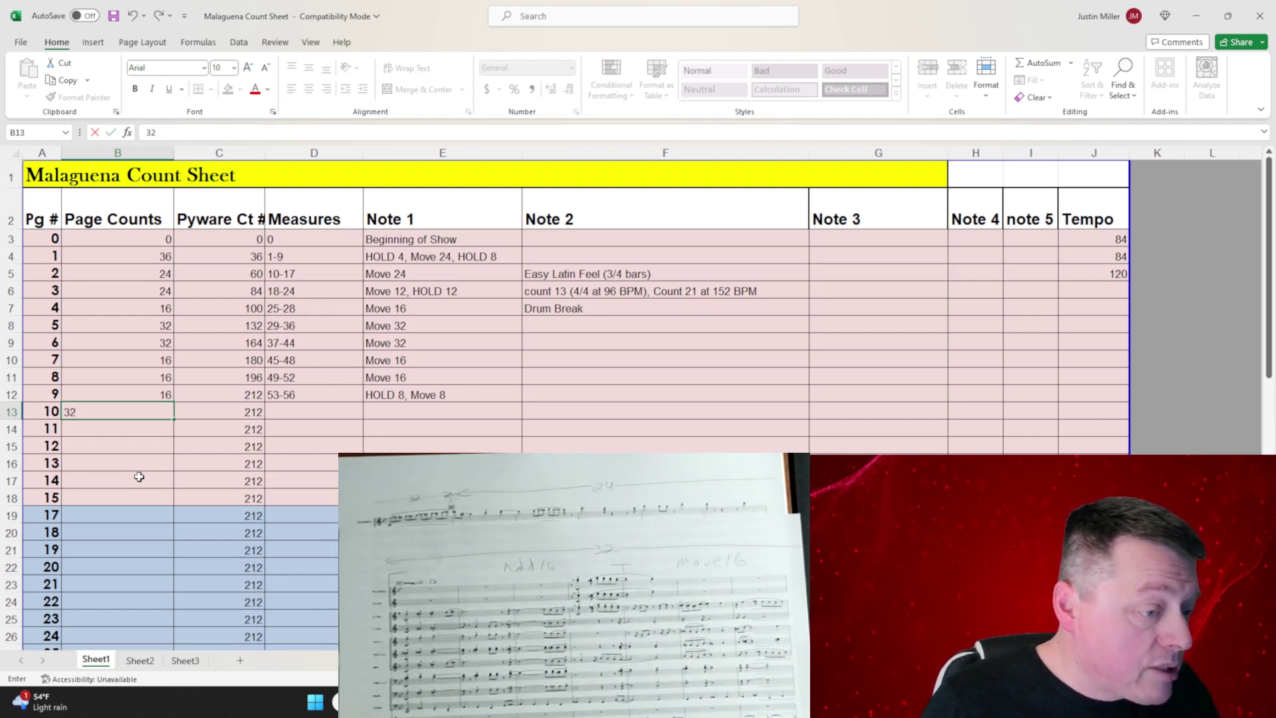
key("Tab")
key("Tab")
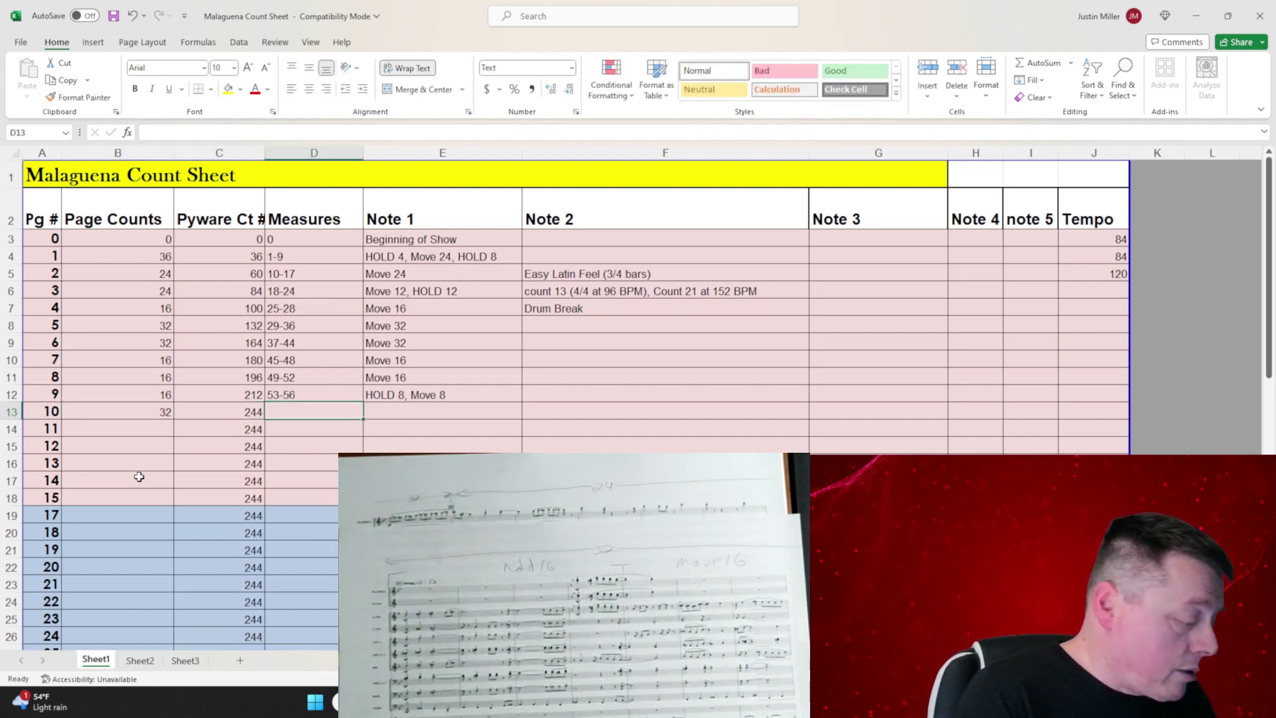
type("57-")
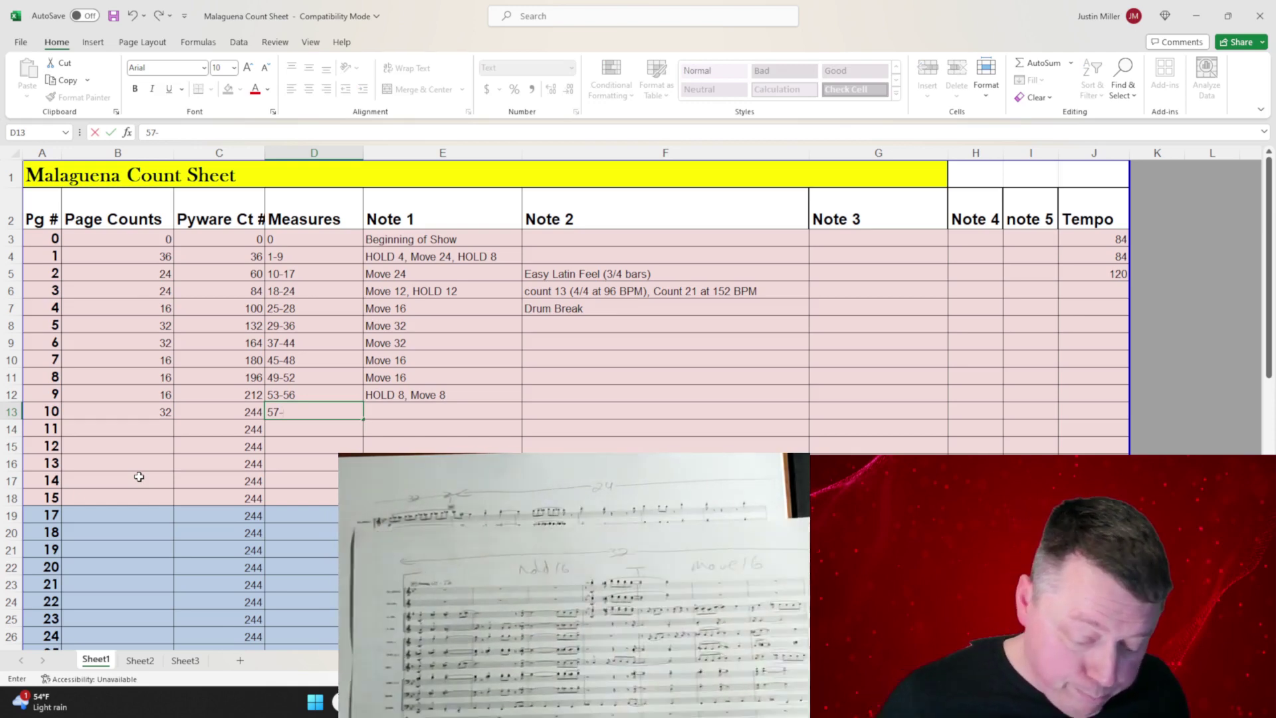
type("64")
Step: Fill in page 10's Note 1 with "HOLD 16, Move 16", writing HOLD in capitals
key("Tab")
type("Move")
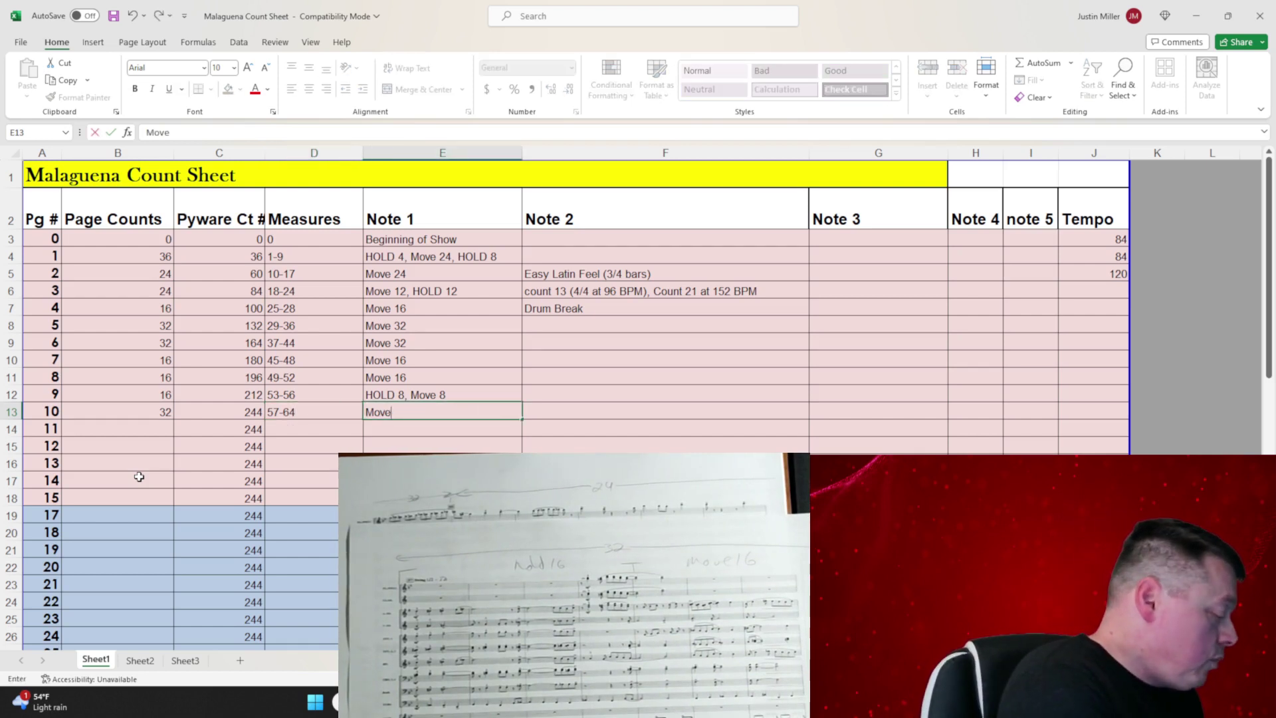
key("BackSpace")
key("BackSpace")
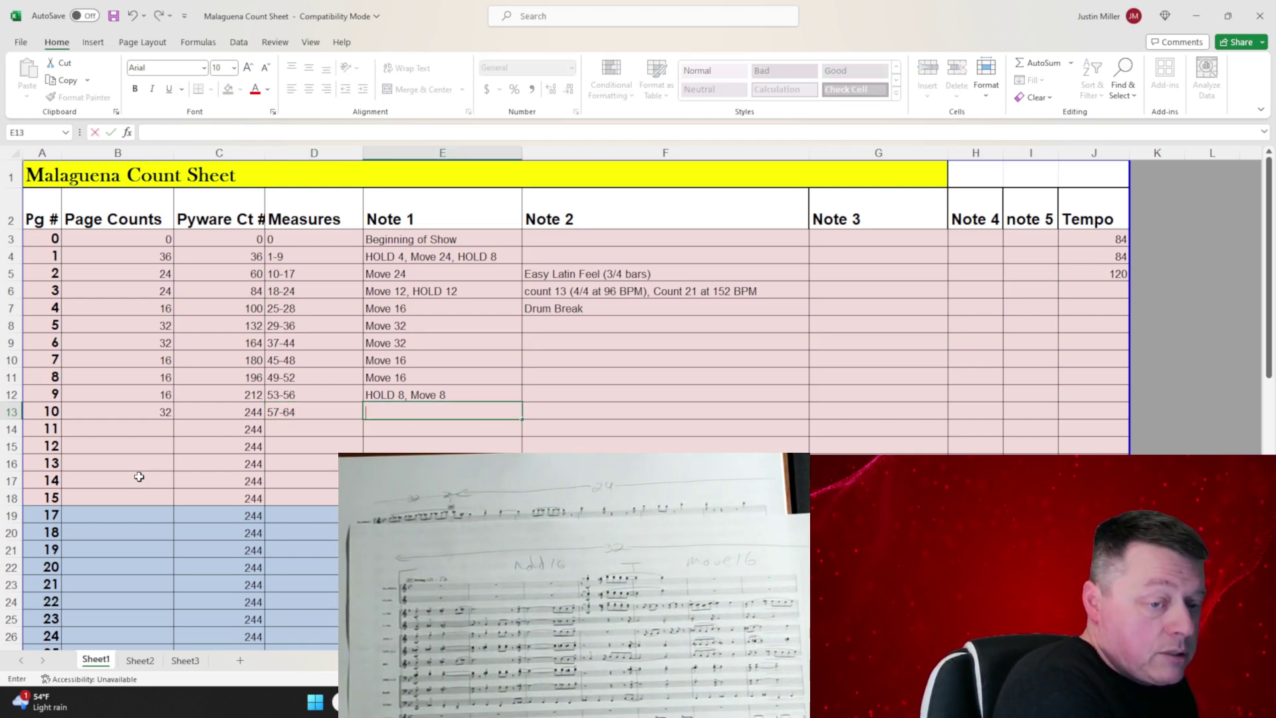
type("Hold 1")
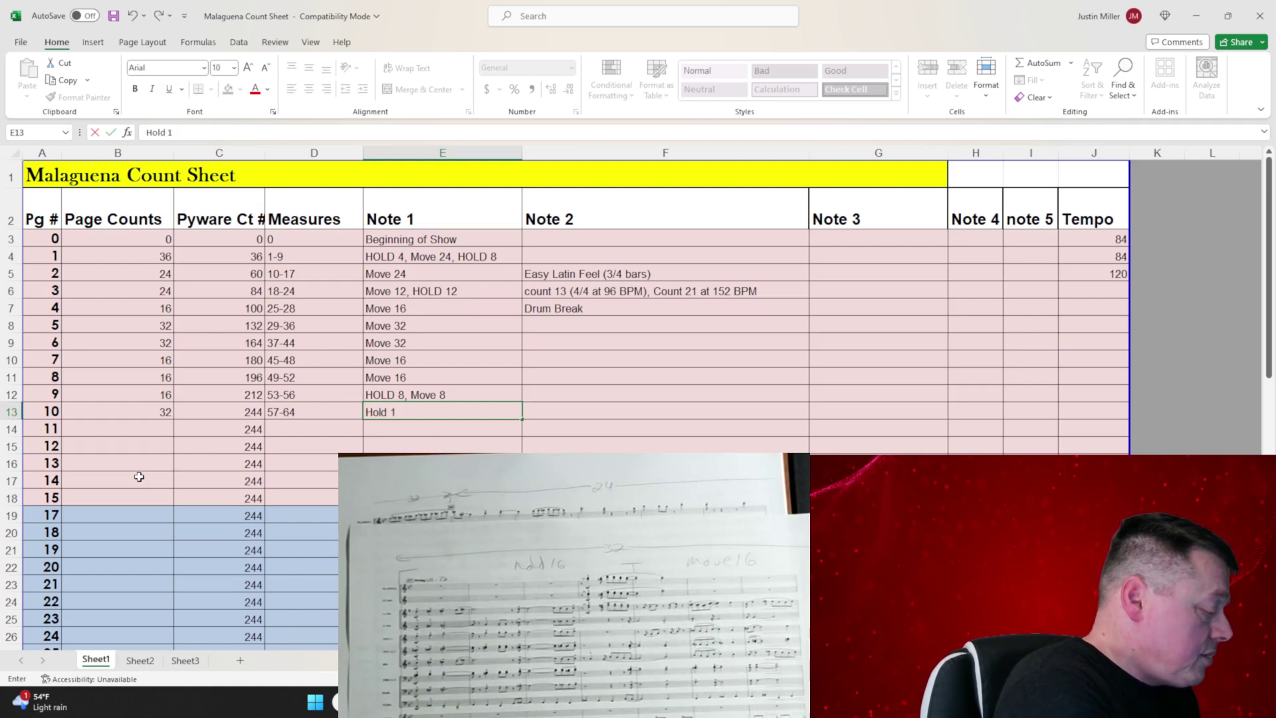
type("6, M")
key("BackSpace")
key("BackSpace")
key("BackSpace")
key("BackSpace")
key("BackSpace")
key("BackSpace")
key("BackSpace")
key("BackSpace")
key("BackSpace")
key("BackSpace")
type("HOLD 16")
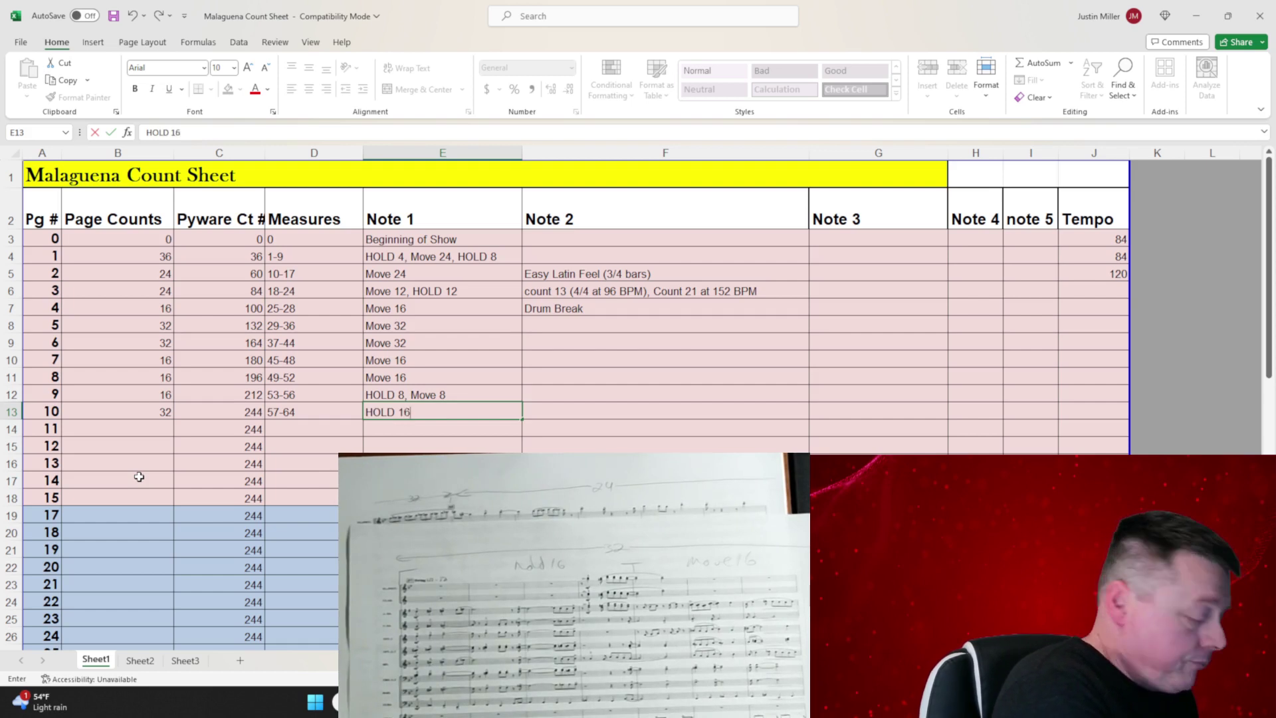
type(", Move 16")
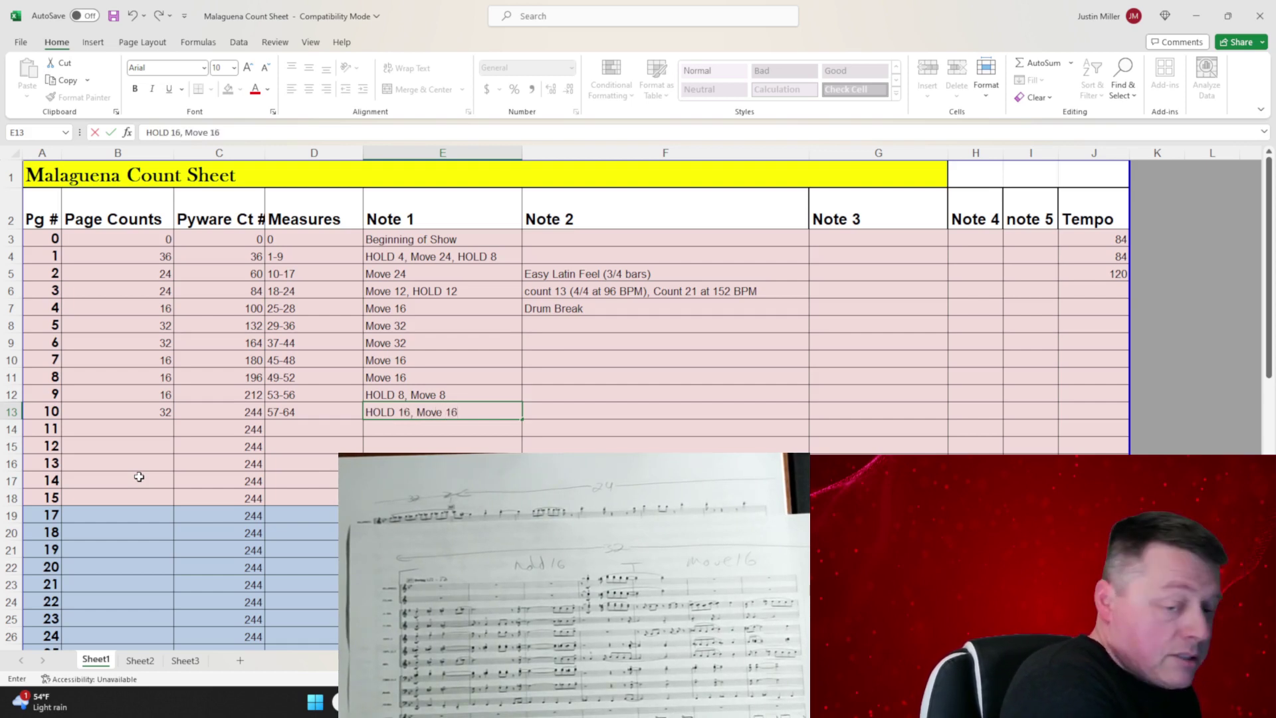
Step: Fill in page 10's Note 2 with "Park and blow"
key("Tab")
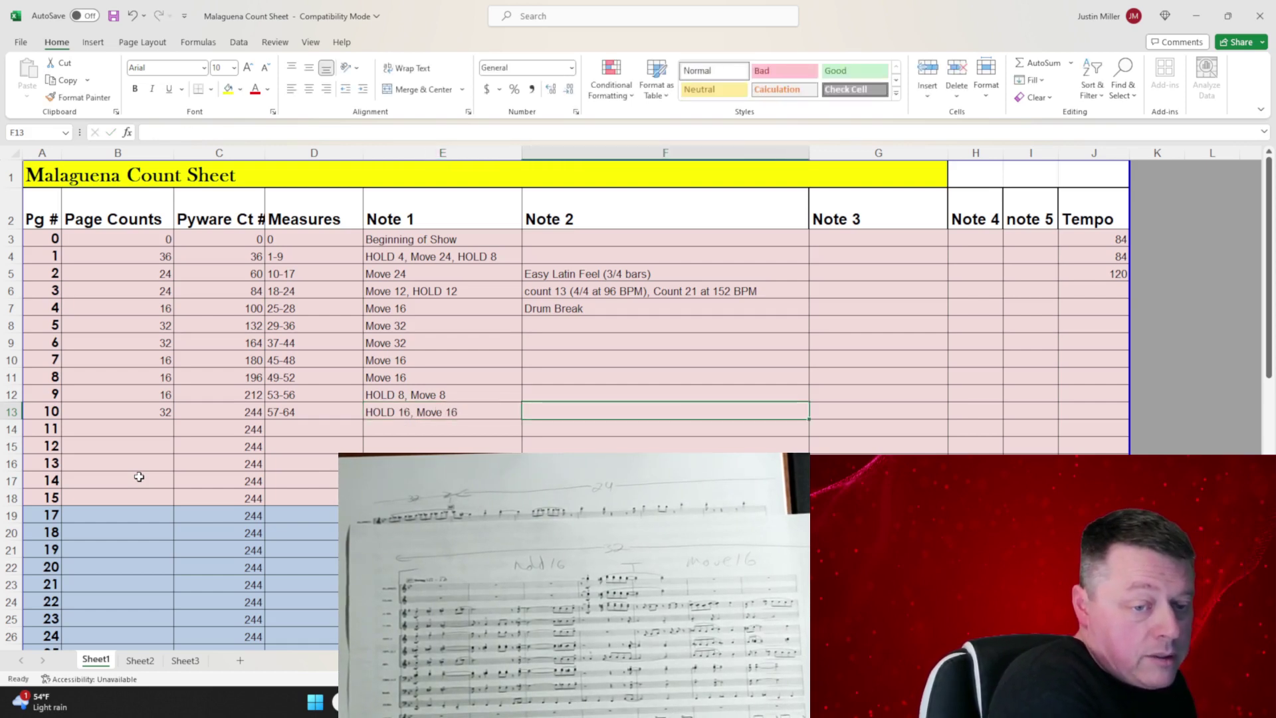
type("Park and blow")
key("Return")
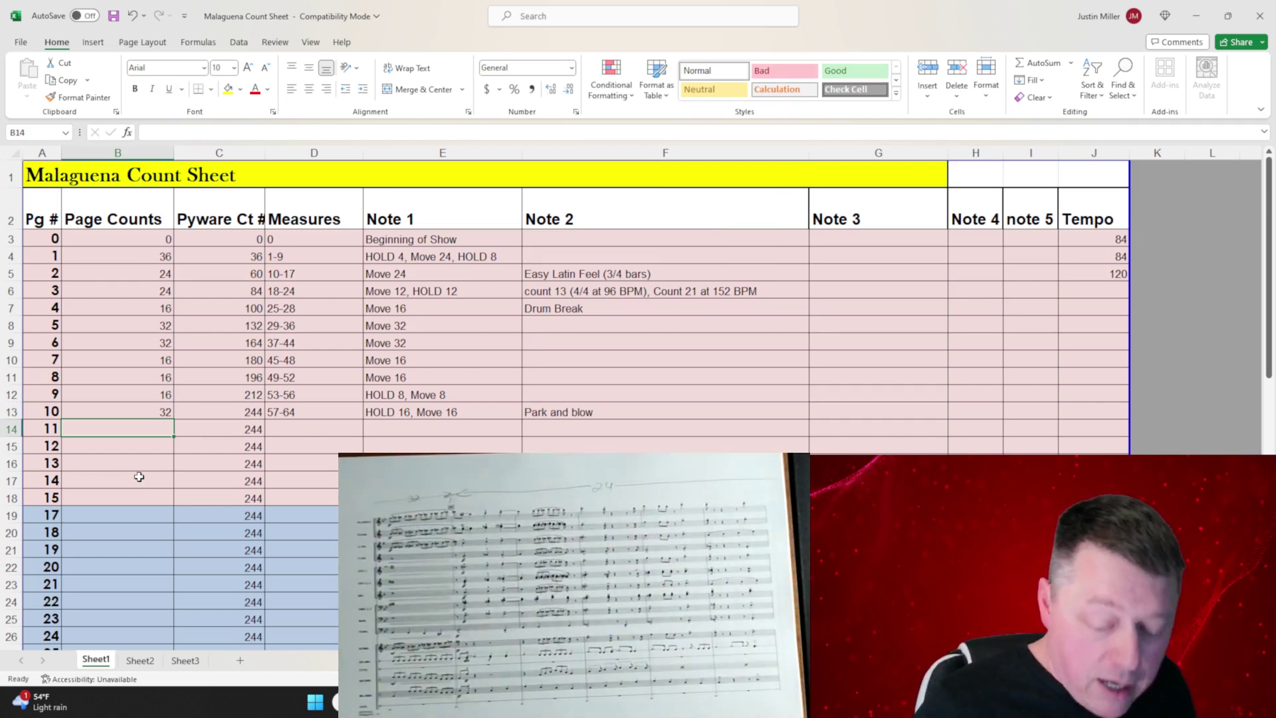
Step: Enter 24 page counts for page 11 and start its measures entry with "65-"
type("24")
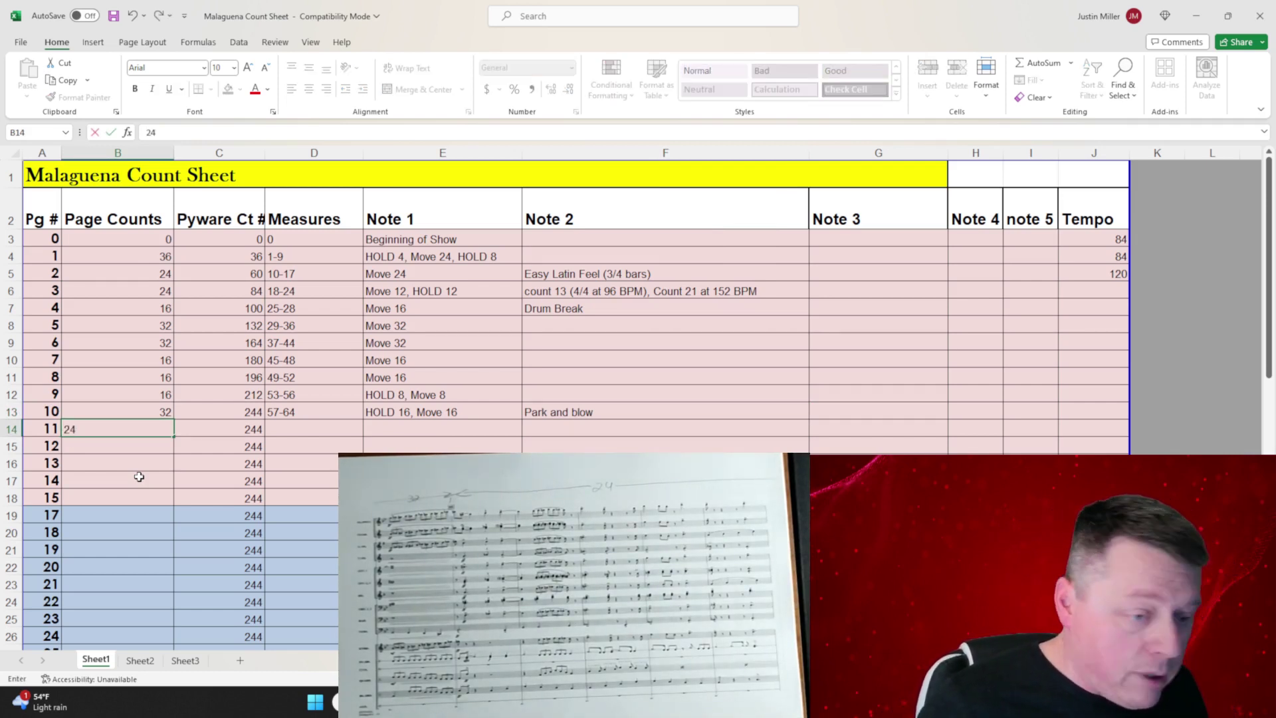
key("Tab")
key("Tab")
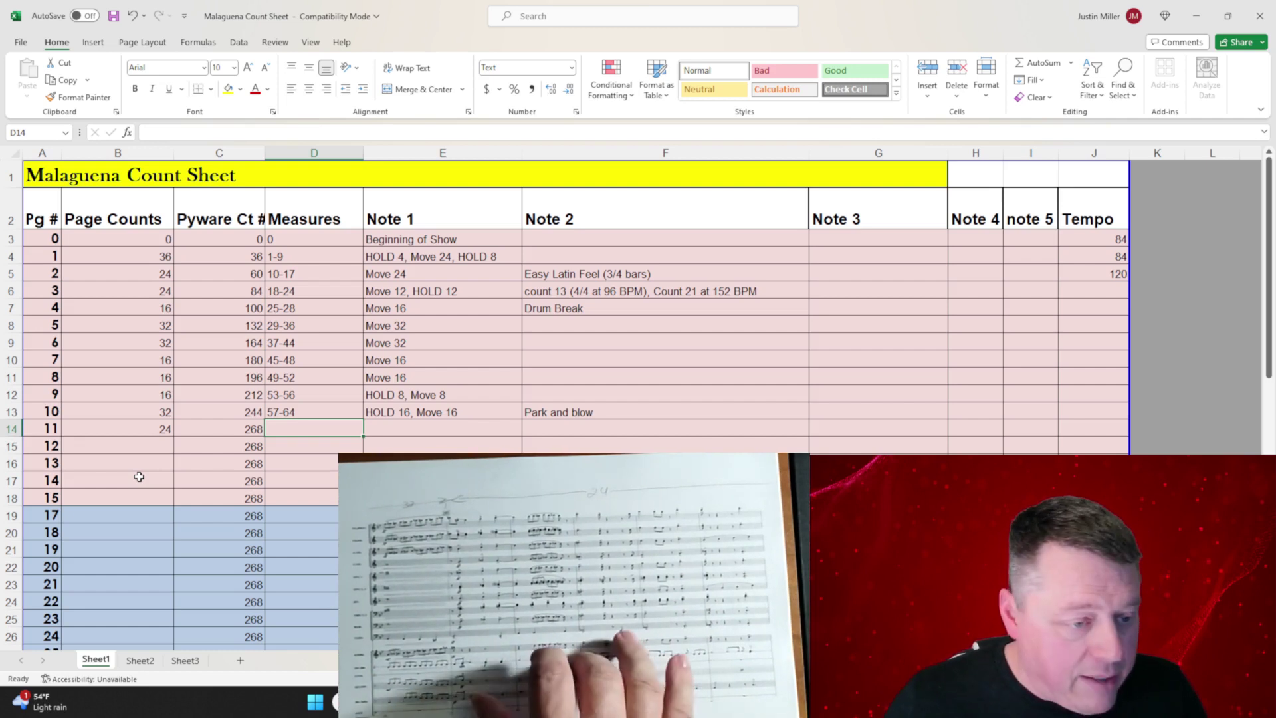
type("65-")
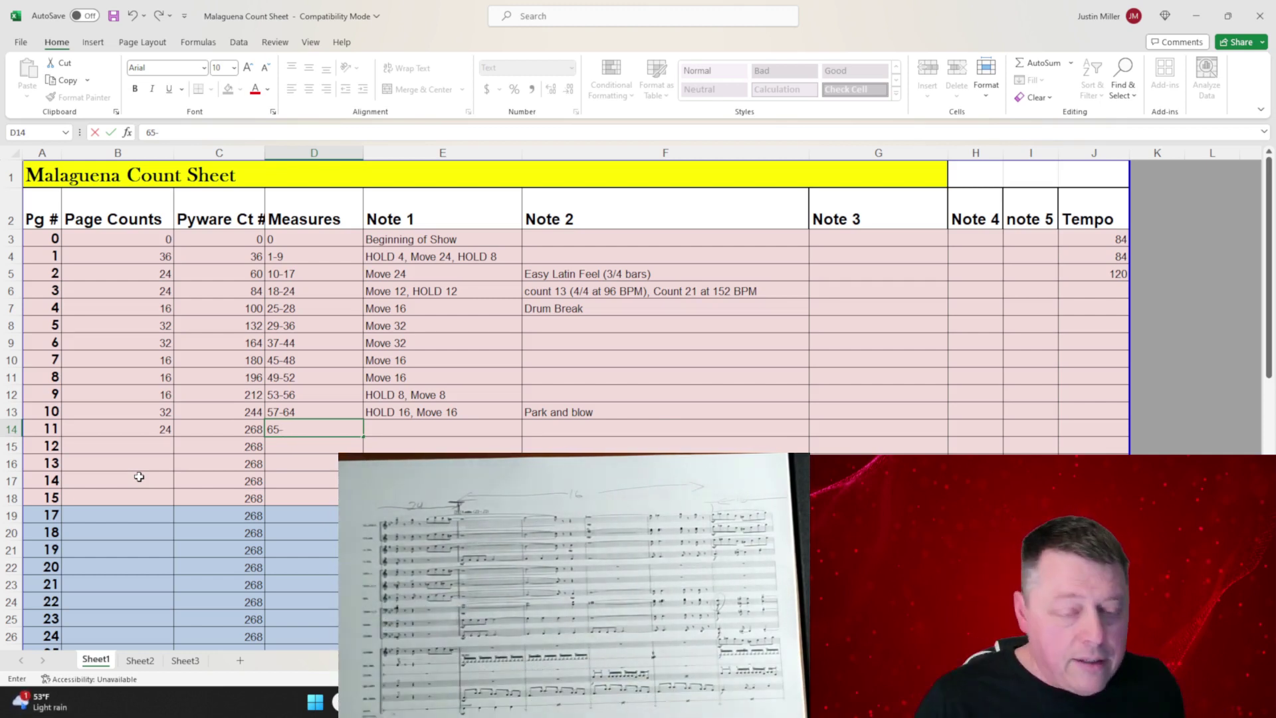
Step: Set page 3's tempo to 152
left_click(1110, 290)
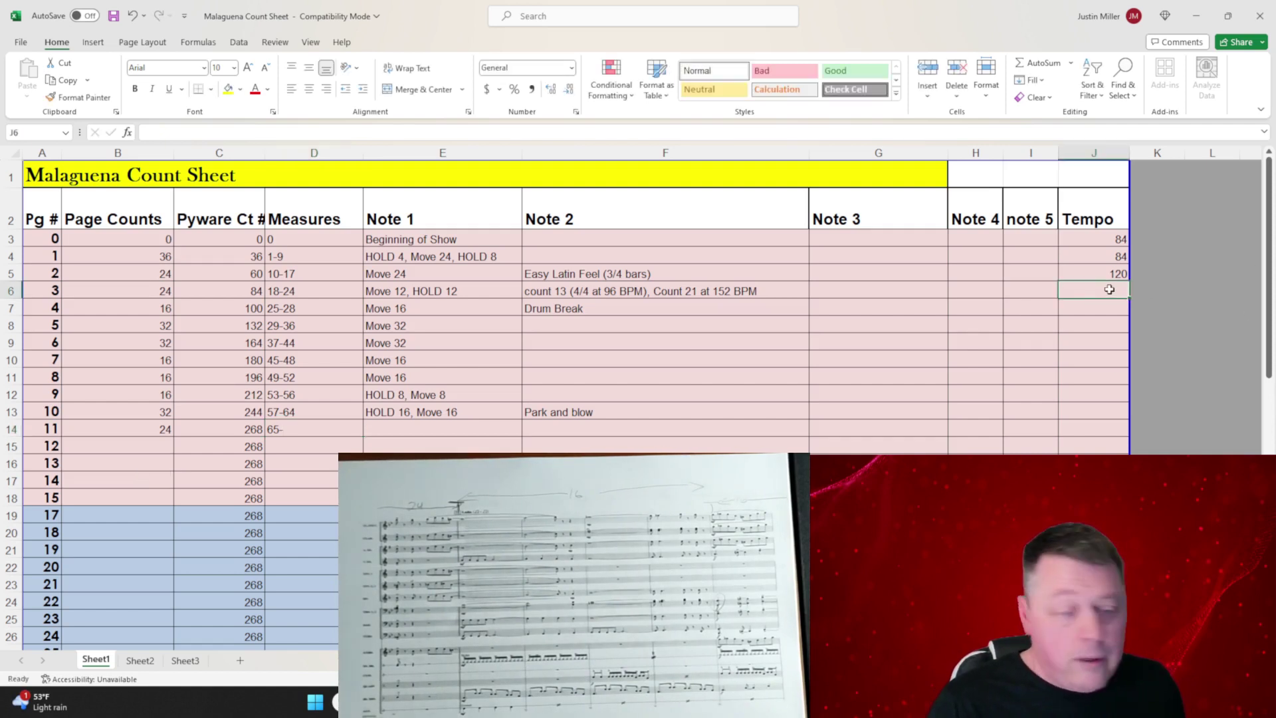
type("152")
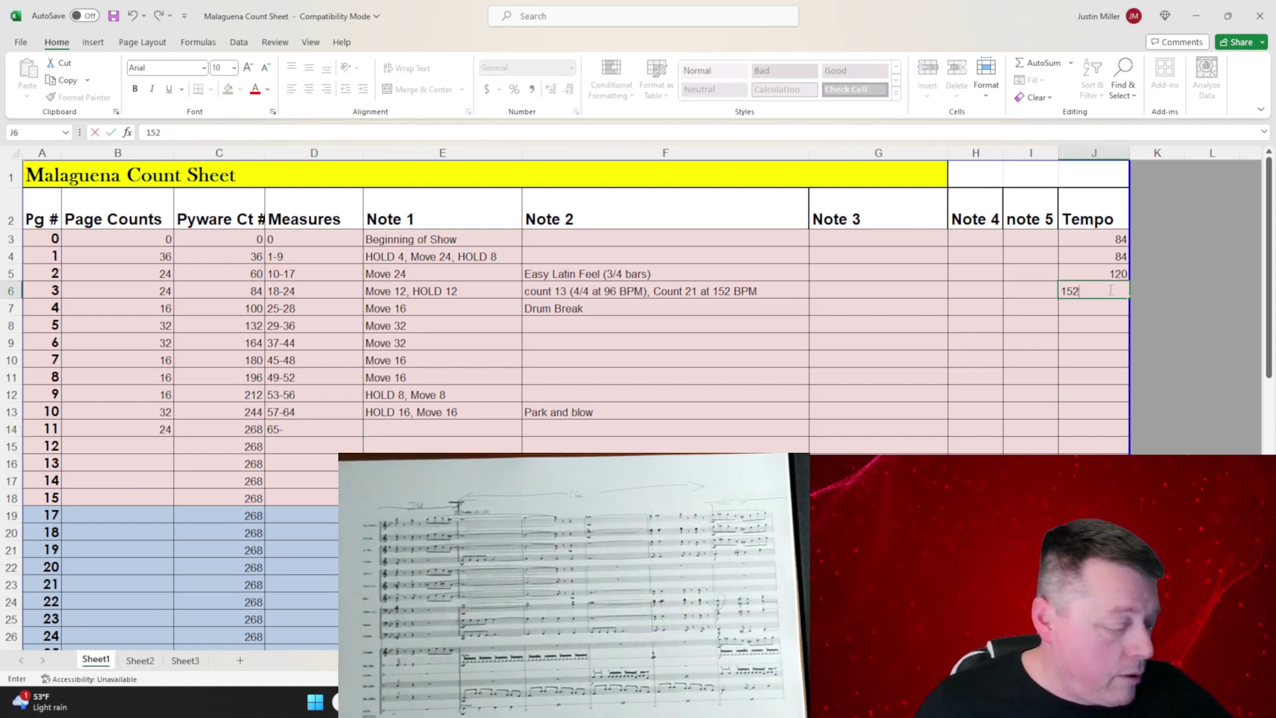
key("Return")
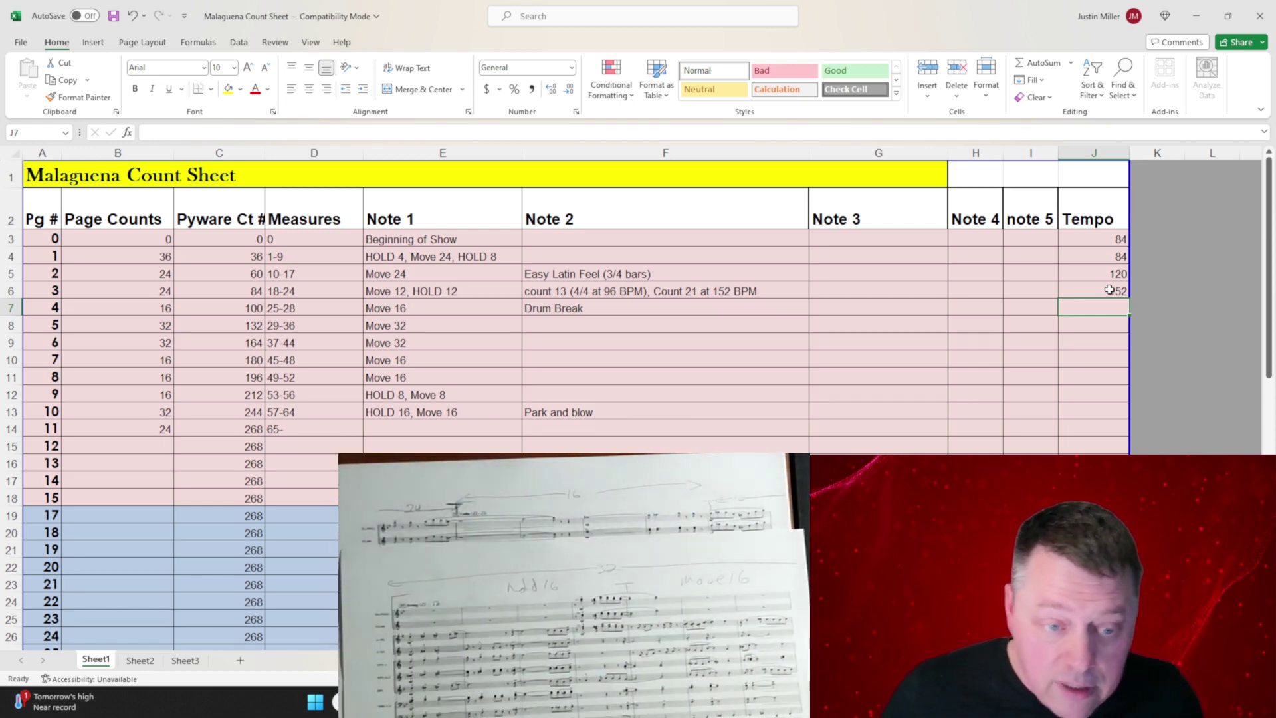
Step: Copy page 3's tempo of 152 down the Tempo column through page 11
left_click(1110, 290)
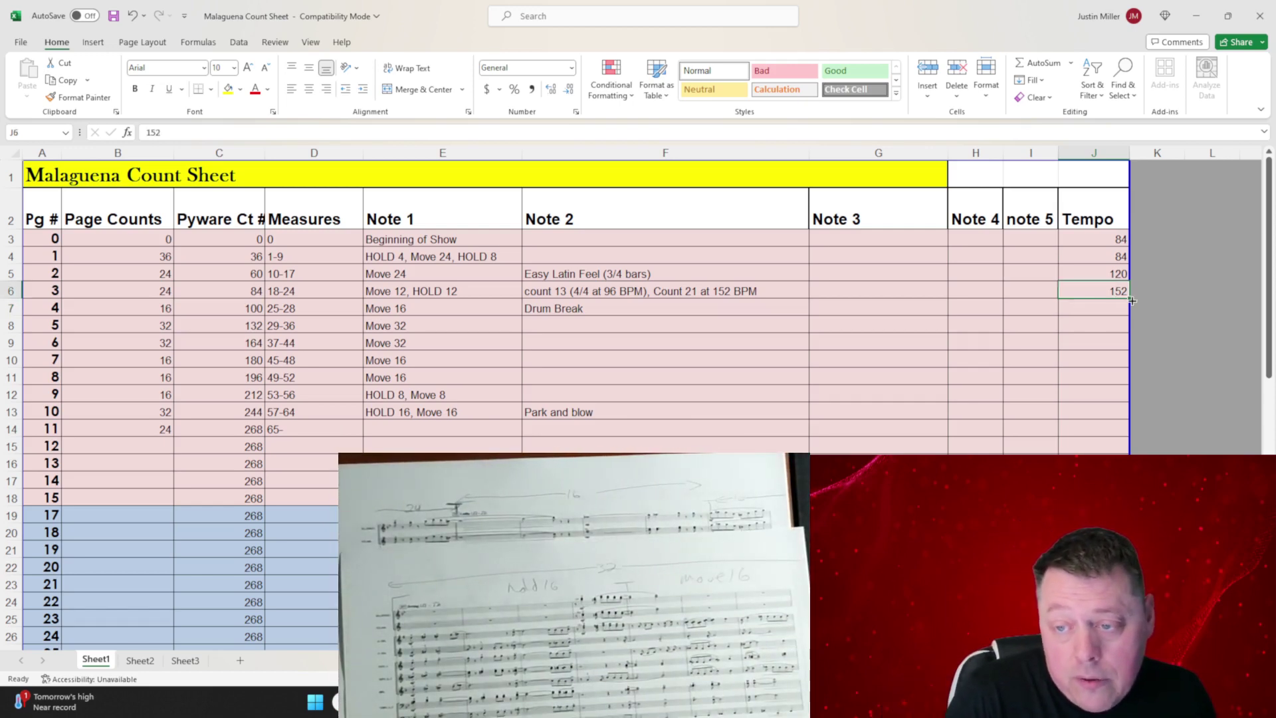
left_click_drag(1129, 299, 1120, 431)
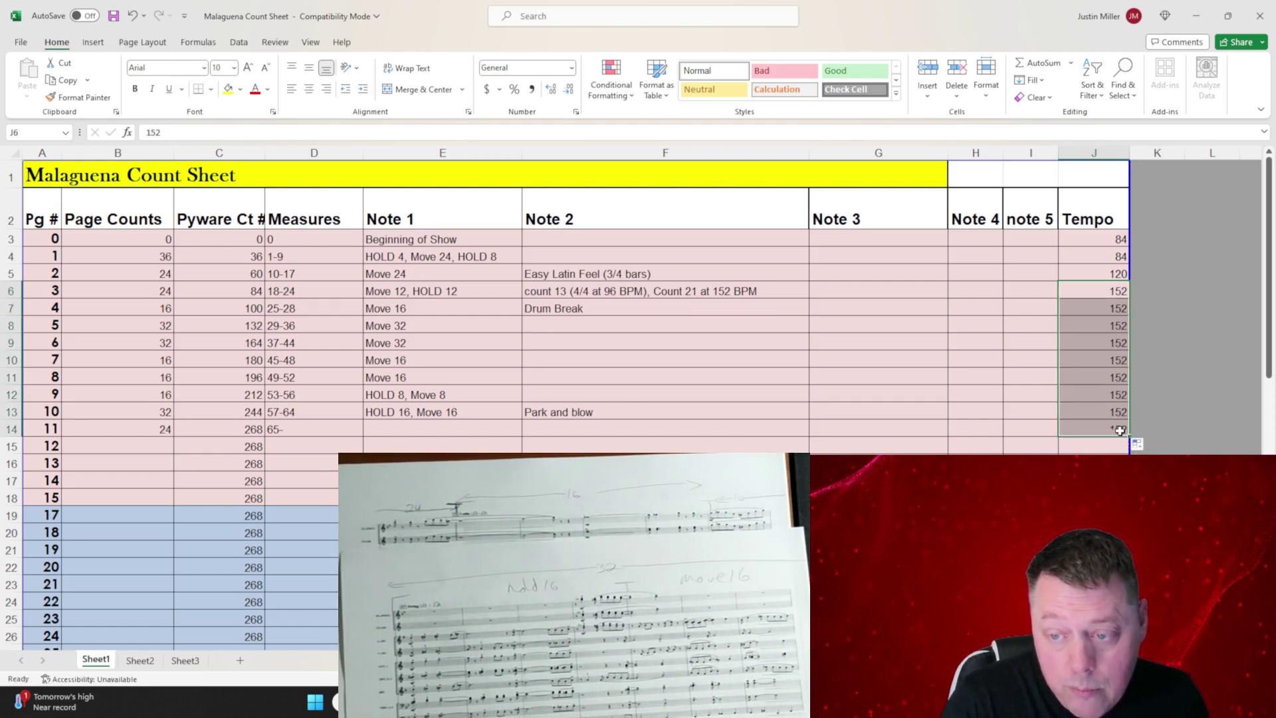
Step: Complete page 11's measures as 65-70 and fill in its Note 1 with "Move 24"
double_click(316, 431)
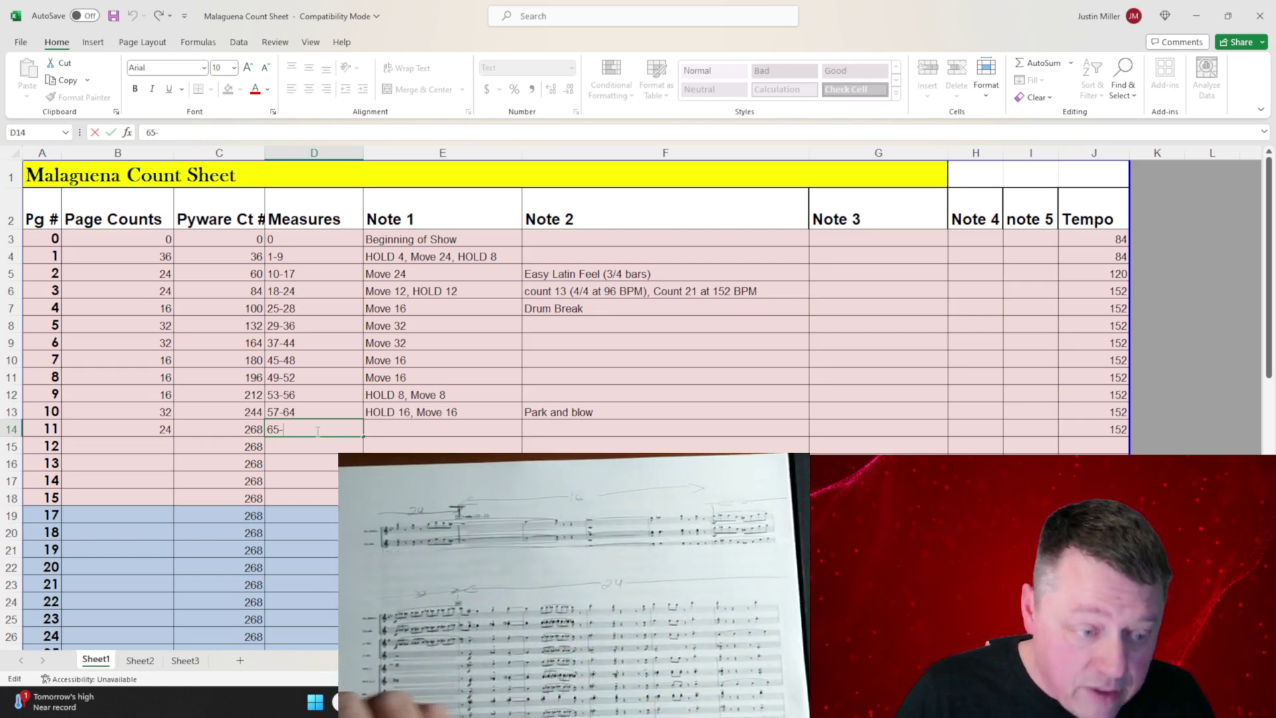
type("70")
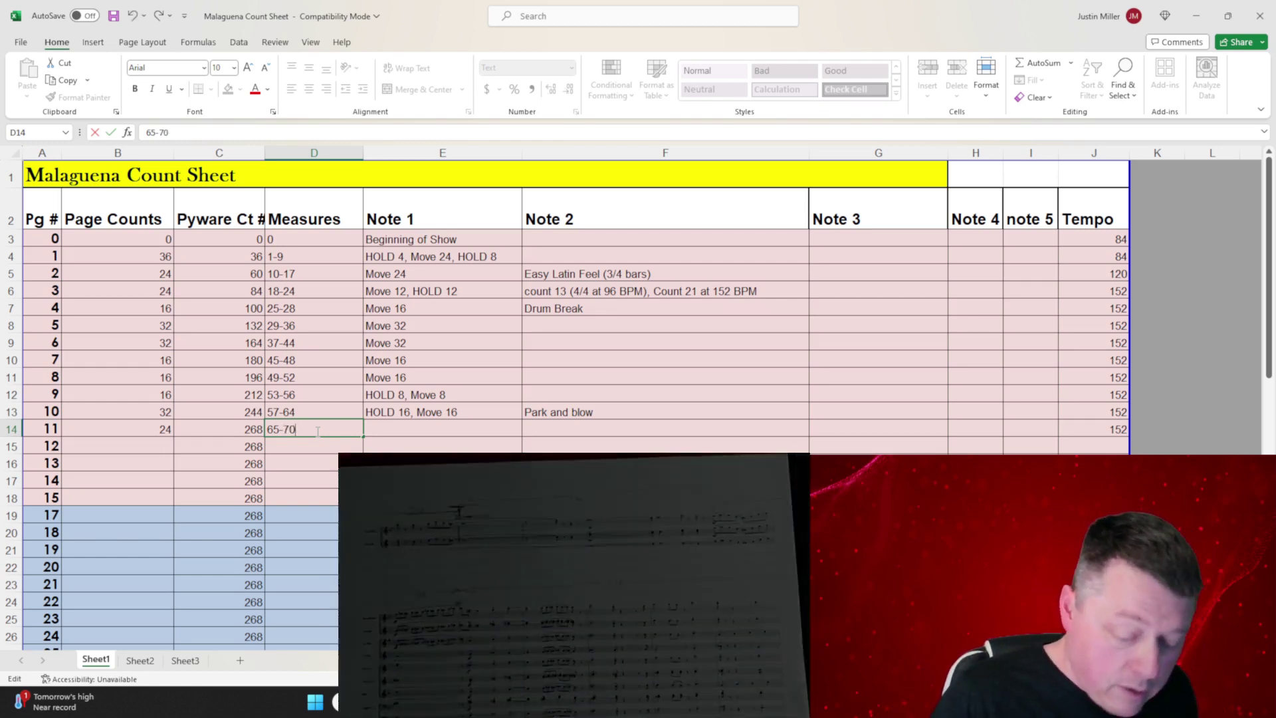
key("Tab")
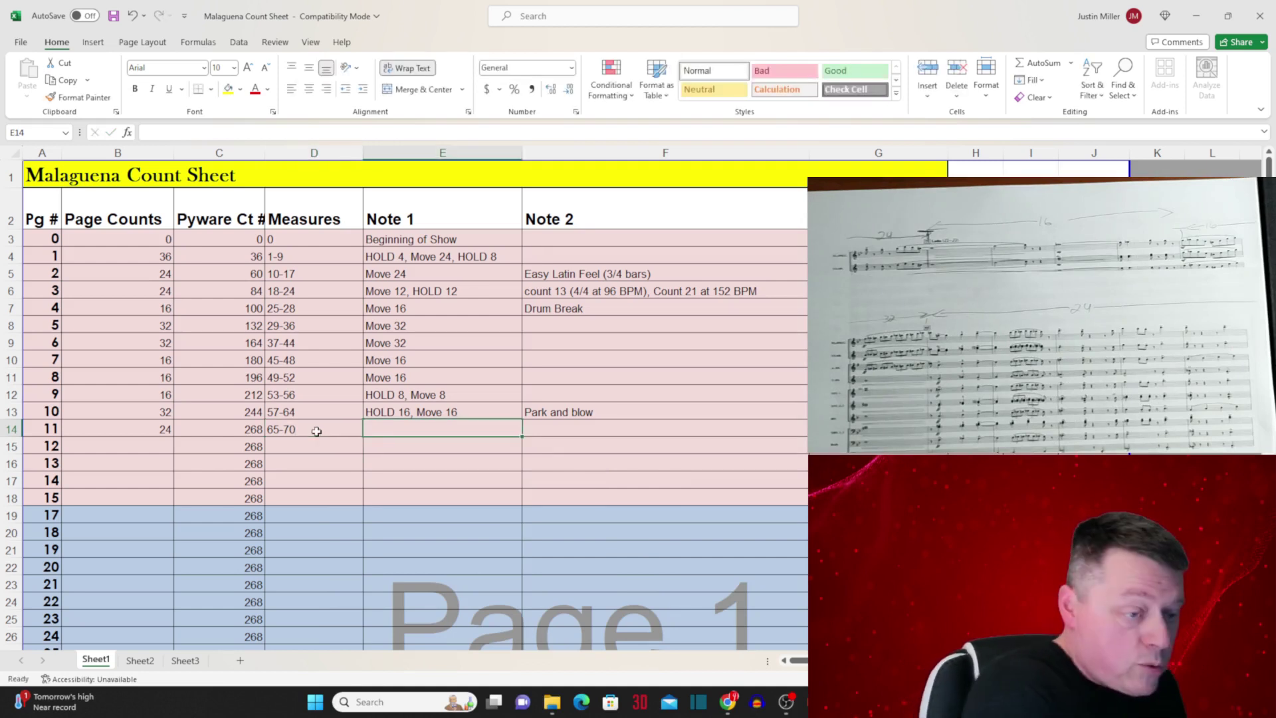
type("Move 24")
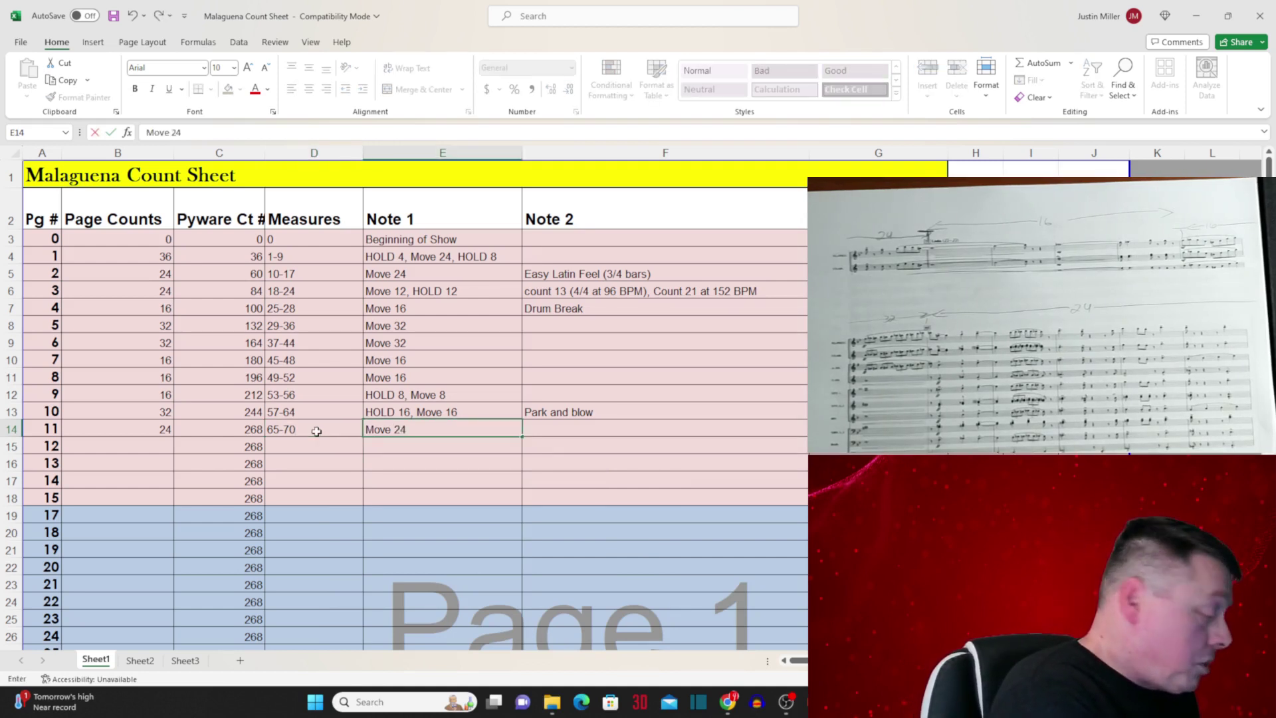
key("Return")
Step: Enter 16 page counts and measures 71-74 for page 12
key("Left")
key("Left")
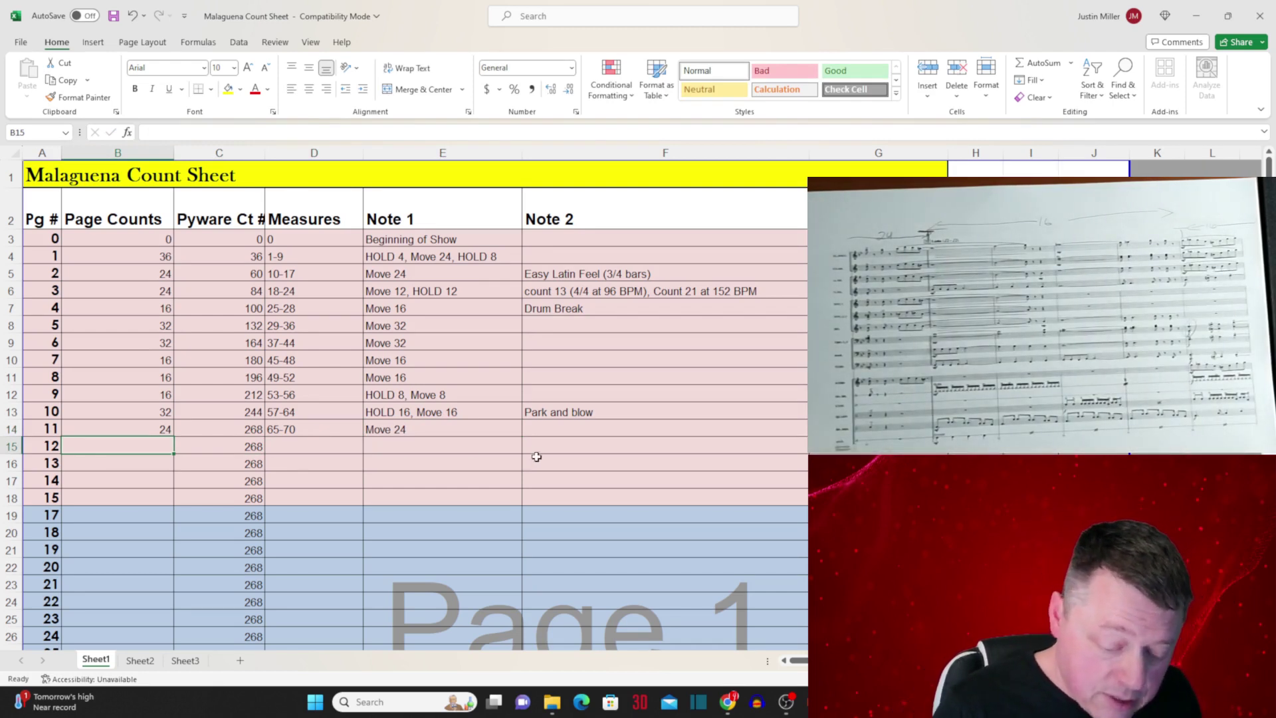
type("16")
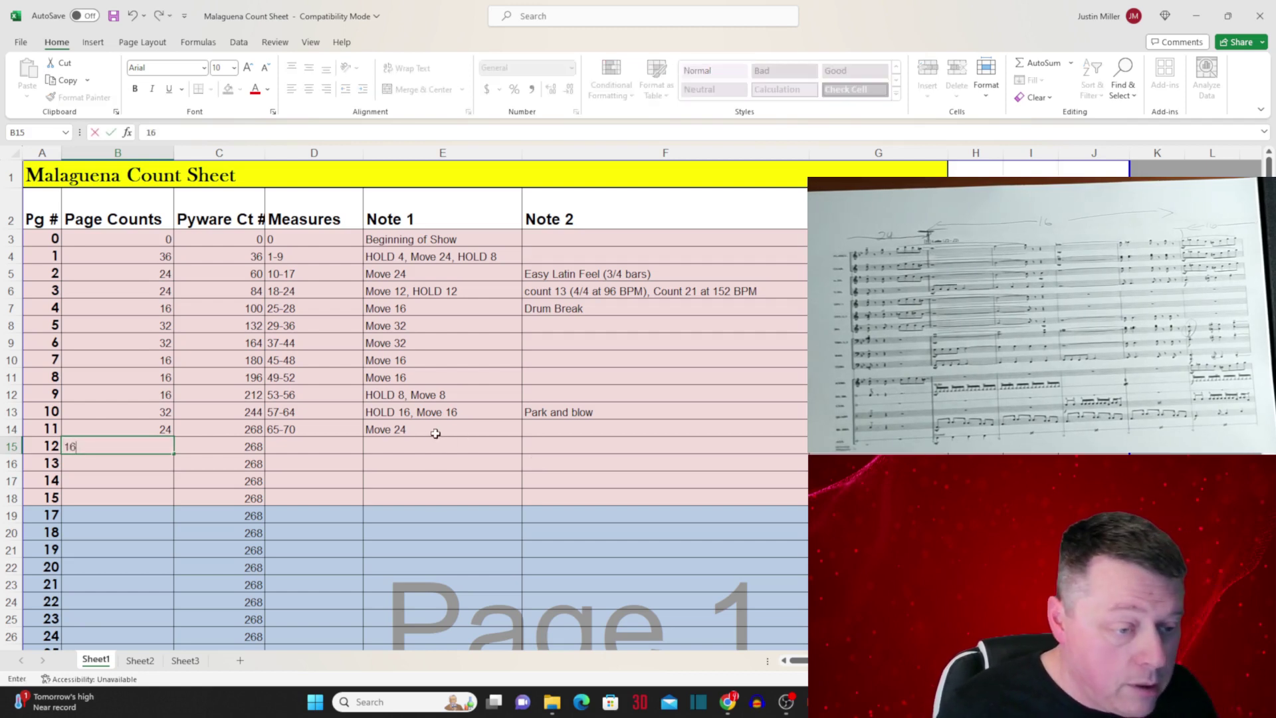
left_click(317, 445)
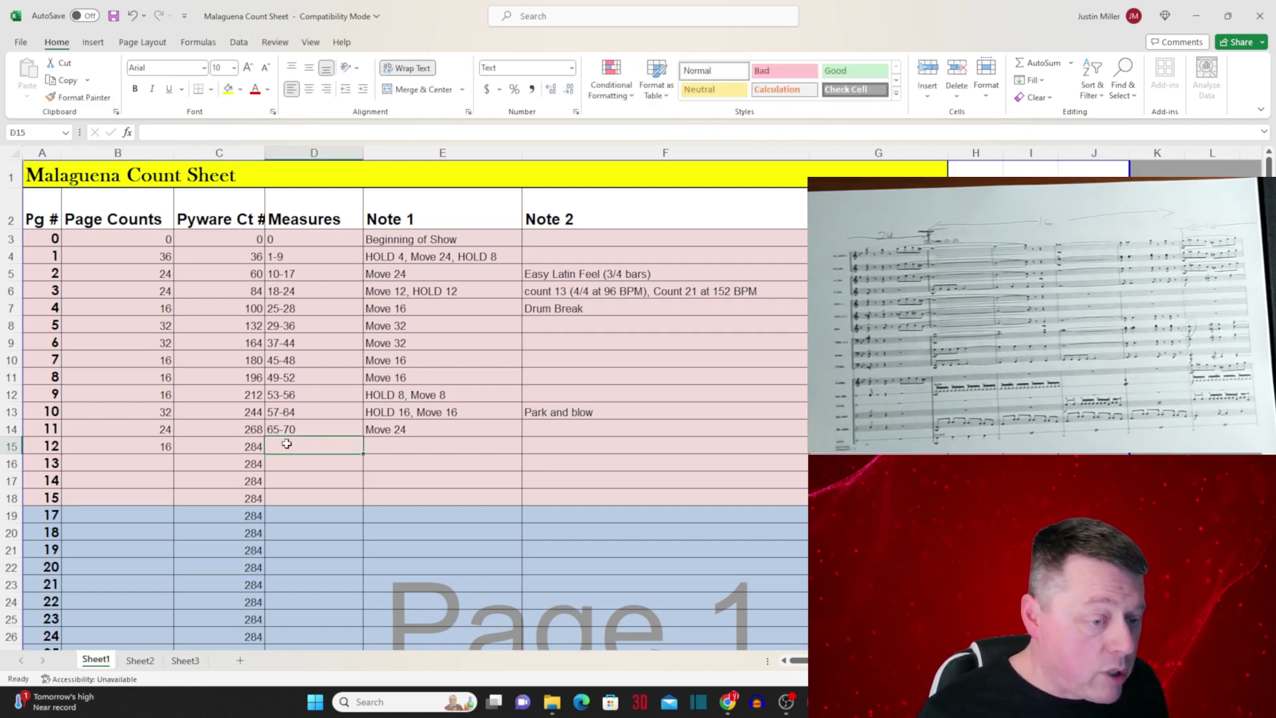
type("71-74")
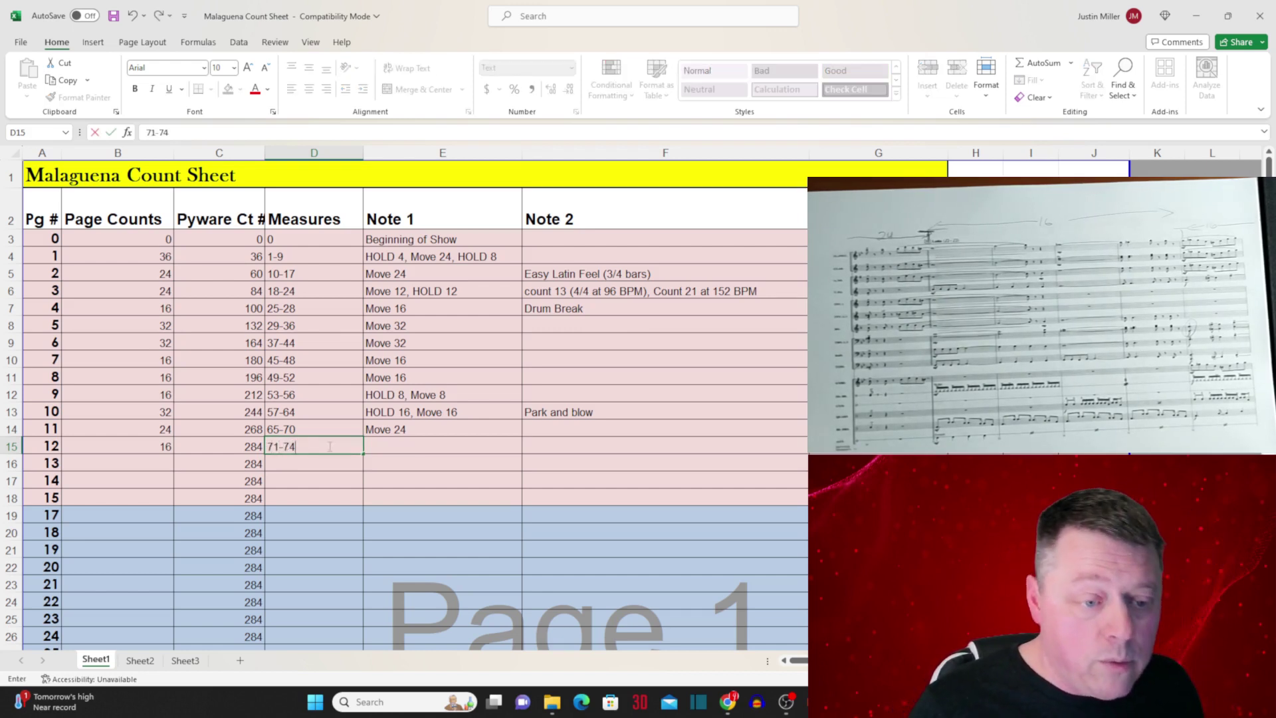
Step: Fill in page 12's Note 1 with "Move 16"
left_click(399, 446)
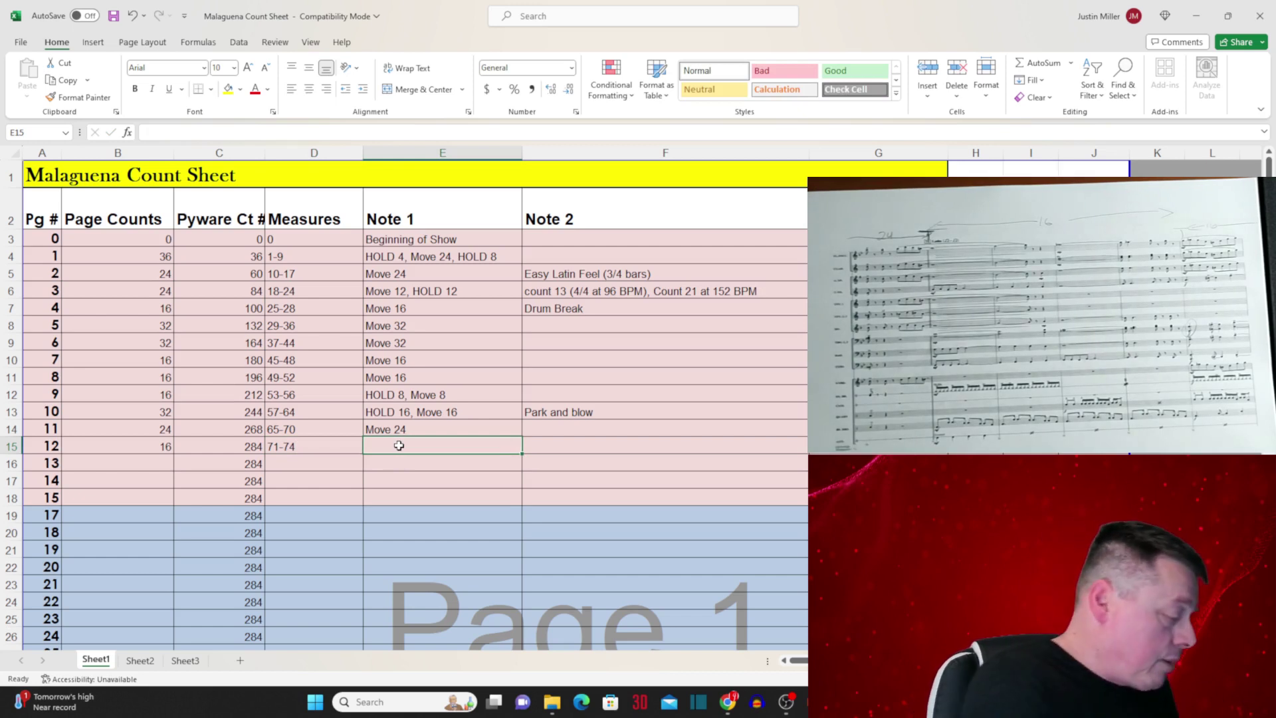
type("Mov")
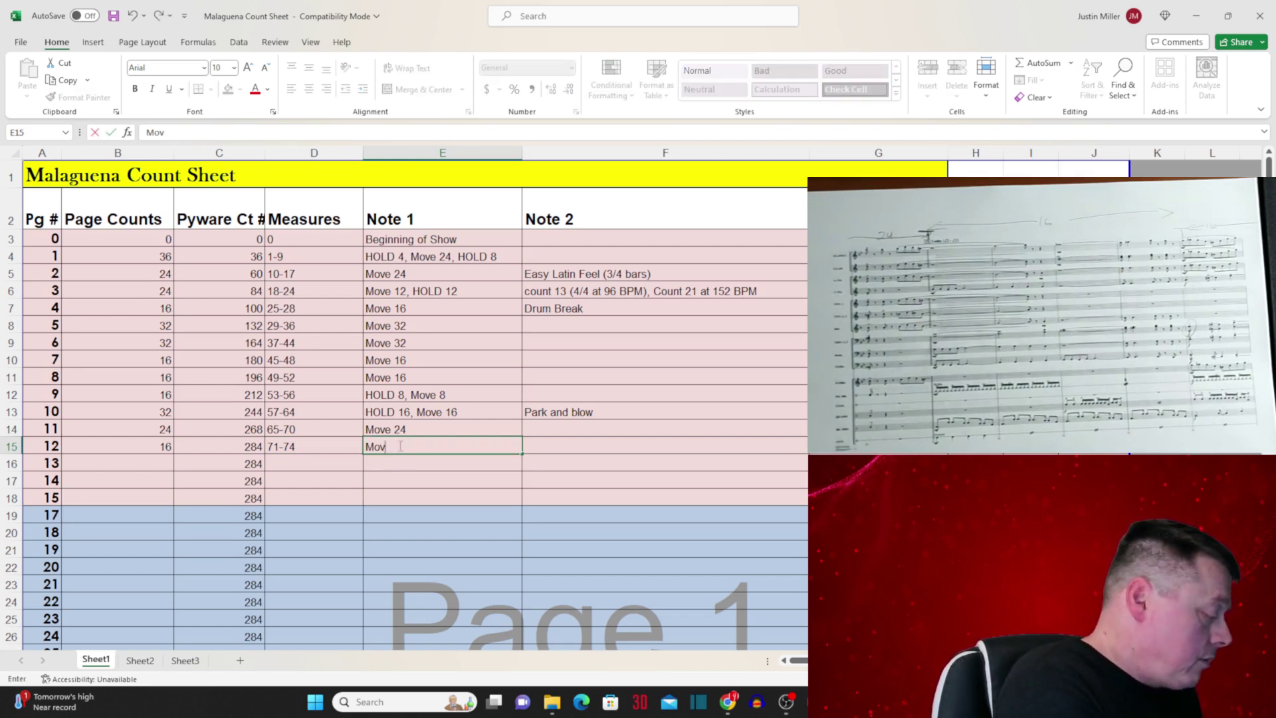
type("e 16")
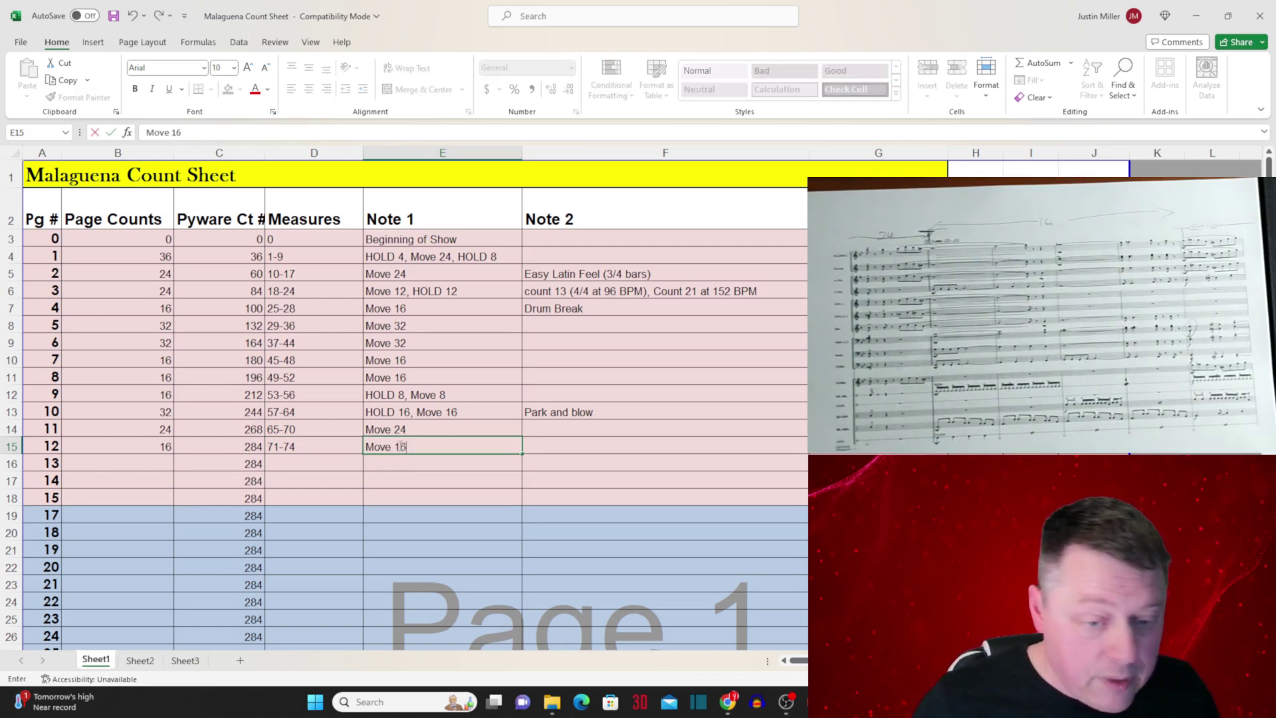
key("Return")
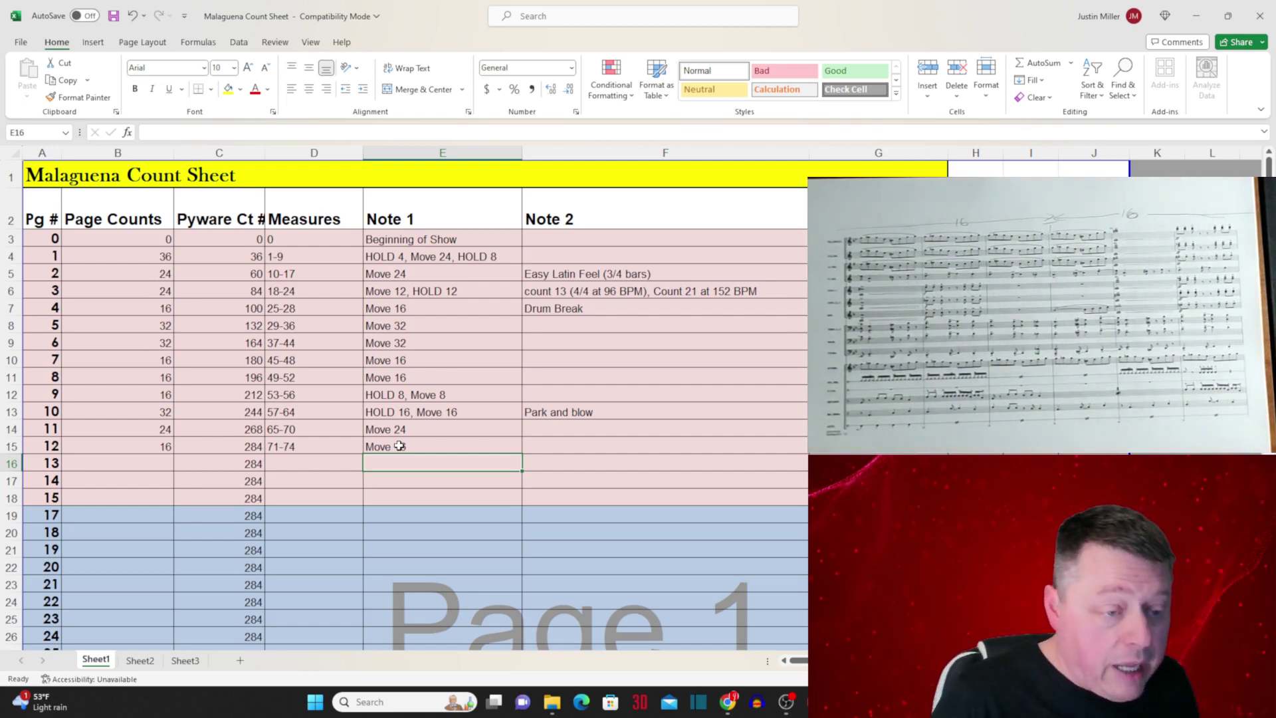
Step: Enter 16 page counts and measures 75-78 for page 13
left_click(155, 462)
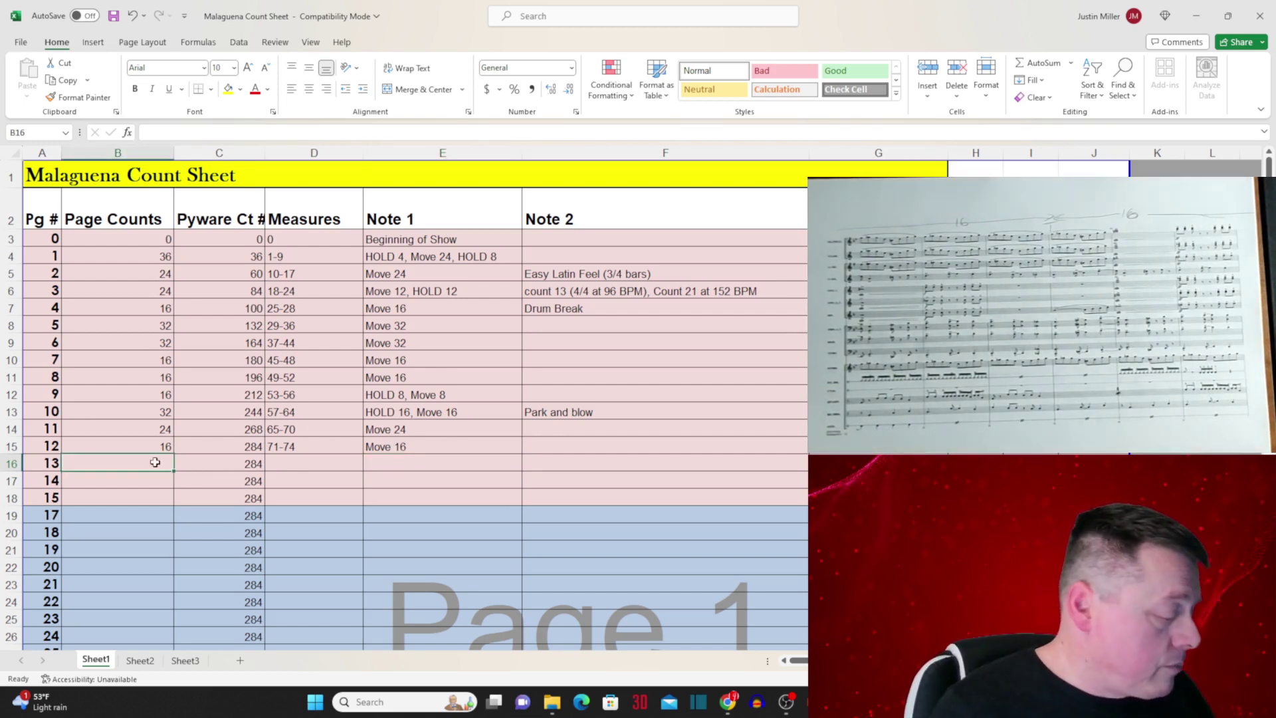
type("16")
key("Tab")
key("Tab")
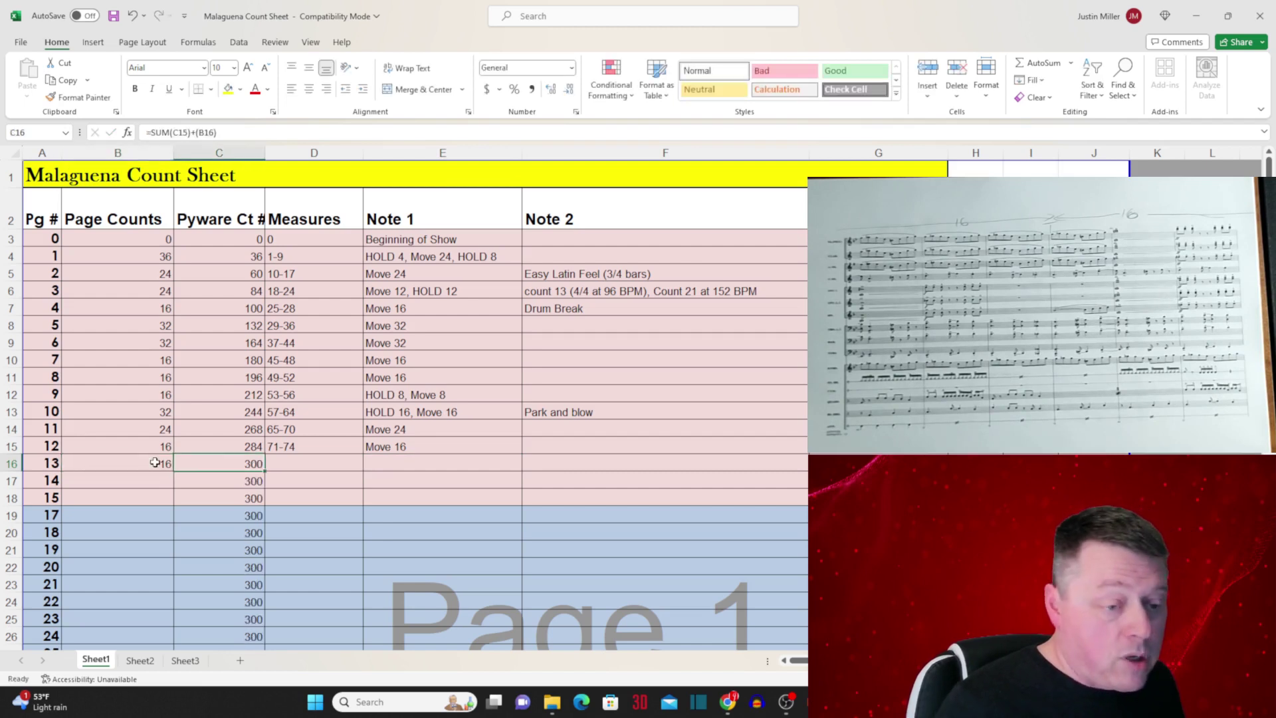
type("75-78")
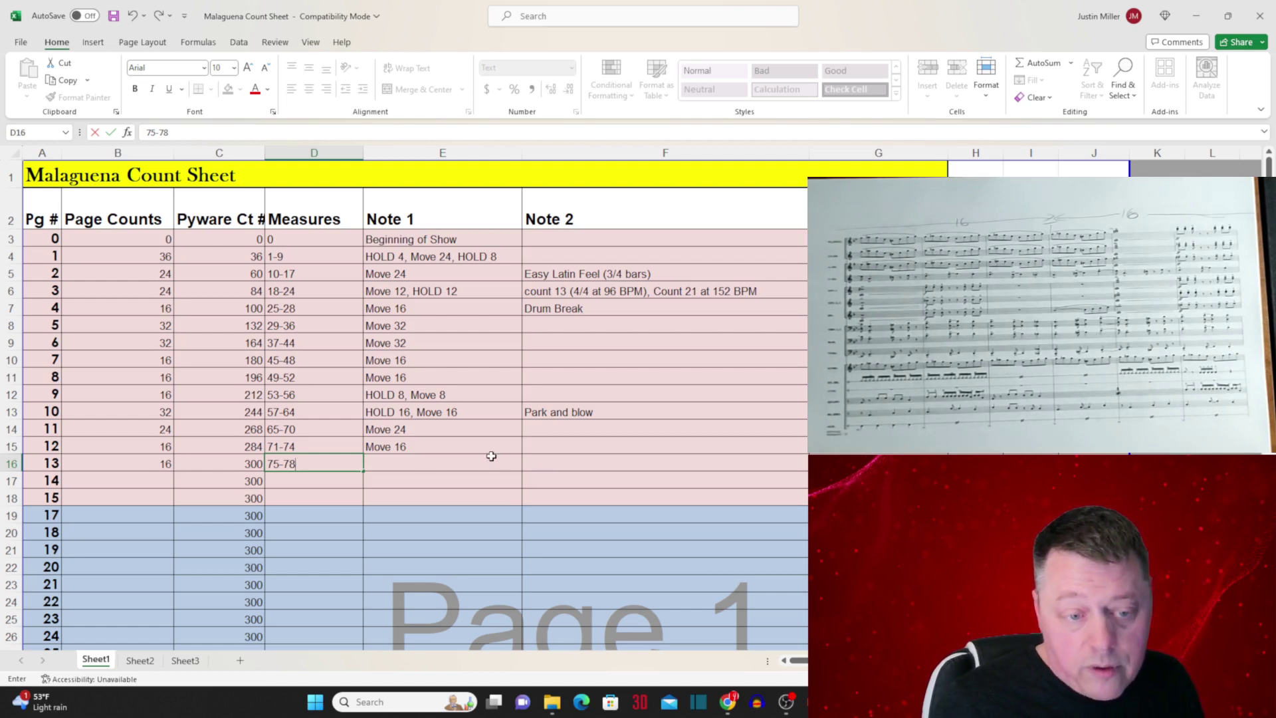
Step: Fill in page 13's Note 1 with "Move 16"
key("Tab")
type("Move")
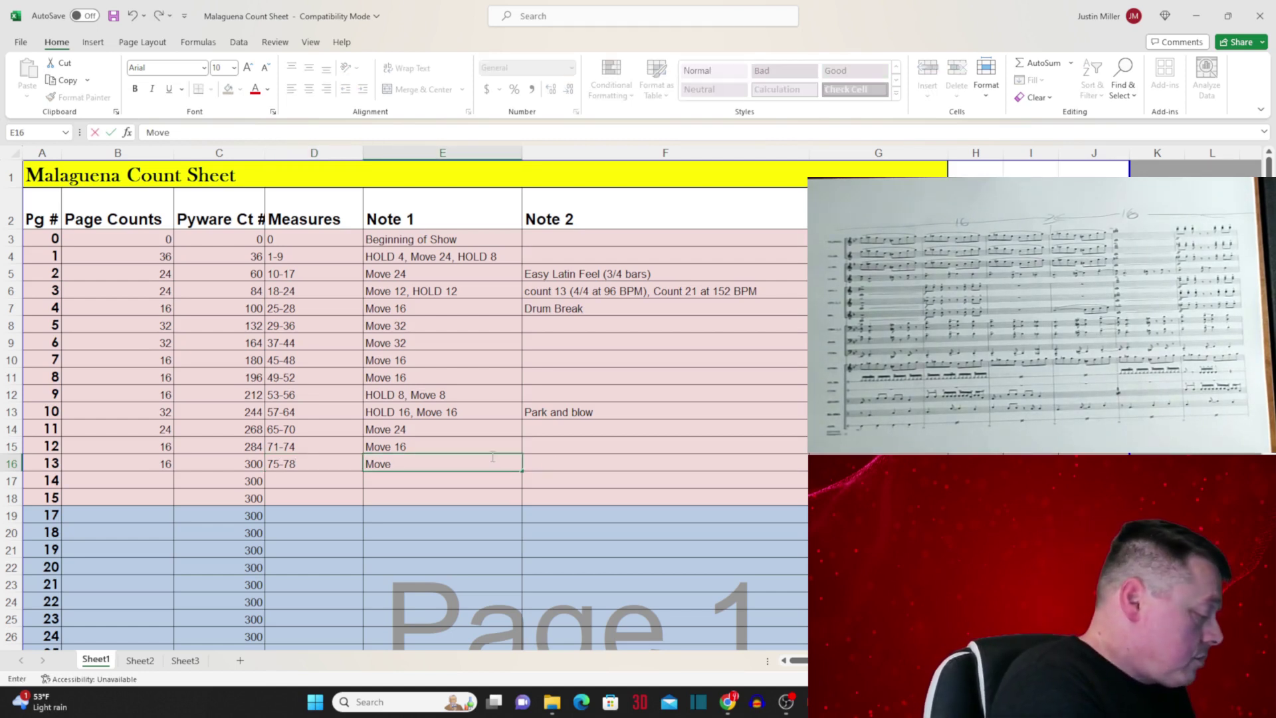
type(" 16")
key("Tab")
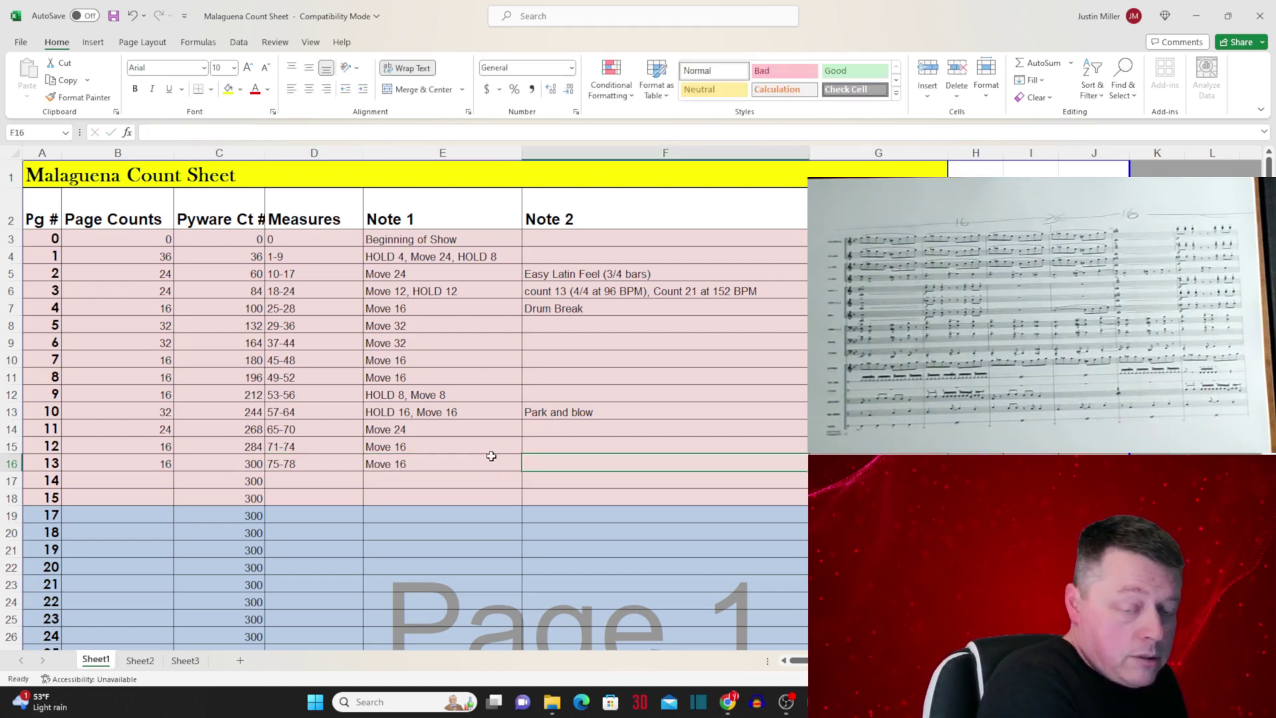
Step: Add "Swing-" in front of the existing text in page 10's Note 2, making it "Swing-Park and blow"
key("Up")
key("Up")
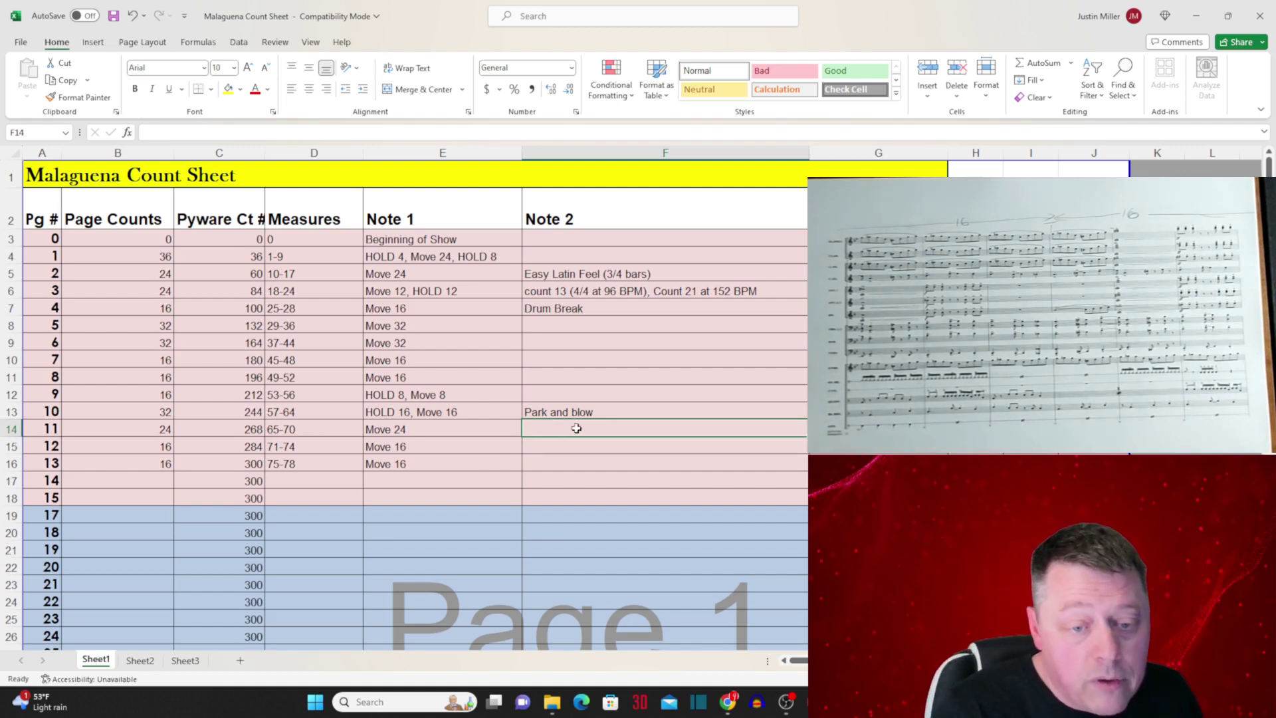
double_click(533, 408)
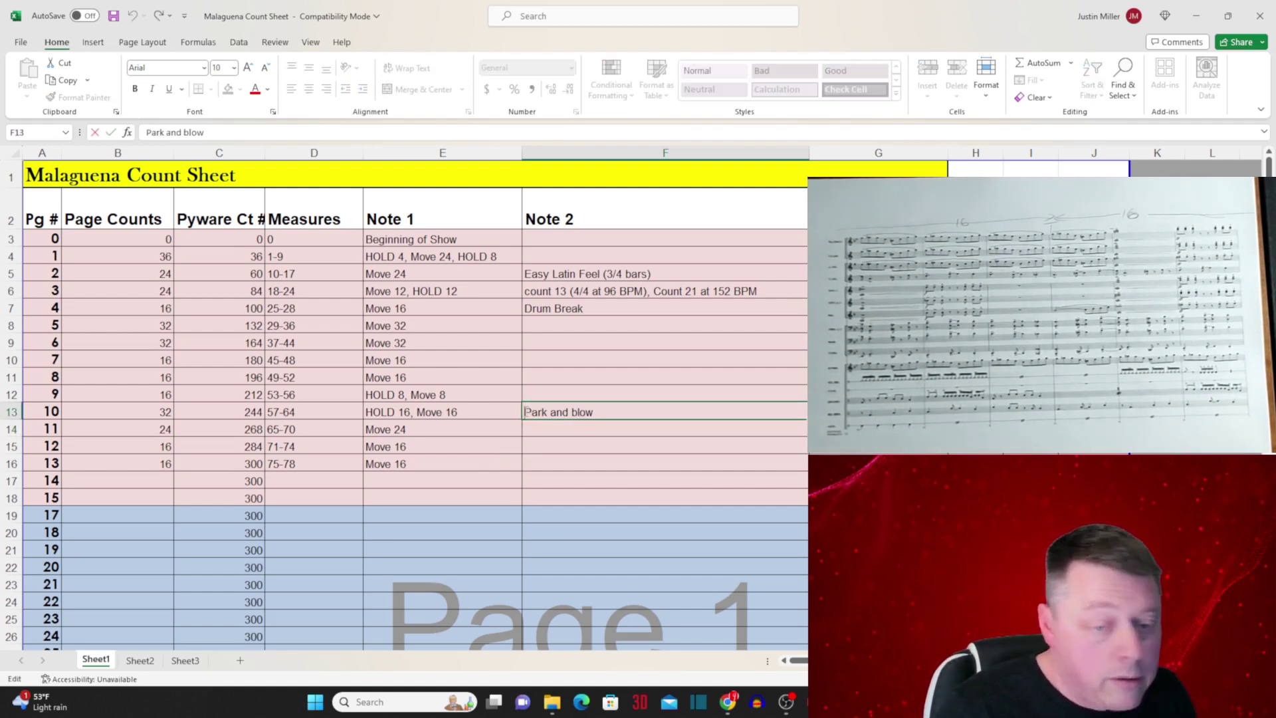
type("Swing")
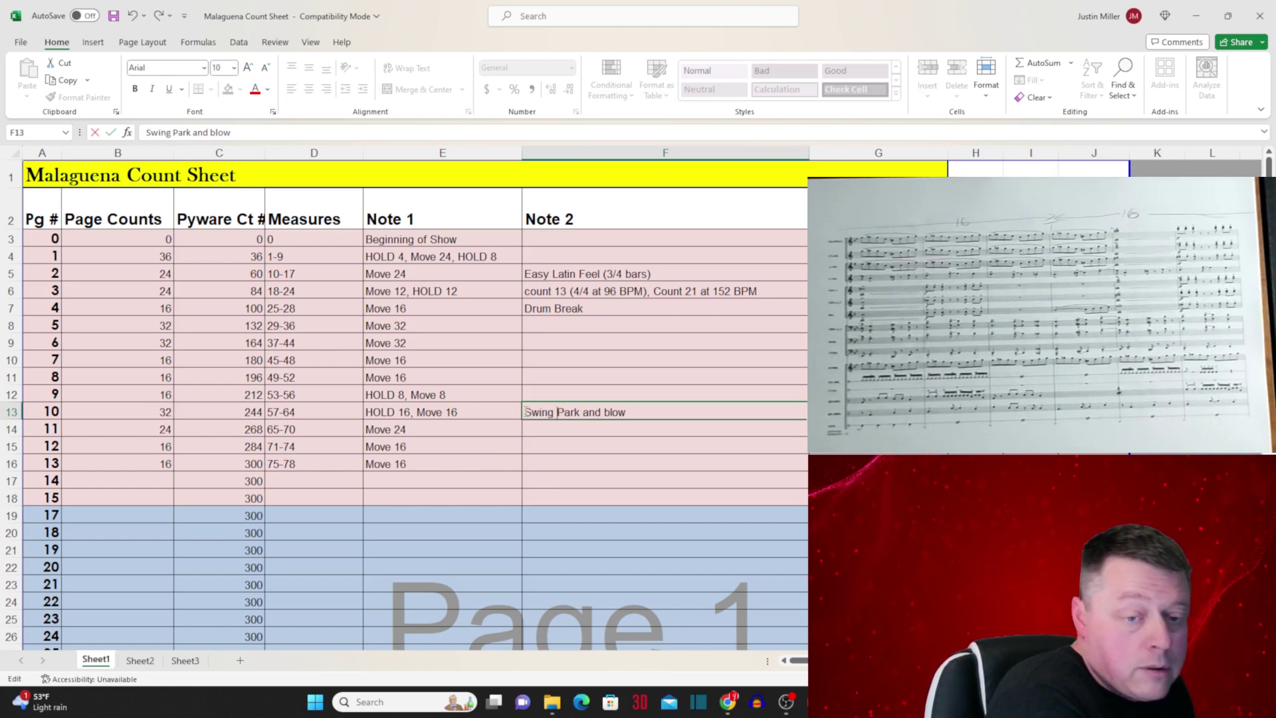
key("BackSpace")
type("-")
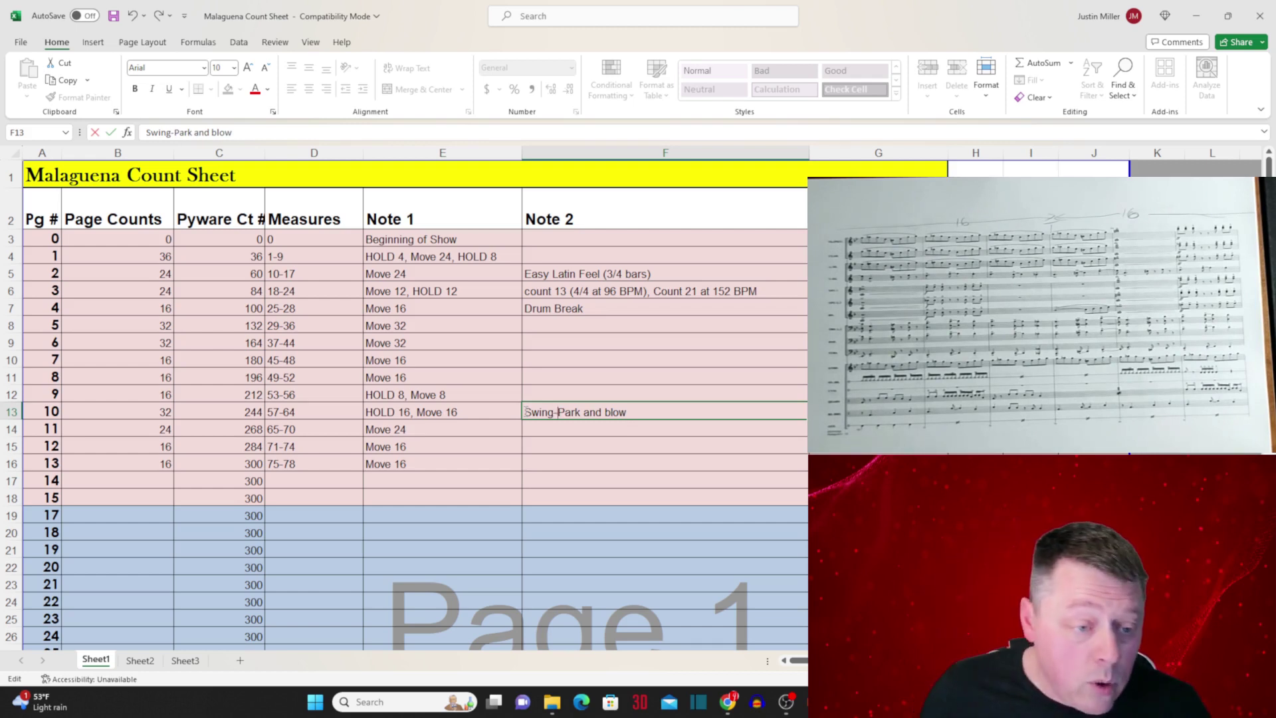
left_click(537, 459)
Step: Fill in page 12's Note 2 with "Latin straight eighths" and save the workbook
left_click(537, 449)
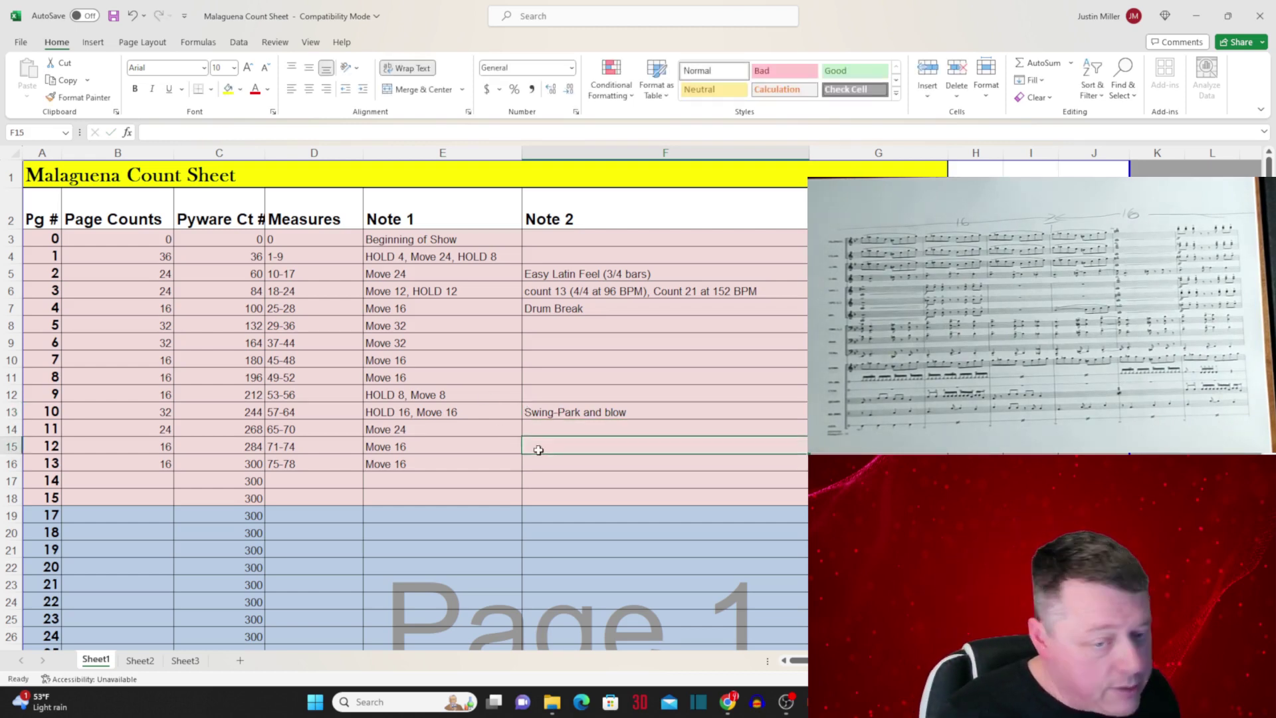
type("LAtin")
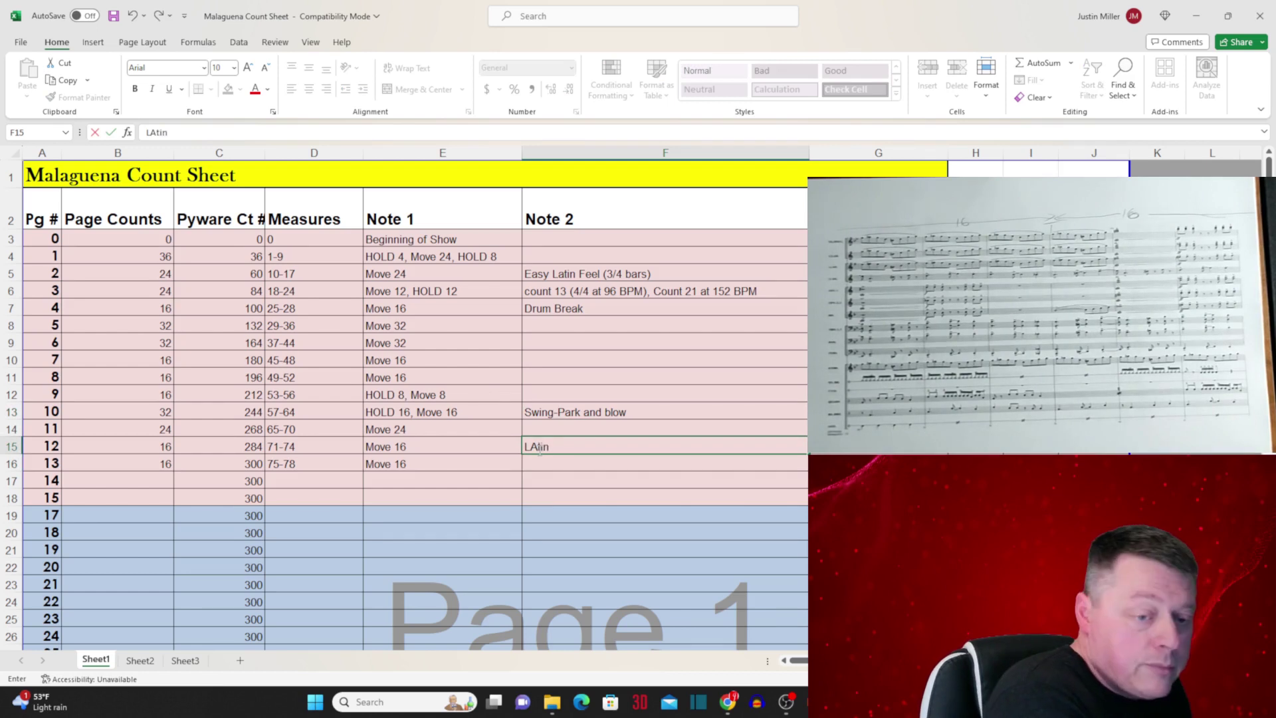
key("BackSpace")
key("BackSpace")
key("BackSpace")
key("BackSpace")
type("at")
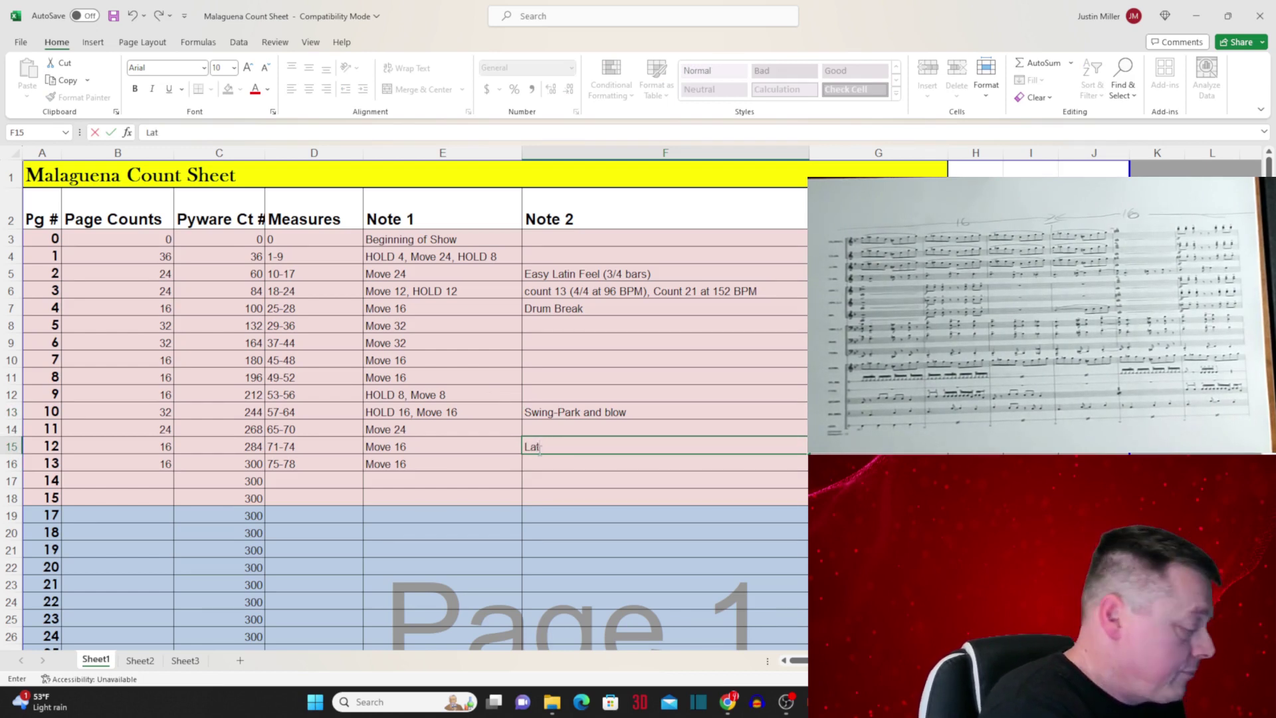
type("in straig")
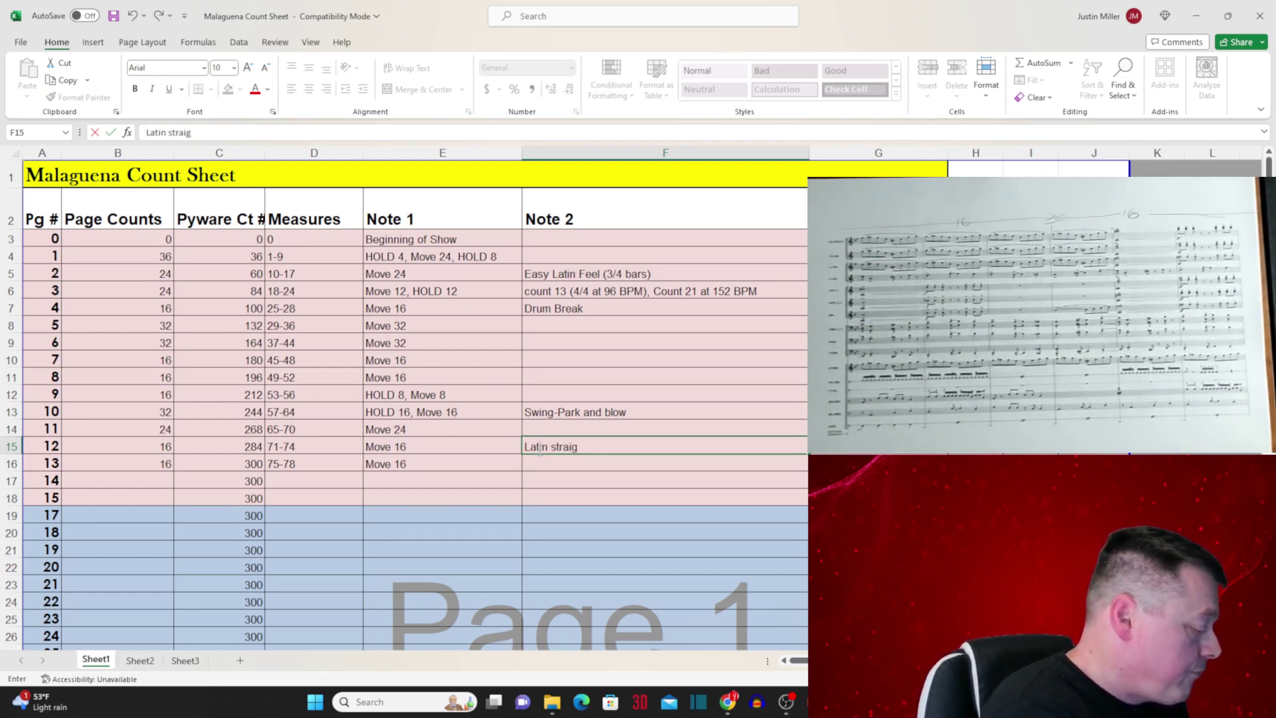
type("ht eight")
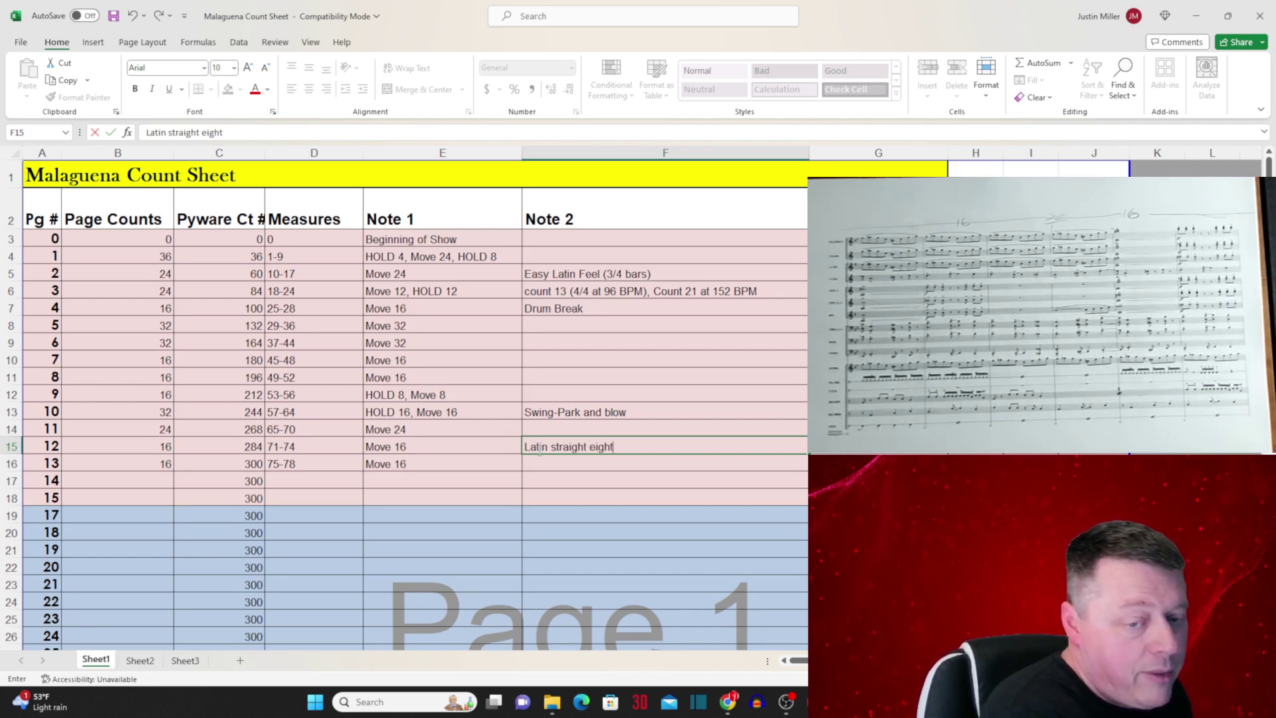
type("hs")
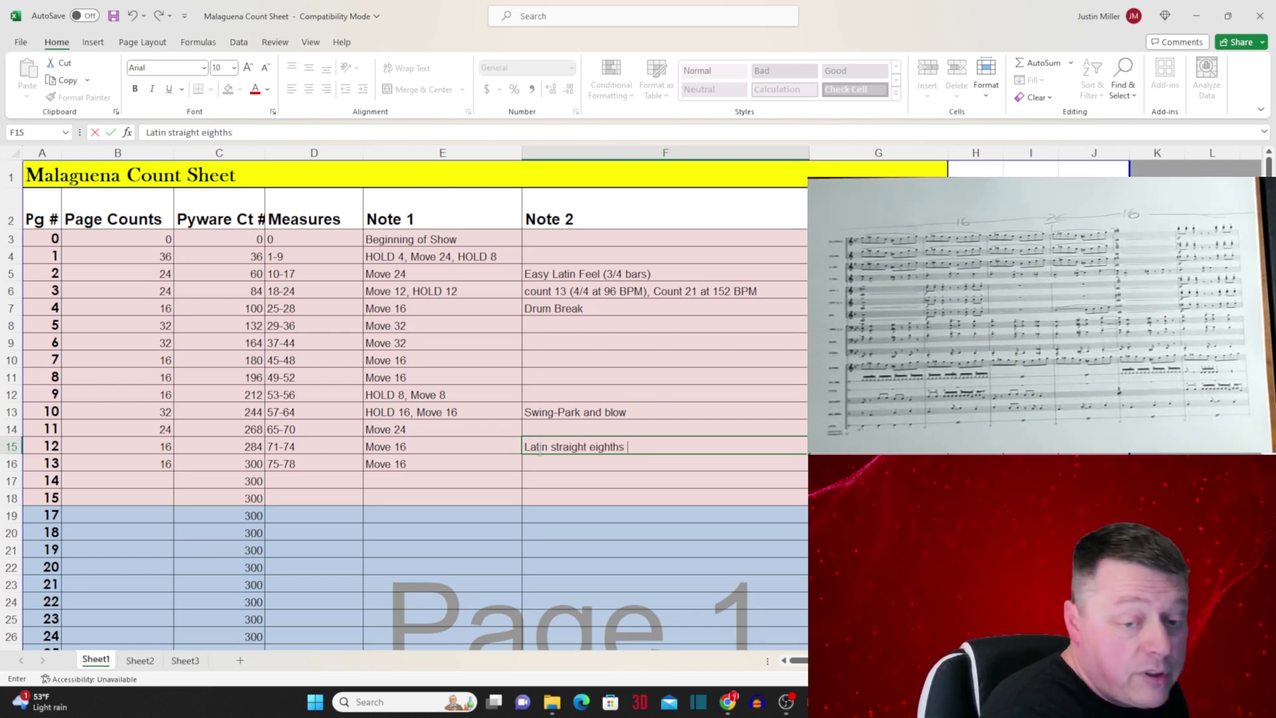
key("ctrl+s")
left_click(155, 483)
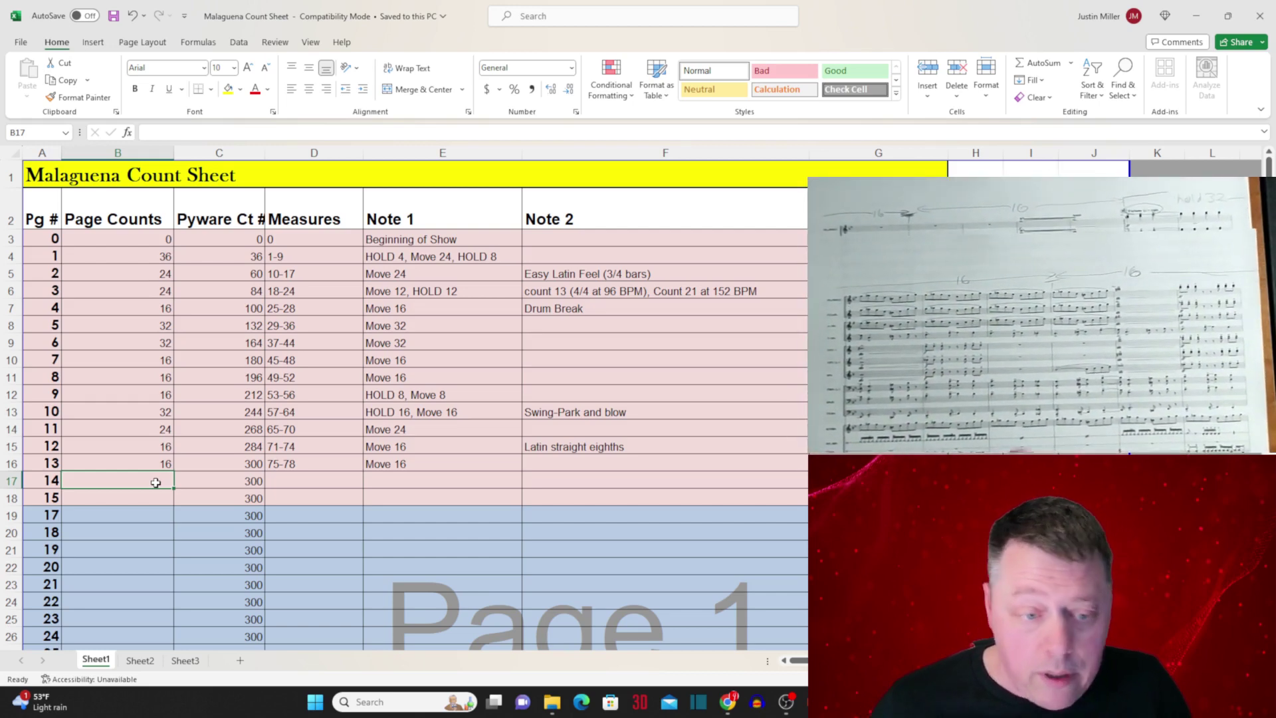
Step: Copy page 11's tempo of 152 down the Tempo column to the pages that follow
left_click(1094, 428)
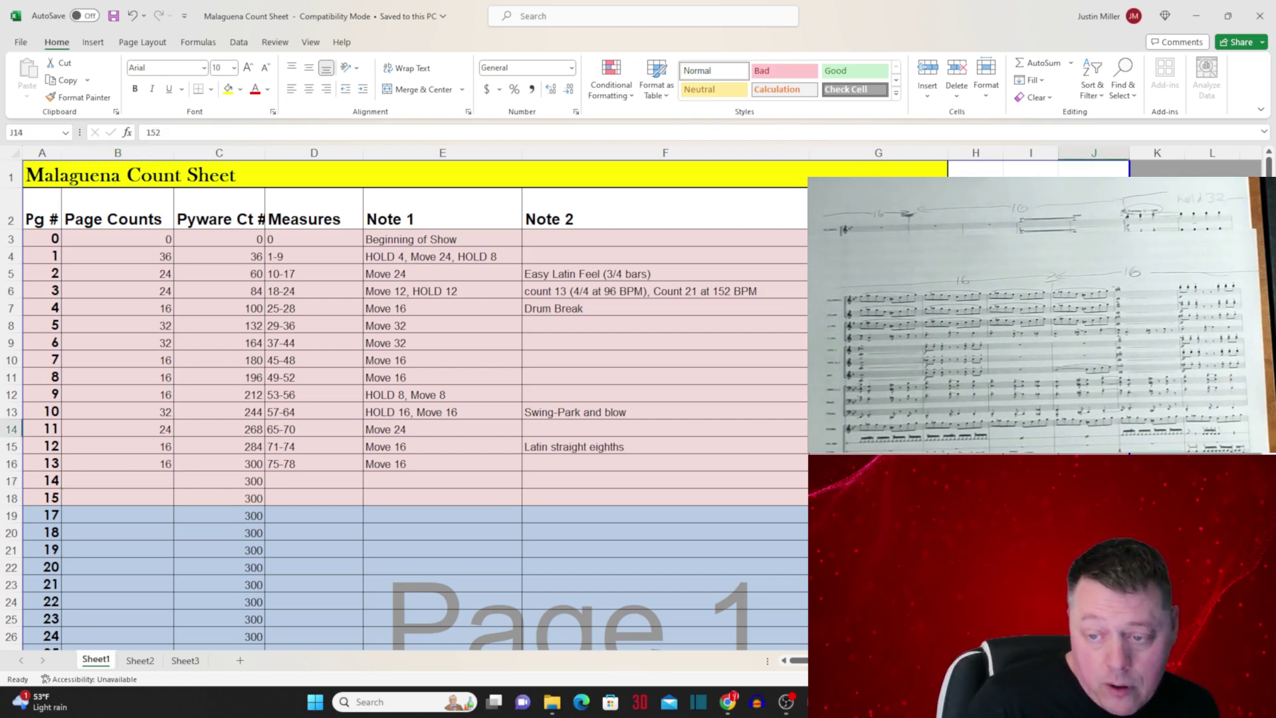
left_click_drag(1129, 437, 1129, 453)
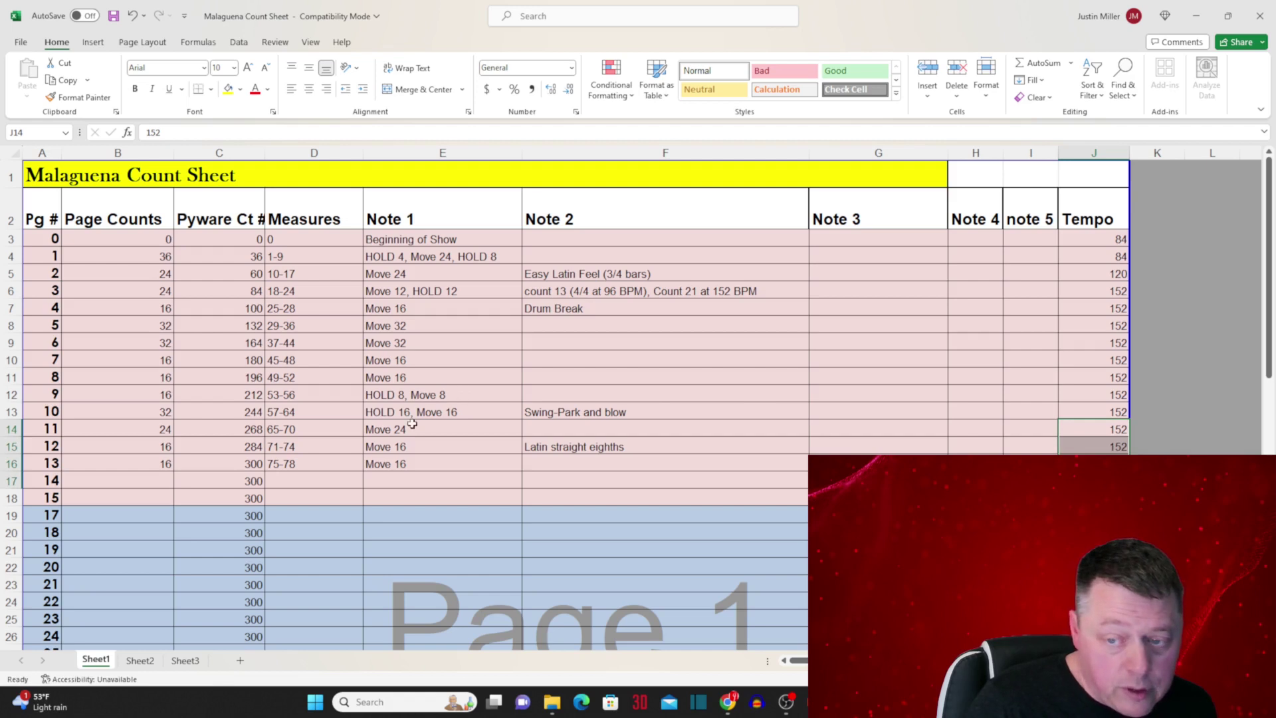
Step: Fill in page 14 with 16 page counts, measures 79-82 and "Move 16" as Note 1
left_click(165, 484)
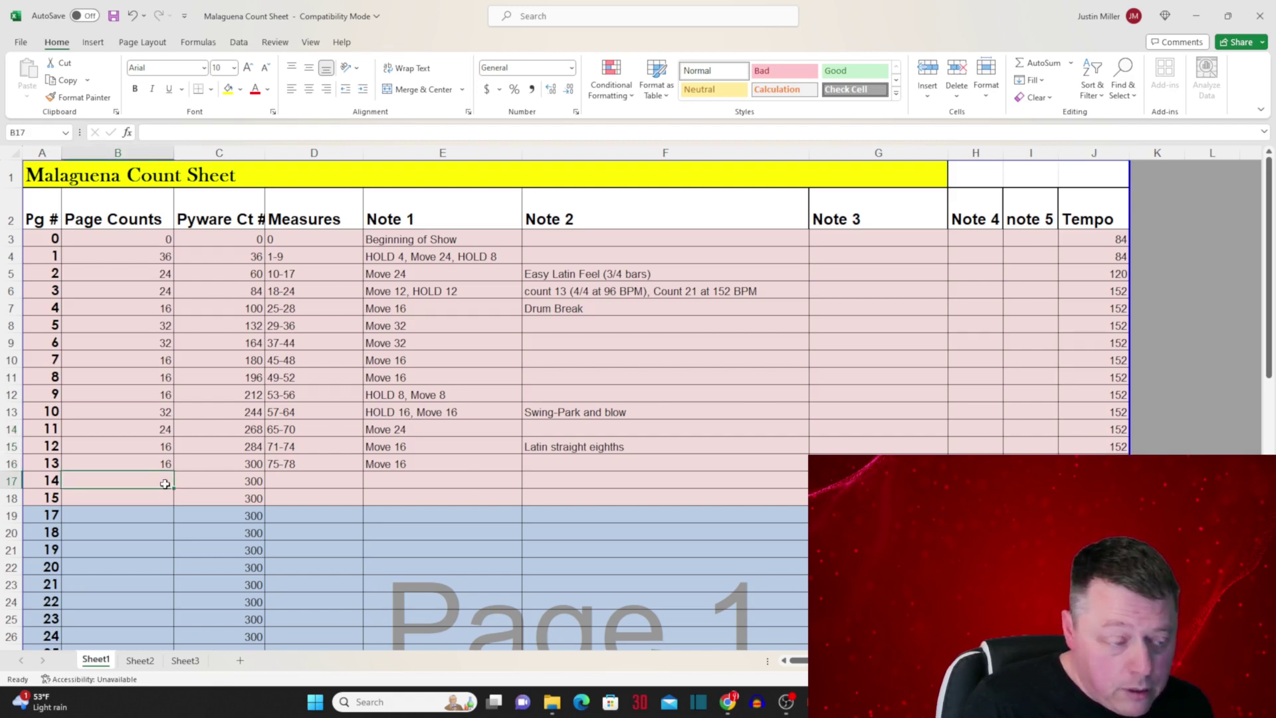
type("16")
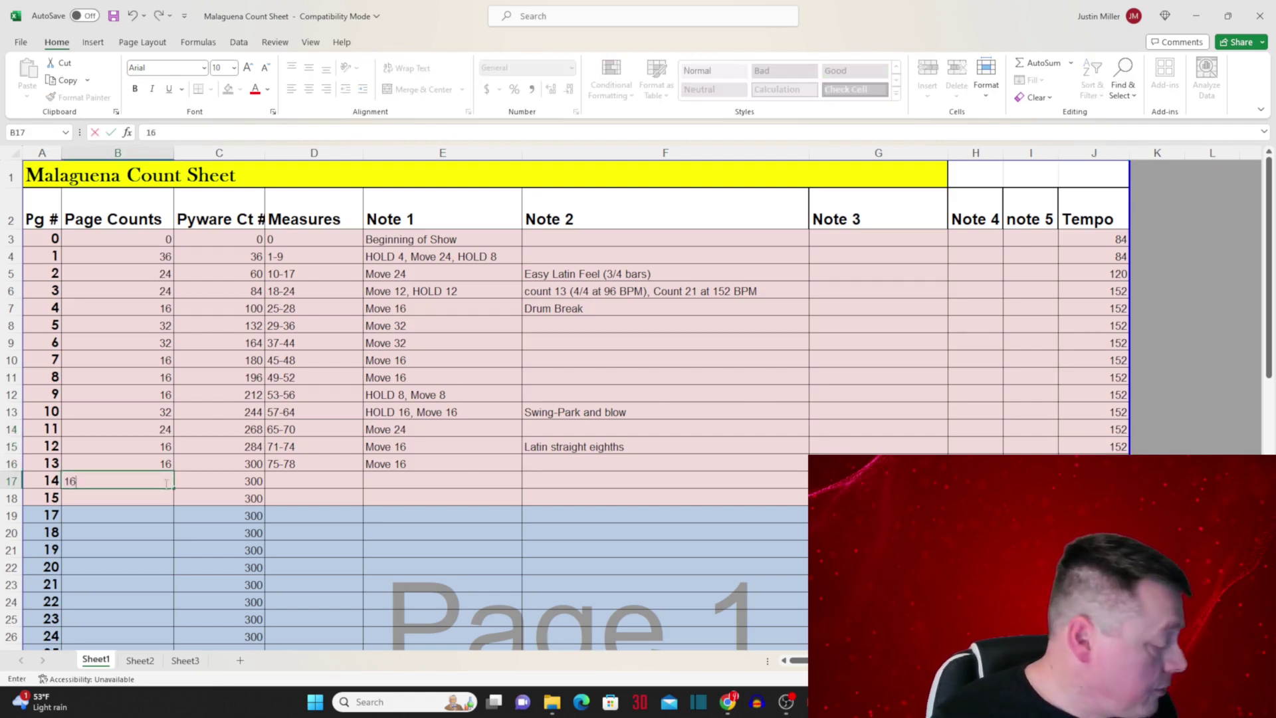
key("Tab")
key("Tab")
type("7")
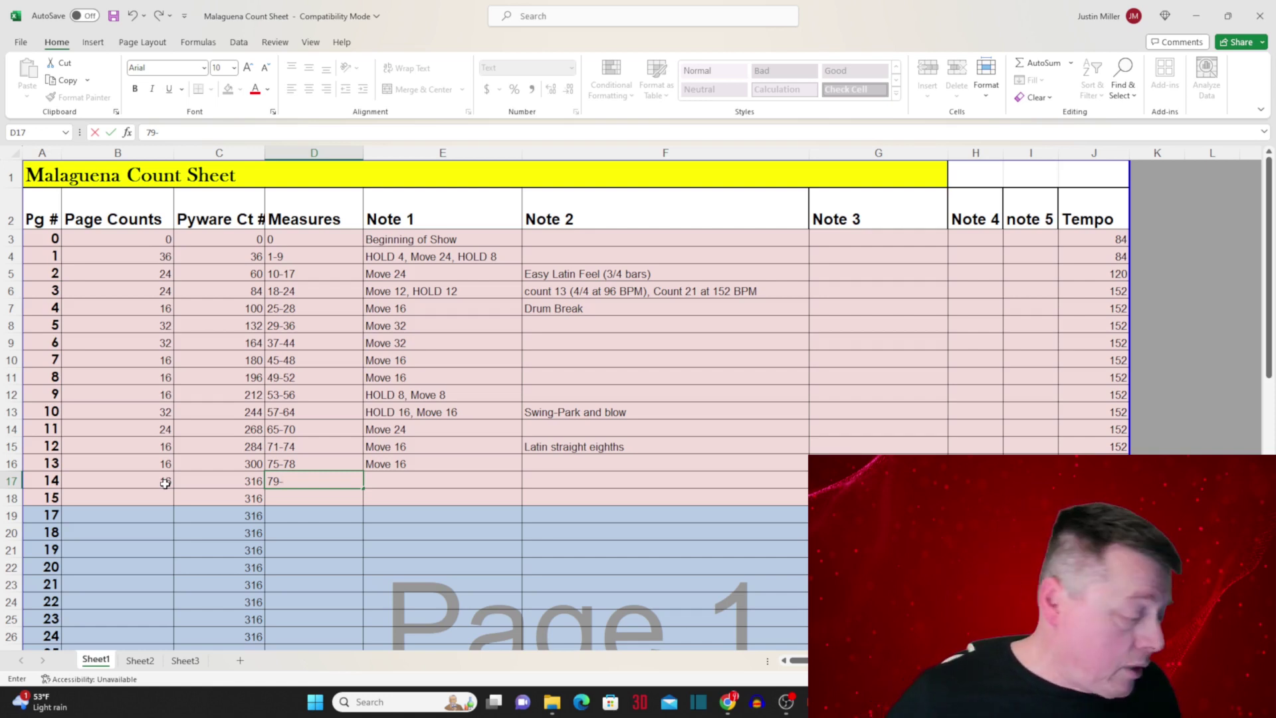
key("Tab")
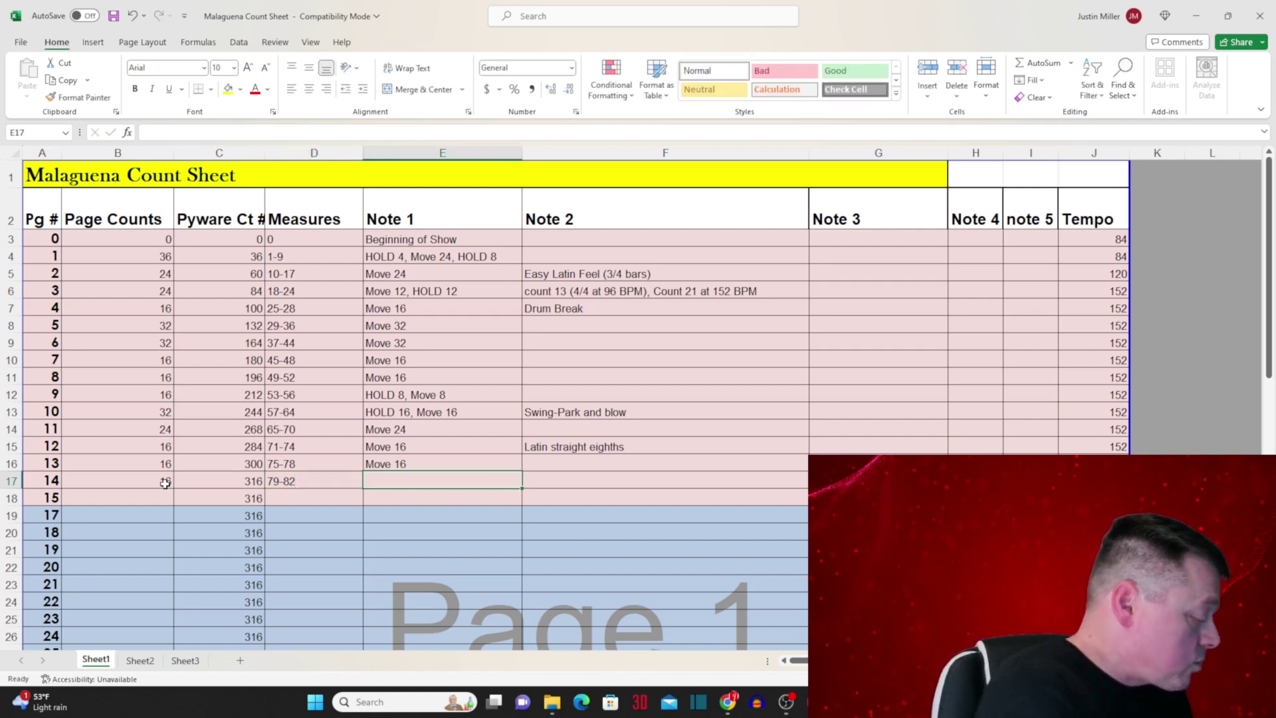
type("Move 16")
key("Return")
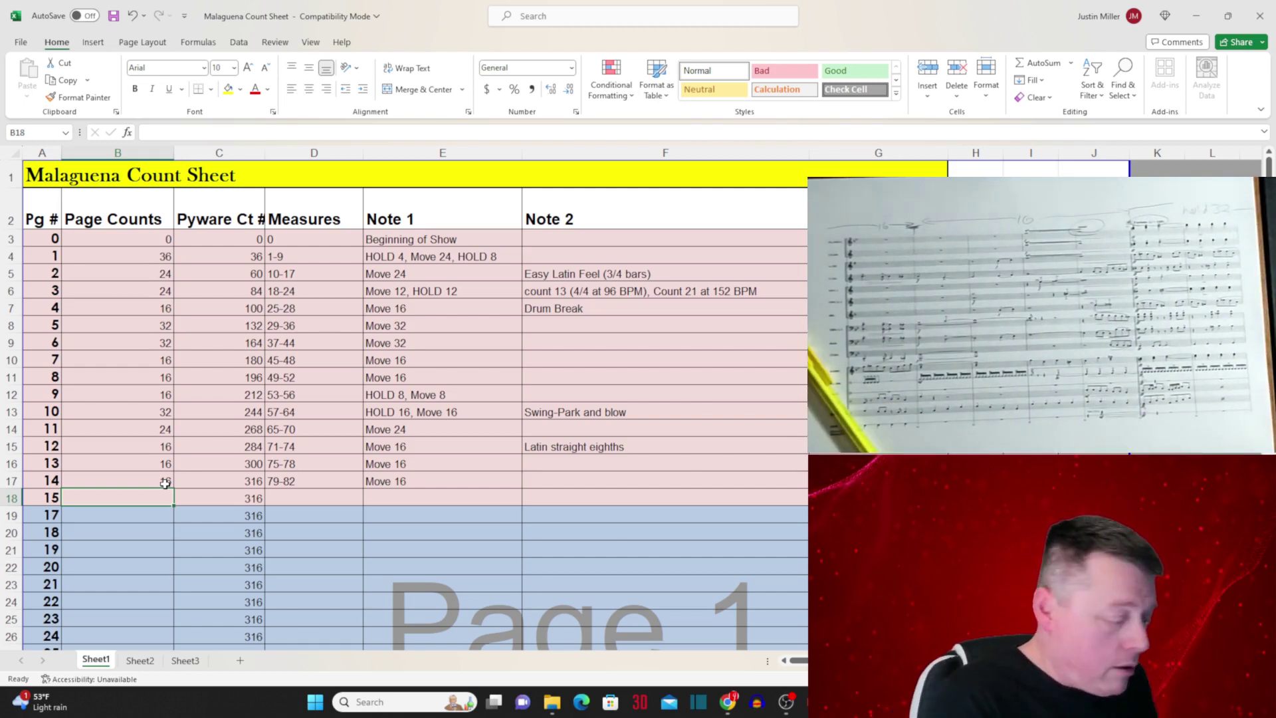
Step: Fill in page 15 with 16 page counts, measures 83-86 and "Move 16" as Note 1
type("16")
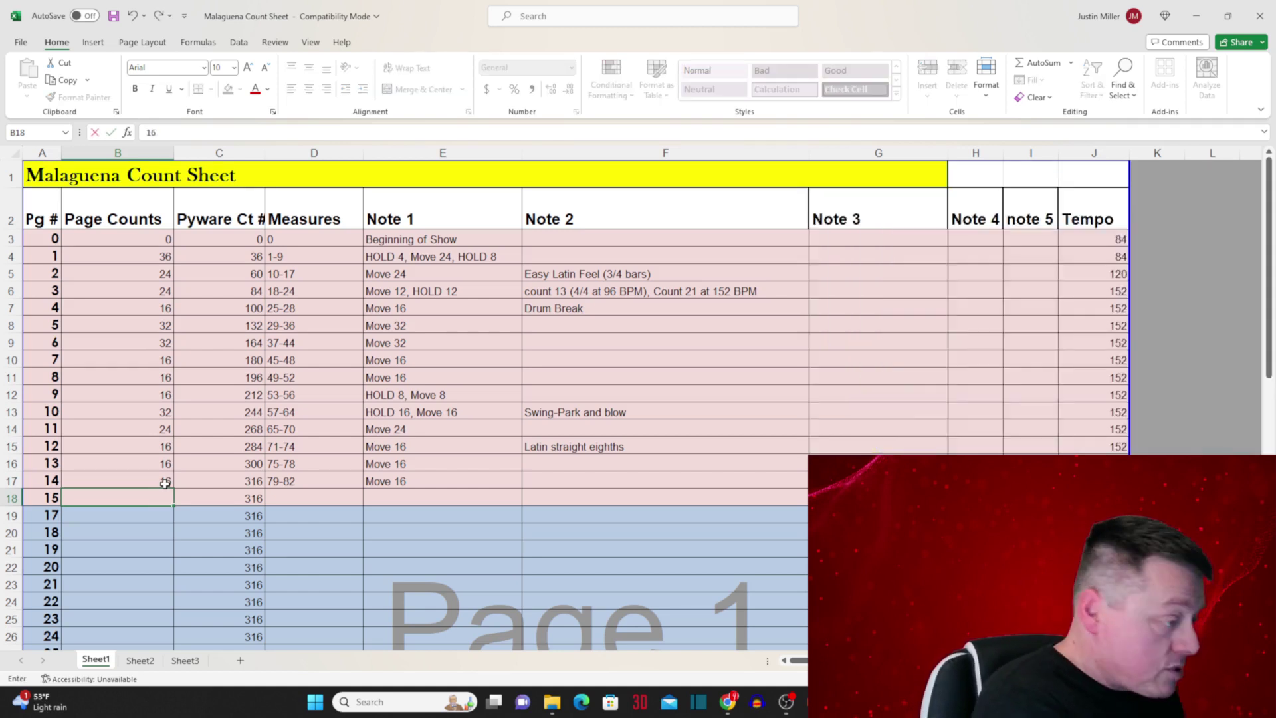
key("Tab")
key("Tab")
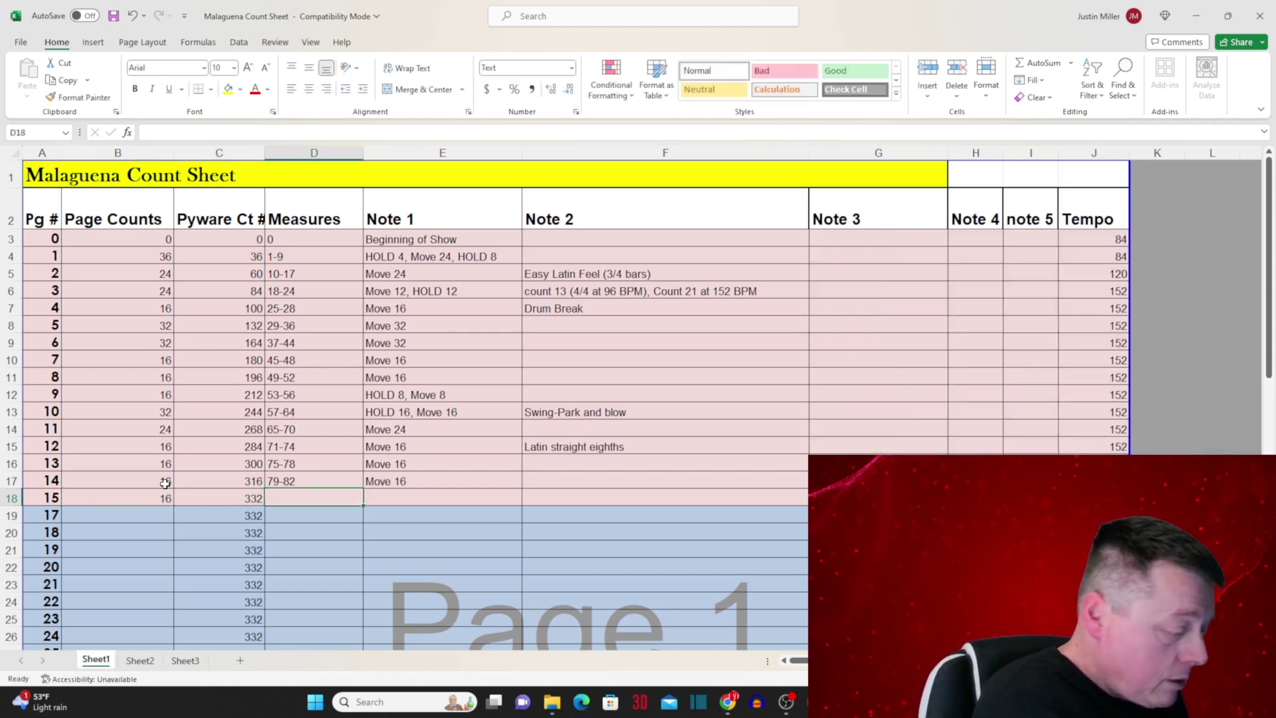
type("83-86")
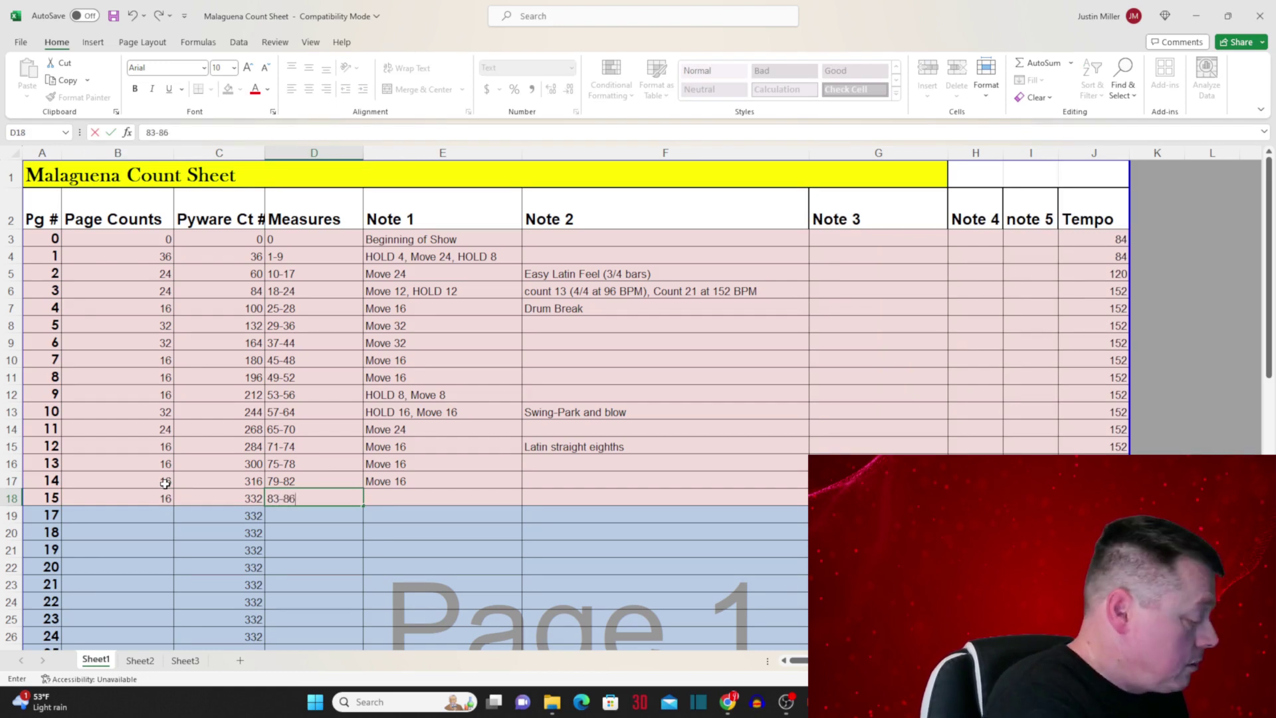
key("Tab")
type("Move 16")
Step: Fill in page 15's Note 2 with "Counts 13-16 Accelandro"
key("Tab")
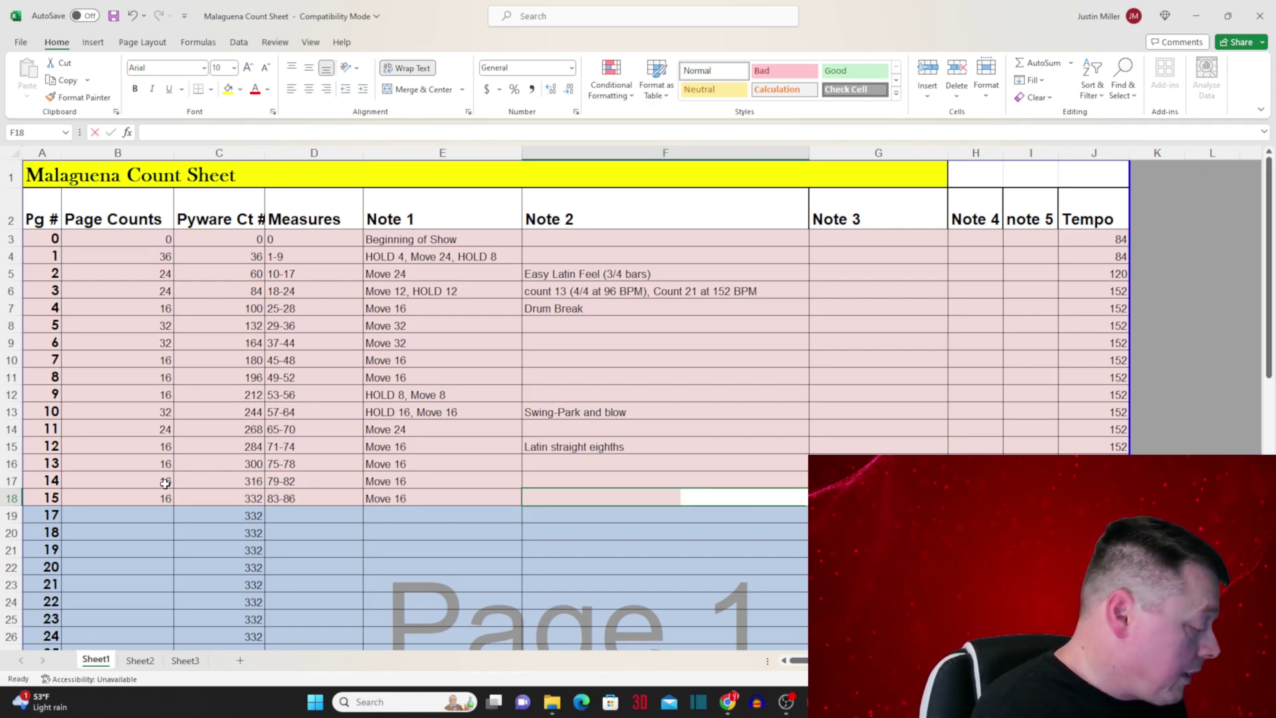
type("Counts")
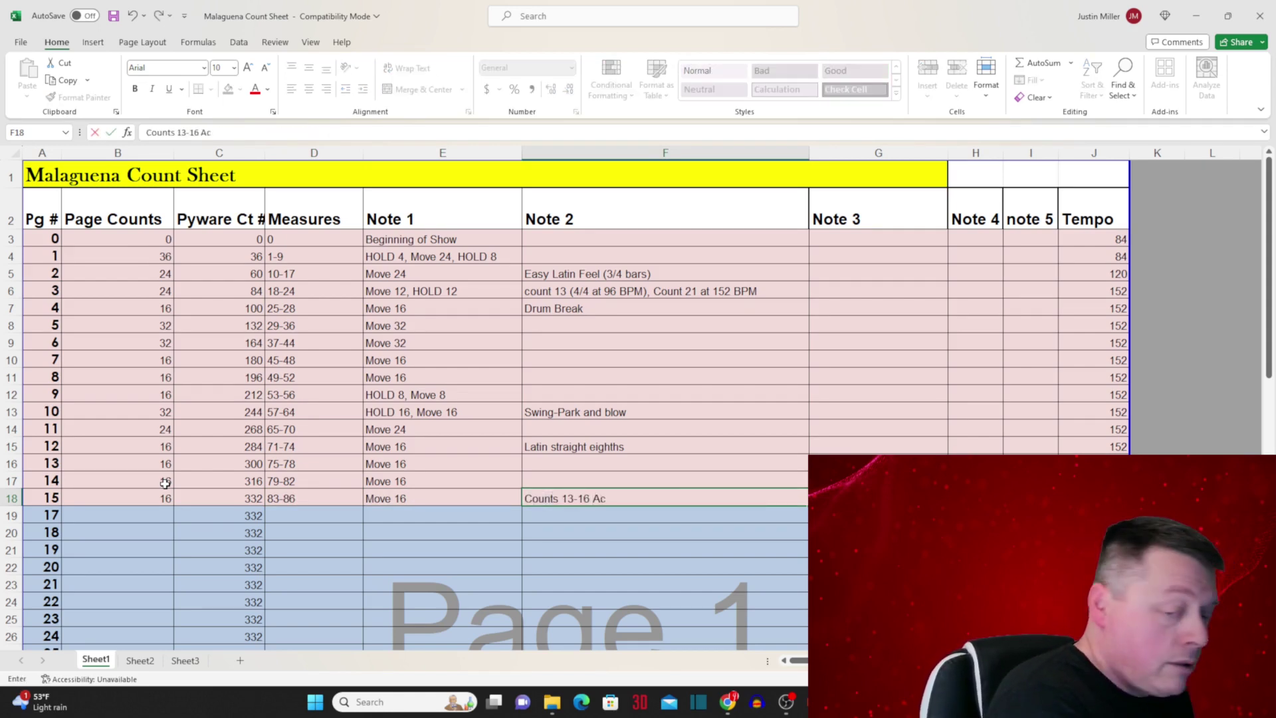
type("13-16 Accelandro")
key("Return")
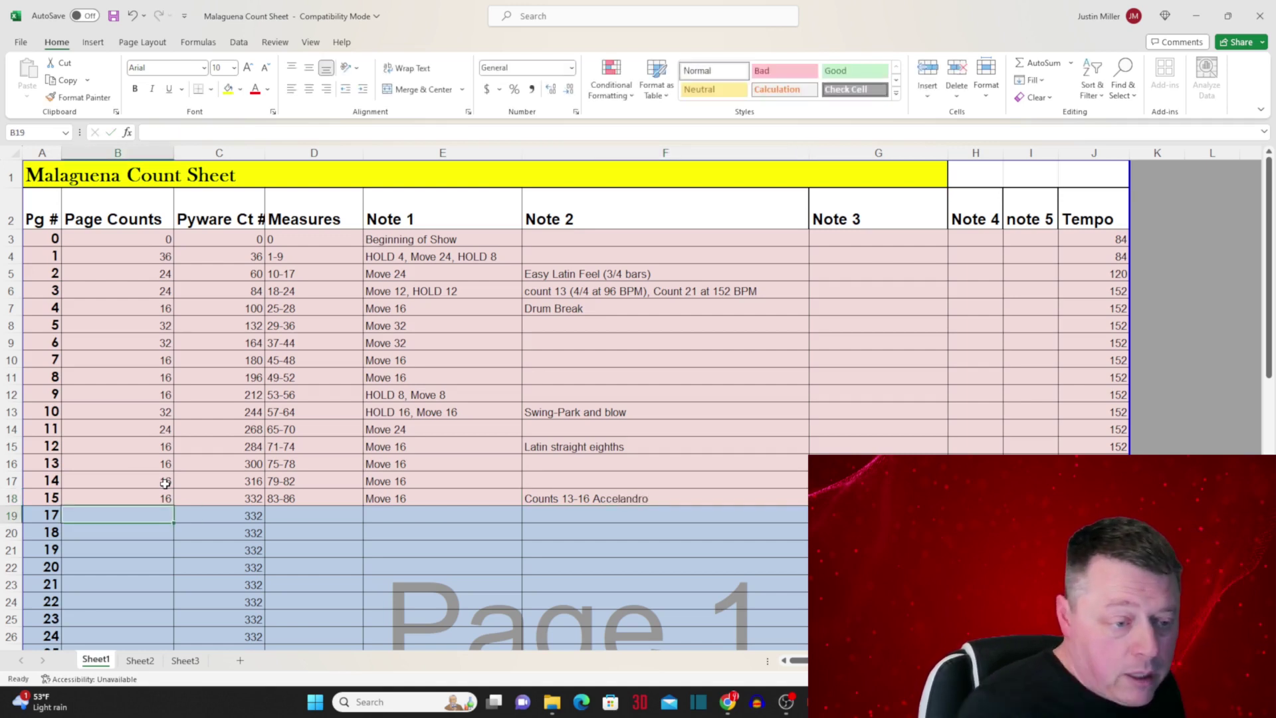
Step: Copy page 14's tempo of 152 down to page 15
scroll(149, 512, "down", 2)
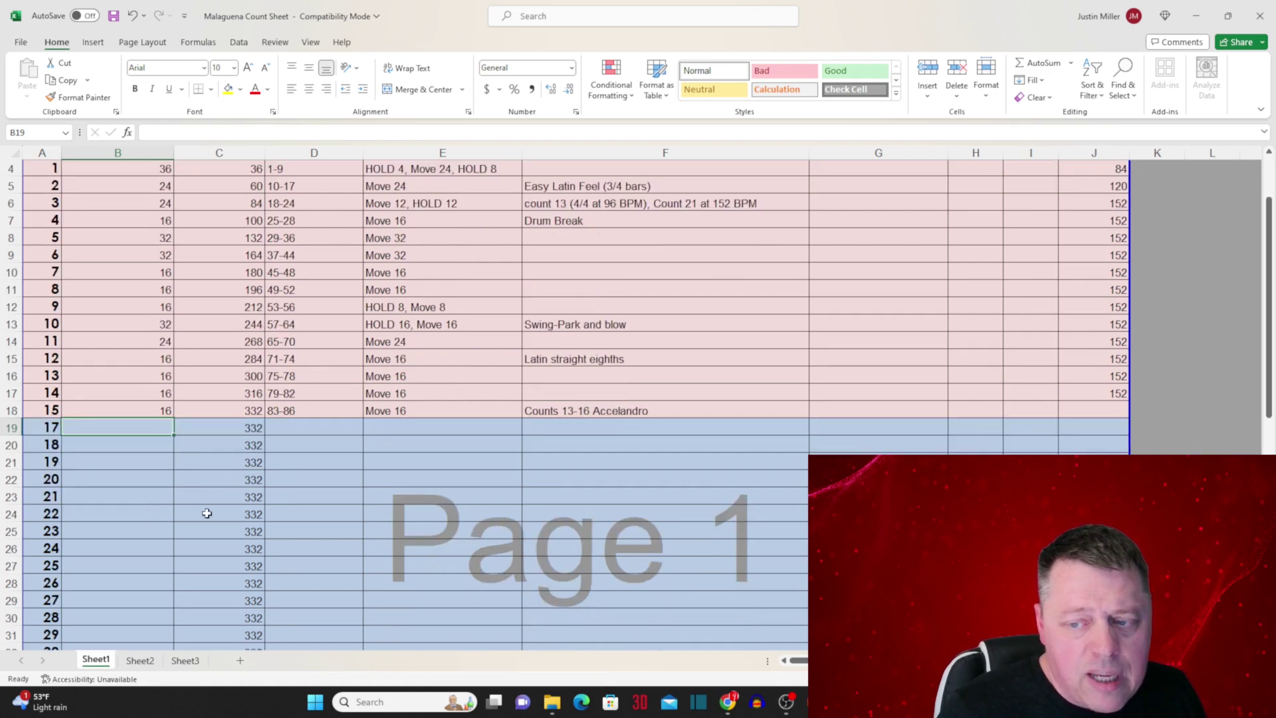
left_click(1102, 397)
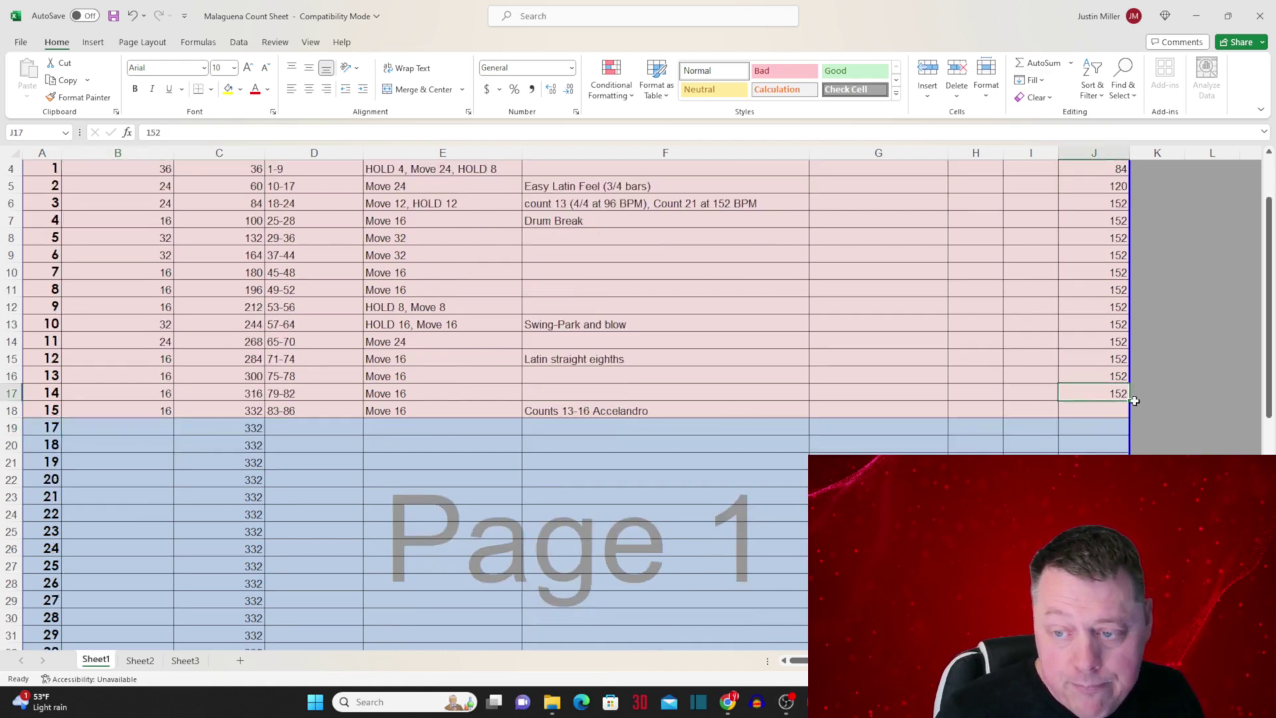
left_click_drag(1131, 401, 1130, 413)
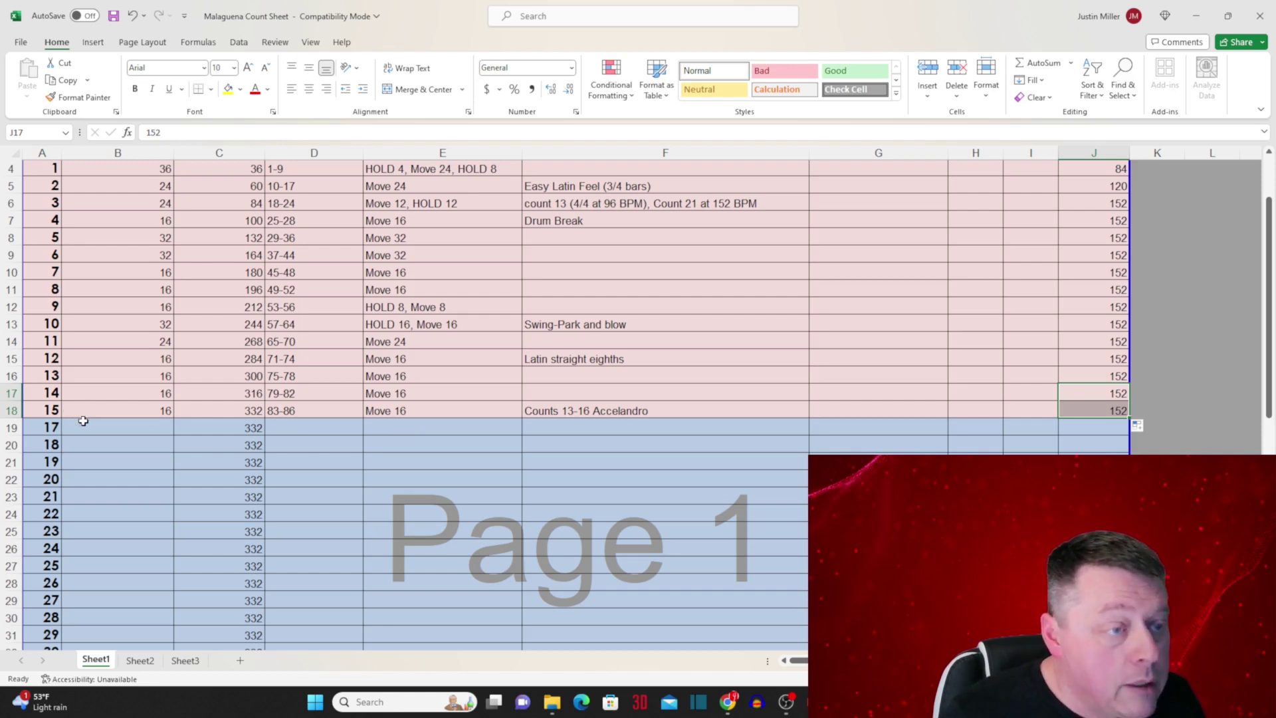
Step: Renumber the pages below page 15 by filling a consecutive series from 15 down the Pg # column through row 34
left_click(47, 410)
left_click_drag(62, 416, 44, 569)
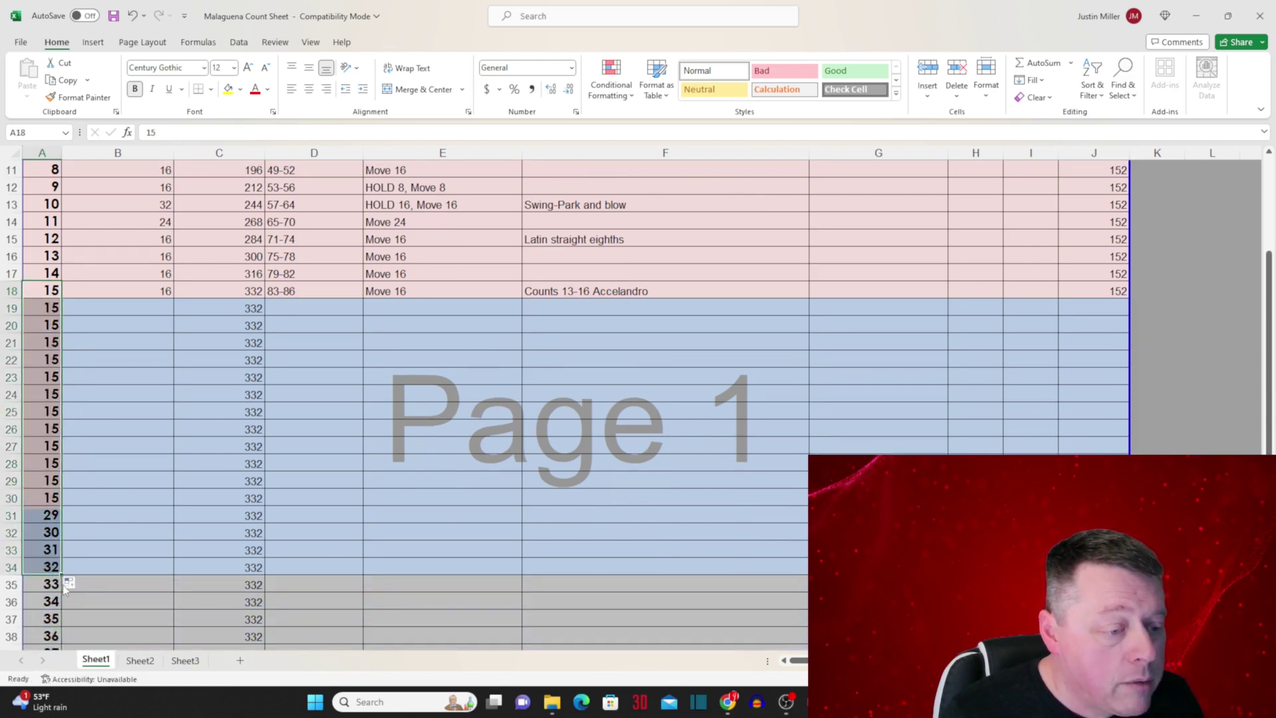
left_click(73, 583)
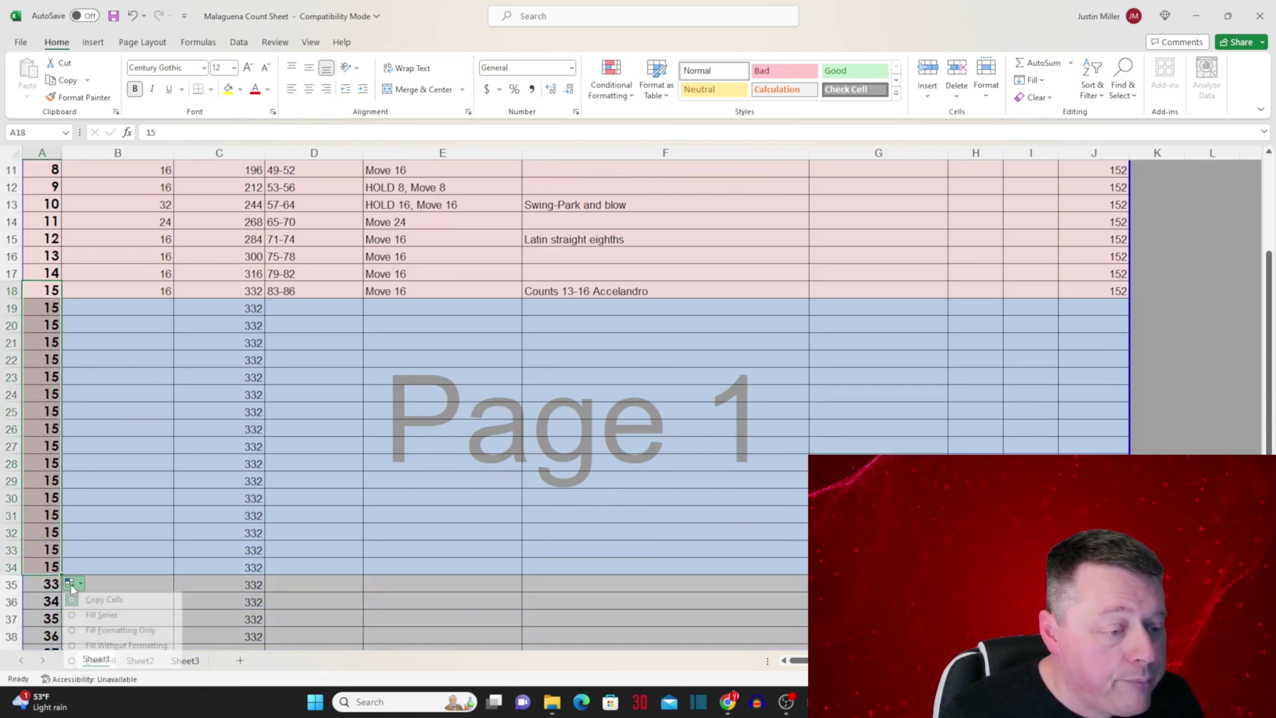
left_click(103, 612)
scroll(81, 505, "up", 2)
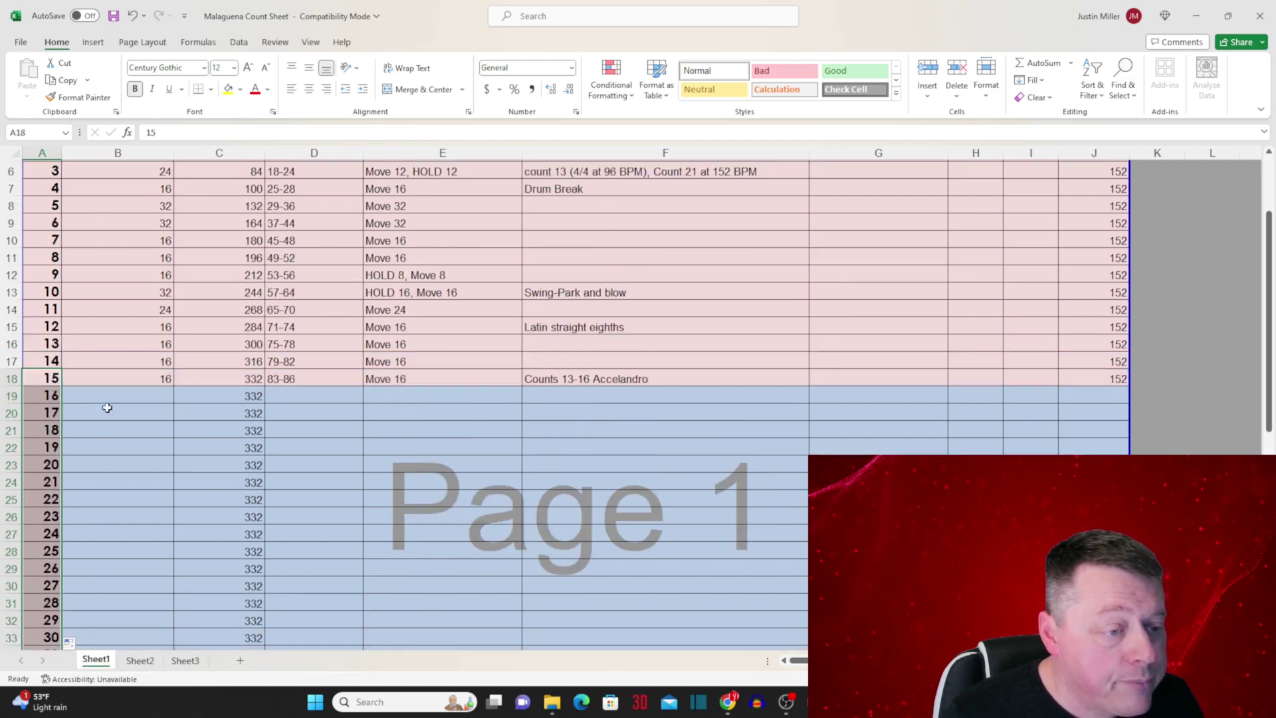
Step: Copy page 15's pink cell formatting onto the Page Counts, Pyware Ct # and Measures columns for pages 16 to 29
left_click(106, 378)
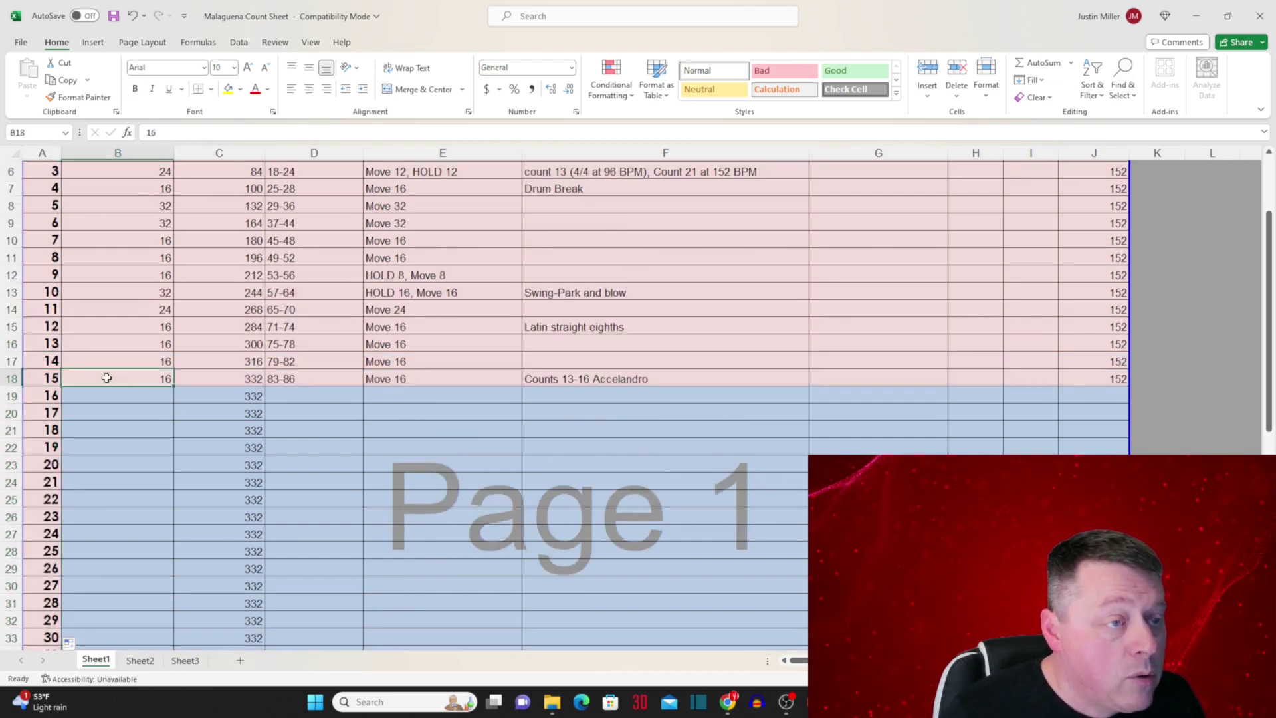
left_click(78, 97)
left_click_drag(150, 394, 151, 615)
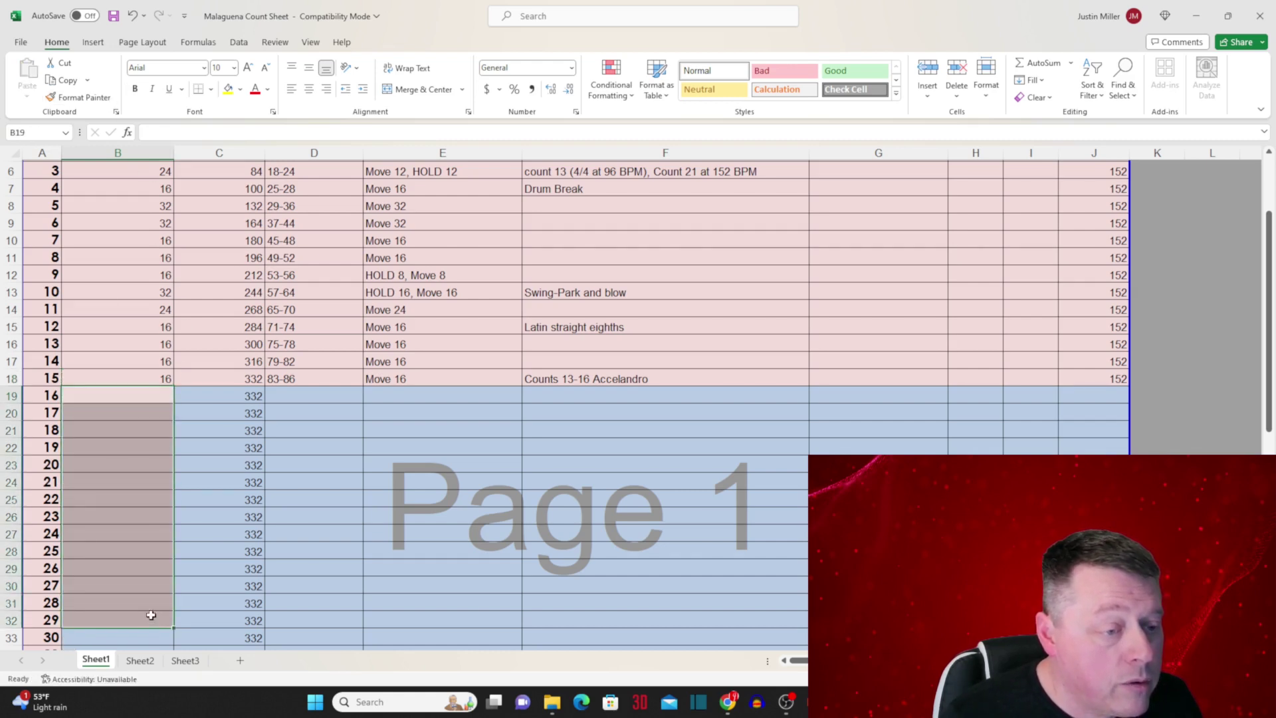
left_click(94, 99)
left_click_drag(208, 395, 219, 620)
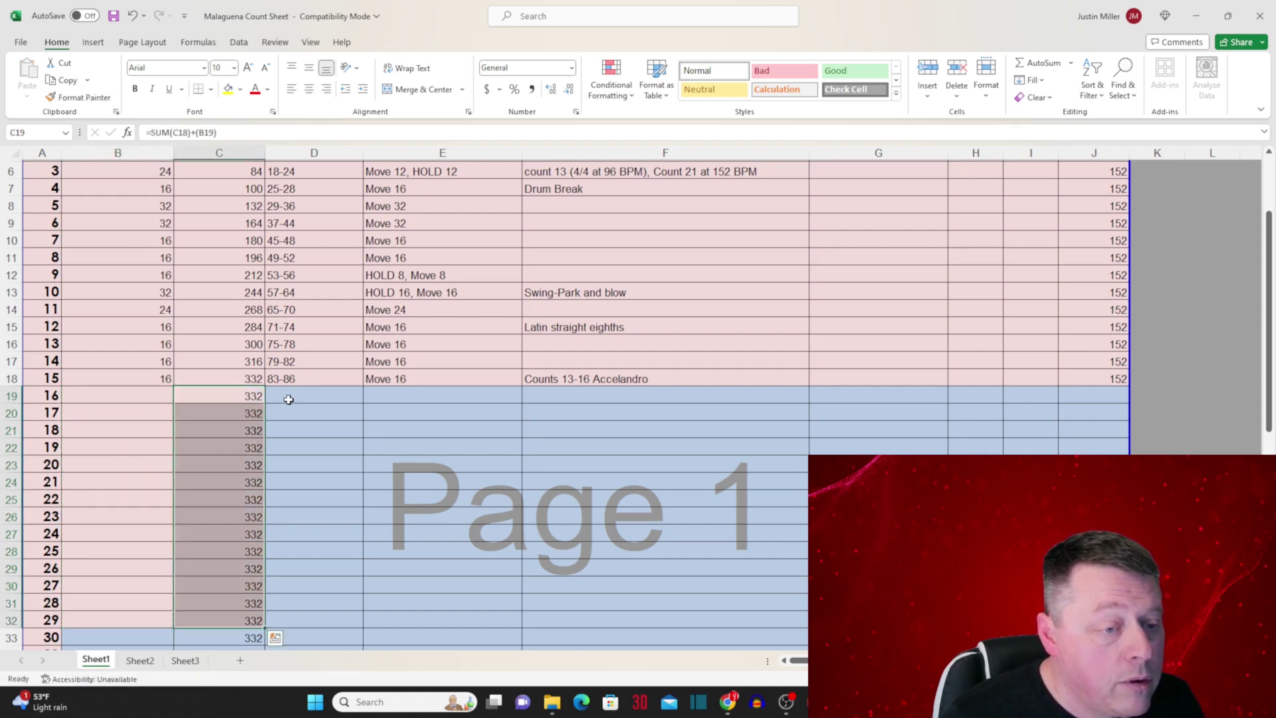
left_click(83, 97)
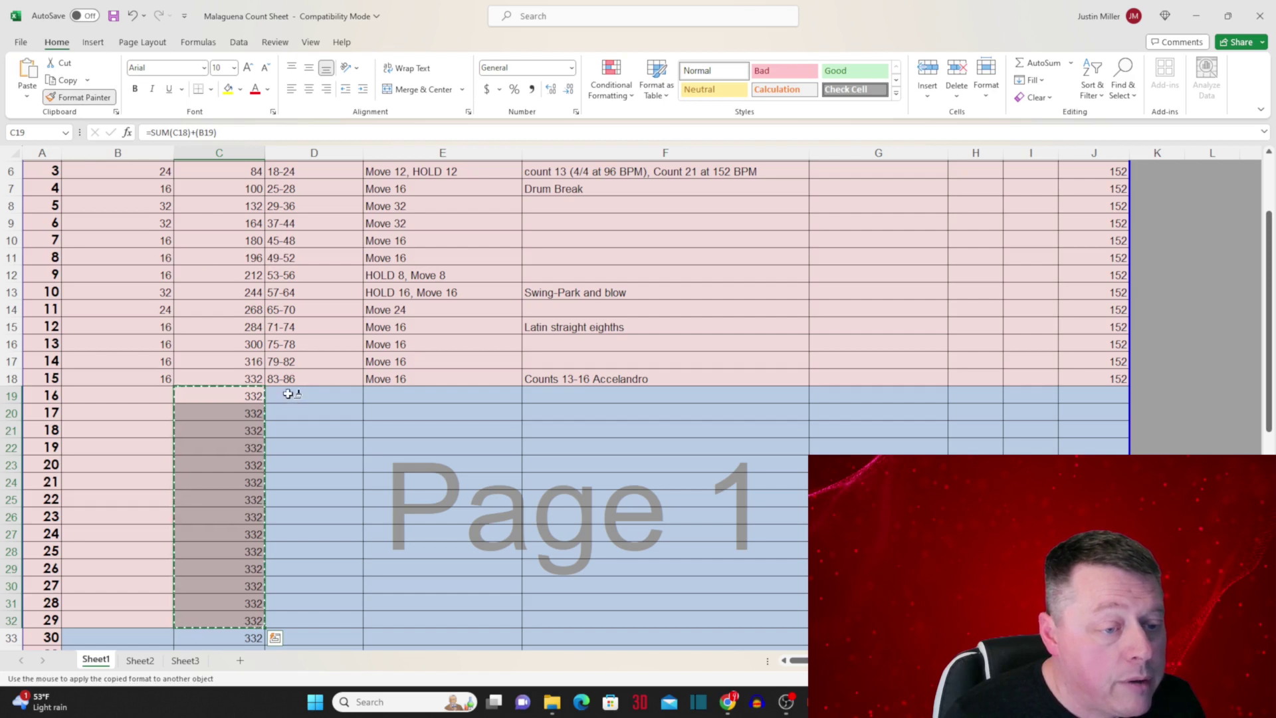
left_click(288, 394)
Step: Carry the same pink formatting across the Note 1 through Tempo columns for pages 16 to 29
left_click(83, 97)
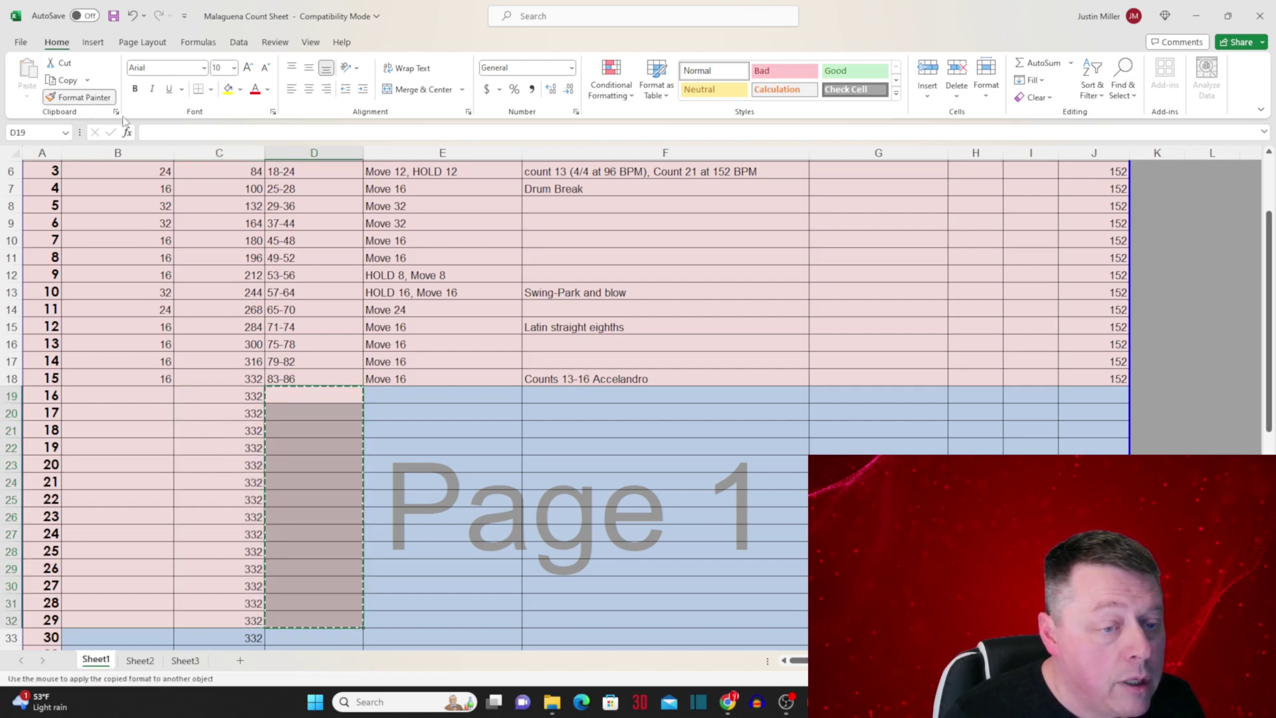
left_click(414, 394)
left_click(83, 98)
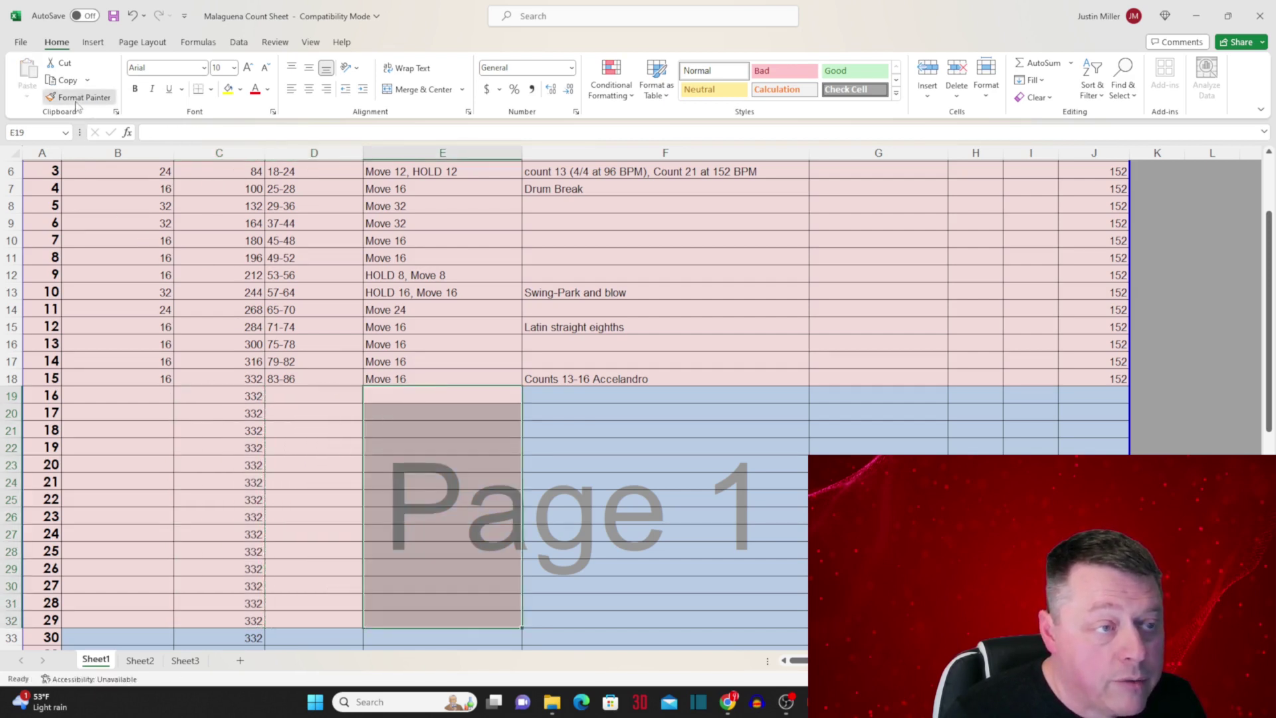
left_click(525, 387)
left_click(88, 100)
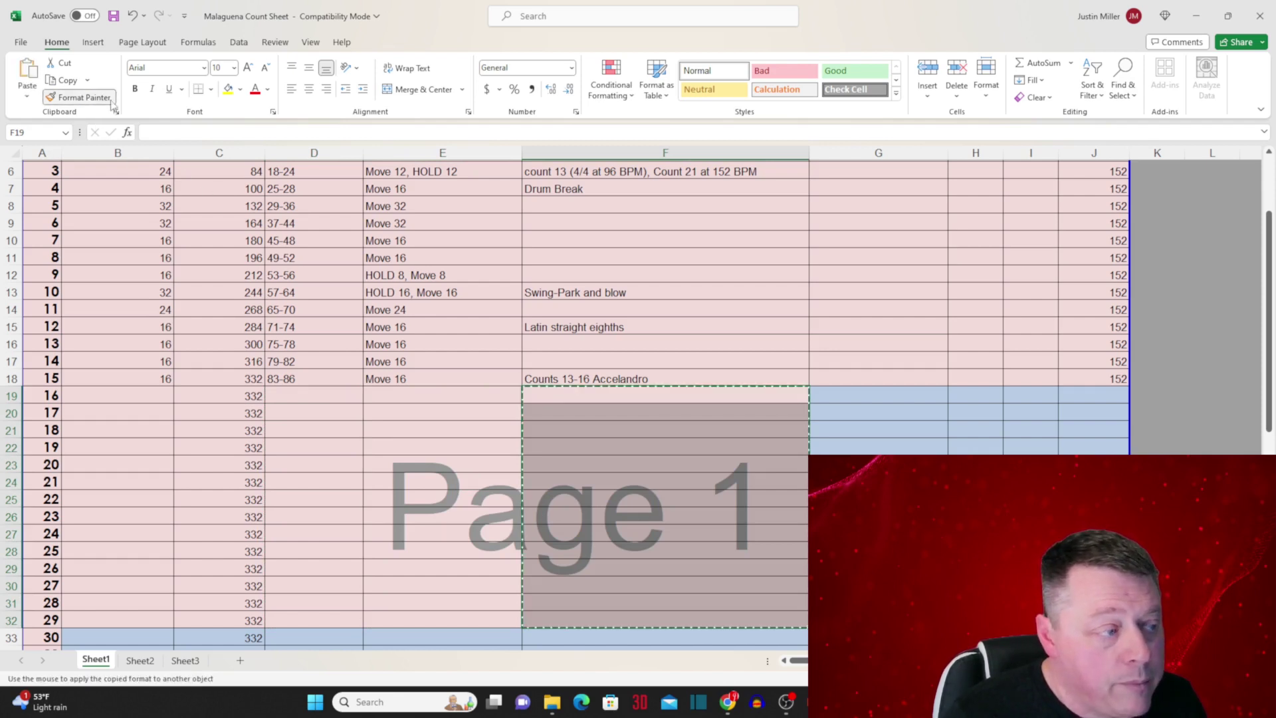
left_click(884, 391)
left_click(83, 97)
left_click_drag(962, 395, 1089, 393)
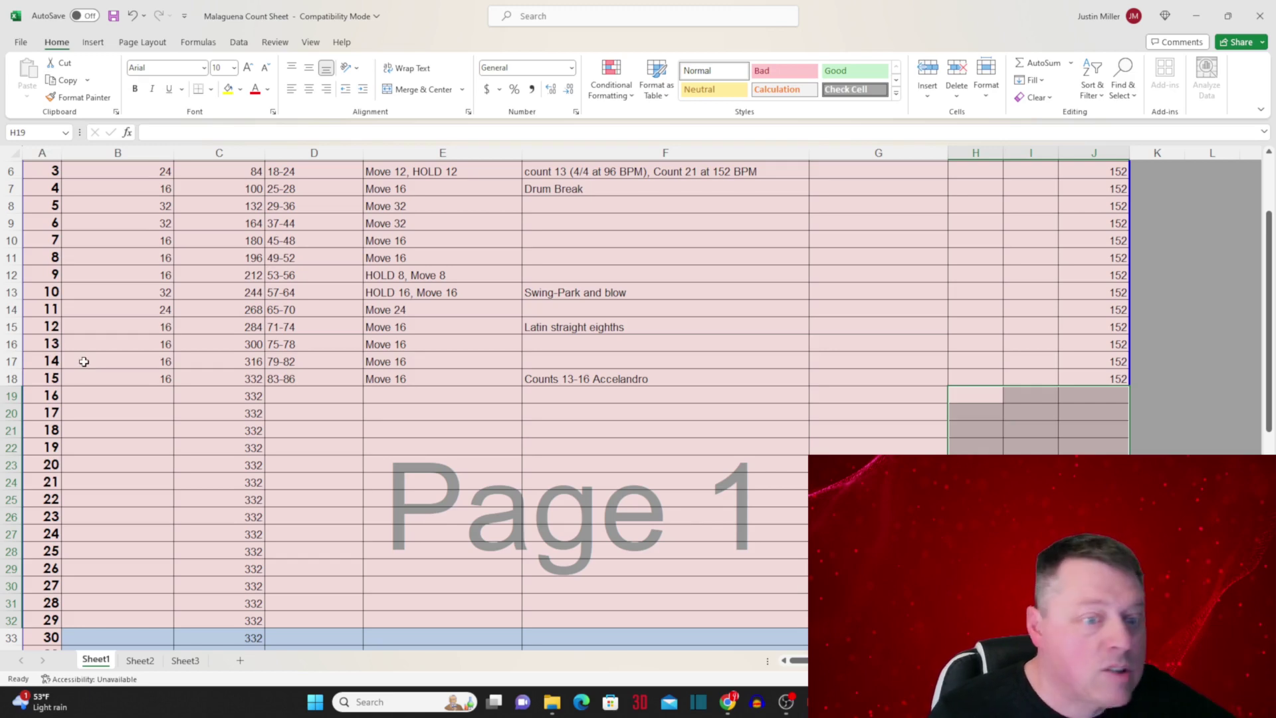
Step: Look over the page numbering and row colouring down the count sheet
left_click_drag(310, 472, 275, 449)
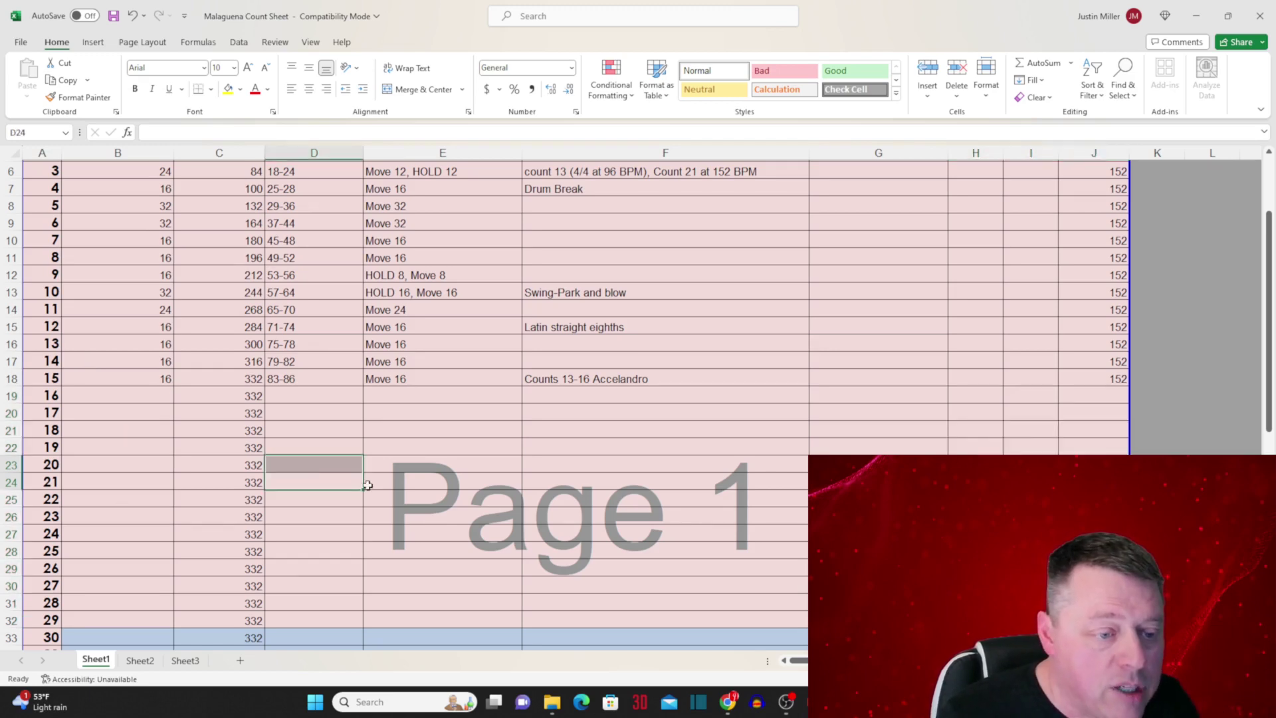
key("Right")
scroll(352, 453, "up", 2)
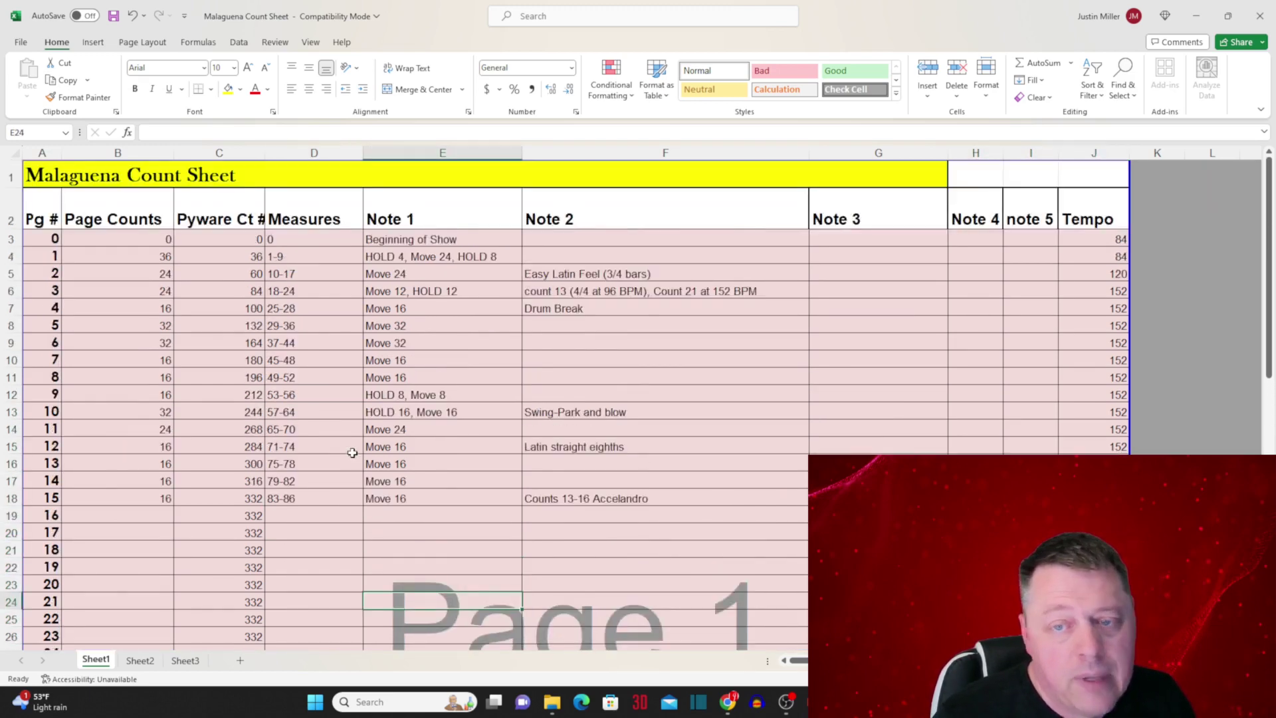
scroll(353, 452, "down", 1)
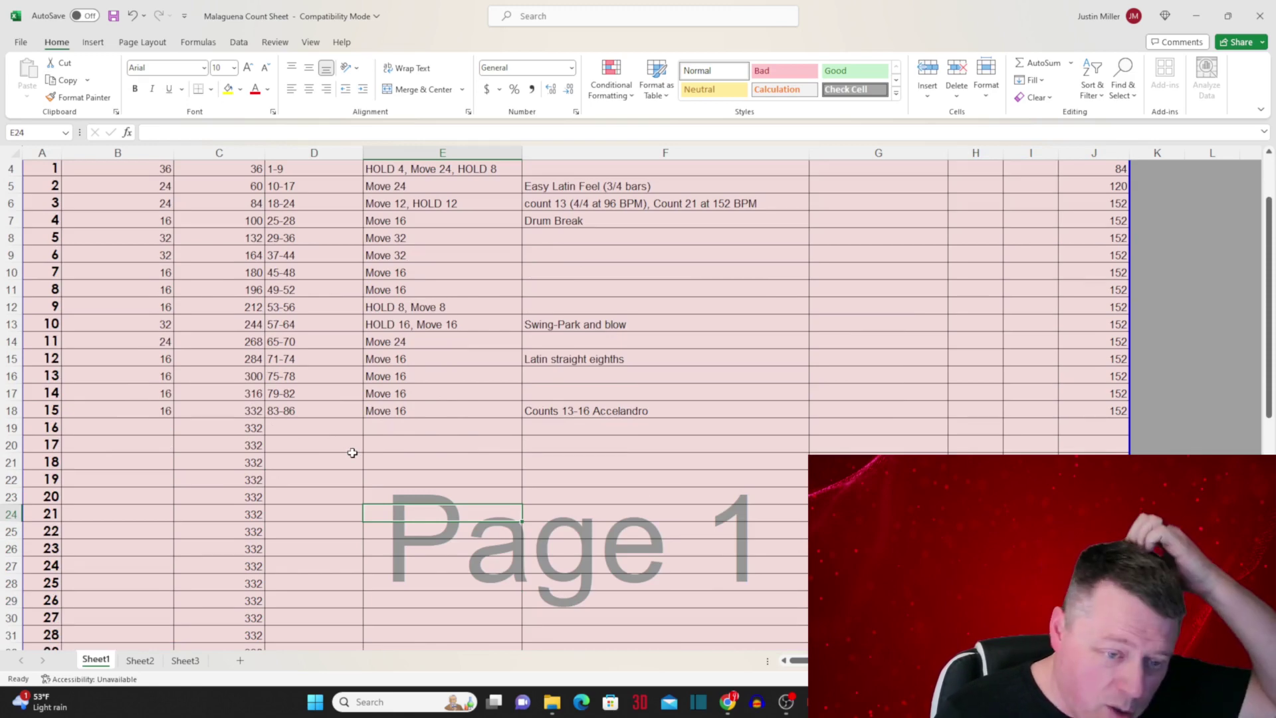
scroll(353, 453, "down", 5)
scroll(353, 452, "up", 5)
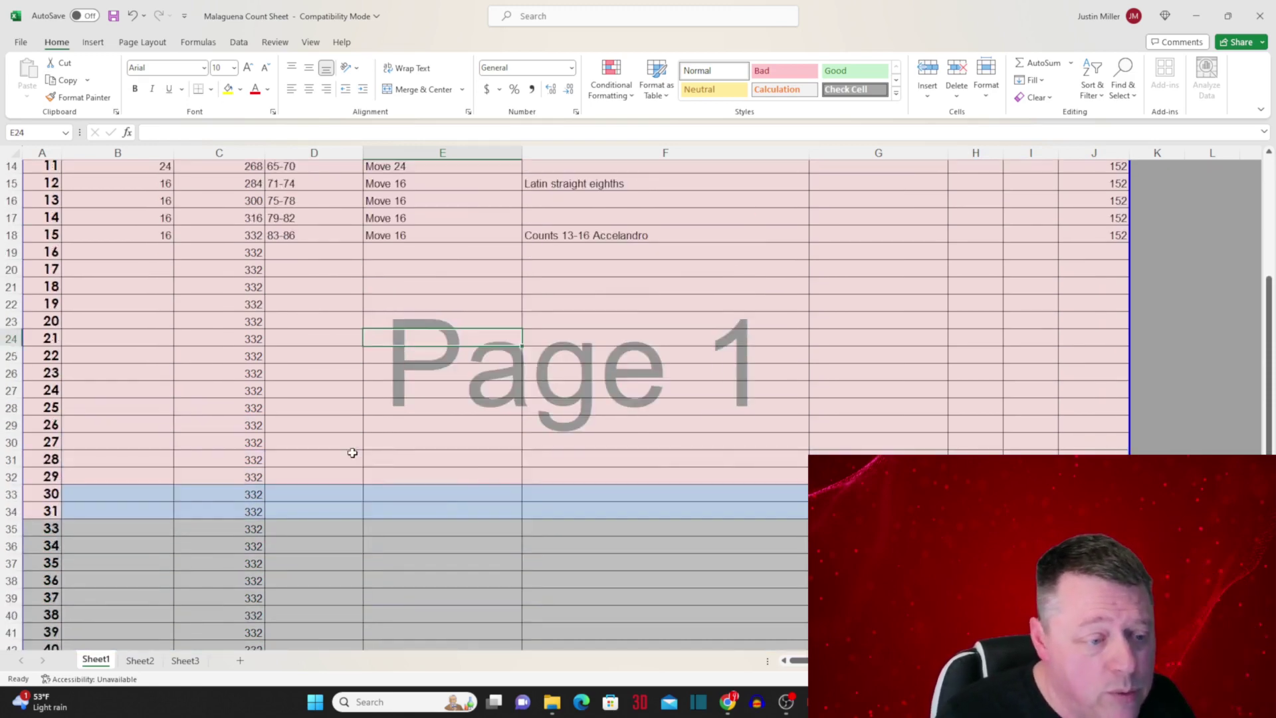
scroll(353, 452, "down", 1)
scroll(352, 453, "up", 2)
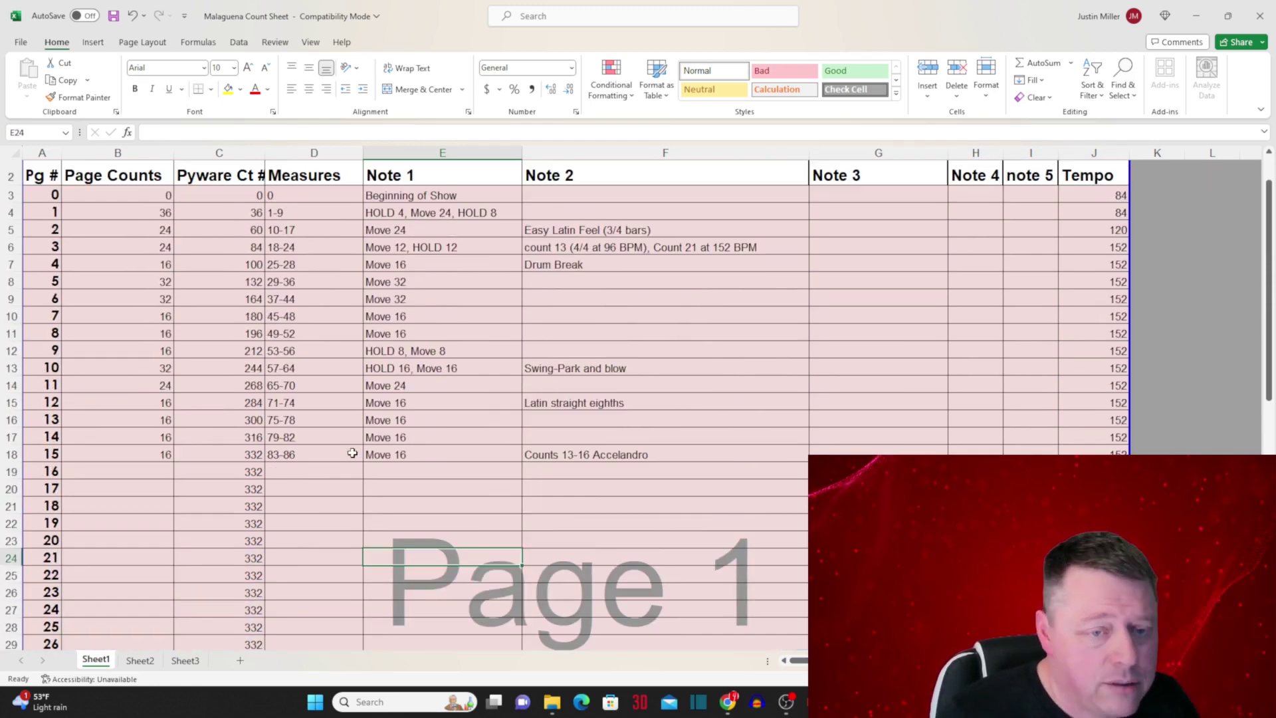
scroll(352, 453, "down", 1)
left_click(385, 473)
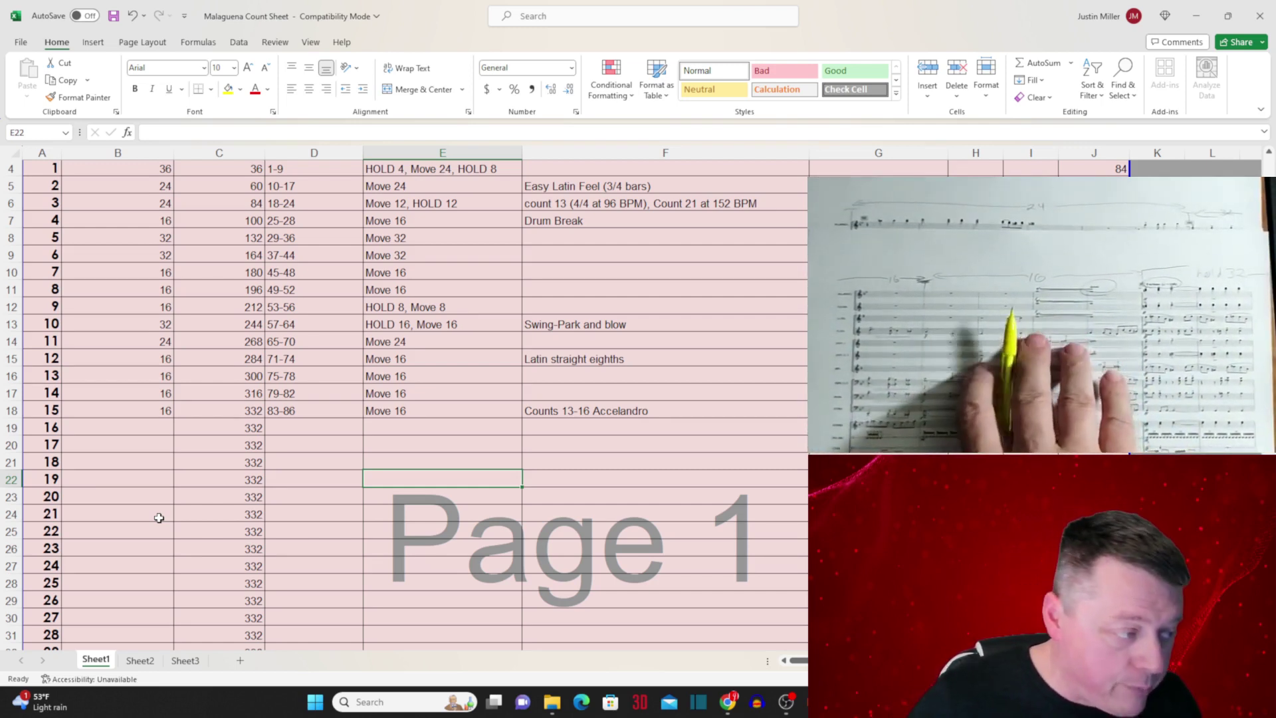
Step: Fill in page 16 with 32 page counts and measures 87-94
left_click(164, 426)
type("32")
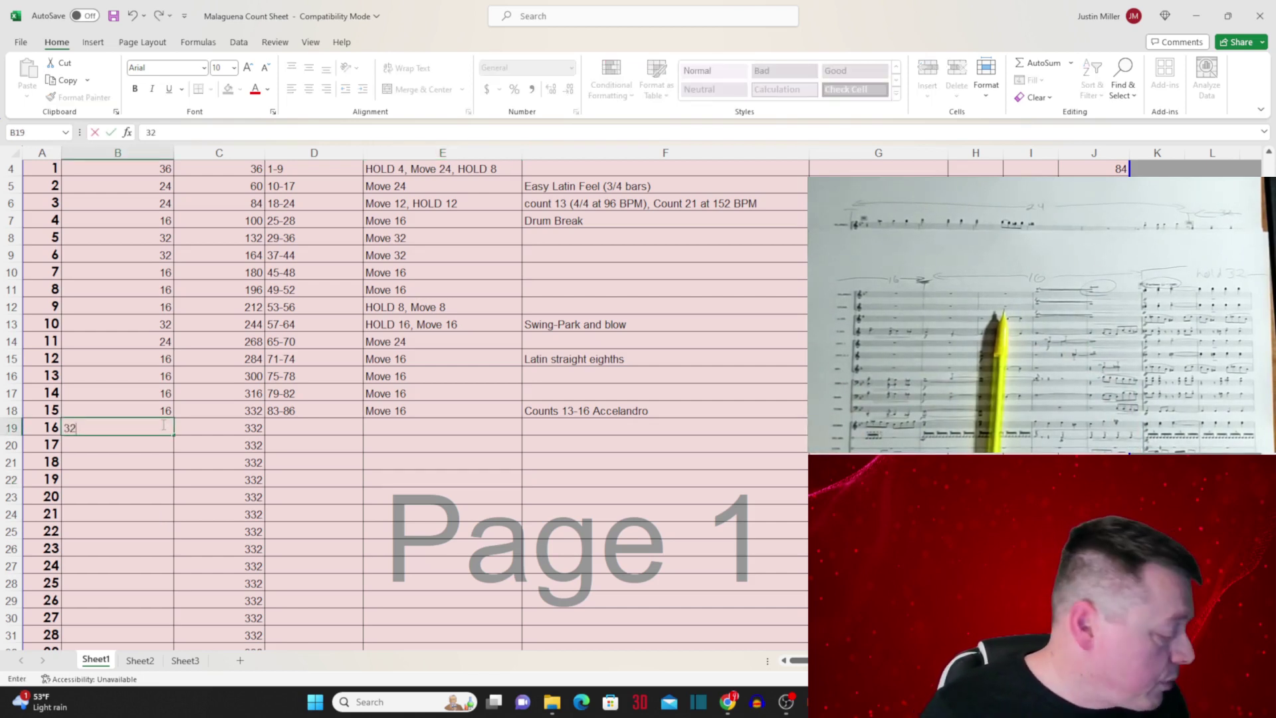
key("Tab")
key("Tab")
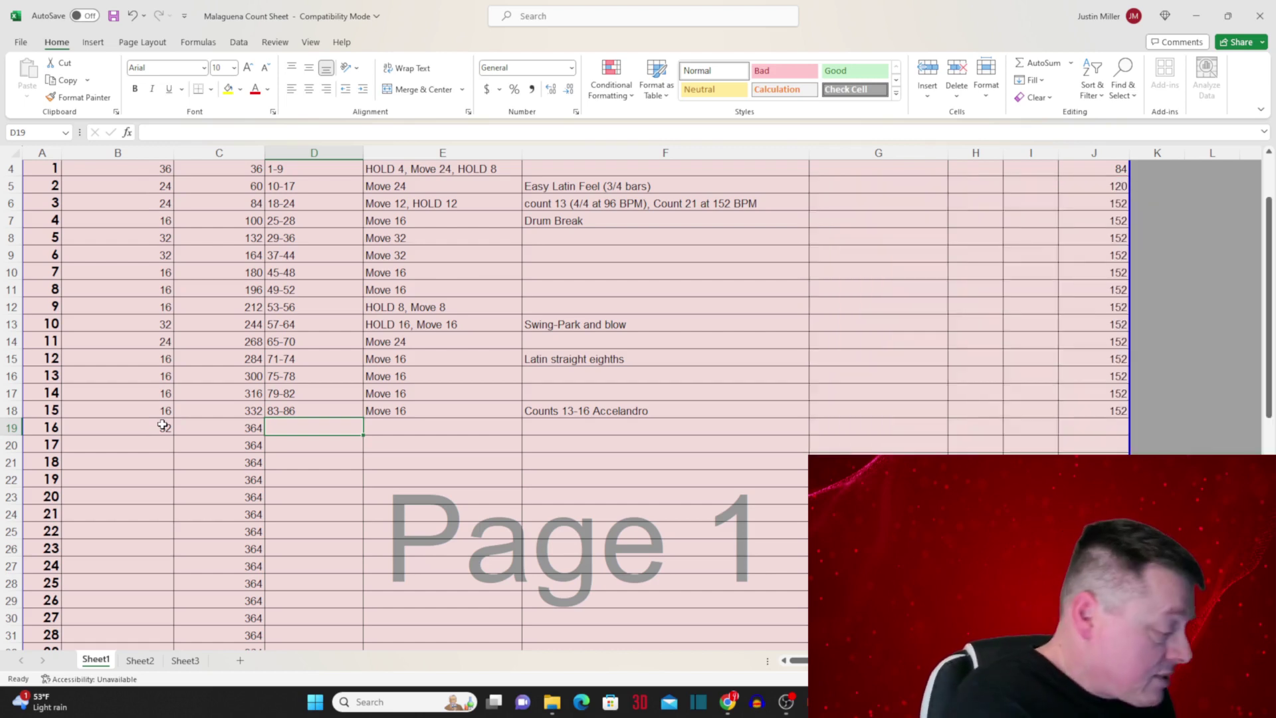
type("87-94")
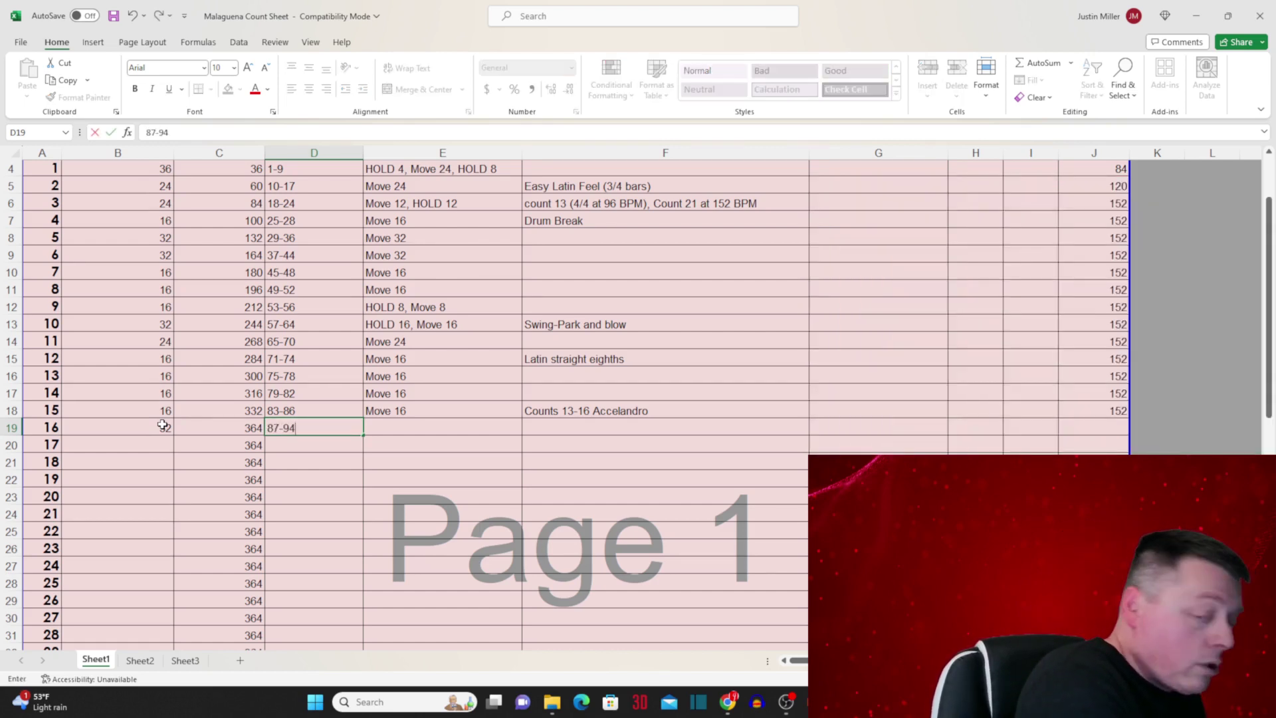
key("Tab")
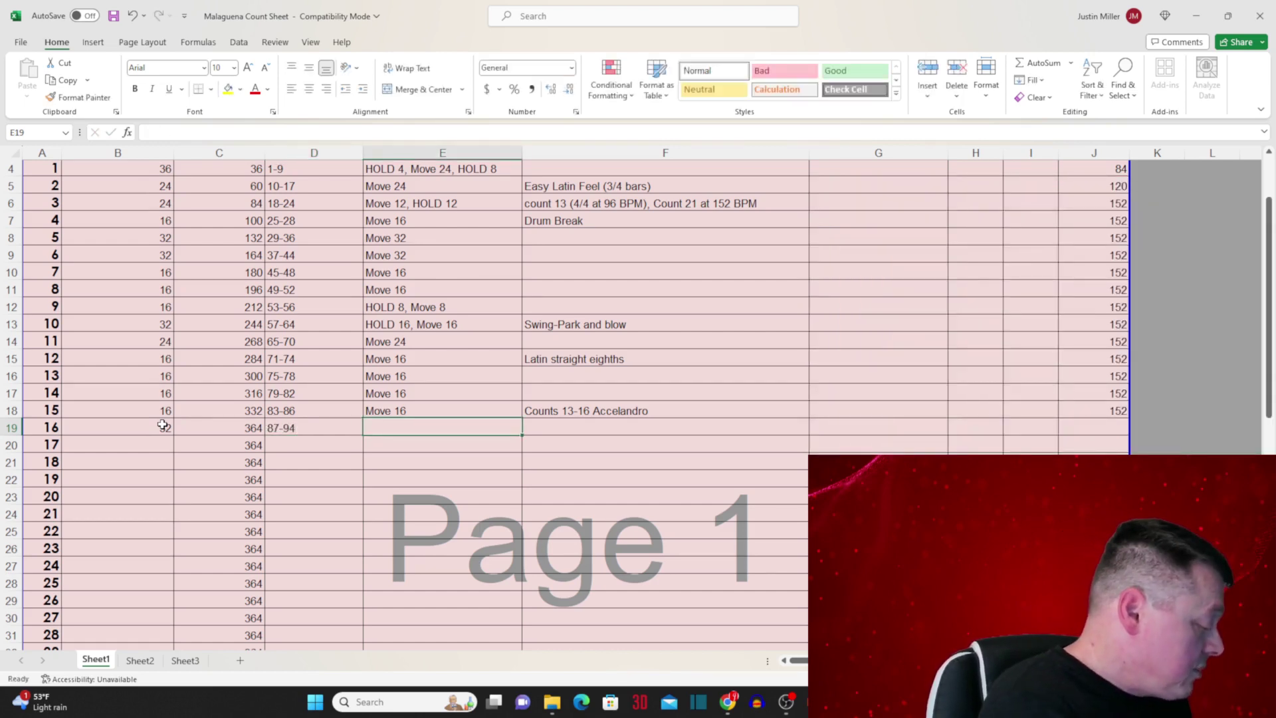
Step: Complete page 16 with the notes "HOLD 32" and "Park and Blow" and a tempo of 160
type("HOLD 32")
key("Tab")
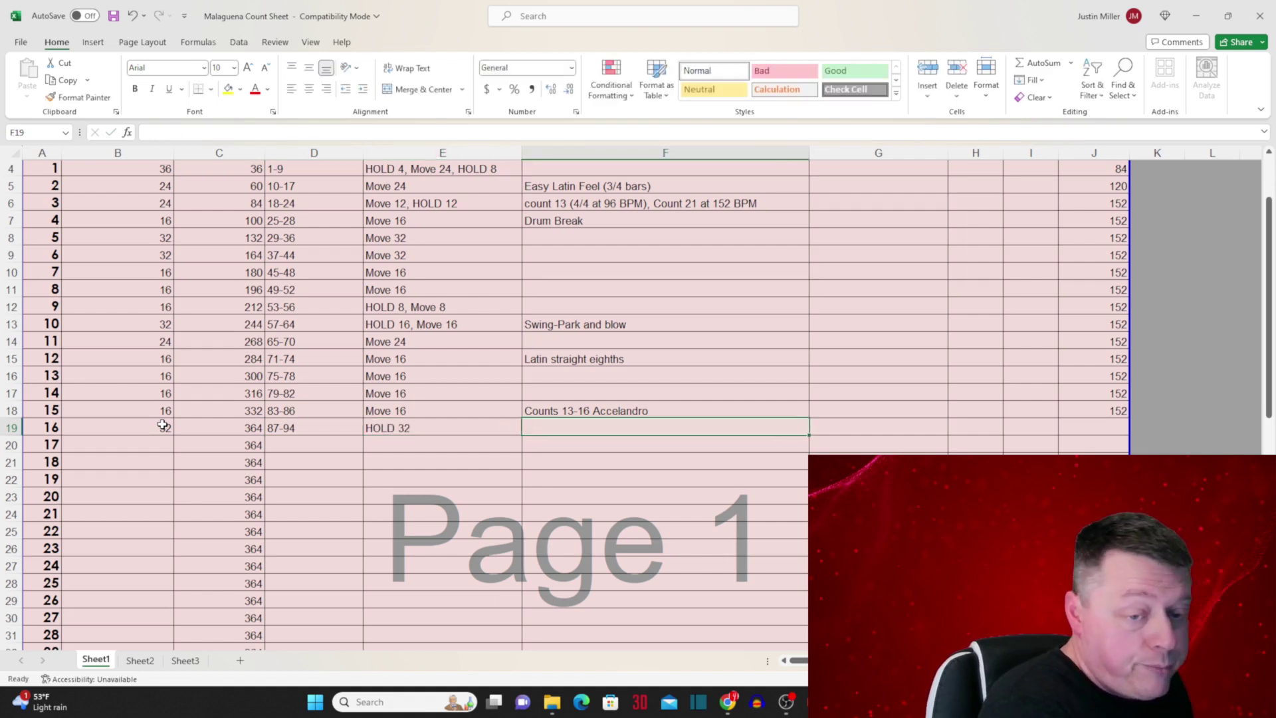
type("C")
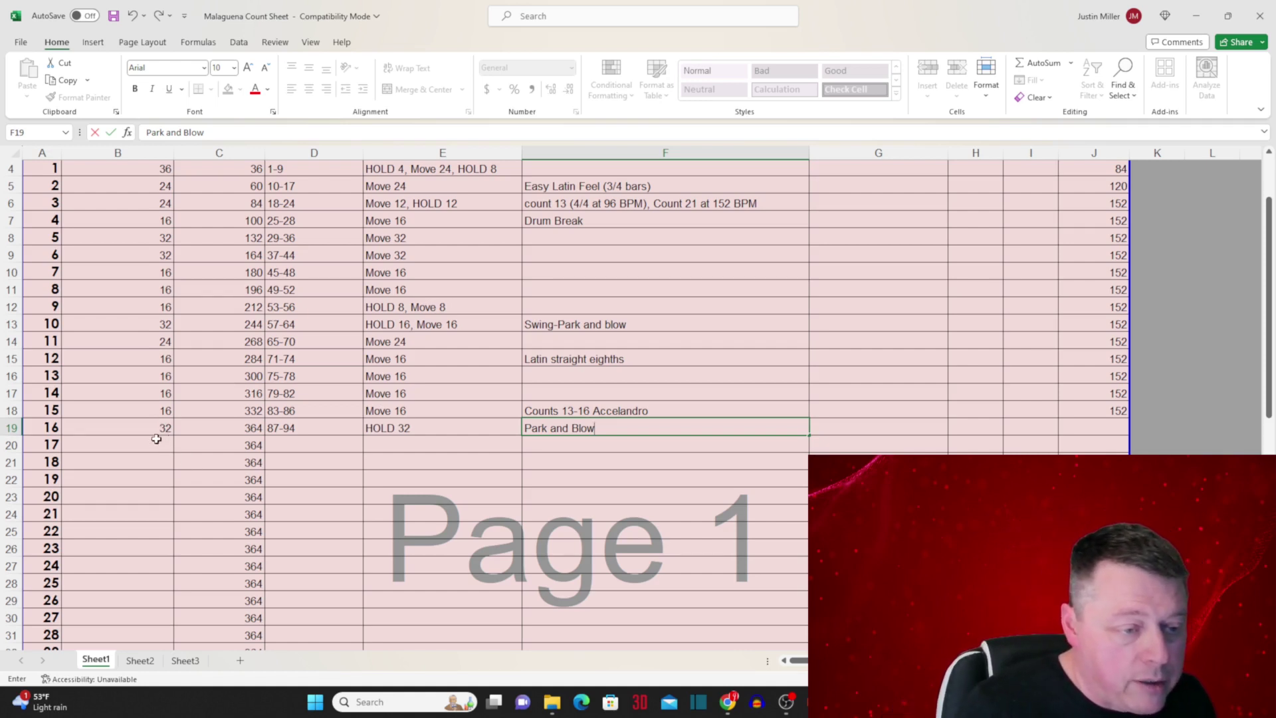
left_click(156, 439)
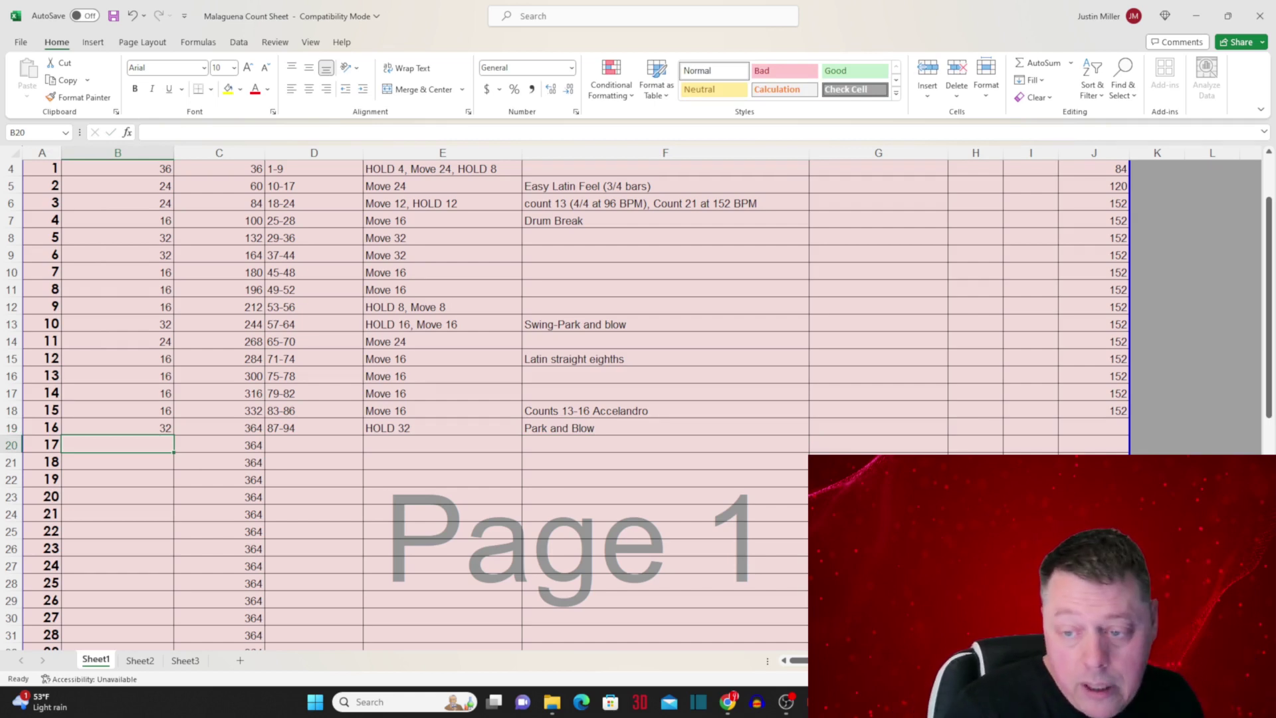
left_click(1117, 428)
type("16")
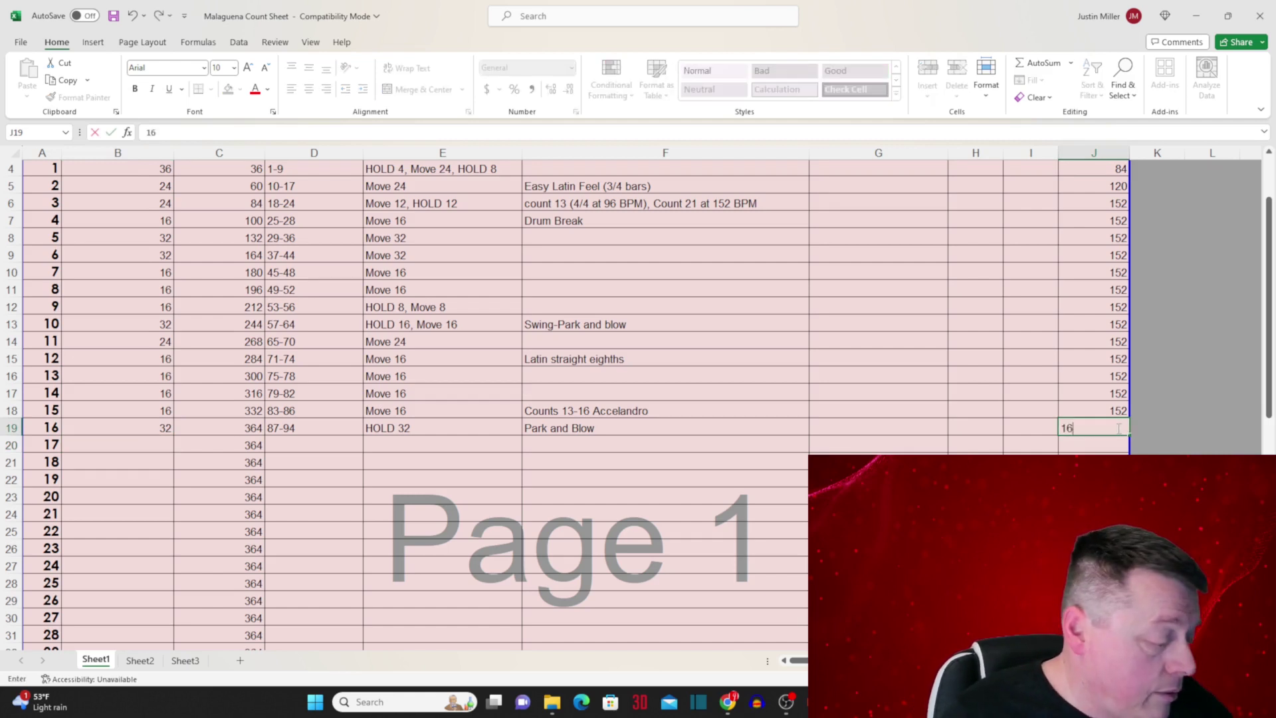
type("0")
key("Return")
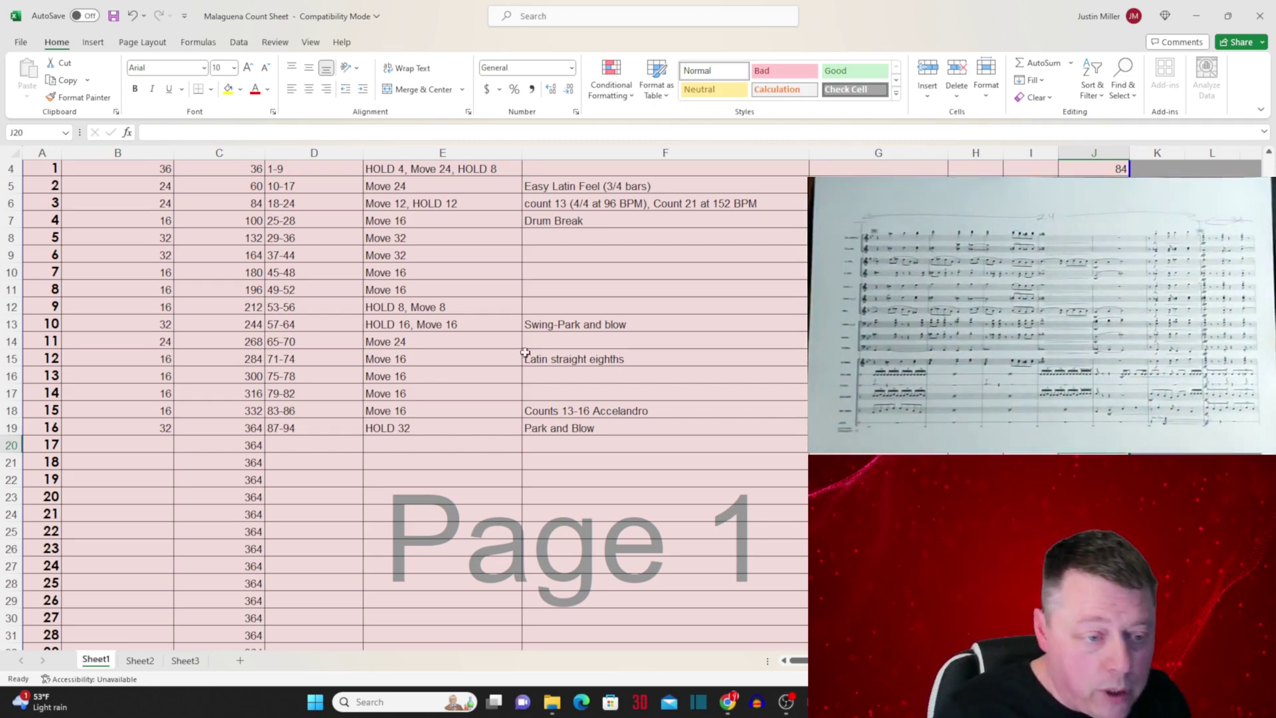
Step: Fill in page 17 with 24 page counts, measures 95-100 and "Move 24", and copy page 16's 160 tempo down to pages 17 and 18
left_click(146, 442)
type("24")
key("Tab")
key("Tab")
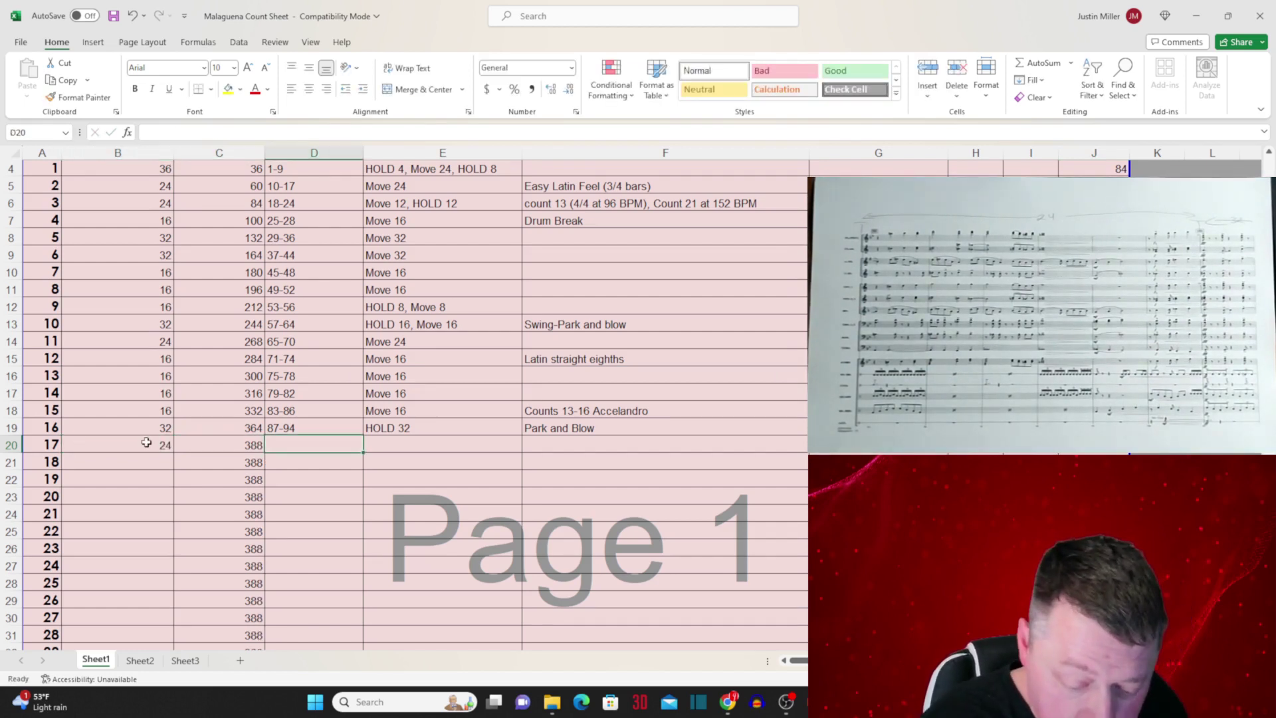
type("95")
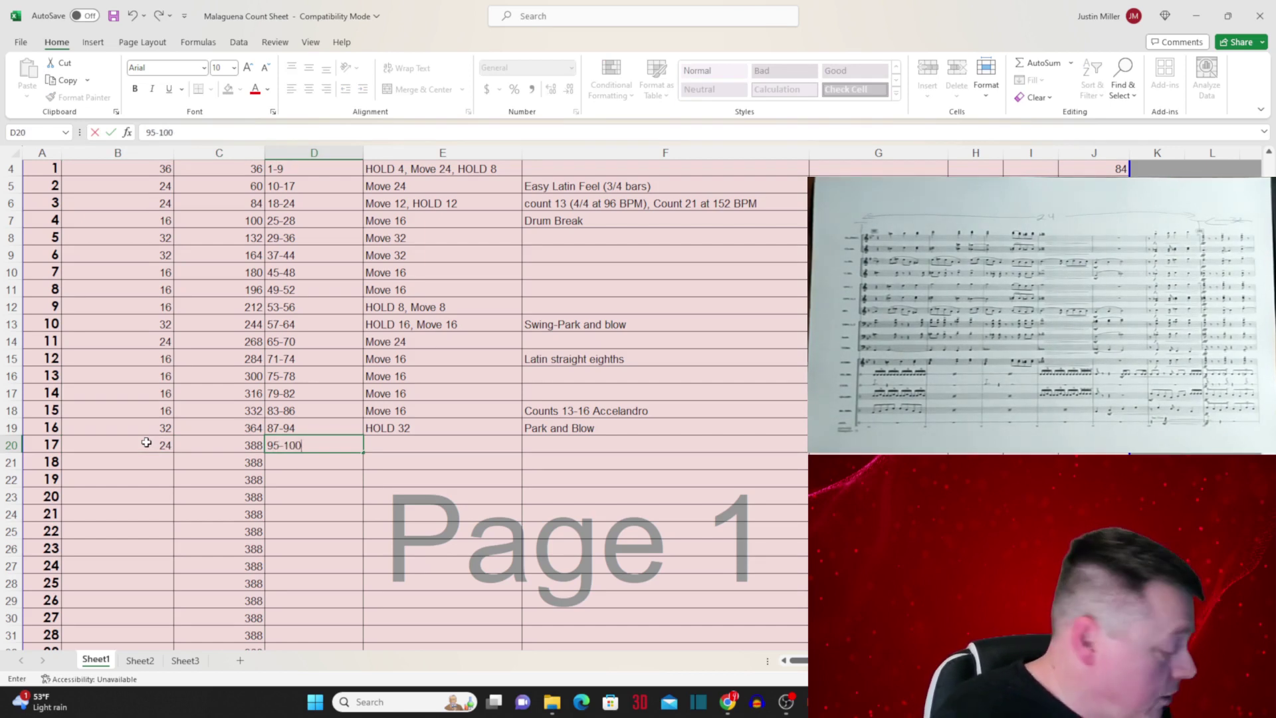
type("-100")
key("Tab")
type("Move 24")
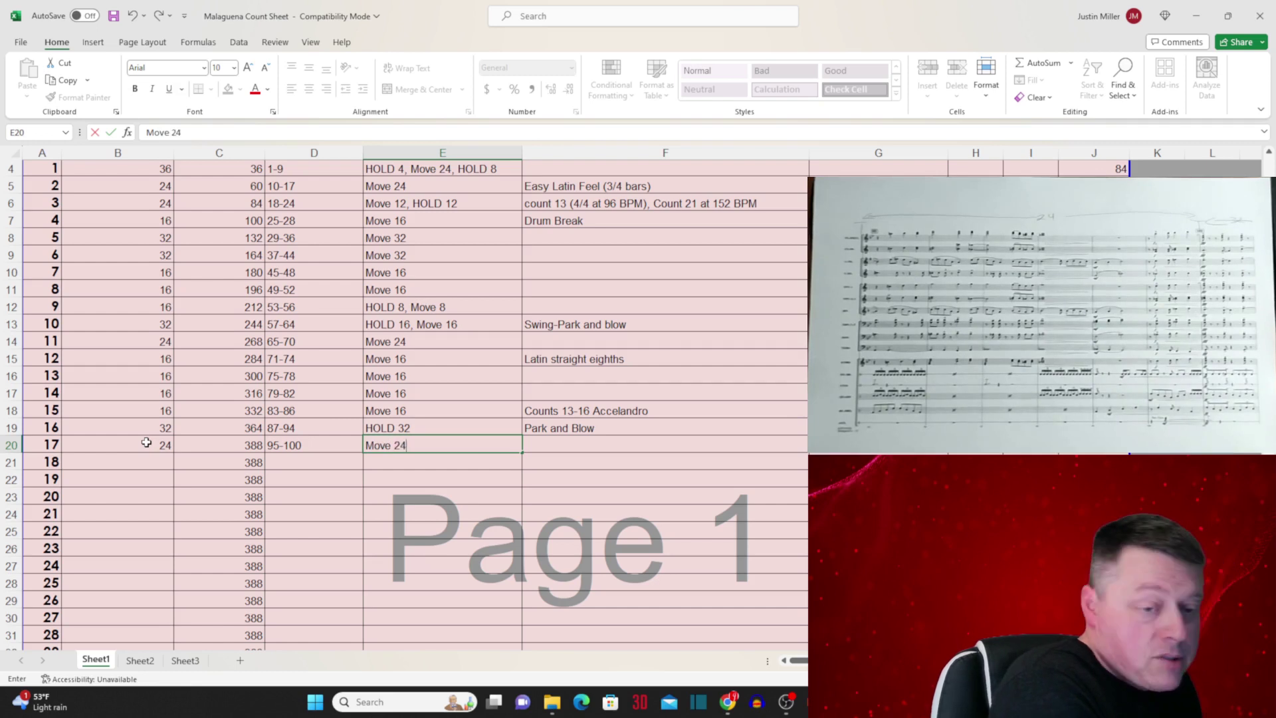
key("Tab")
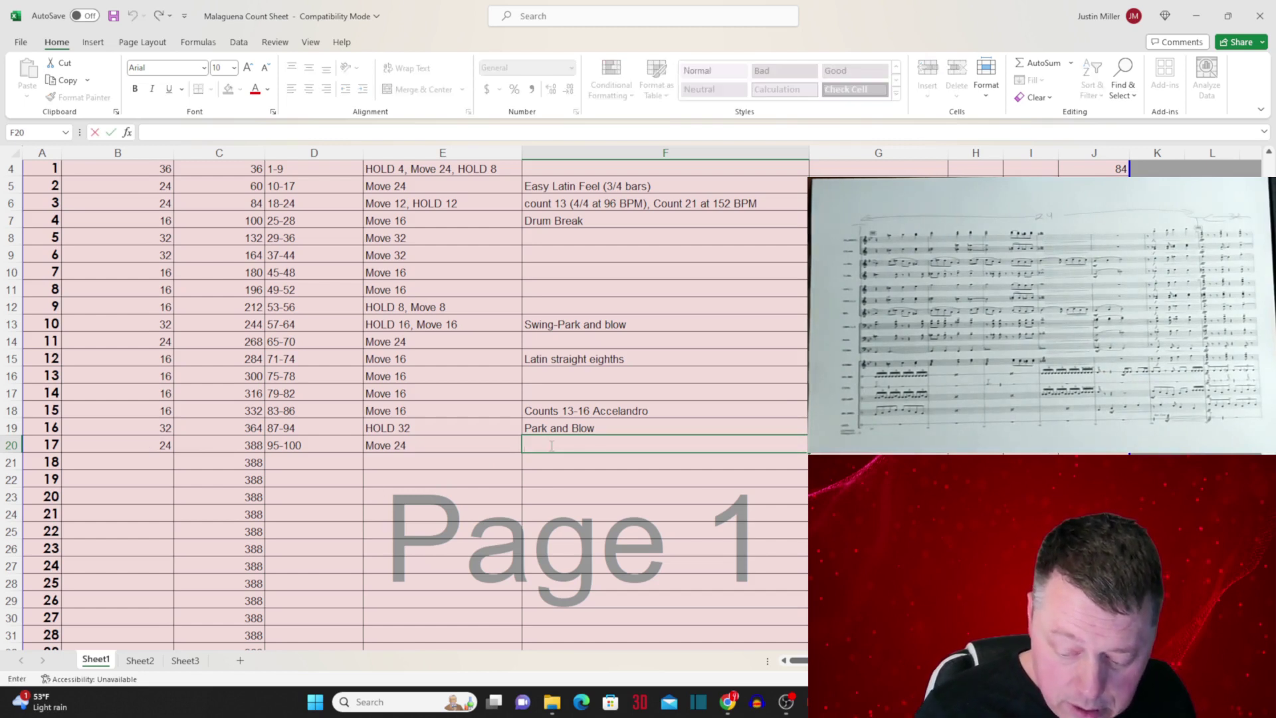
left_click(1094, 427)
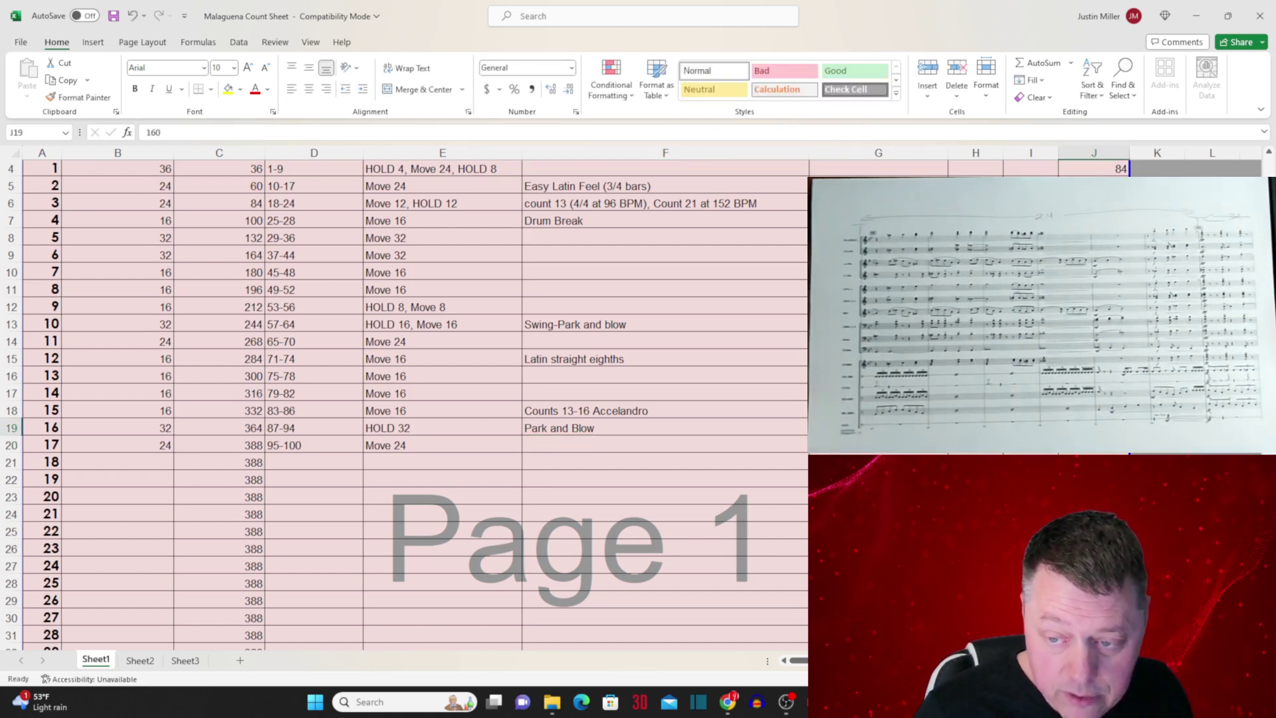
left_click_drag(1128, 436, 1129, 440)
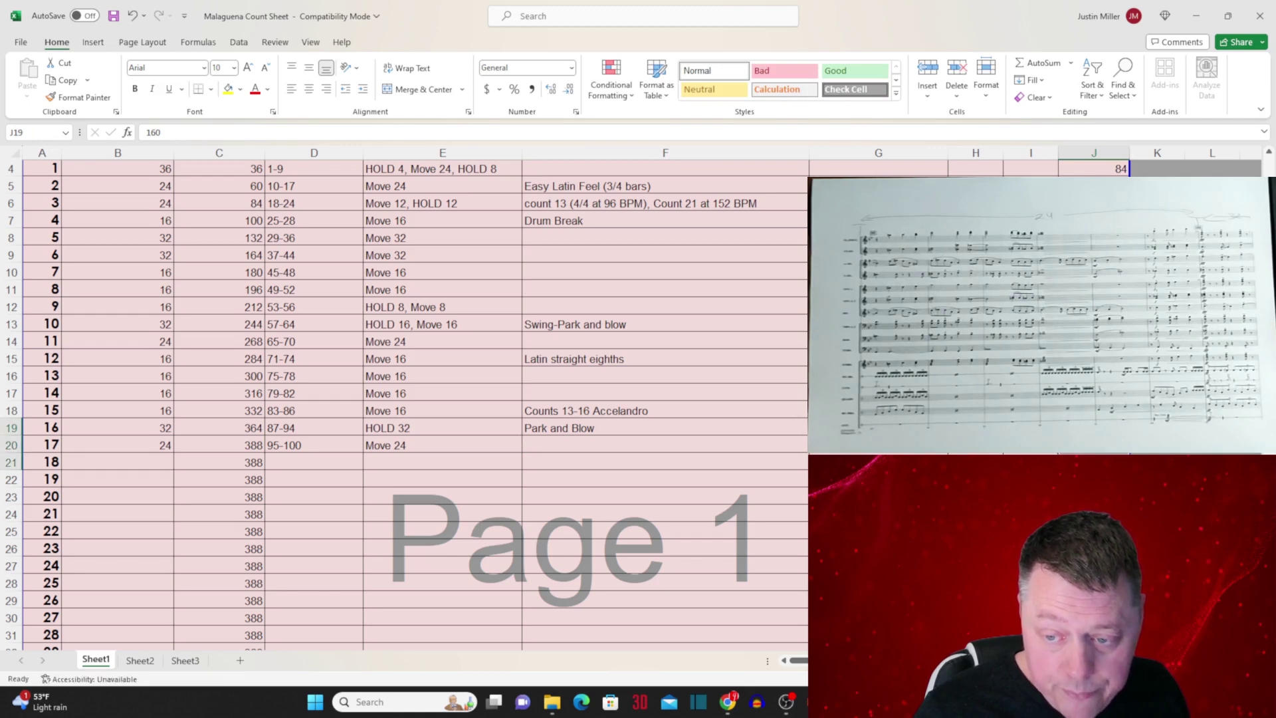
Step: Enter 32 page counts and the measures "101 to END" for page 18
left_click(153, 459)
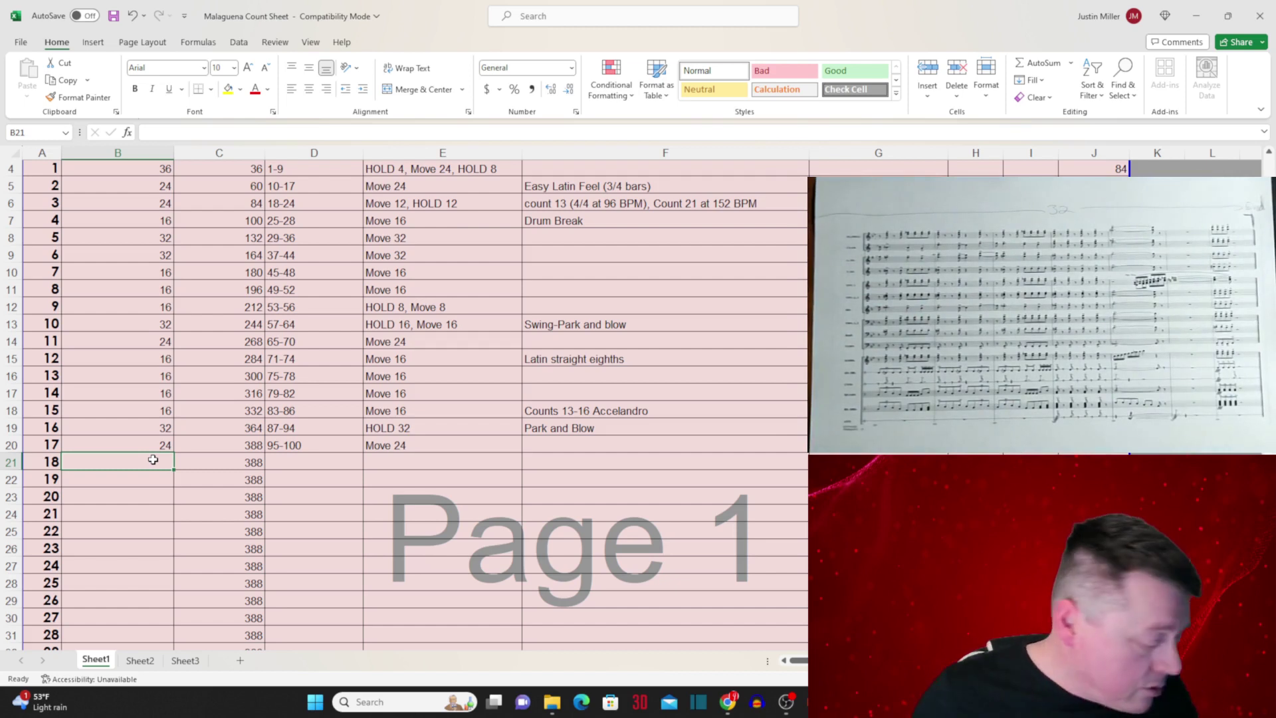
type("101")
key("BackSpace")
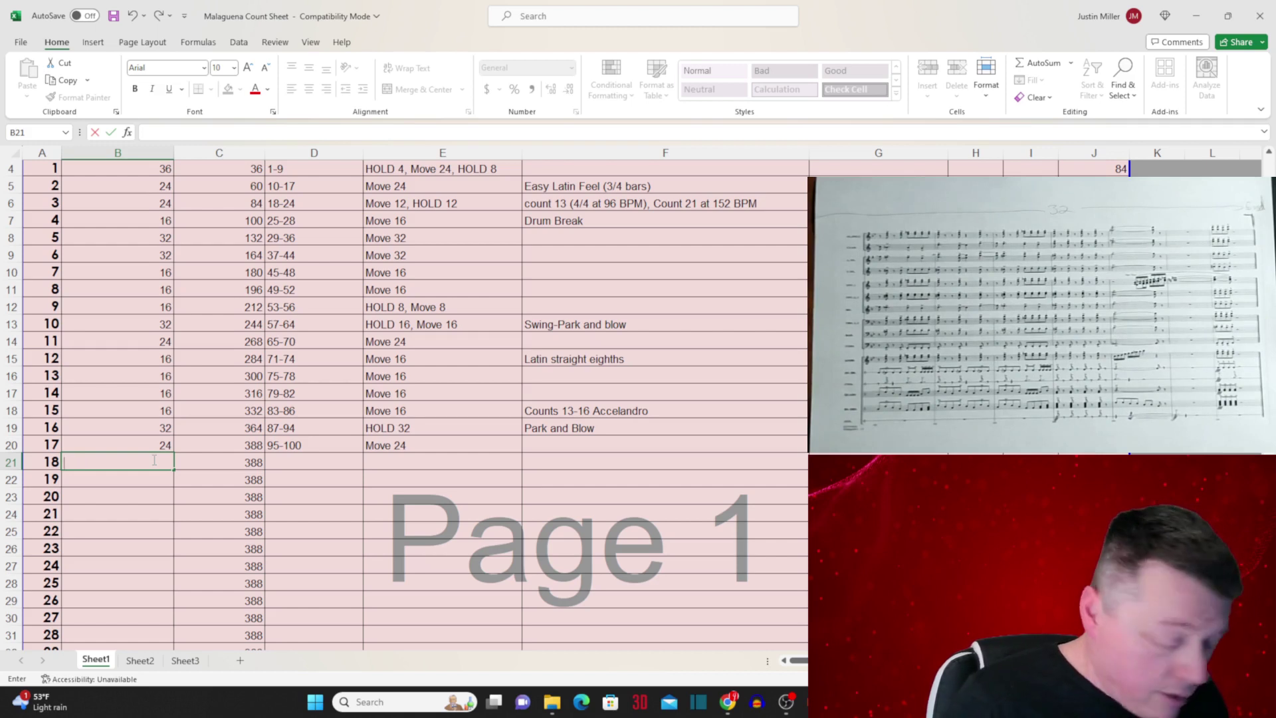
key("Tab")
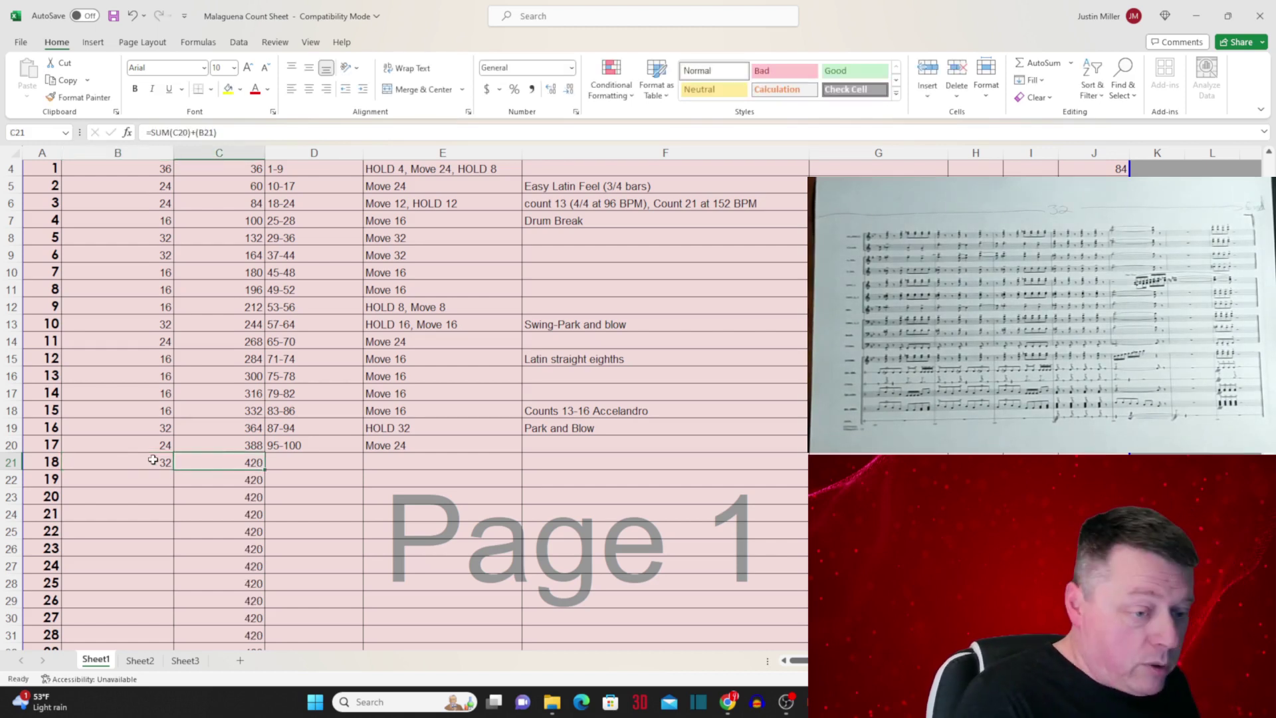
key("Tab")
type("101")
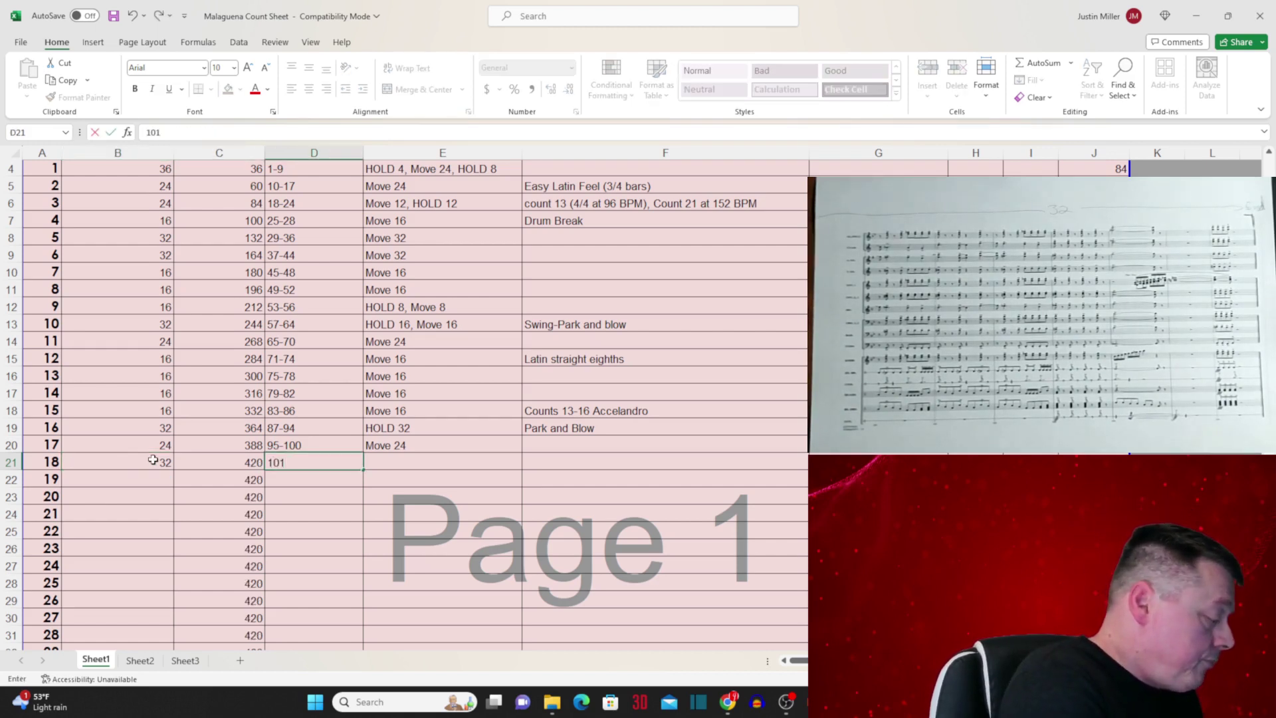
type(" to END")
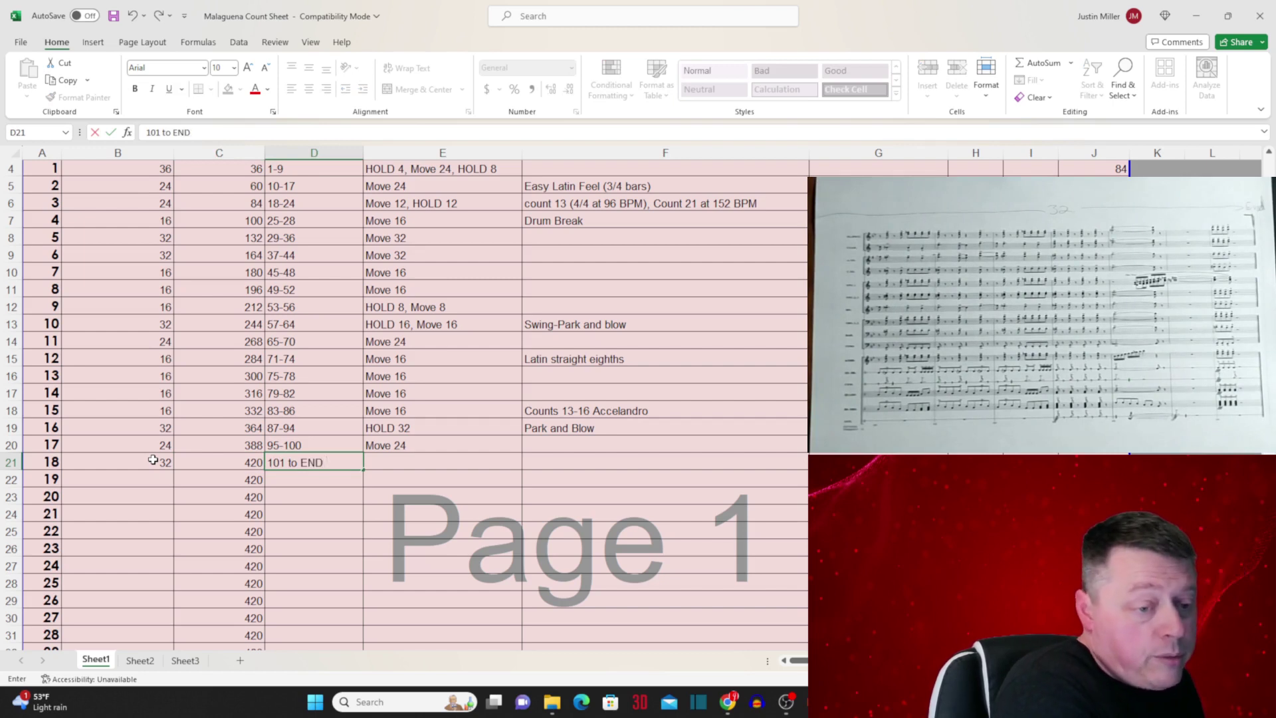
key("Tab")
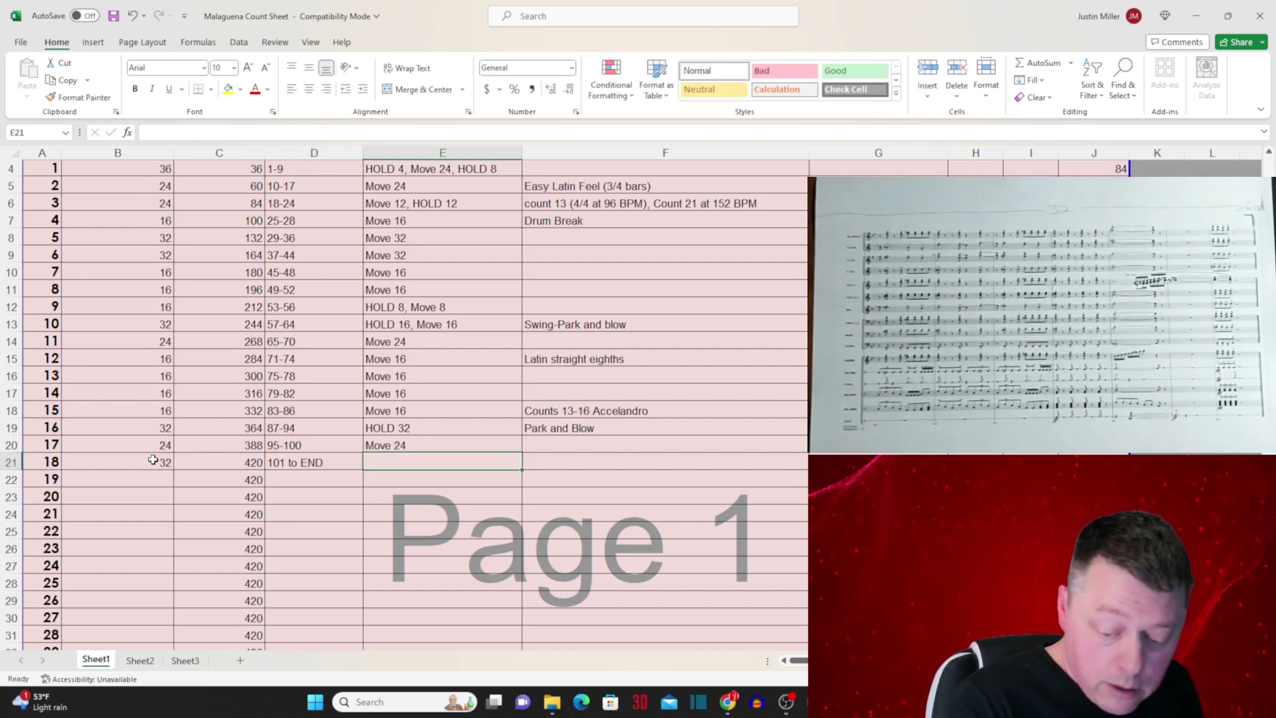
Step: Add the notes "Move 32" and "End of Song" to page 18
type("Mo")
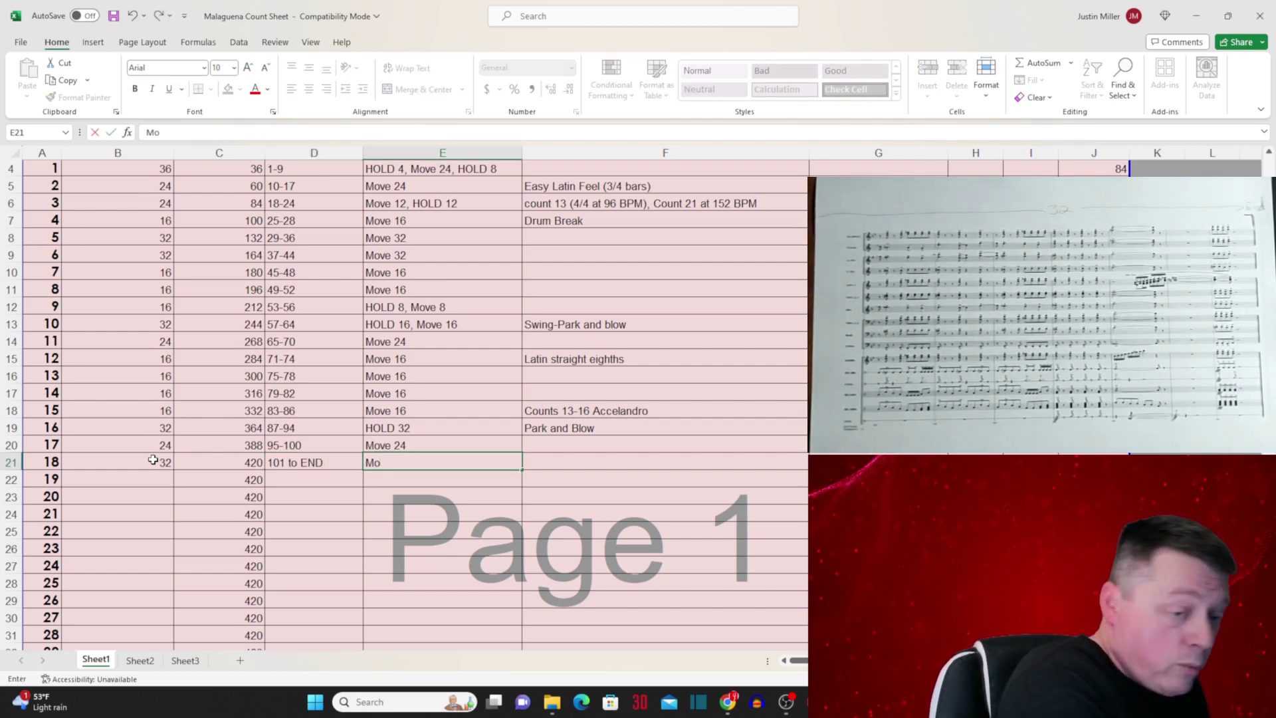
type("ve 32")
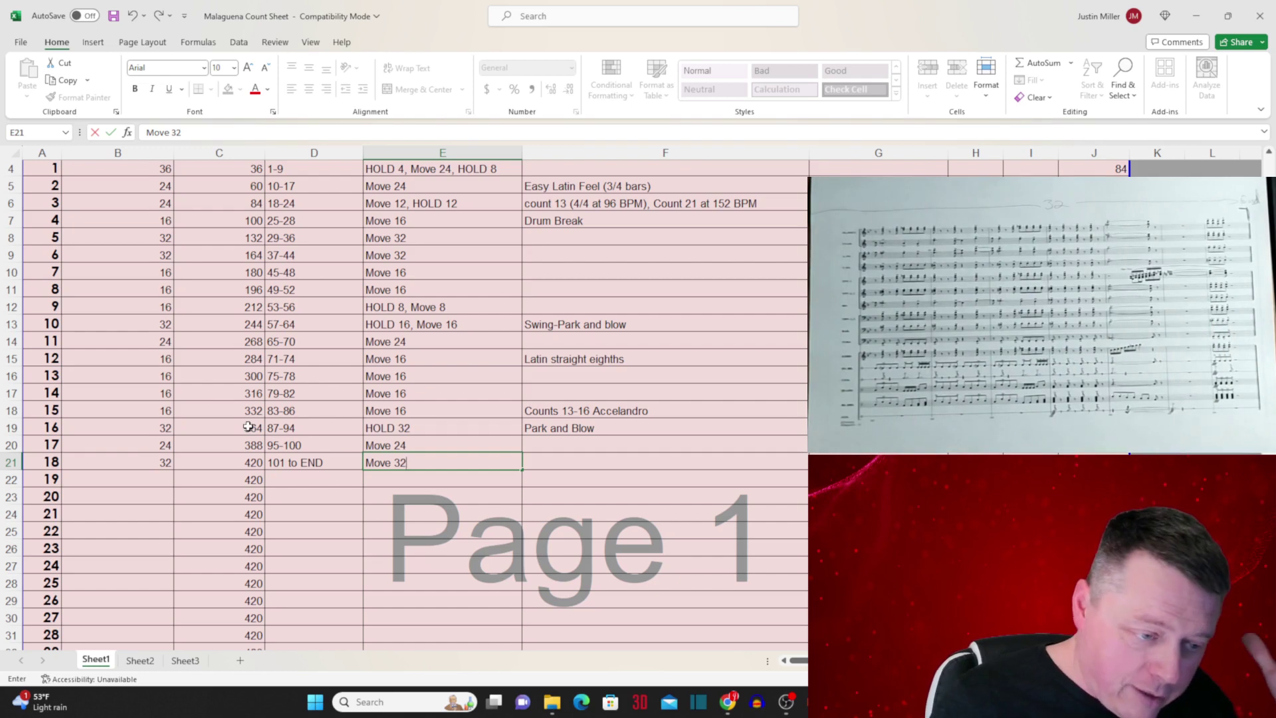
left_click(551, 462)
type("End of Song")
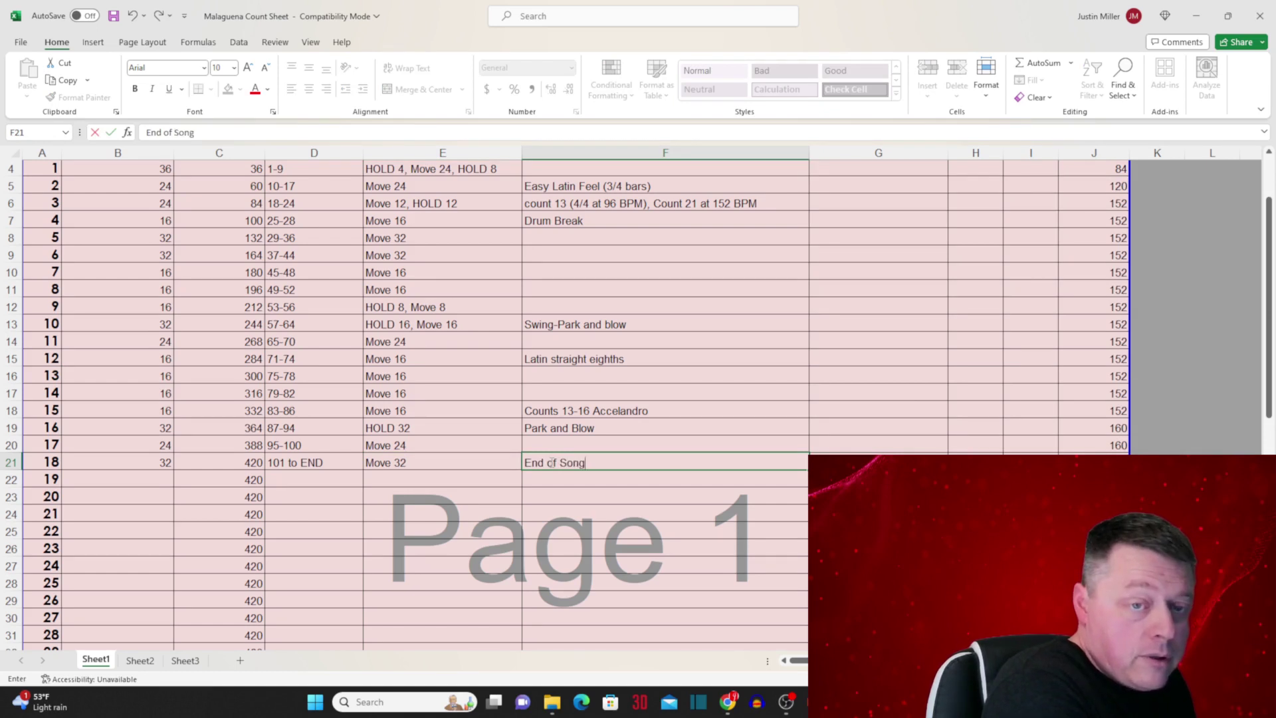
key("Return")
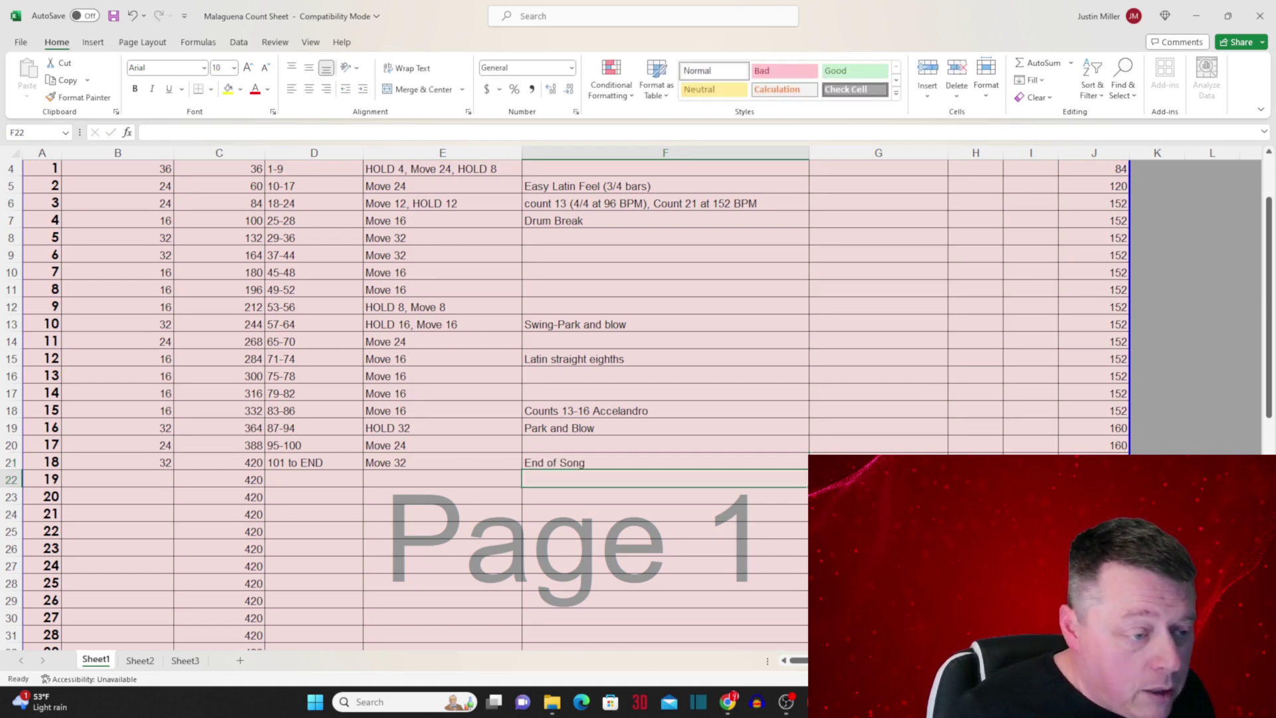
Step: Delete the unused rows below page 18, from page 19 through the end of the count sheet
left_click(10, 479)
left_click_drag(15, 478, 10, 617)
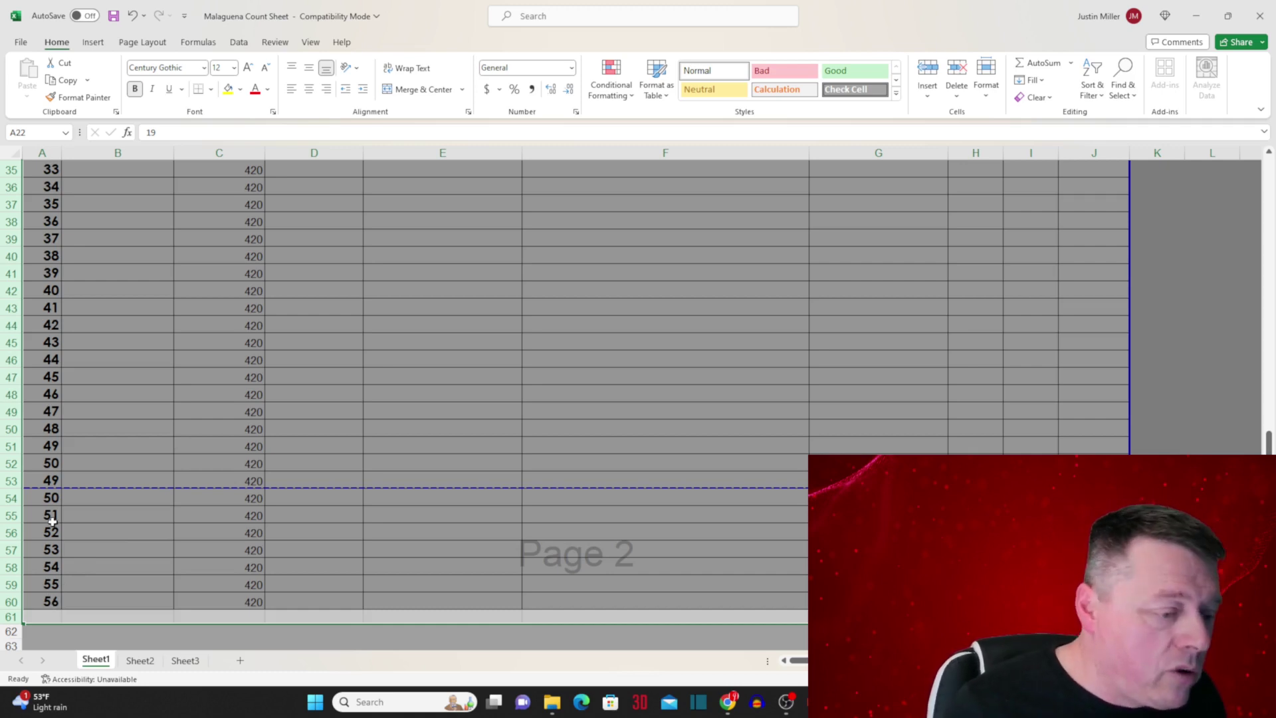
scroll(52, 522, "down", 2)
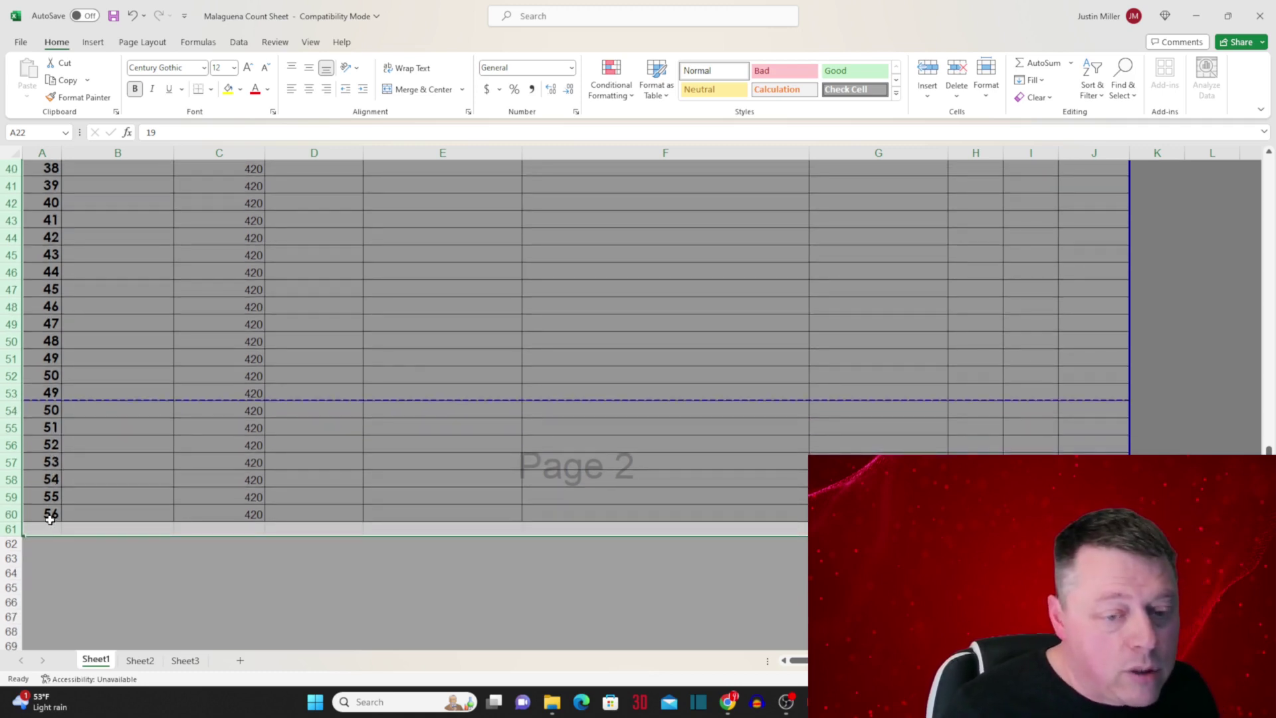
scroll(50, 520, "up", 2)
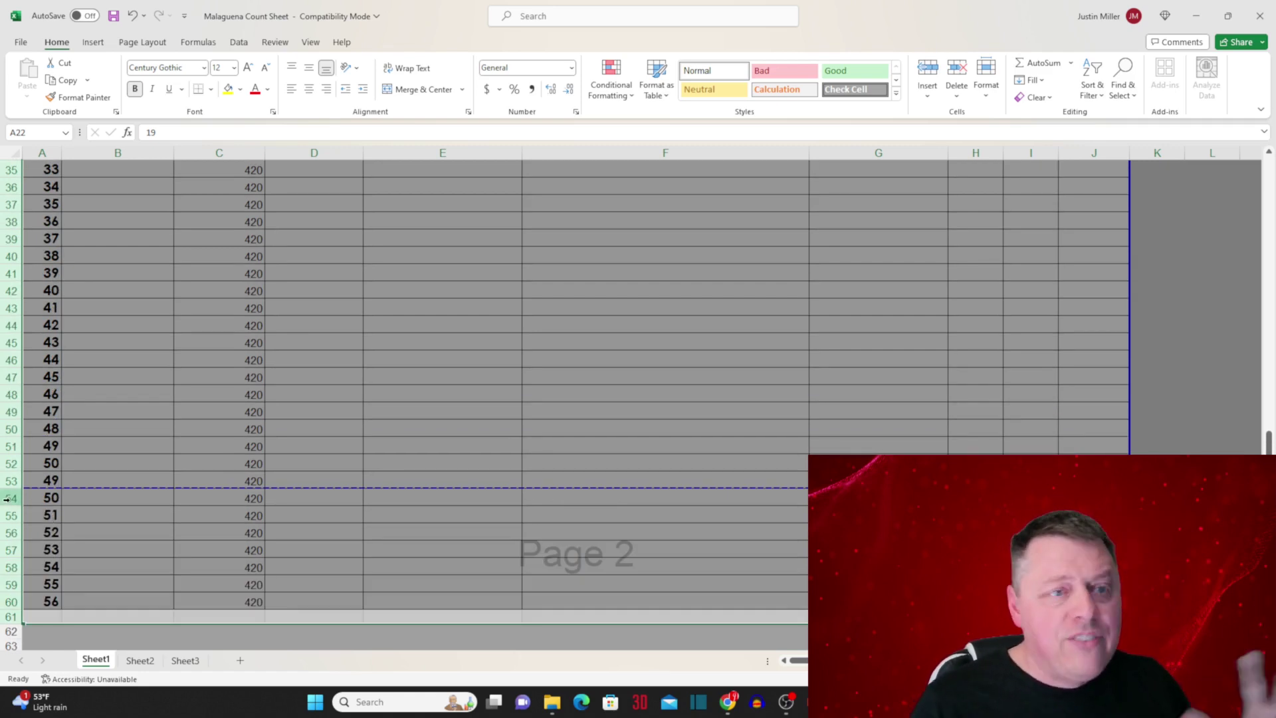
right_click(7, 499)
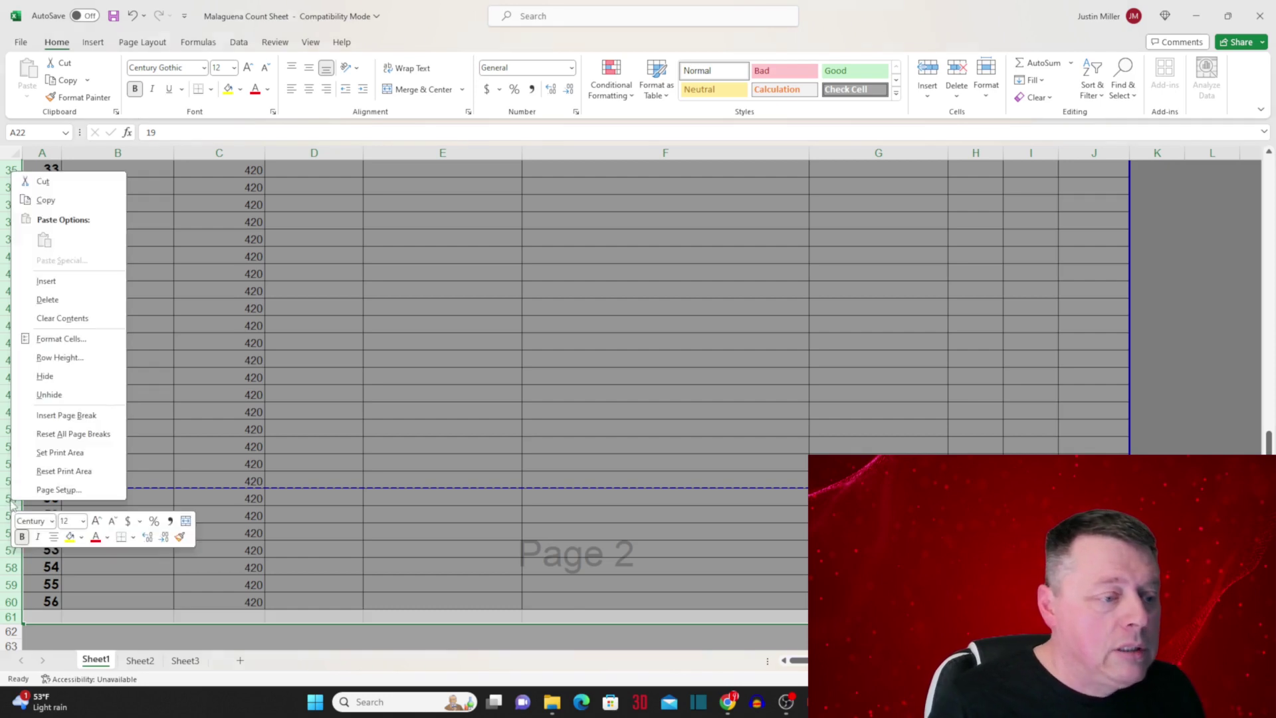
left_click(56, 300)
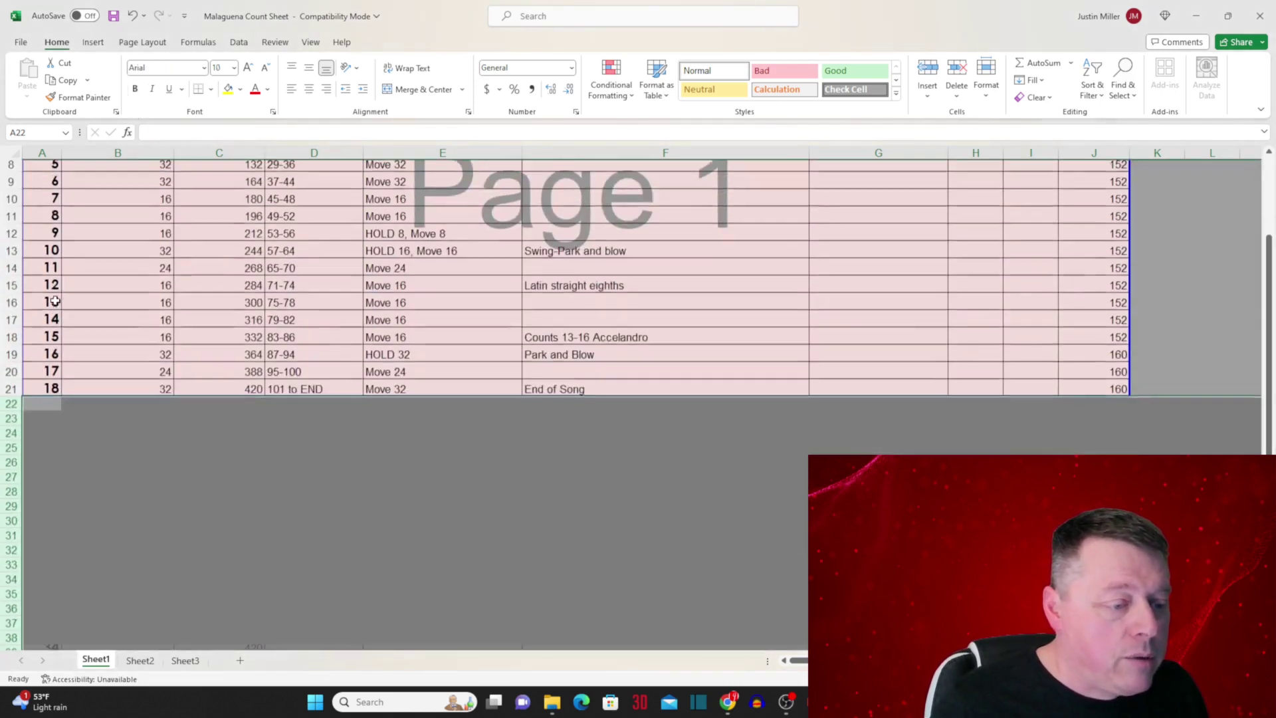
left_click(66, 412)
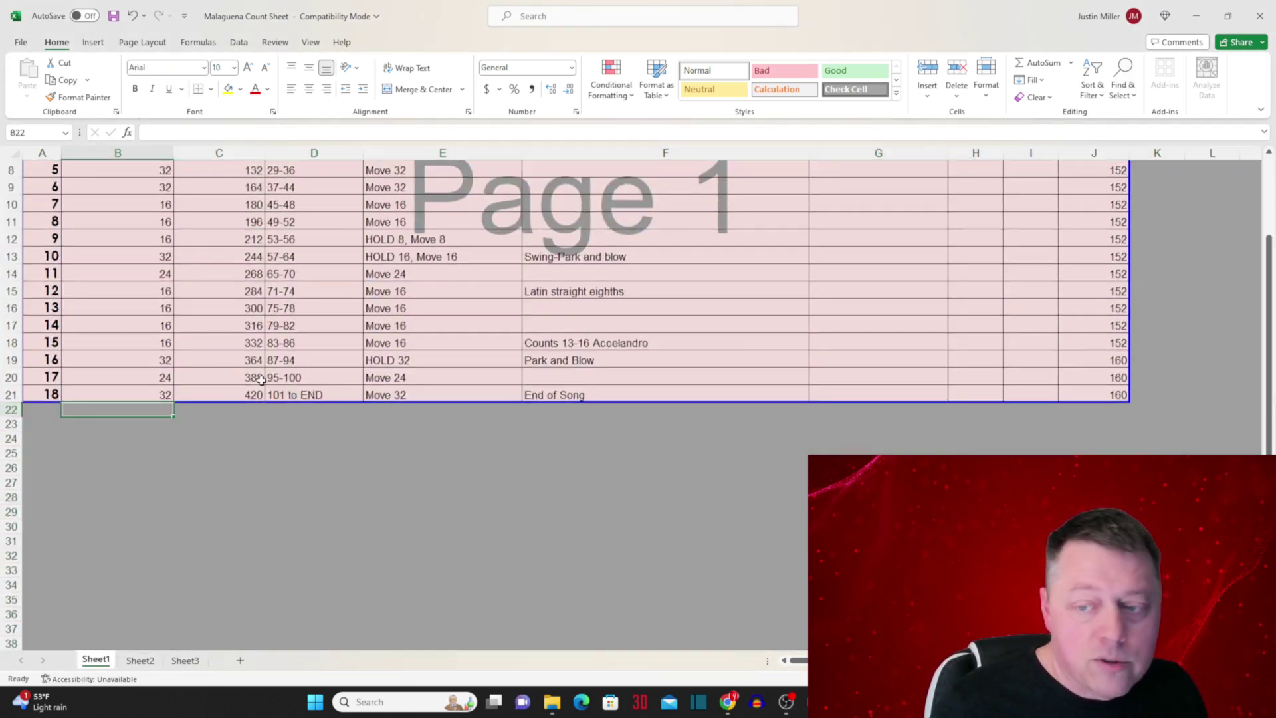
Step: Save a copy of the workbook as "Malaguena Count Sheet-2" in the Drill Writing series folder
left_click(22, 43)
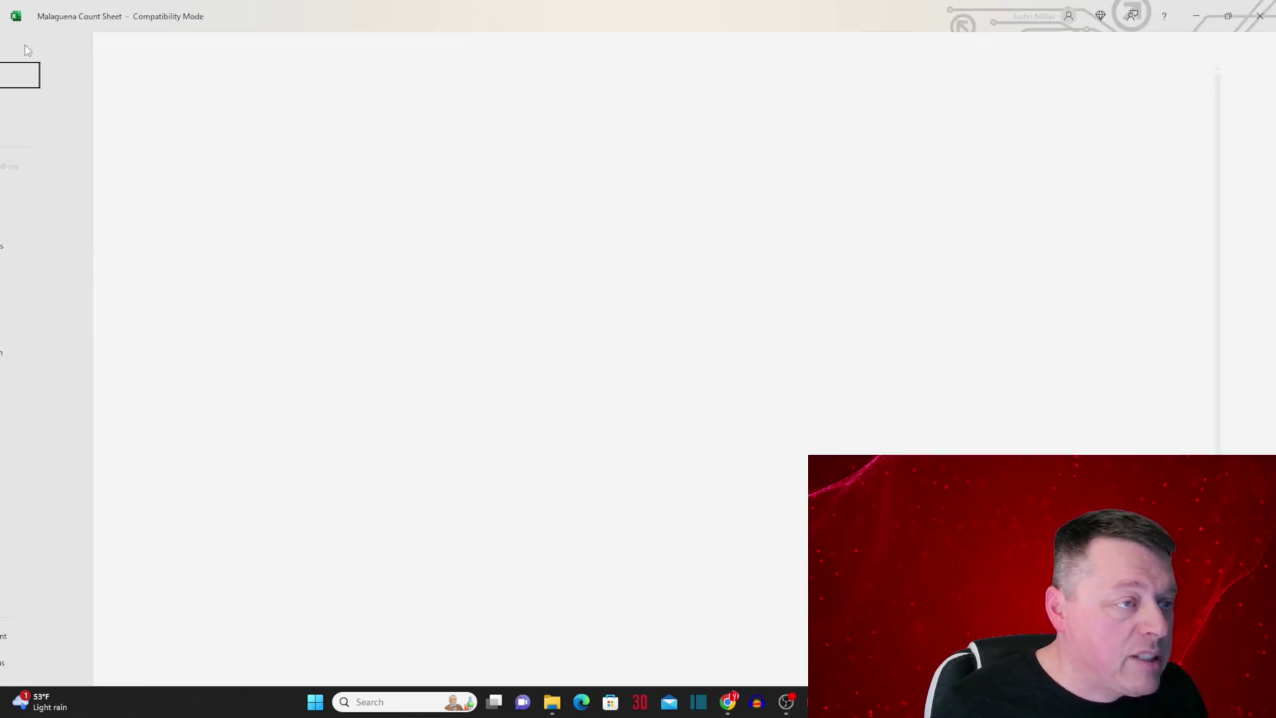
left_click(46, 244)
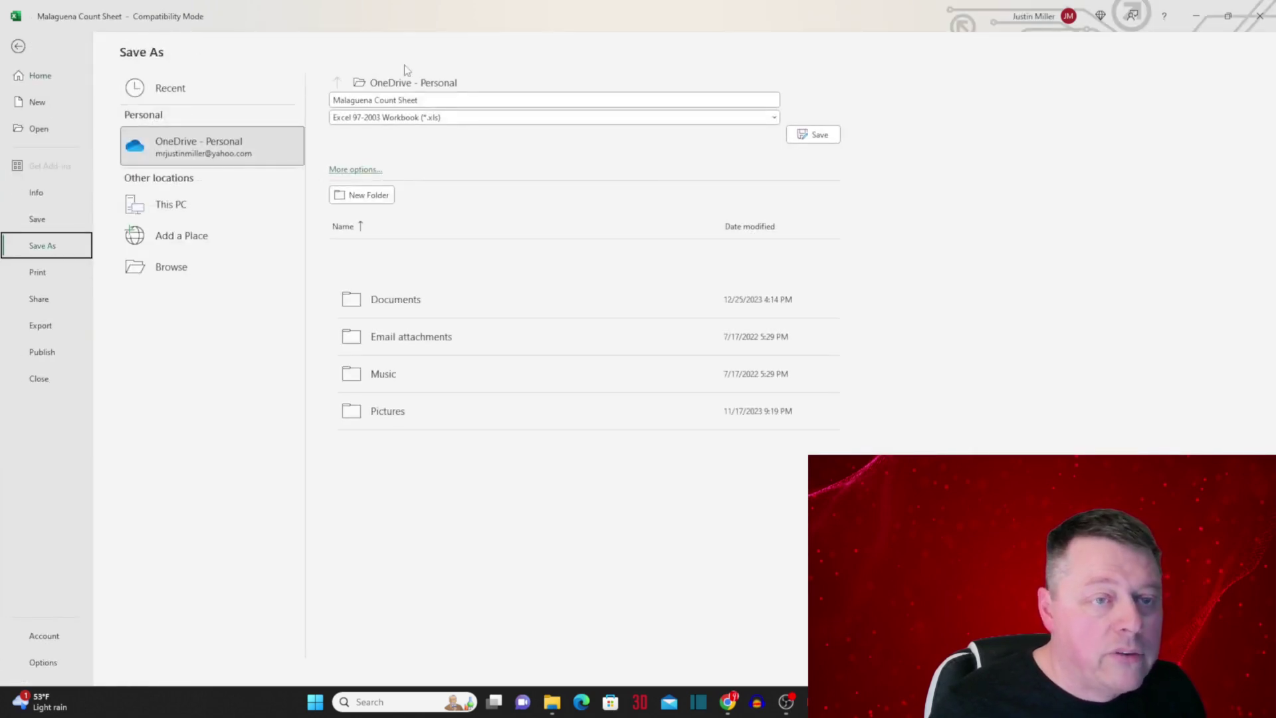
left_click(435, 101)
left_click(435, 101)
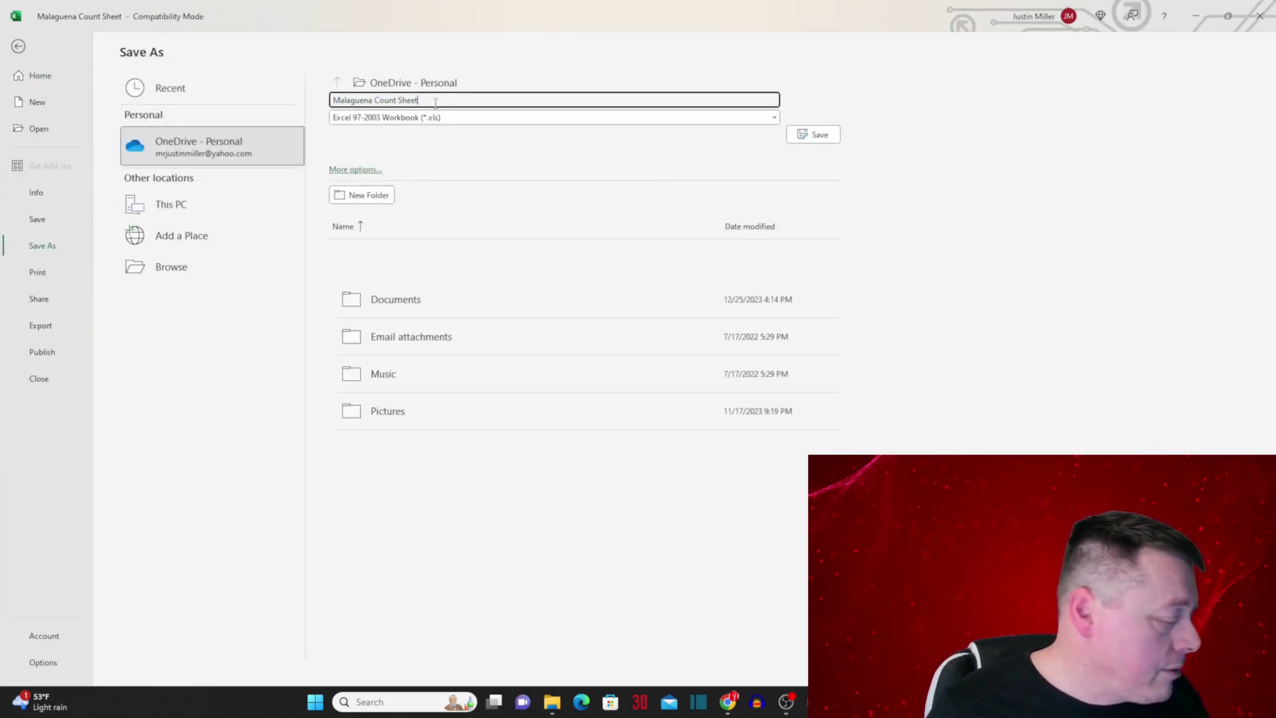
type("-2")
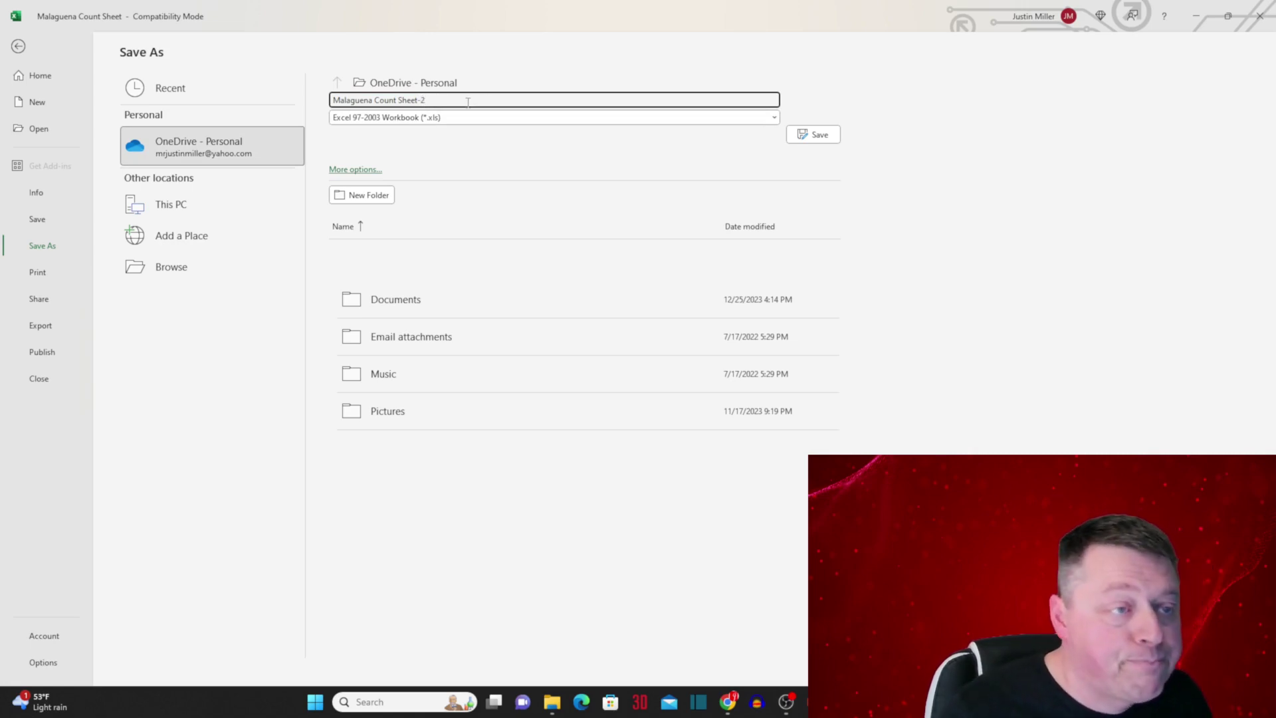
left_click(47, 246)
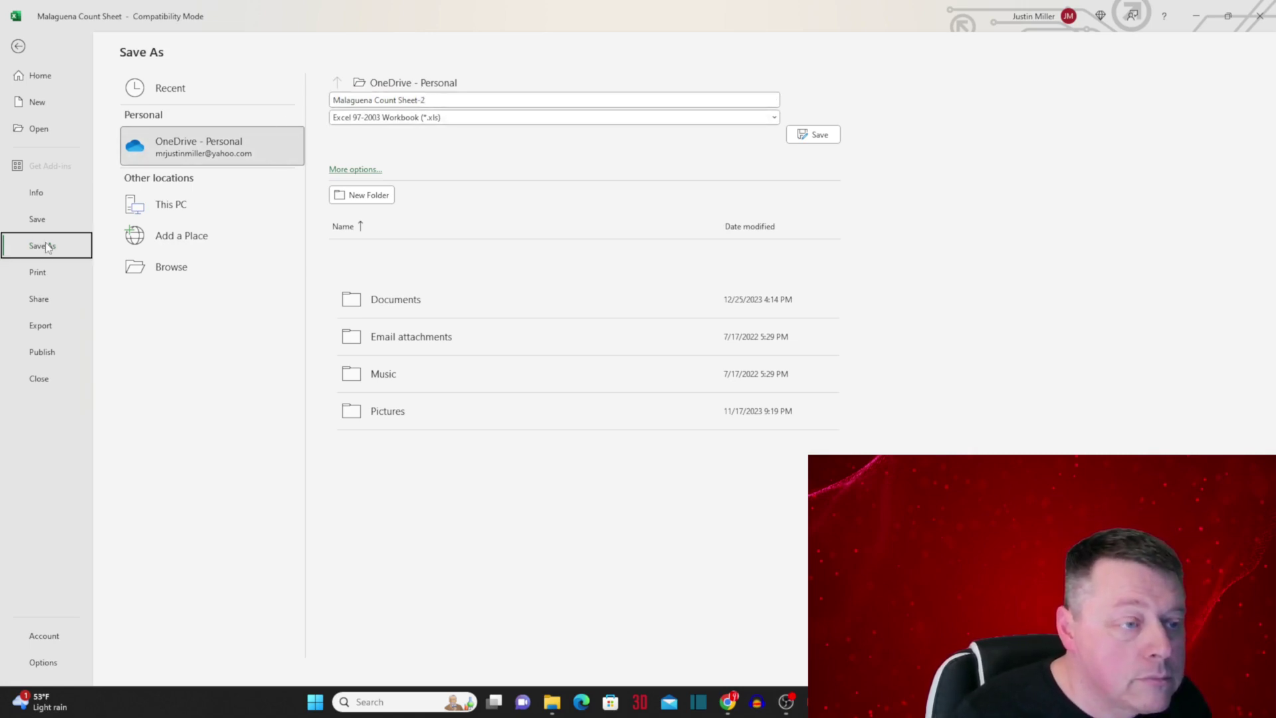
left_click(412, 82)
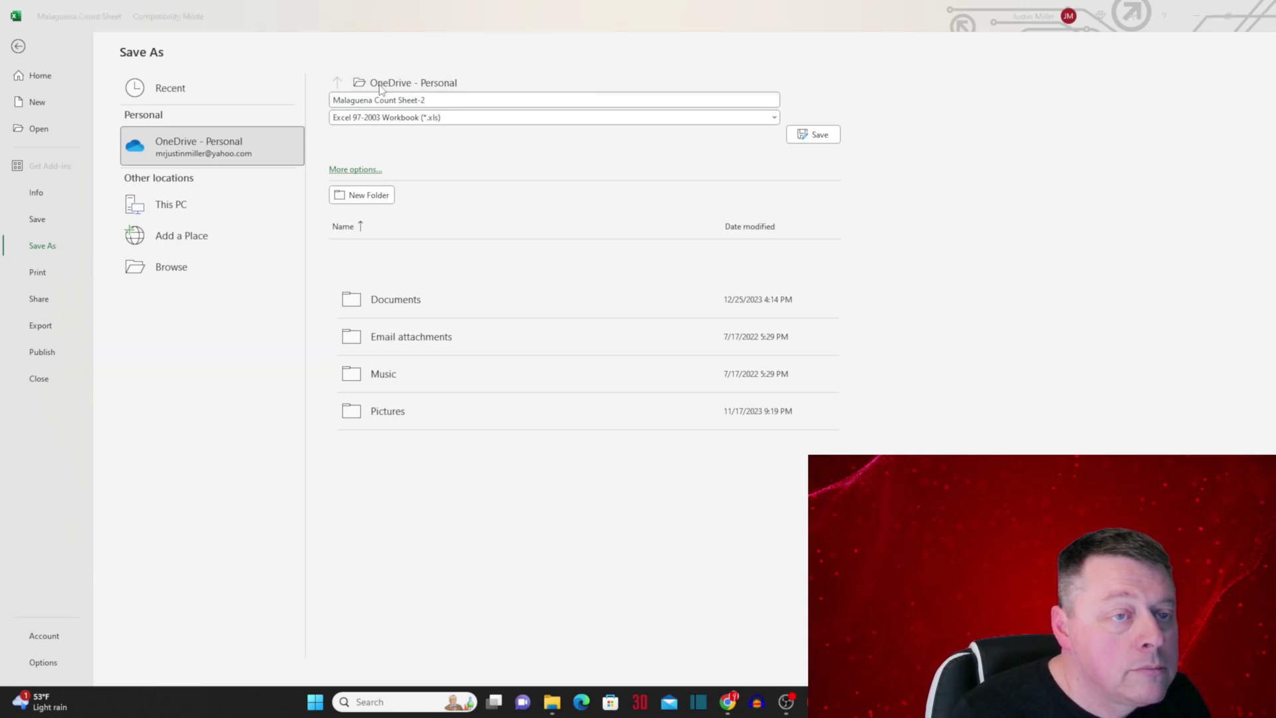
left_click(80, 174)
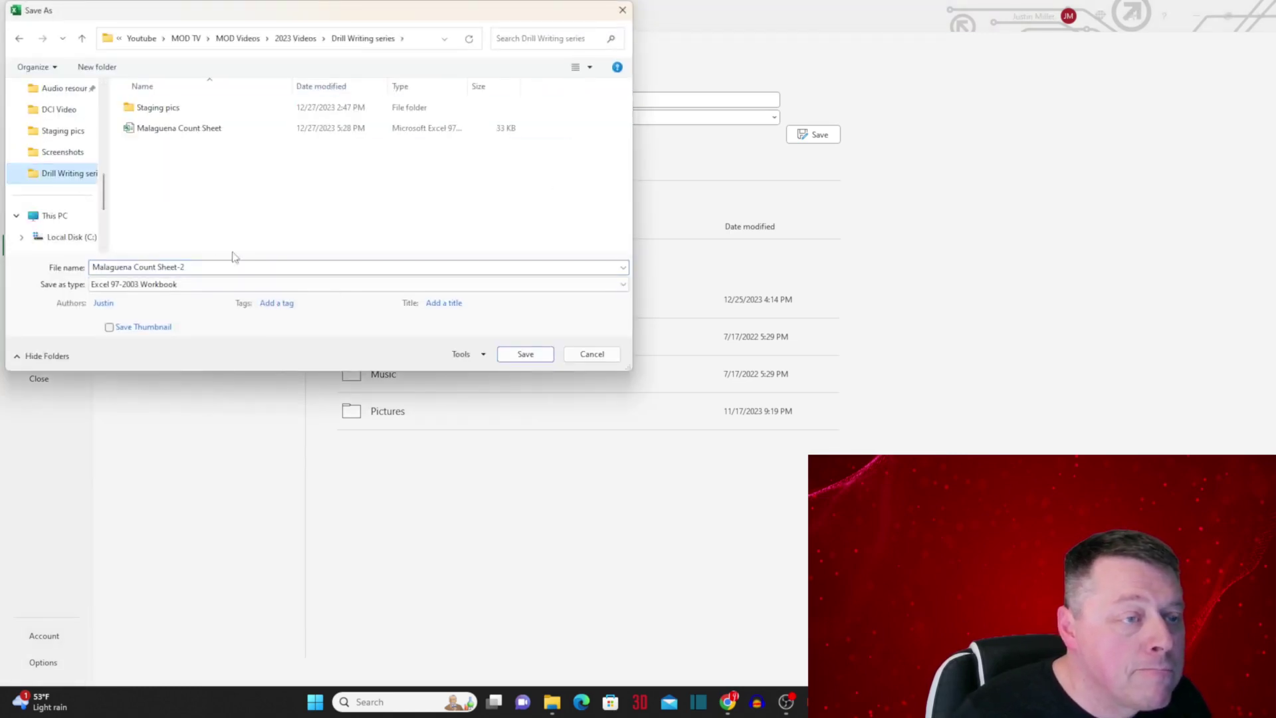
left_click(513, 352)
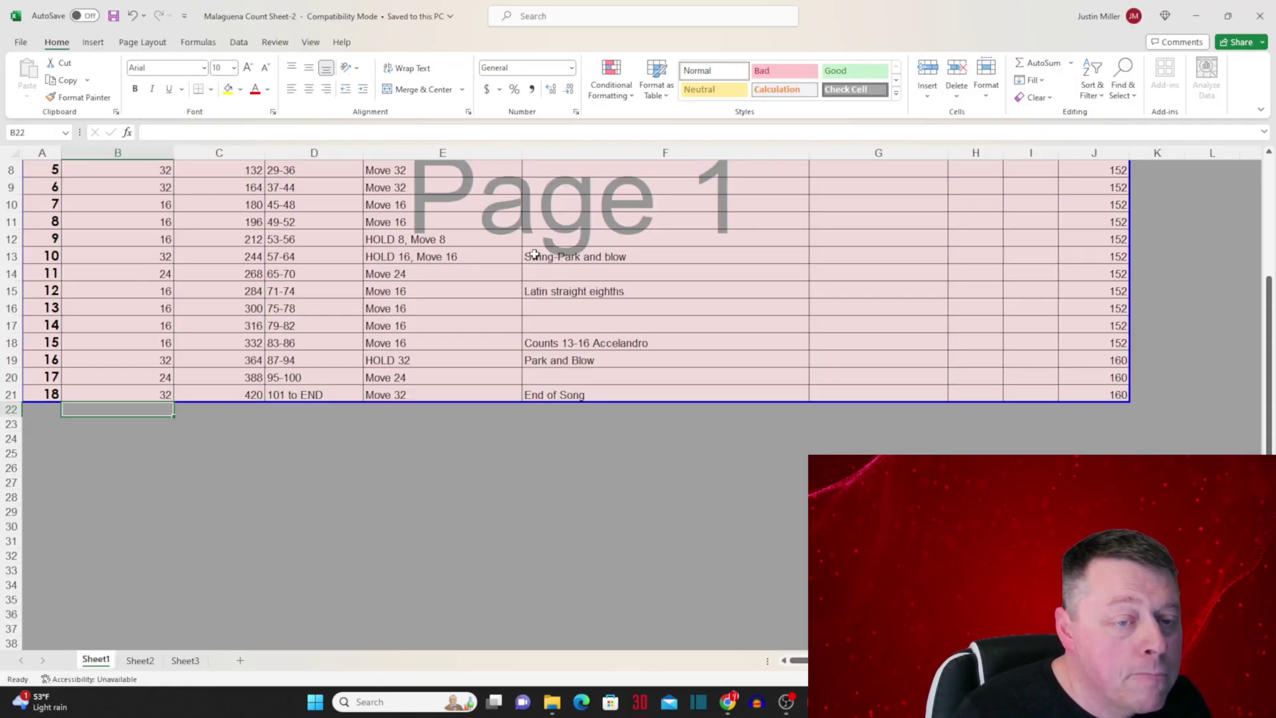
Step: Copy the Pyware Ct # values for pages 0 to 18 into the Count column of the Pyware Template, pasting values only
scroll(433, 307, "up", 3)
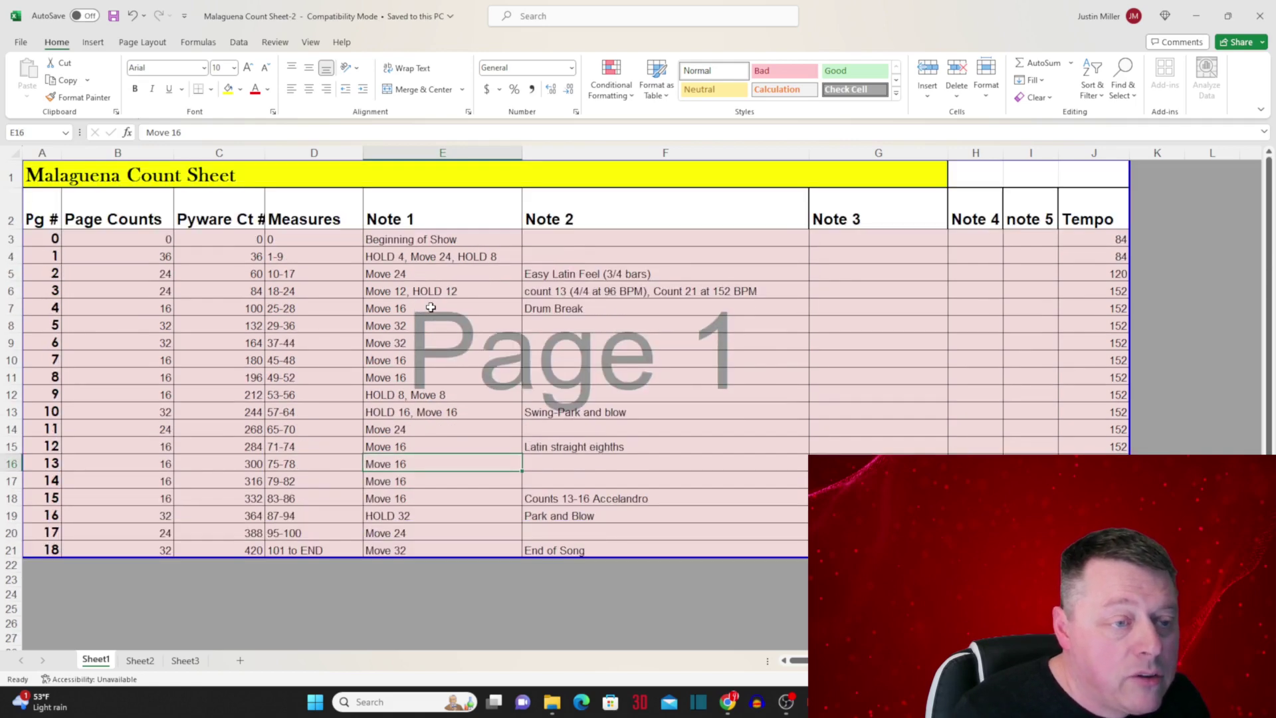
double_click(265, 156)
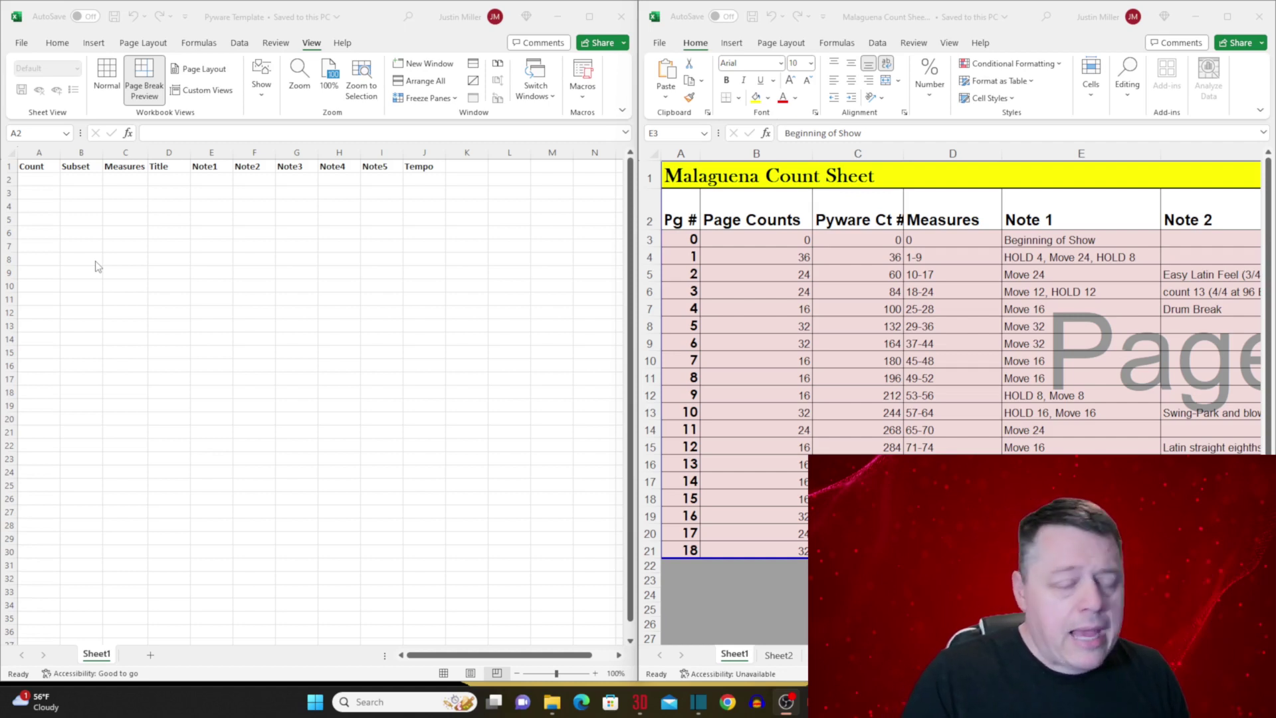
left_click(864, 232)
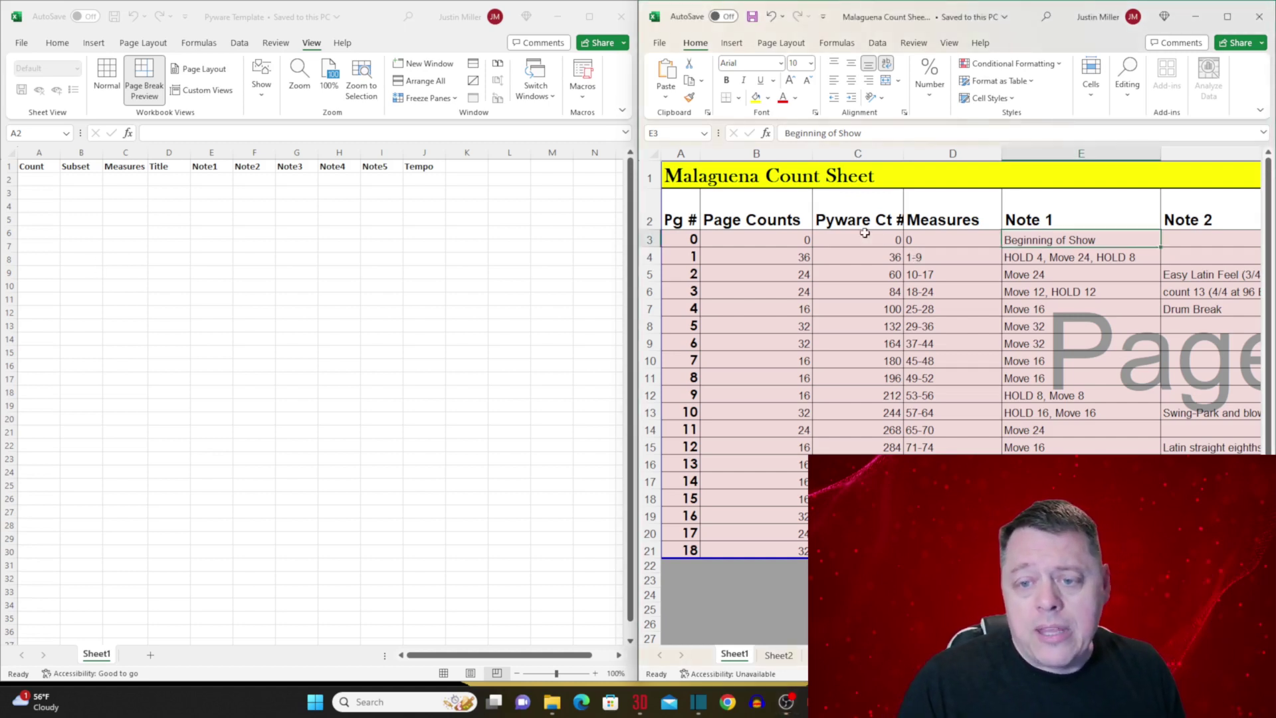
left_click_drag(862, 234, 864, 551)
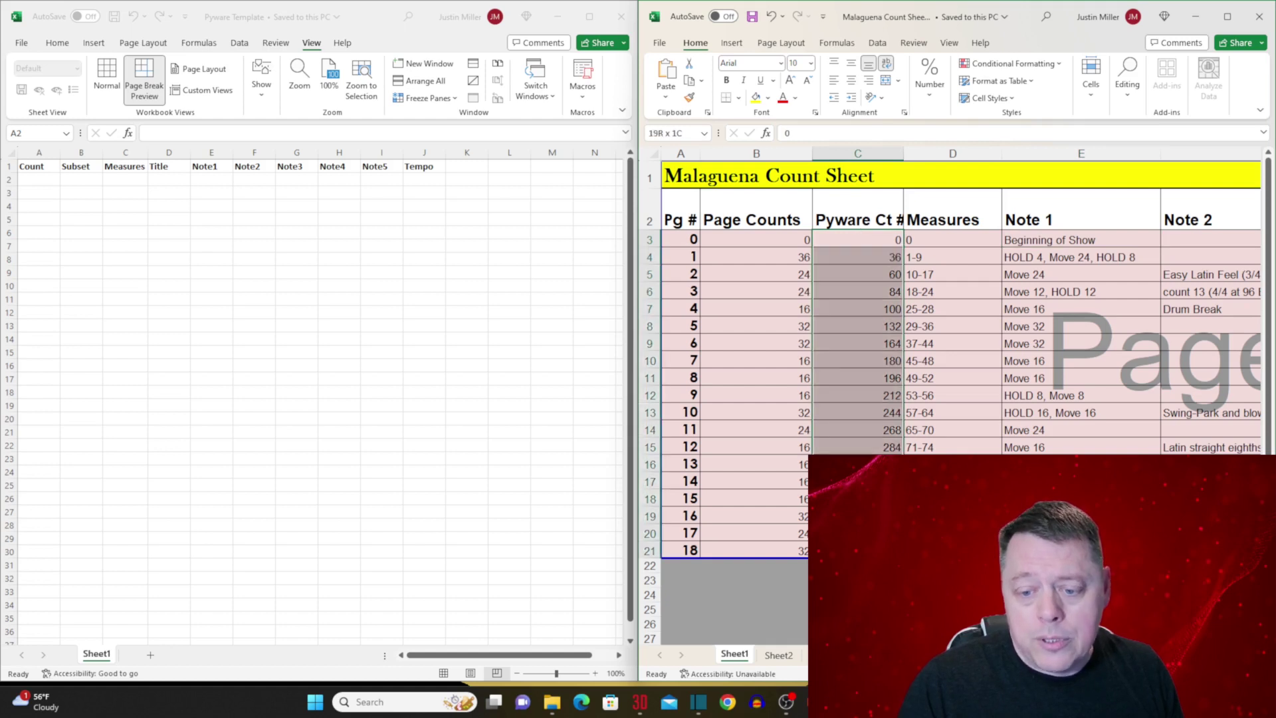
key("ctrl+c")
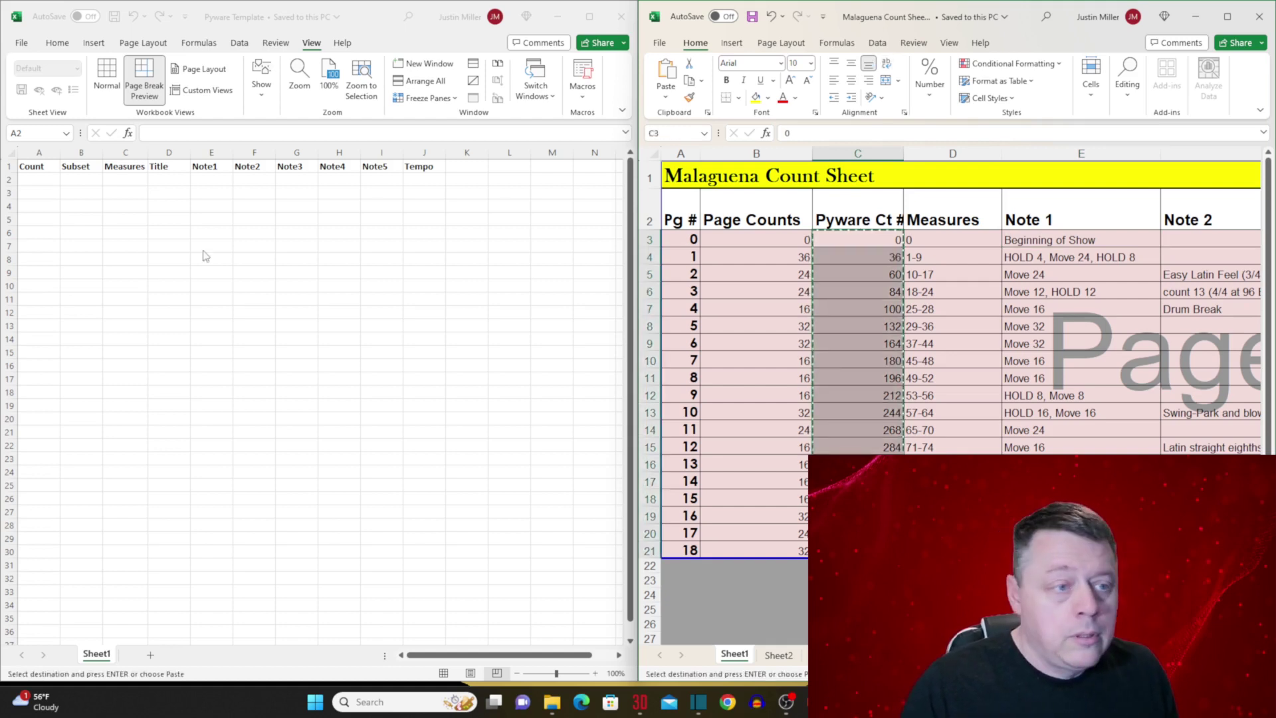
left_click(33, 179)
right_click(33, 179)
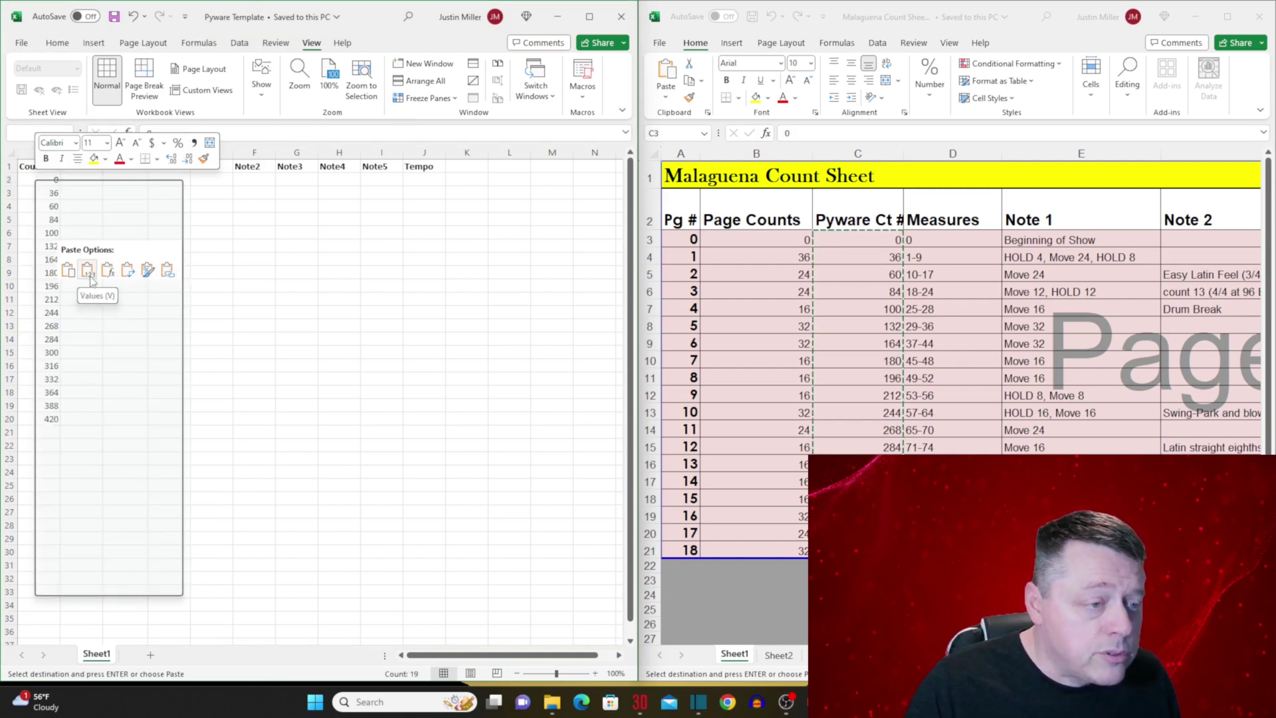
left_click(88, 270)
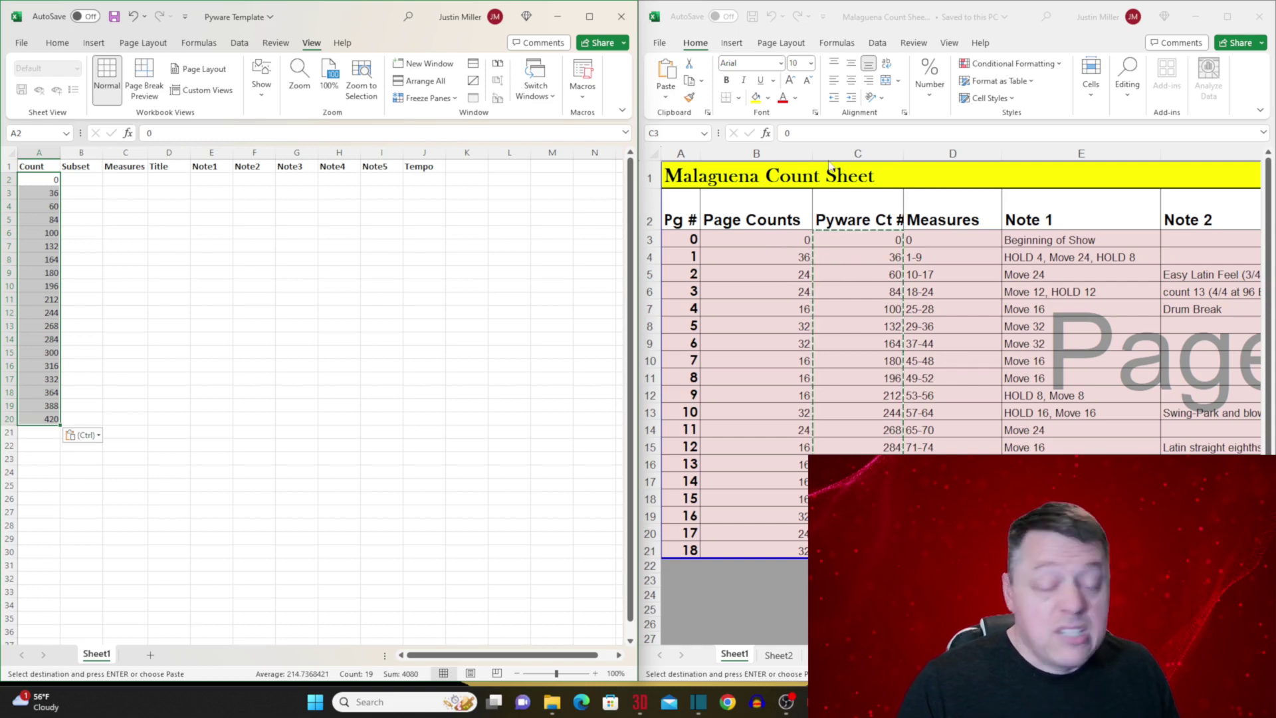
left_click(970, 262)
left_click(949, 238)
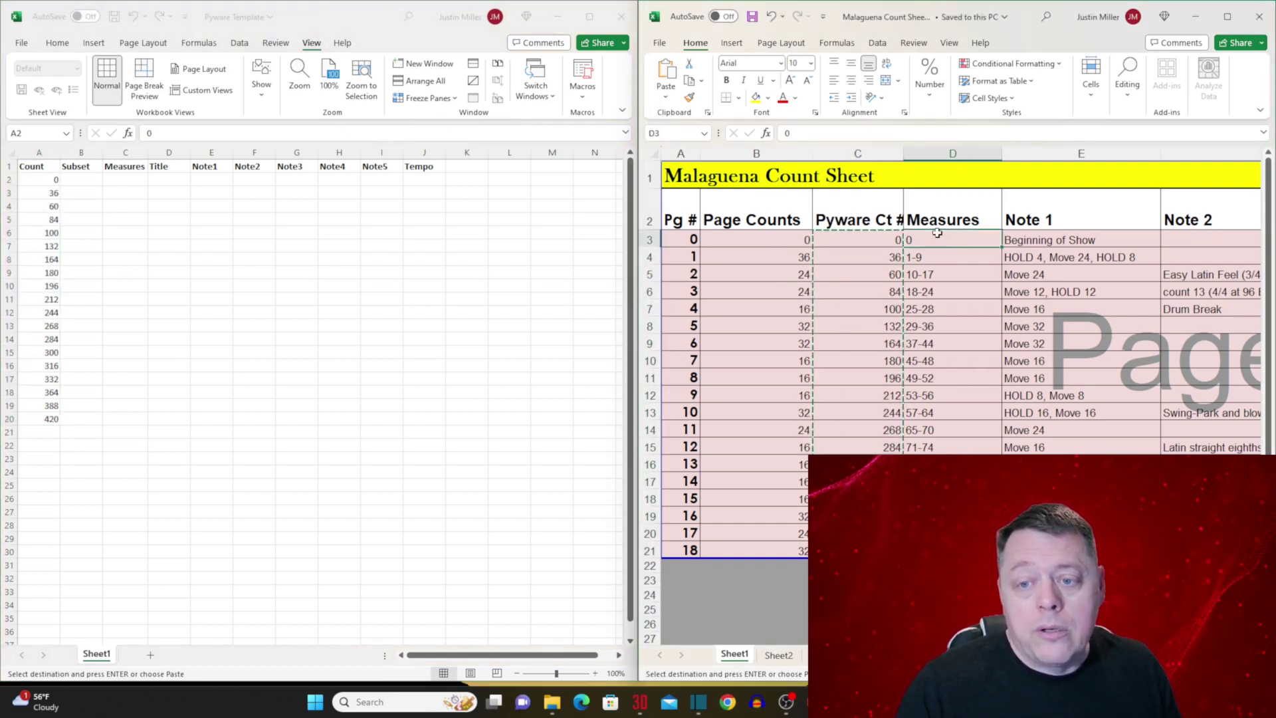
left_click_drag(949, 238, 945, 551)
scroll(845, 222, "left", 6)
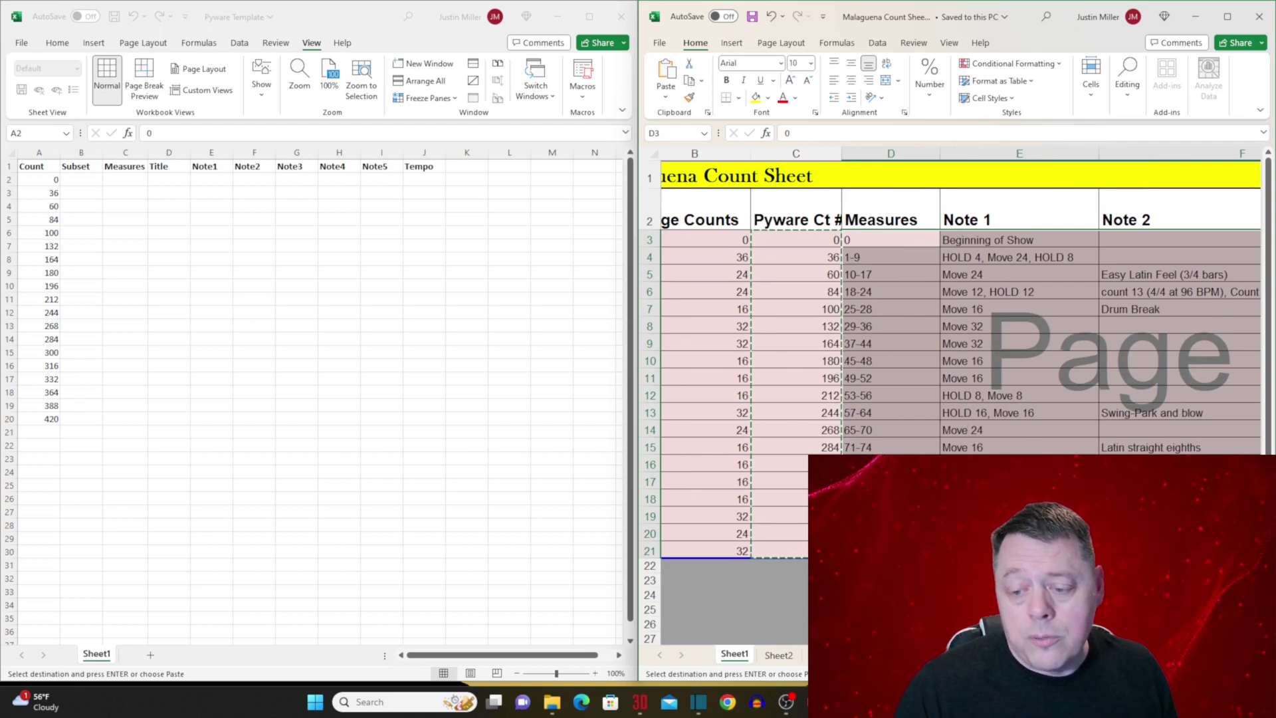
scroll(845, 219, "right", 5)
scroll(845, 220, "left", 1)
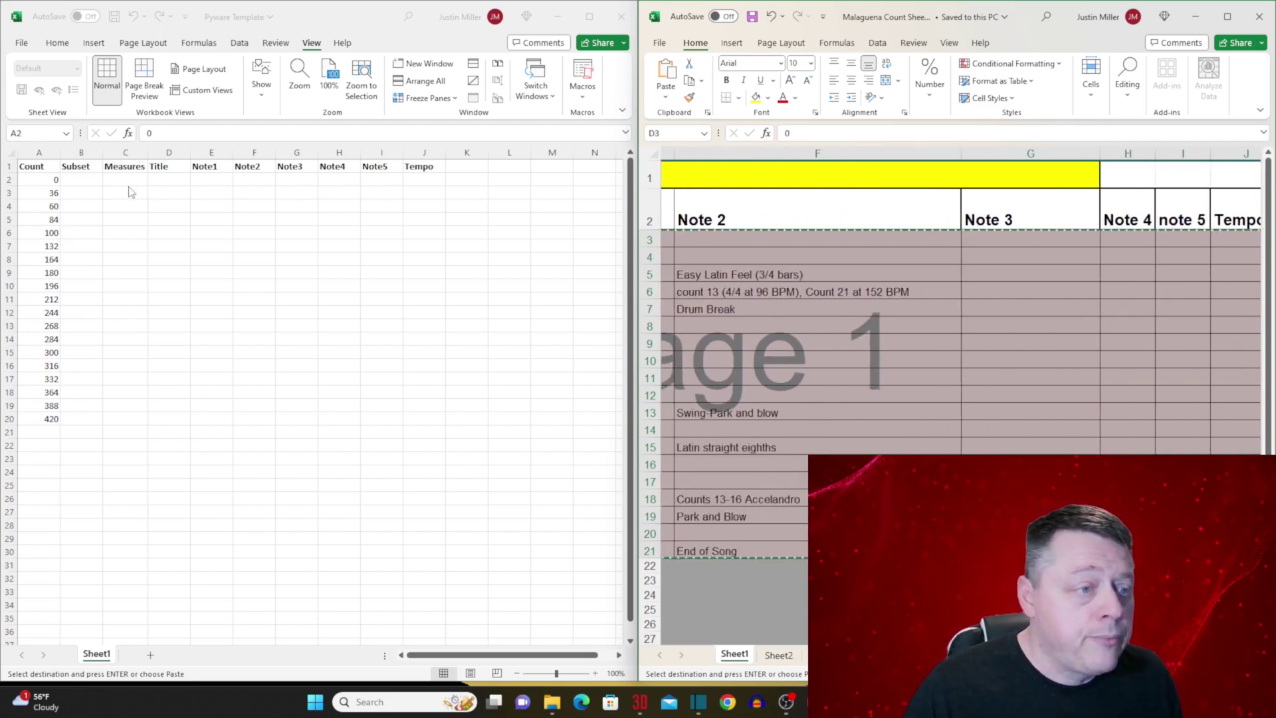
left_click(254, 206)
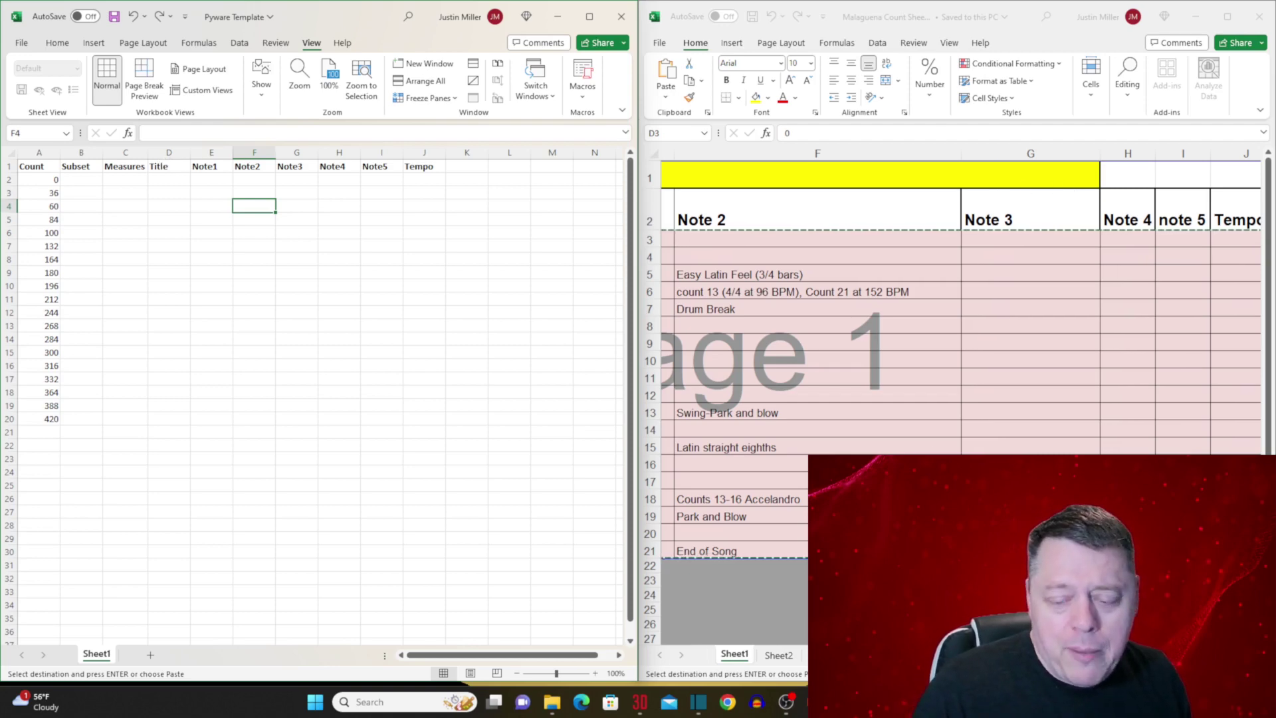
Step: Insert a new column between Measures and Note 1 in the Malaguena count sheet and head it "Title"
left_click(952, 325)
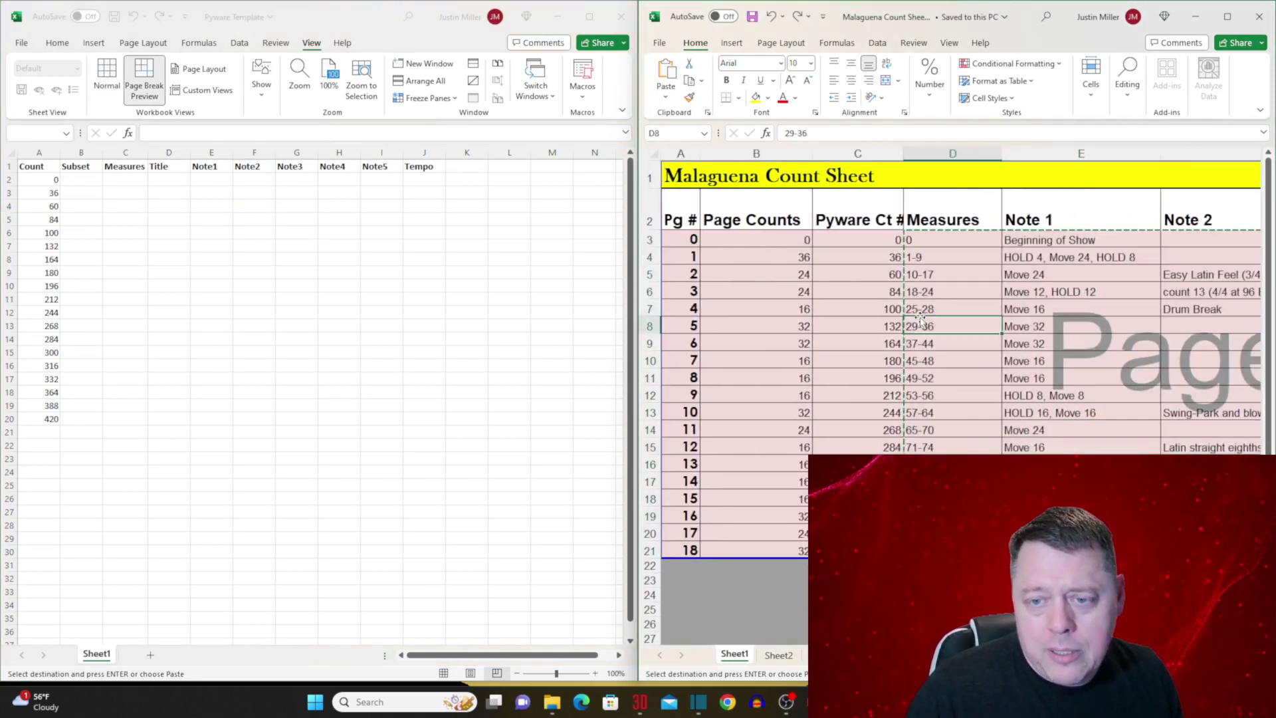
left_click(943, 154)
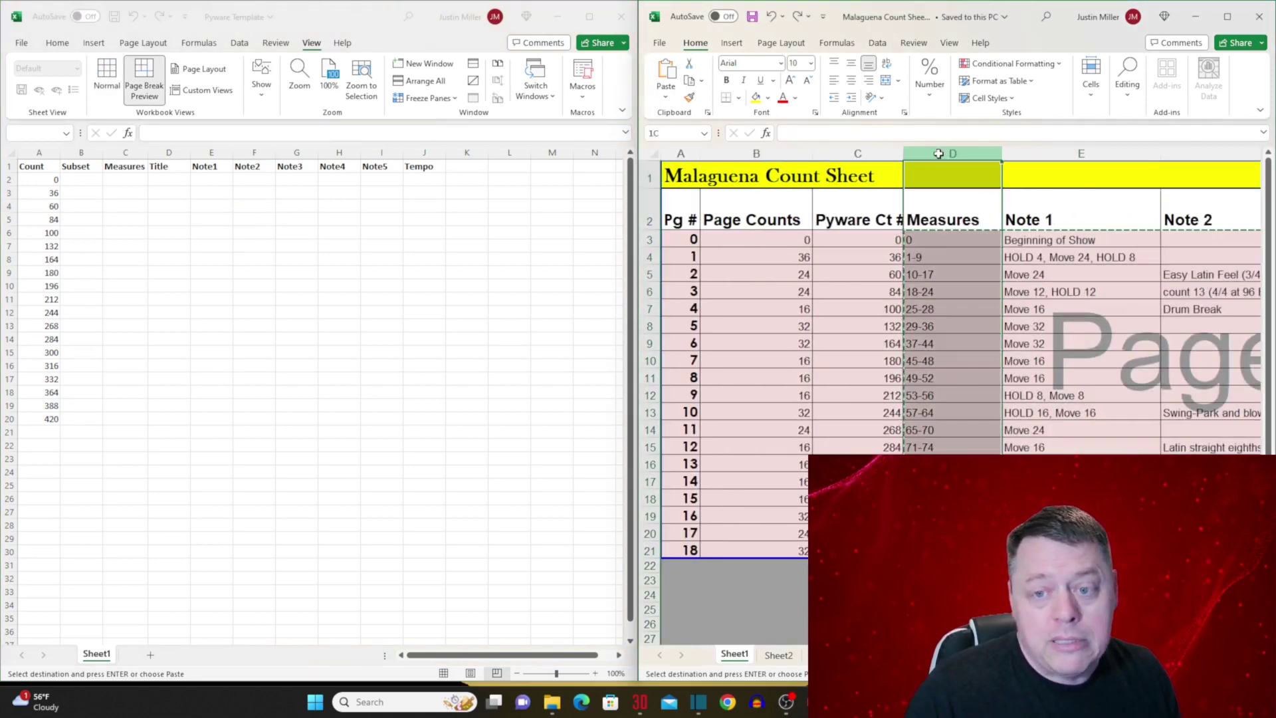
double_click(952, 257)
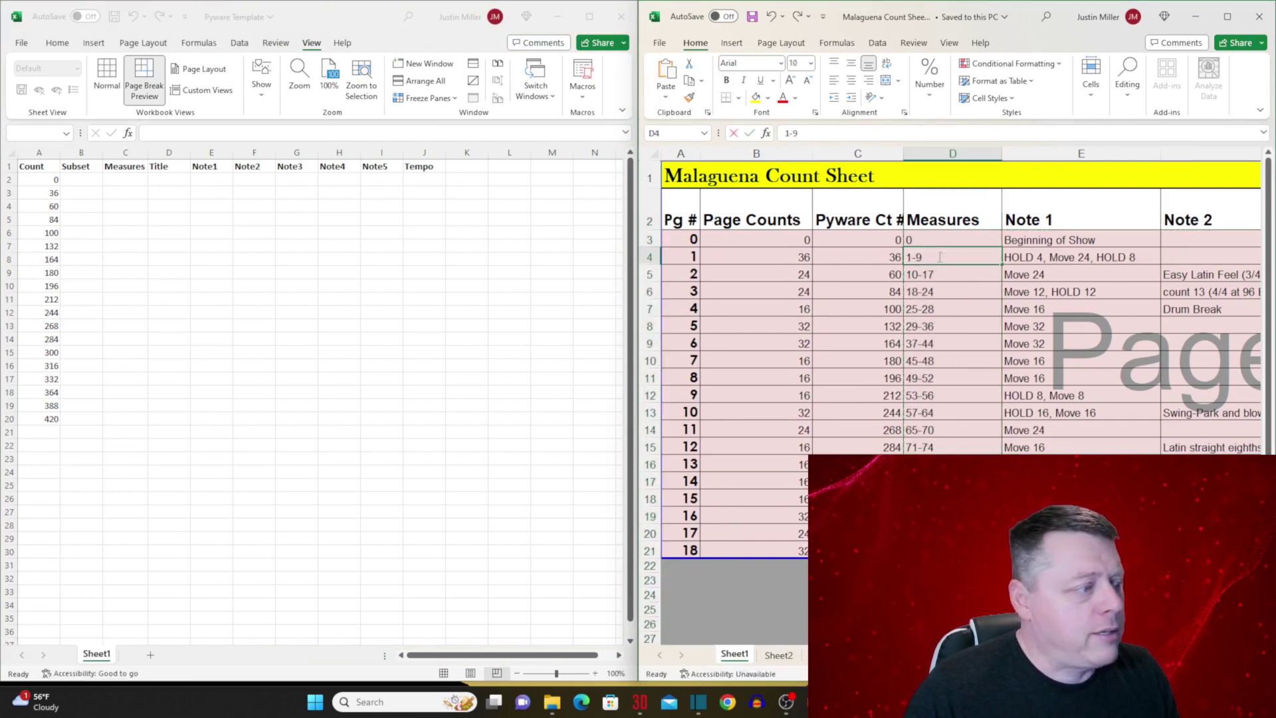
left_click(929, 153)
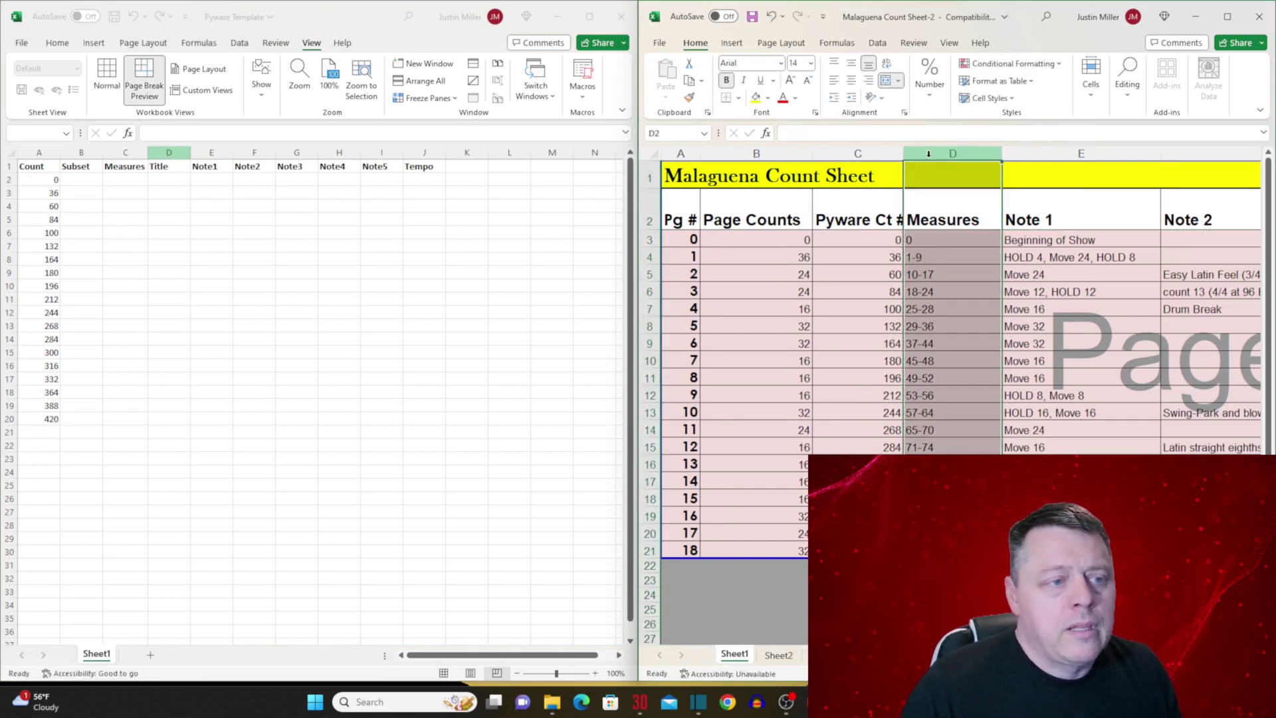
left_click(1020, 155)
right_click(1021, 159)
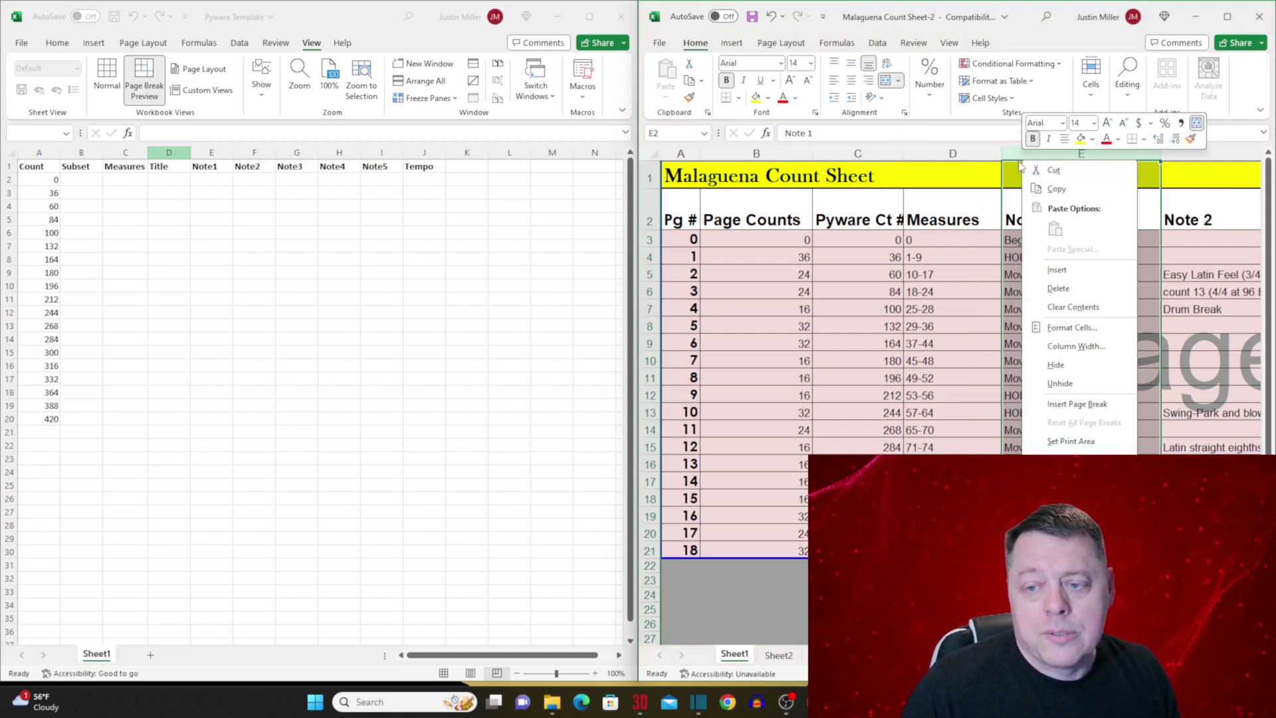
left_click(1052, 271)
left_click(1044, 211)
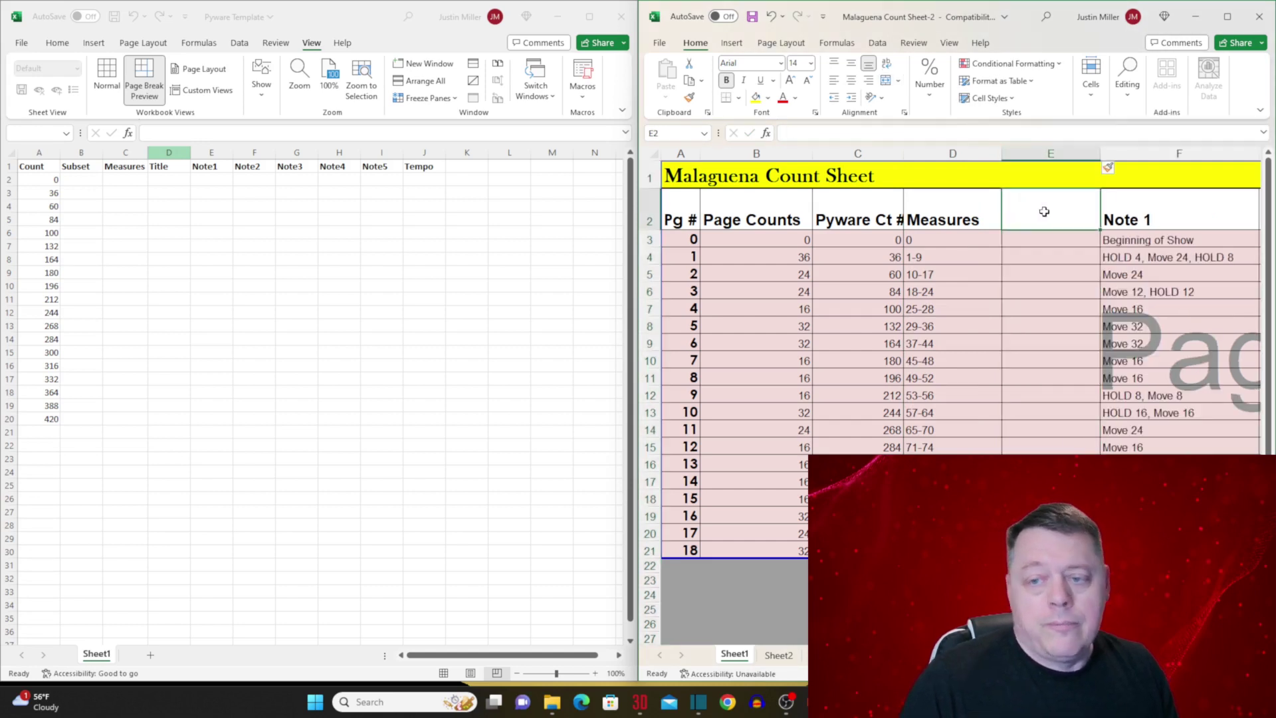
type("Title")
key("Return")
Step: Move the page 0 entry "Beginning of Show" from Note 1 to the Title column
left_click(1156, 241)
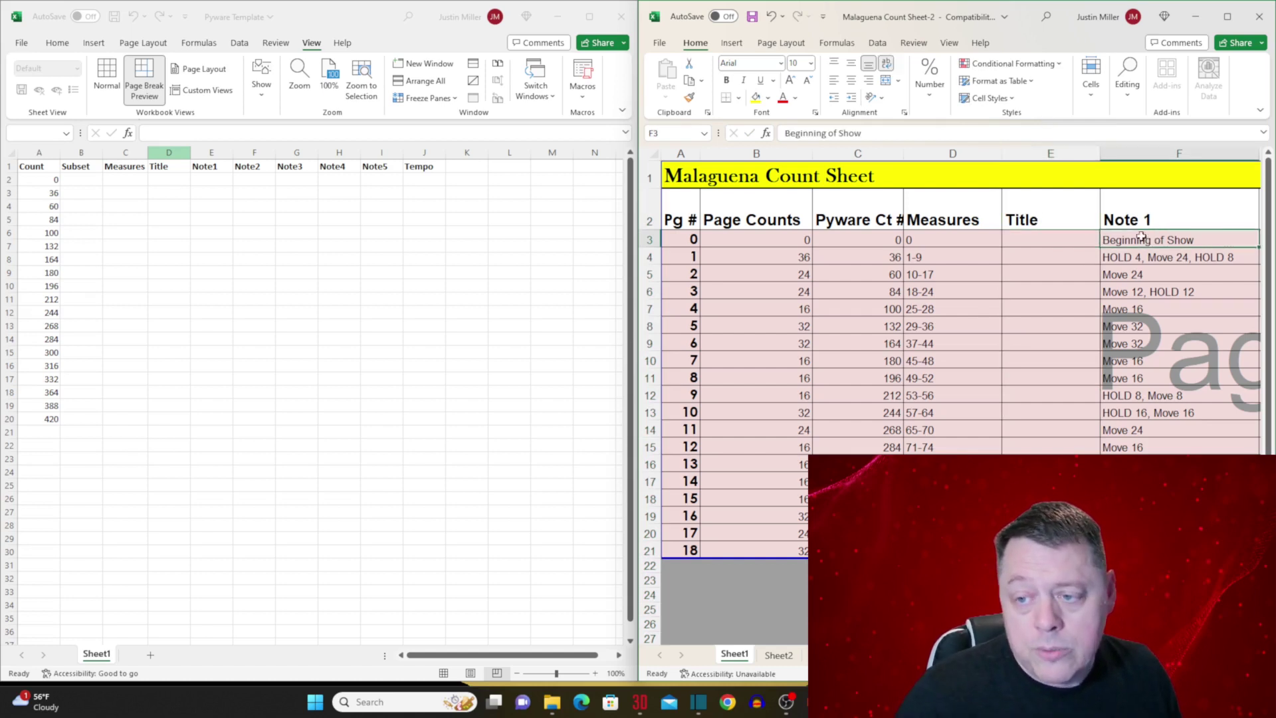
left_click_drag(1098, 241, 1065, 240)
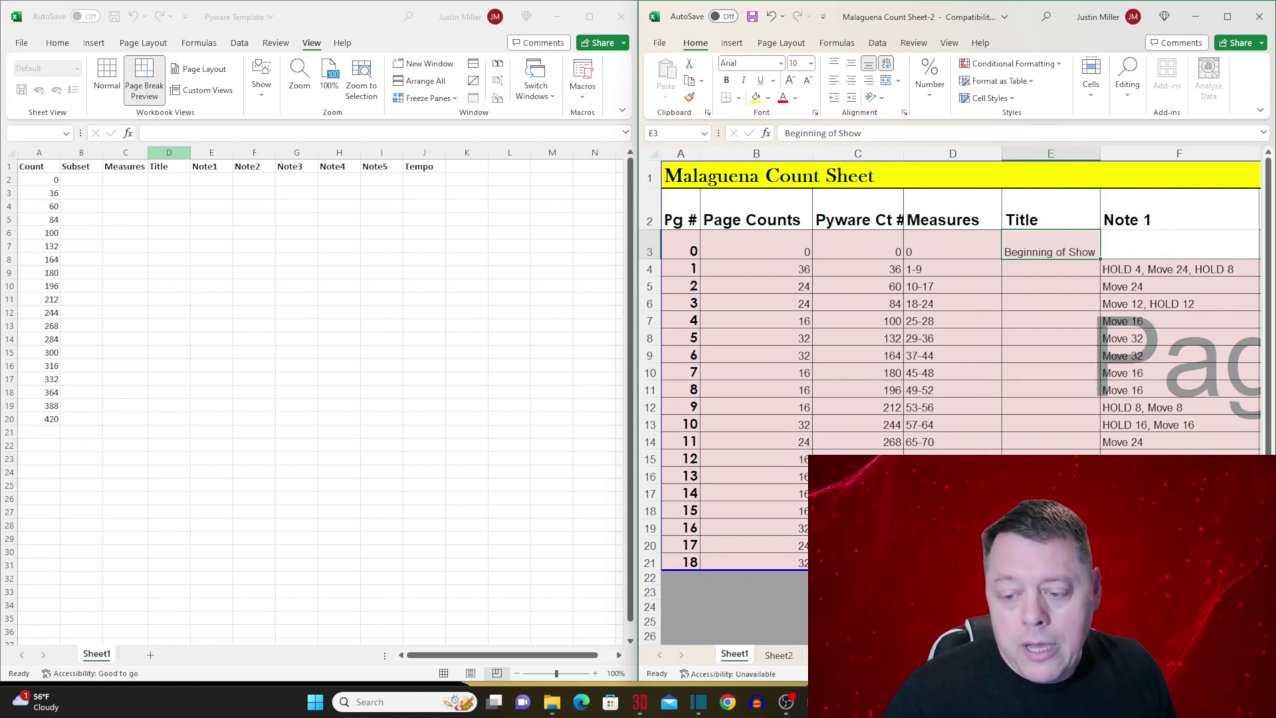
scroll(961, 357, "right", 2)
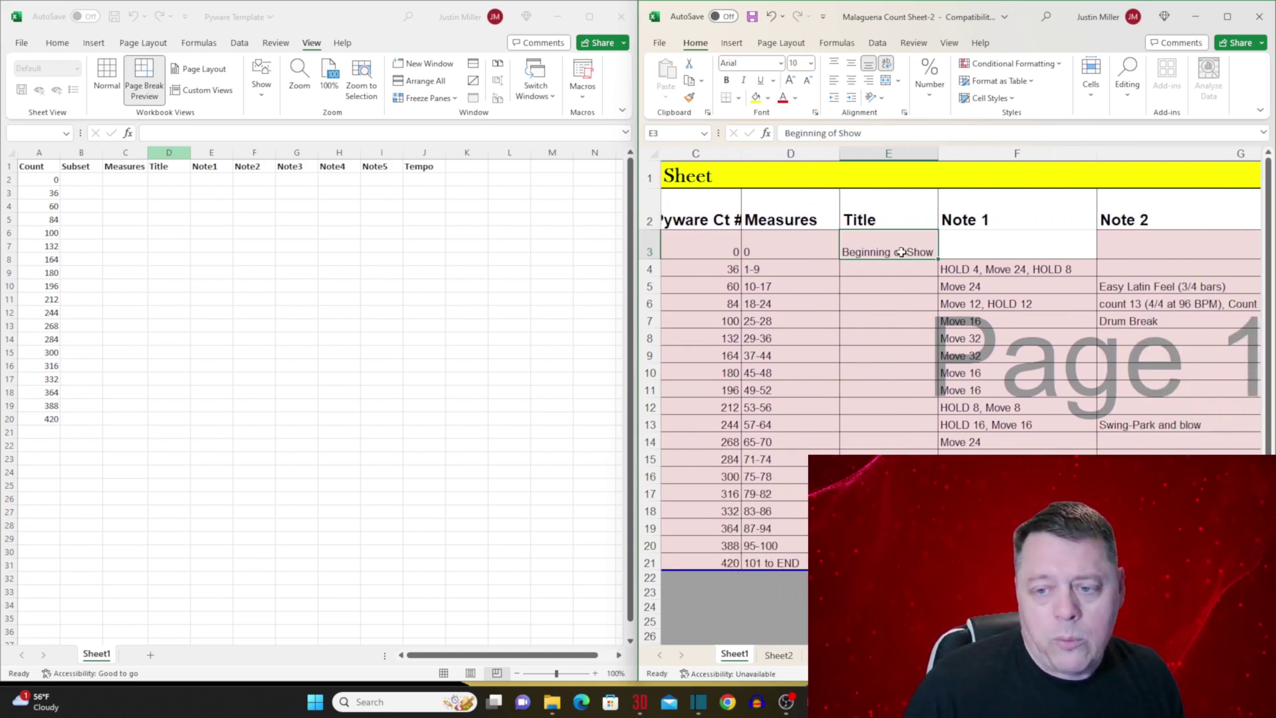
left_click(1131, 242)
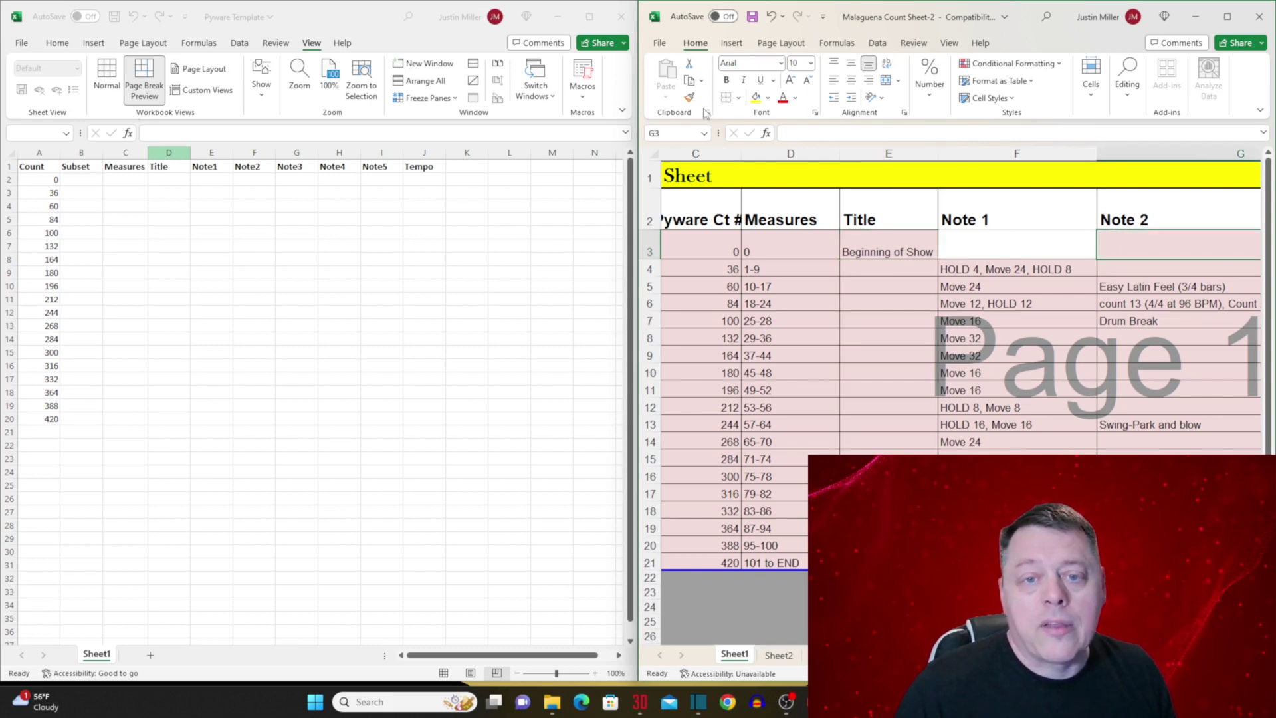
Step: Copy the Measures through Tempo data for pages 0 to 18 into the Pyware Template, starting under Measures and pasting values only
left_click_drag(791, 252, 1096, 563)
key("ctrl+c")
key("shift+Right")
key("shift+Right")
key("shift+Right")
key("shift+Right")
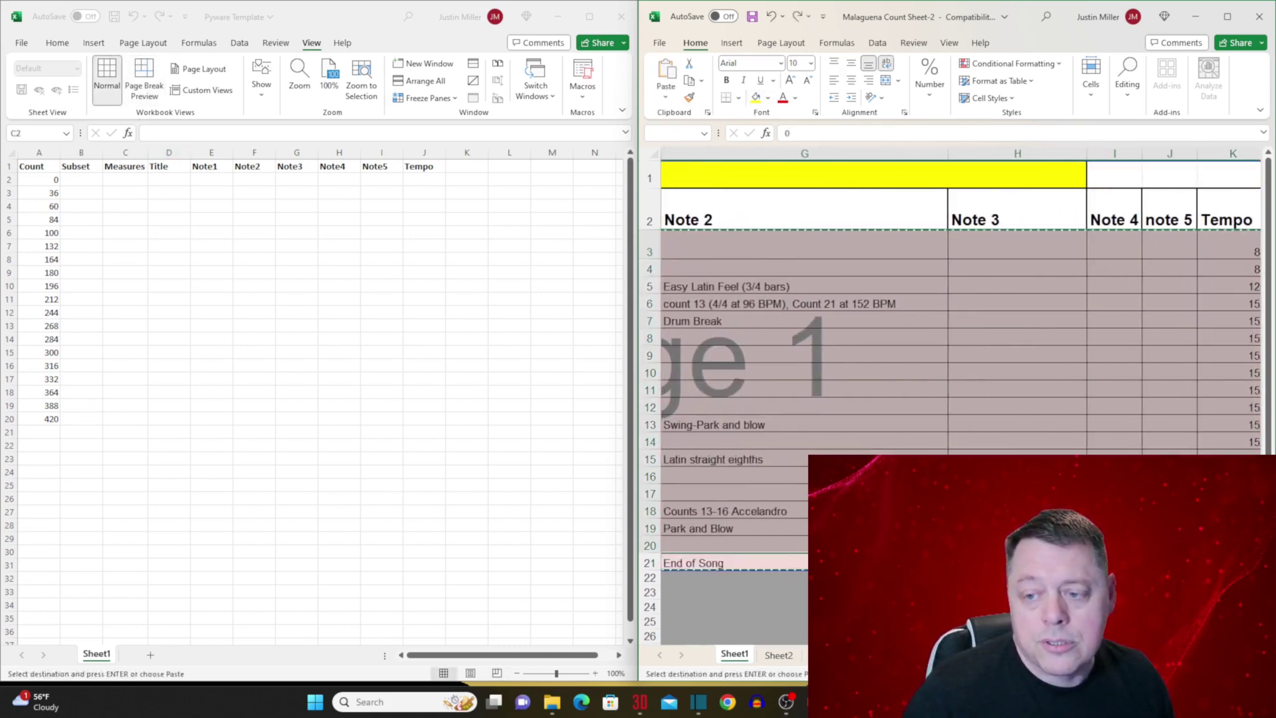
key("shift+Left")
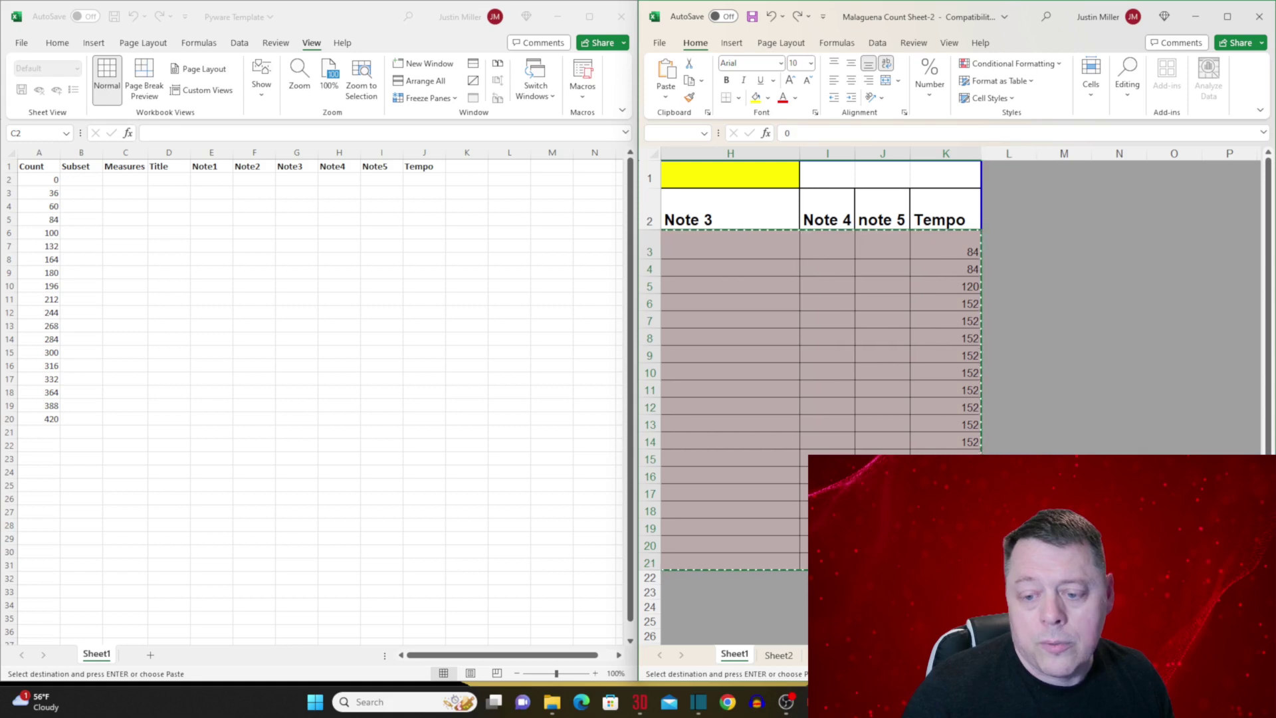
left_click(125, 179)
key("ctrl+v")
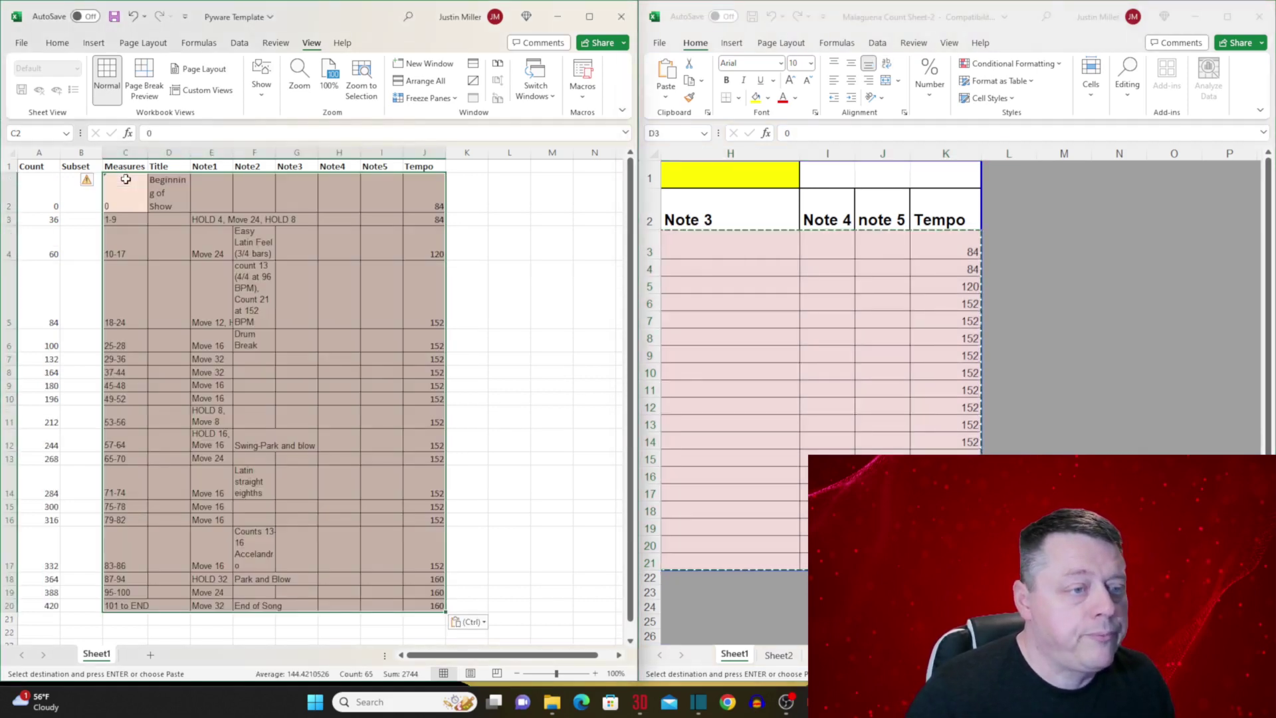
right_click(125, 179)
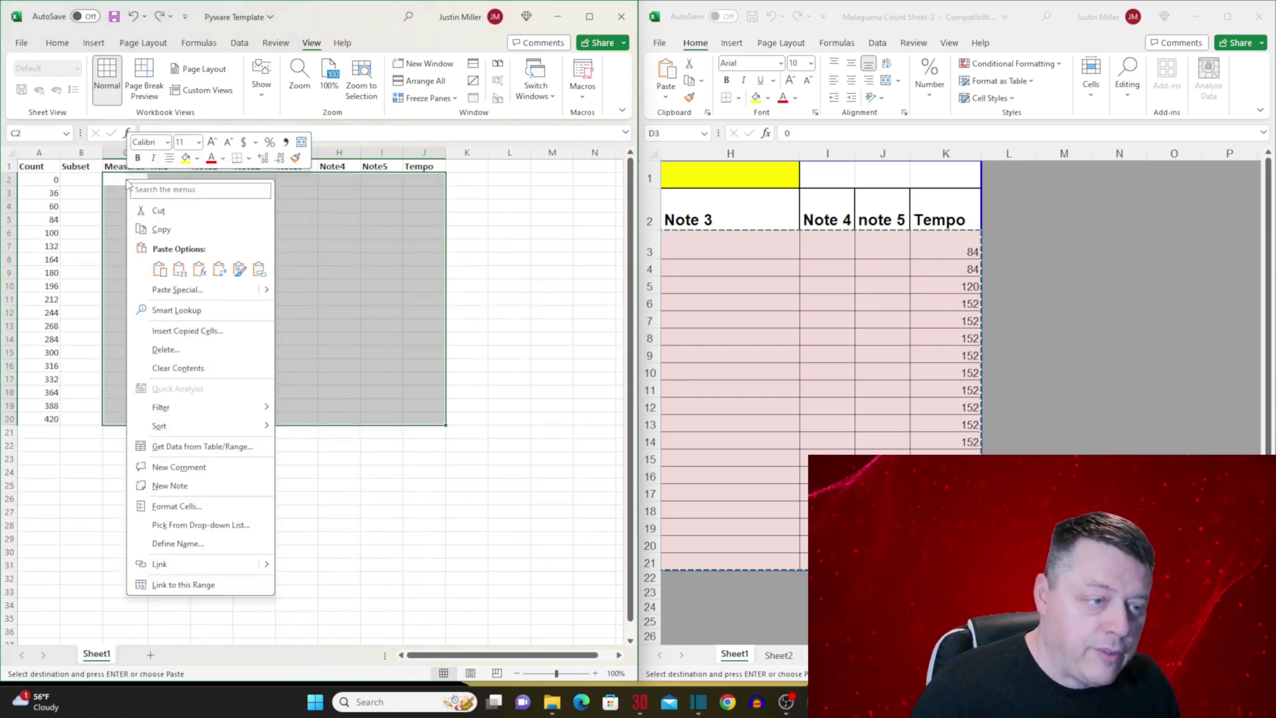
left_click(180, 271)
Step: Widen the template's Note1 and Title columns to fit their contents
left_click(259, 353)
left_click_drag(430, 179, 431, 419)
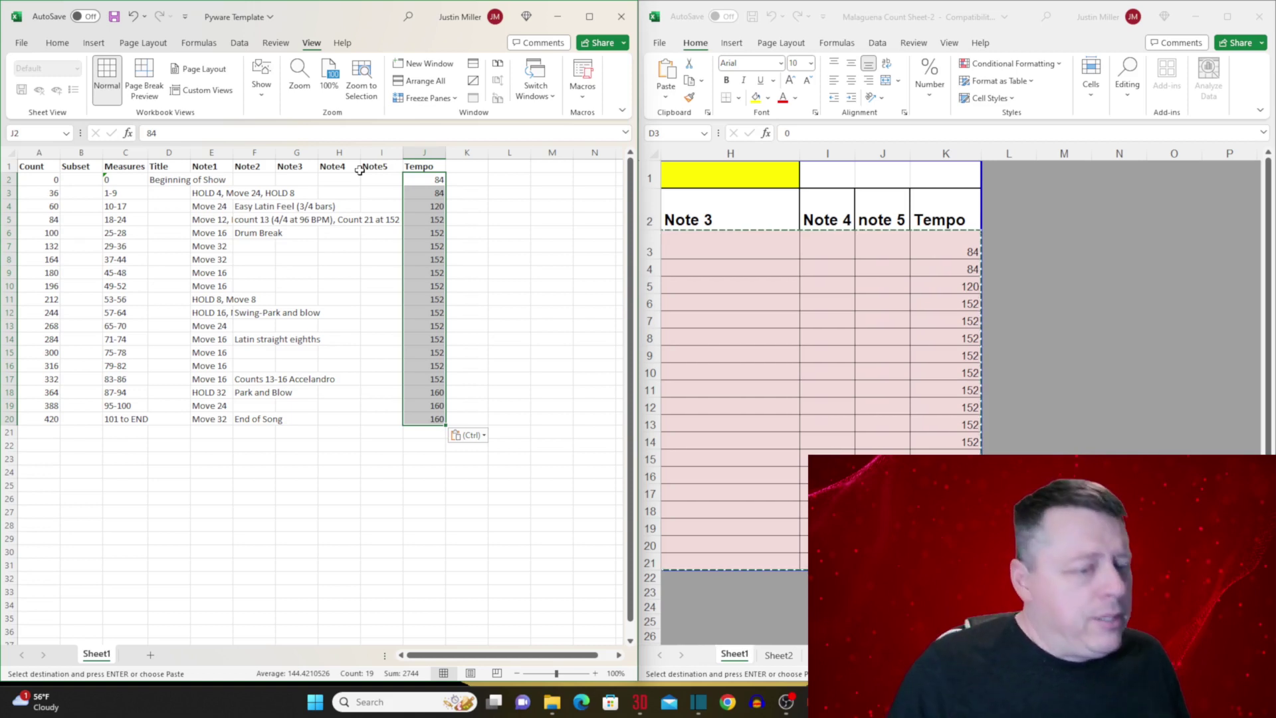
double_click(234, 152)
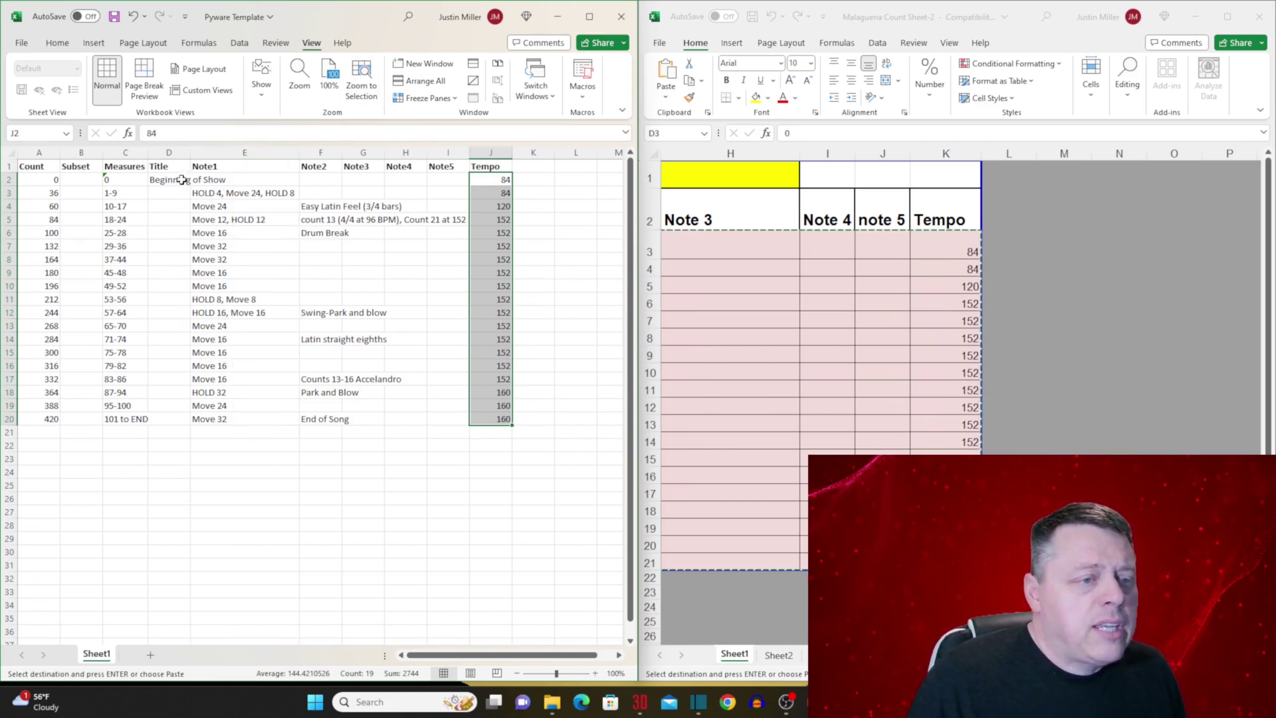
double_click(192, 155)
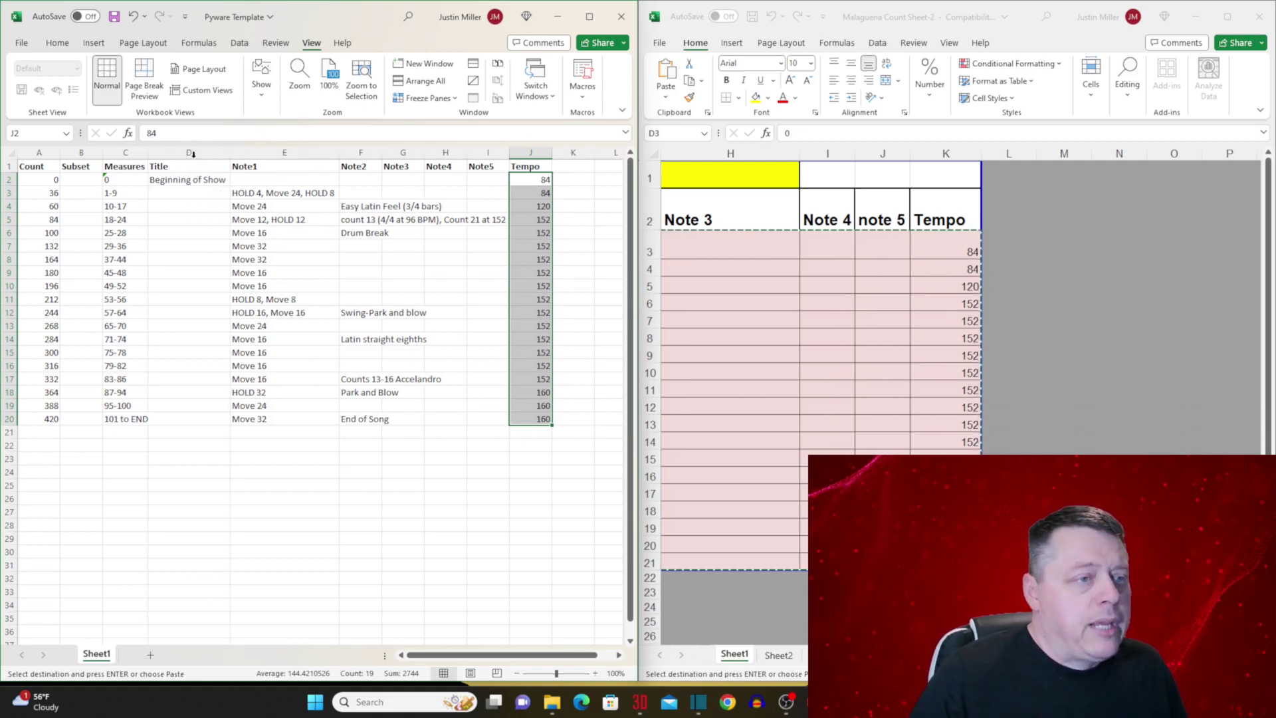
Step: Save the filled template as an Excel workbook named "Malaguena Counts" in the Ep 1 folder
left_click(22, 43)
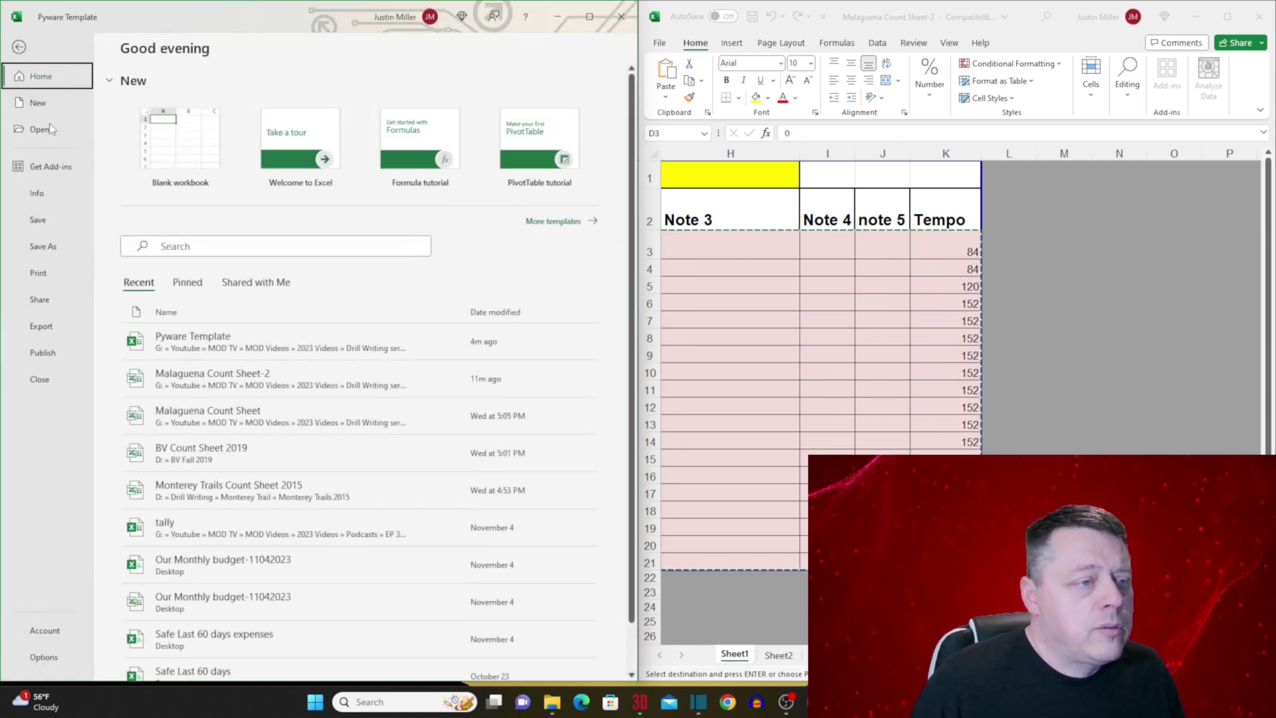
left_click(41, 246)
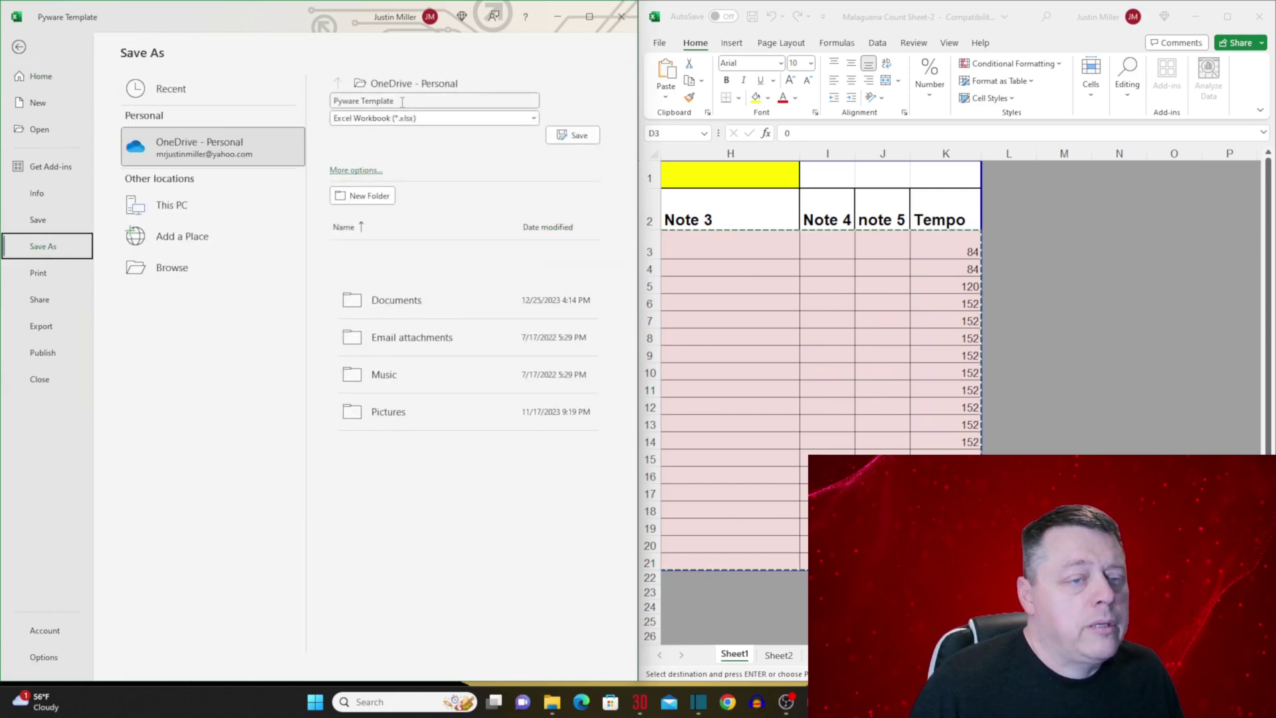
left_click(402, 87)
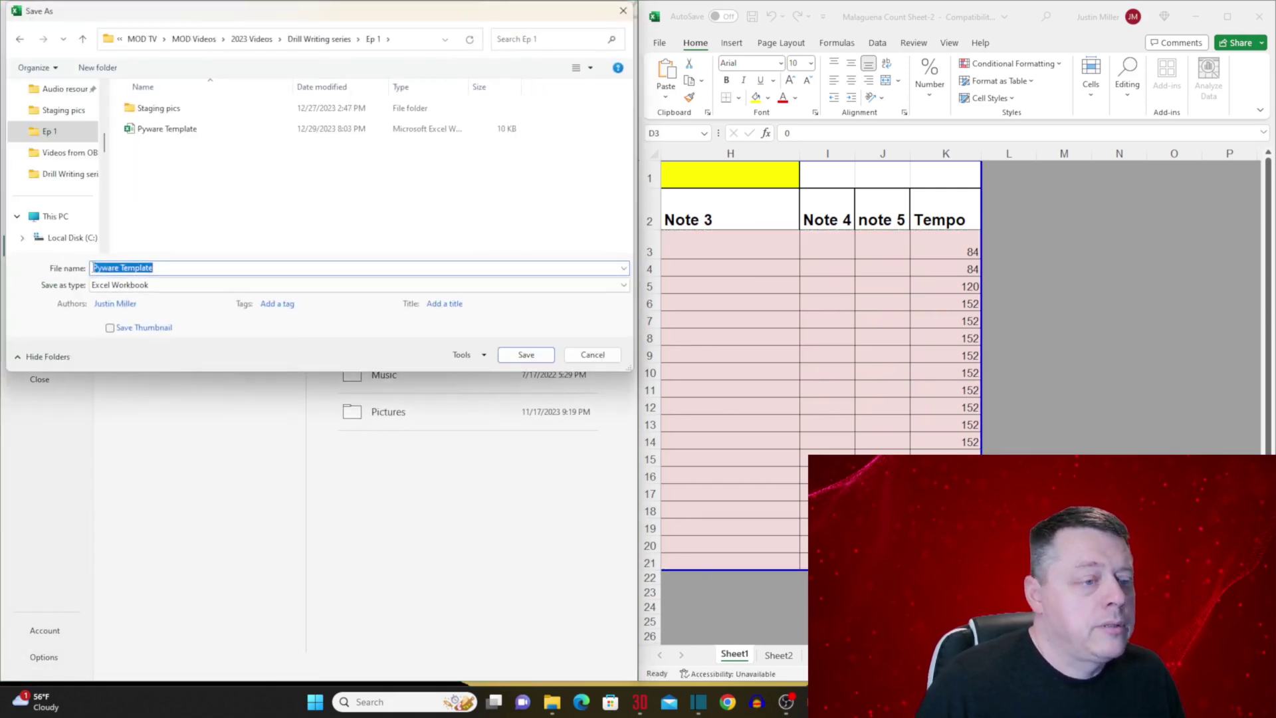
type("Malaguena Counts")
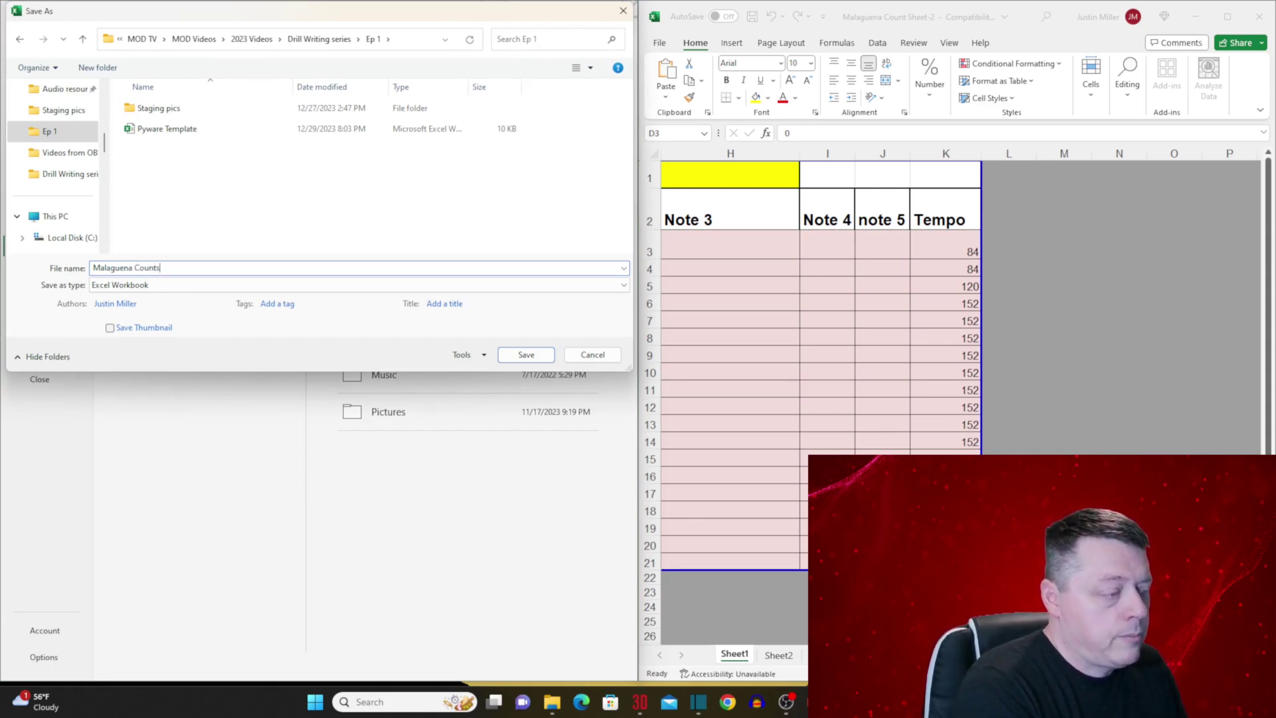
key("Return")
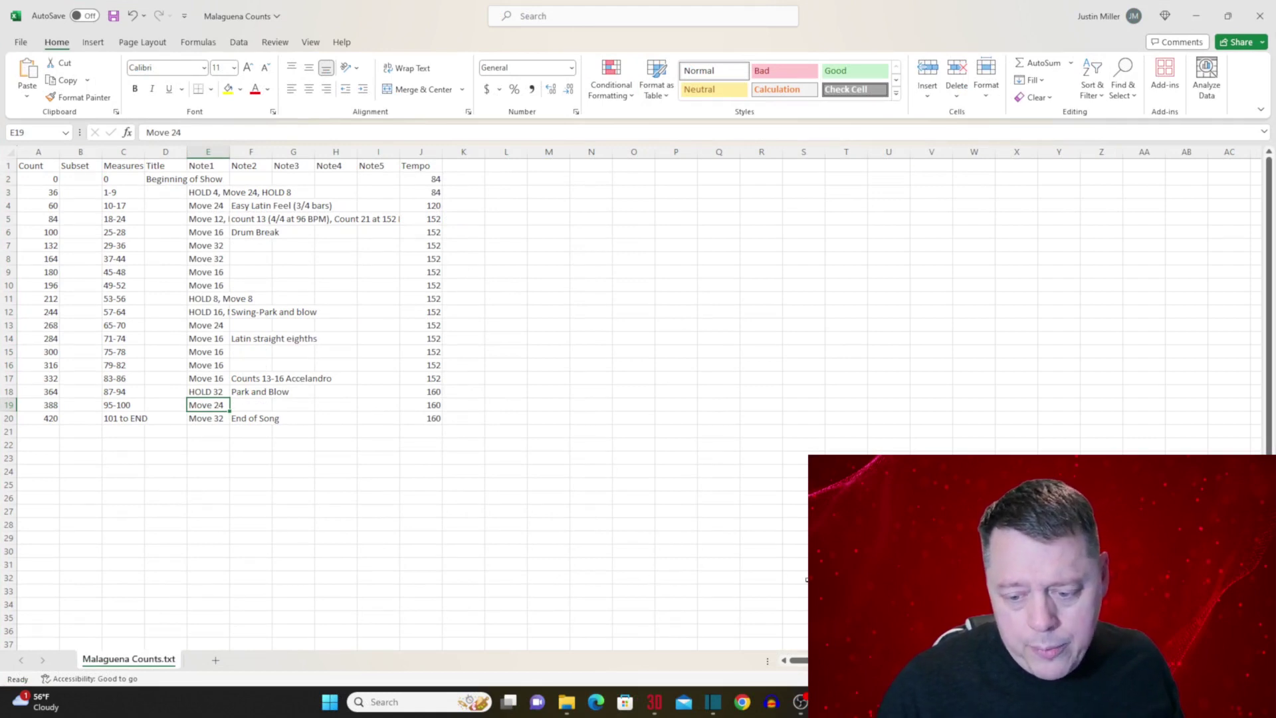
Step: Open the text document "Pyware Template for counts" from the Ep 1 folder in File Explorer
left_click(566, 702)
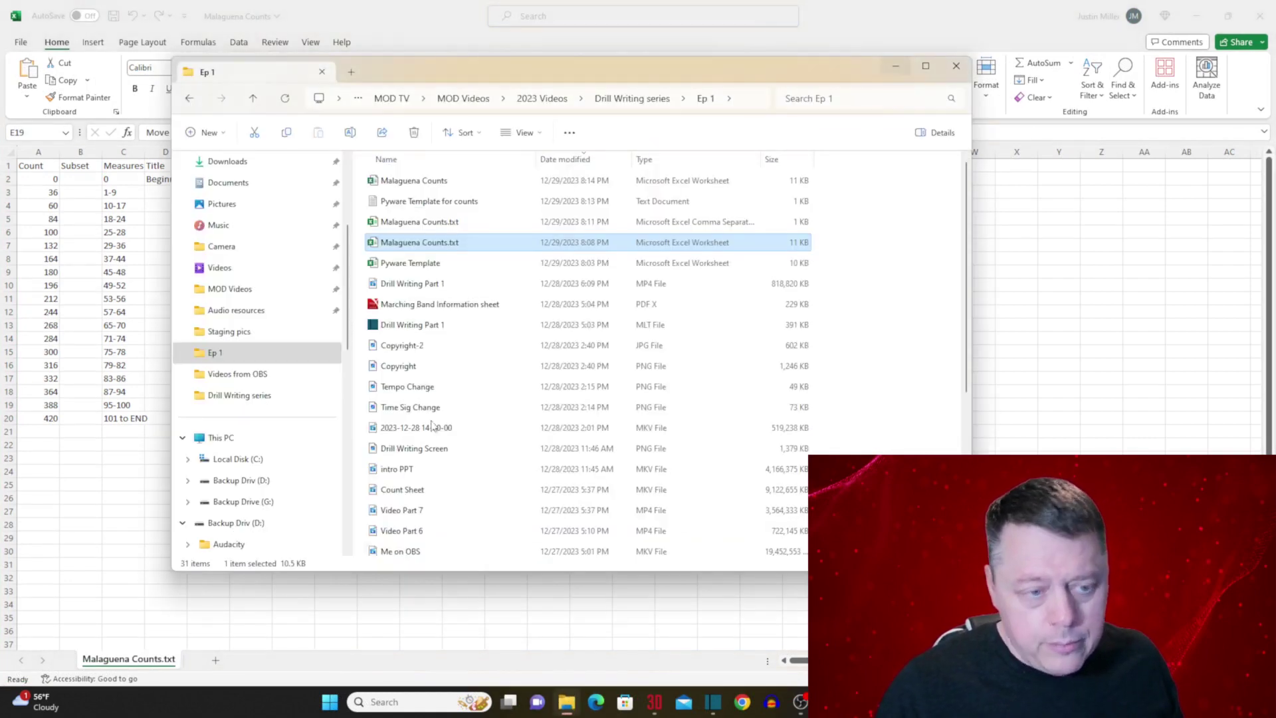
double_click(417, 207)
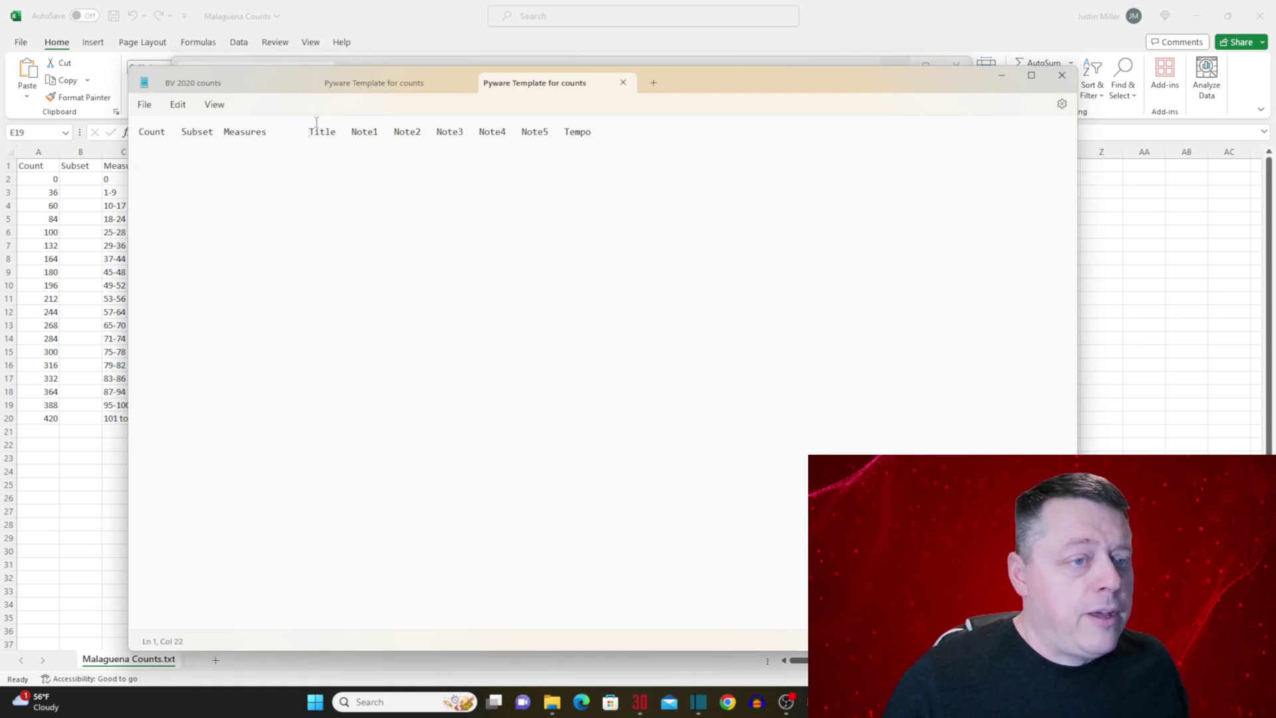
Step: Move the text editor window aside and close the duplicate "Pyware Template for counts" document
left_click_drag(791, 86, 904, 86)
left_click(653, 85)
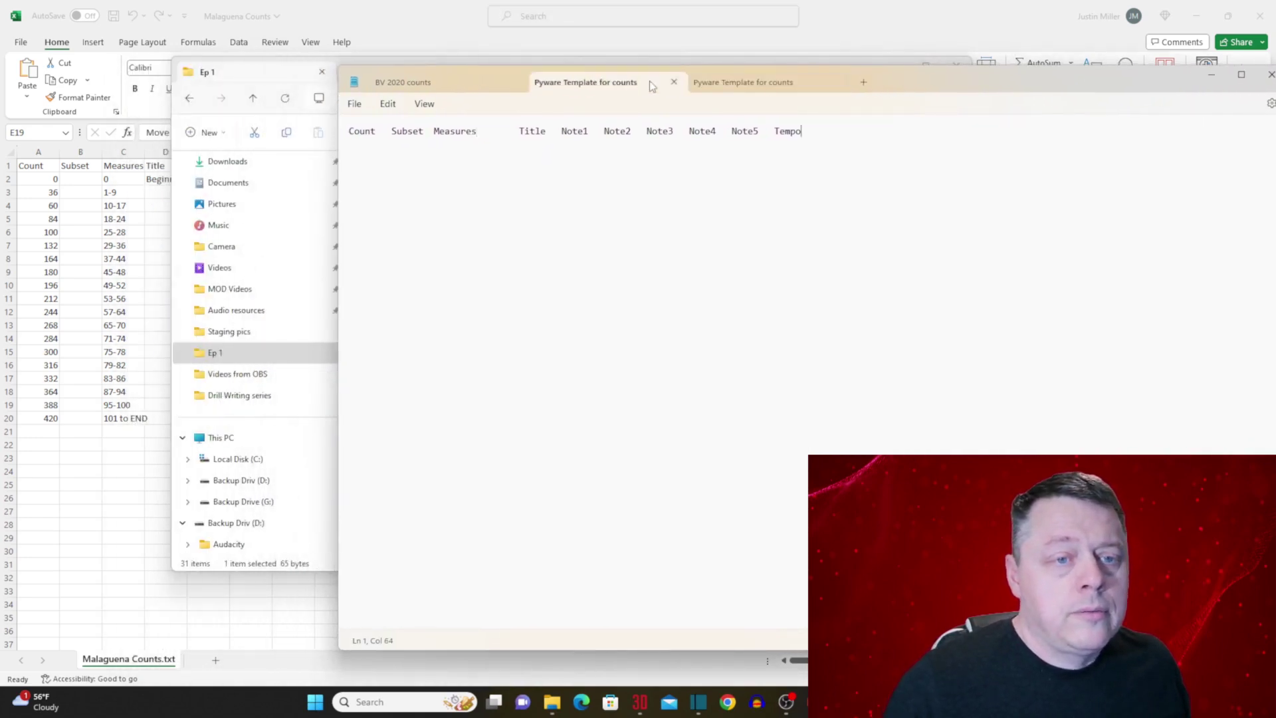
left_click(764, 87)
left_click(833, 82)
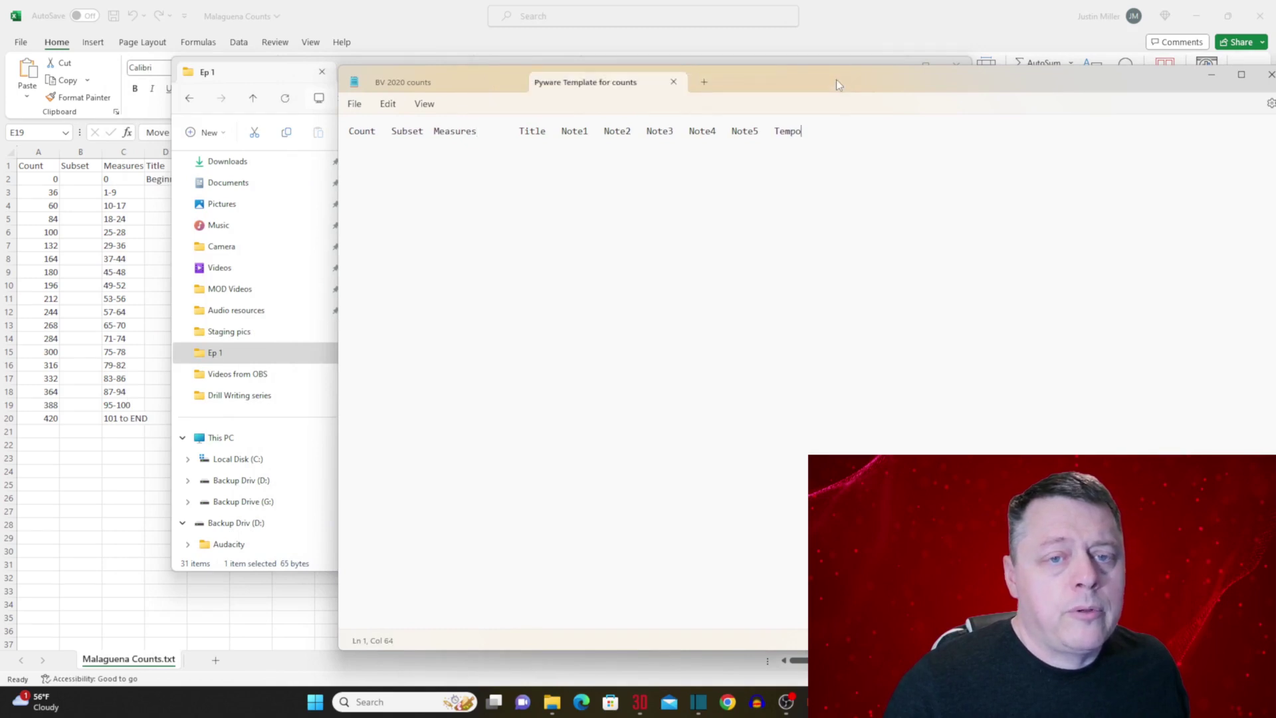
Step: Copy the count data in A2:J20 of the Malaguena Counts workbook into the Notepad template, below its header line
left_click(97, 317)
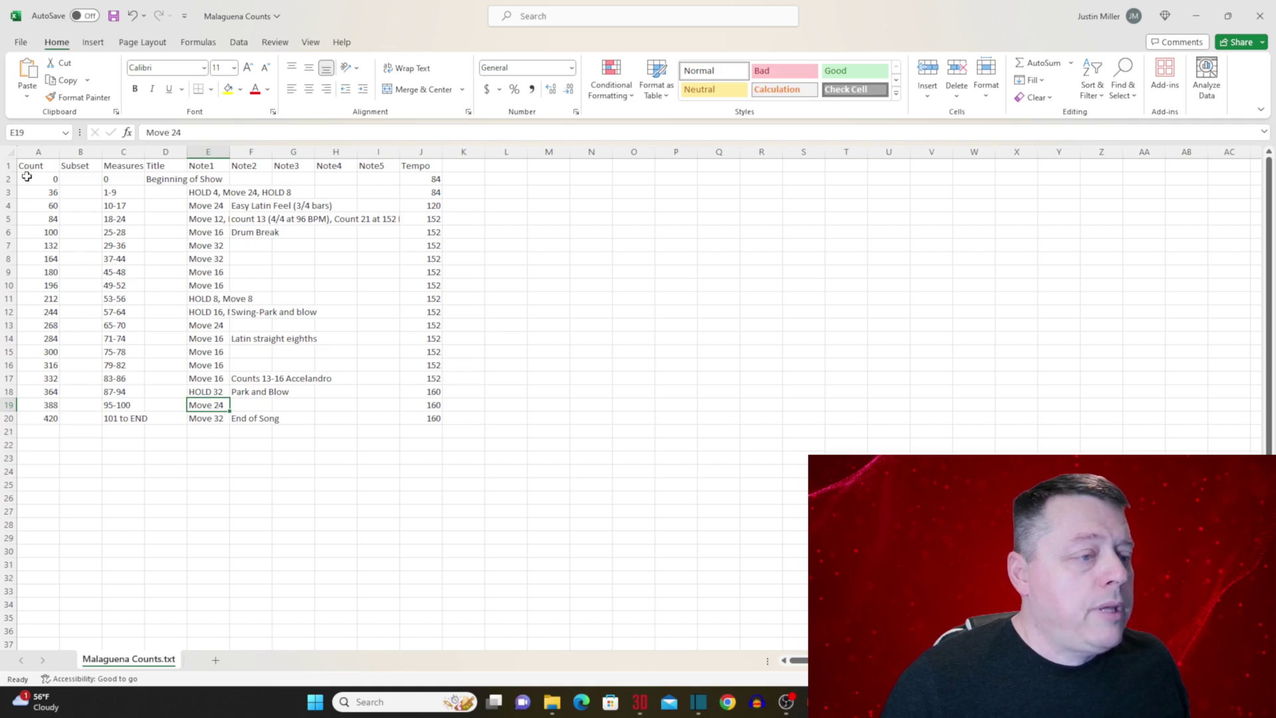
left_click_drag(30, 179, 416, 420)
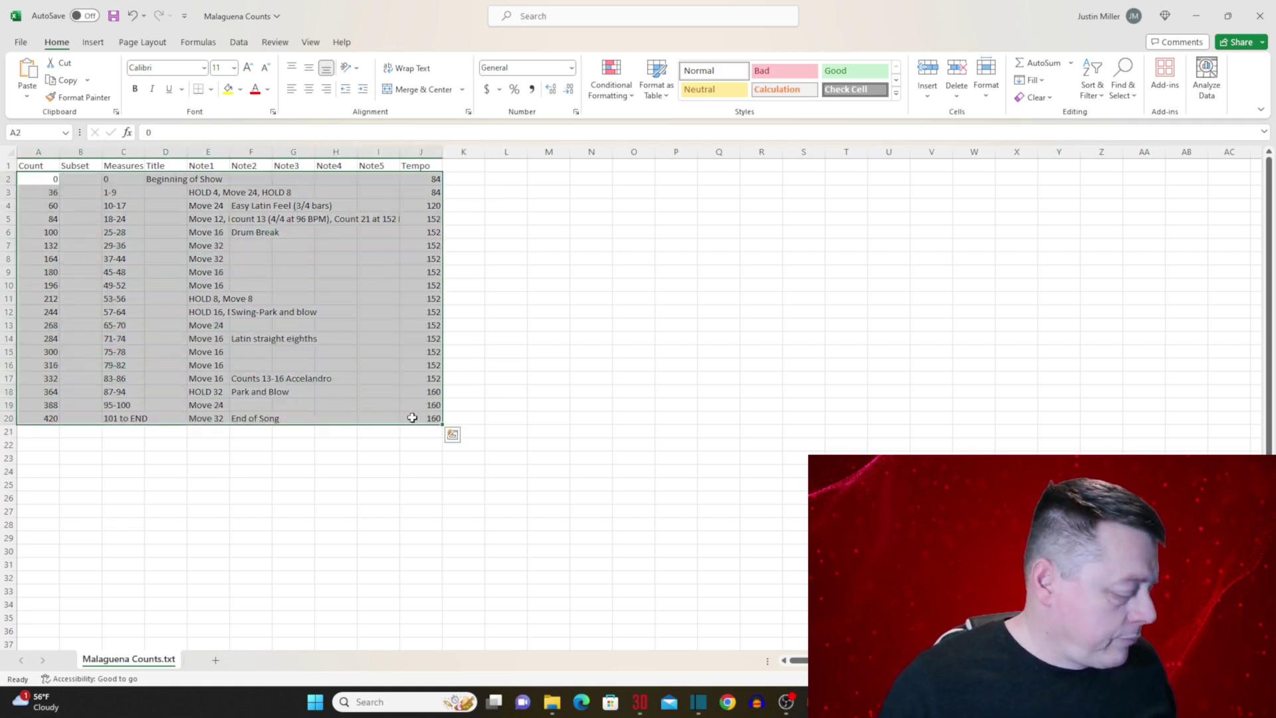
key("ctrl+c")
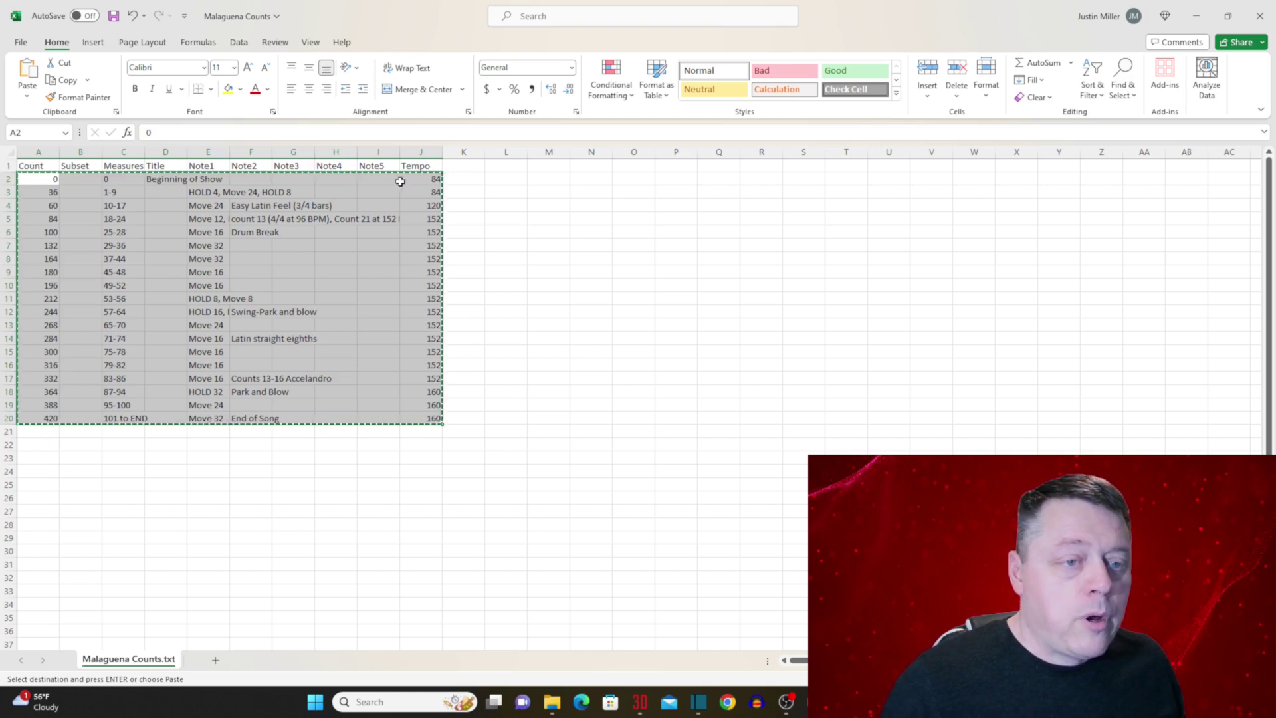
key("alt+Tab")
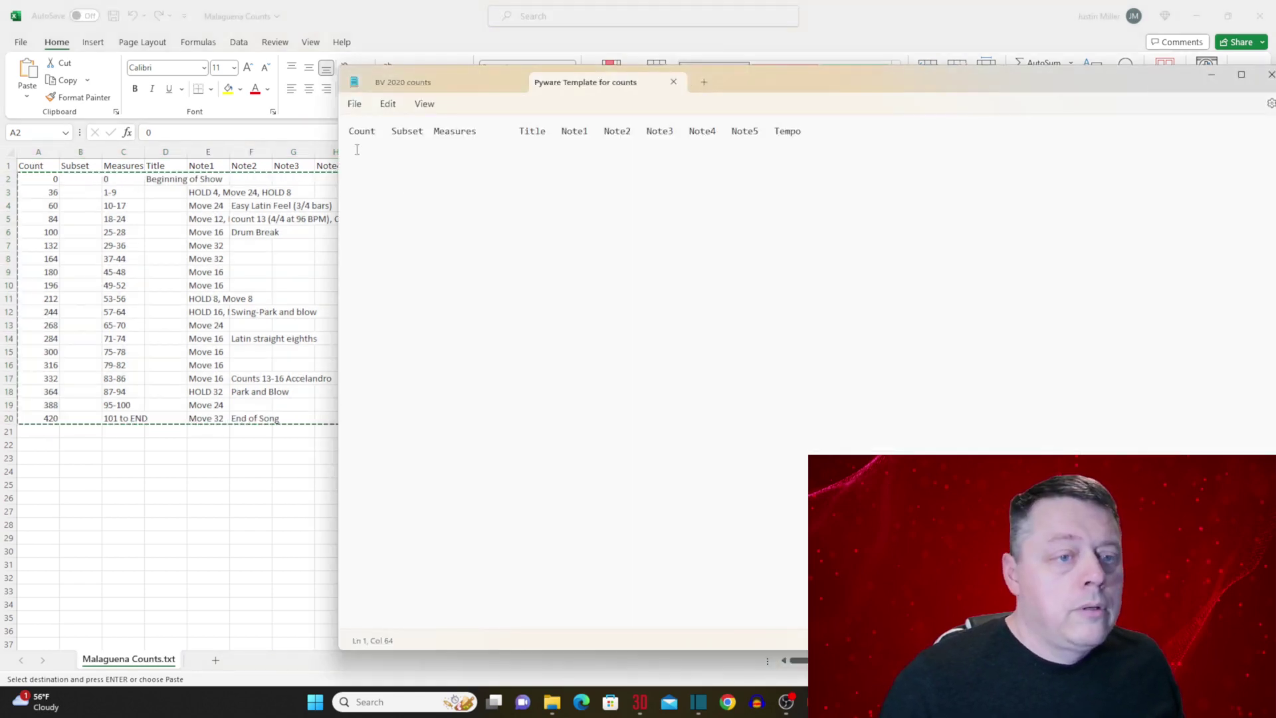
key("ctrl+v")
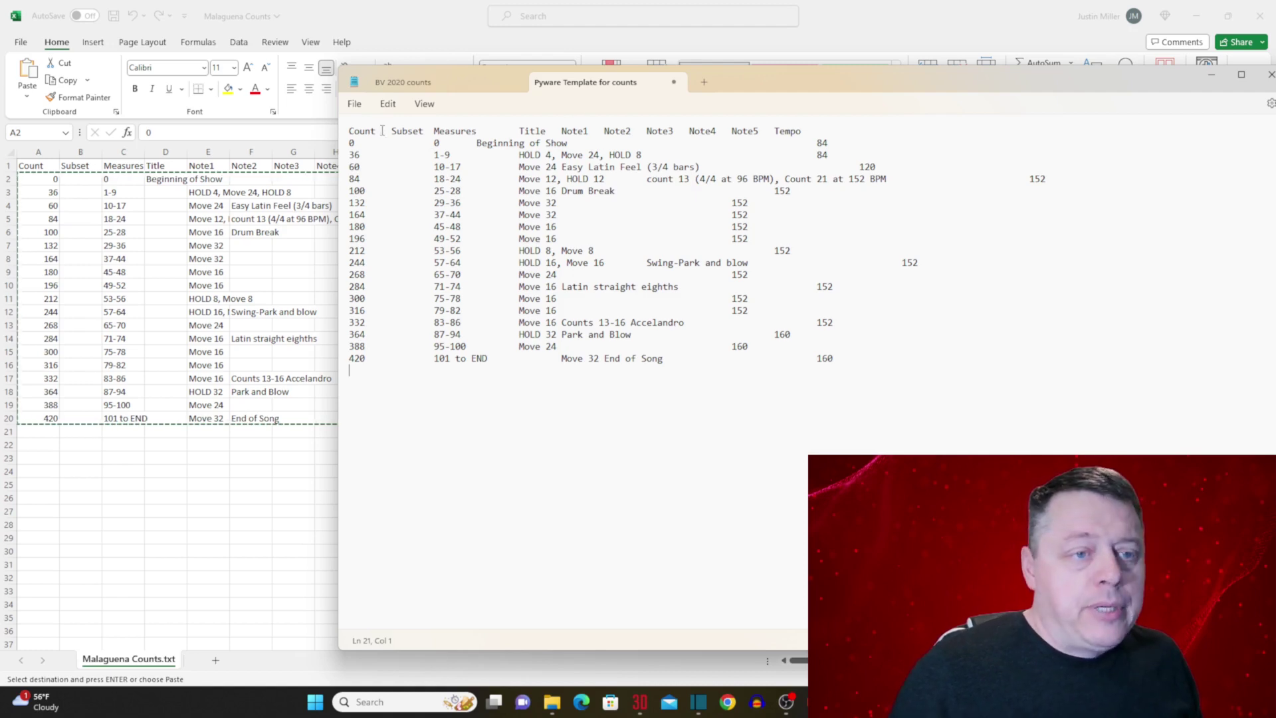
Step: Save the filled text template as a new text document named "Final Malaguena import Counts" in the Ep 1 folder
left_click(355, 105)
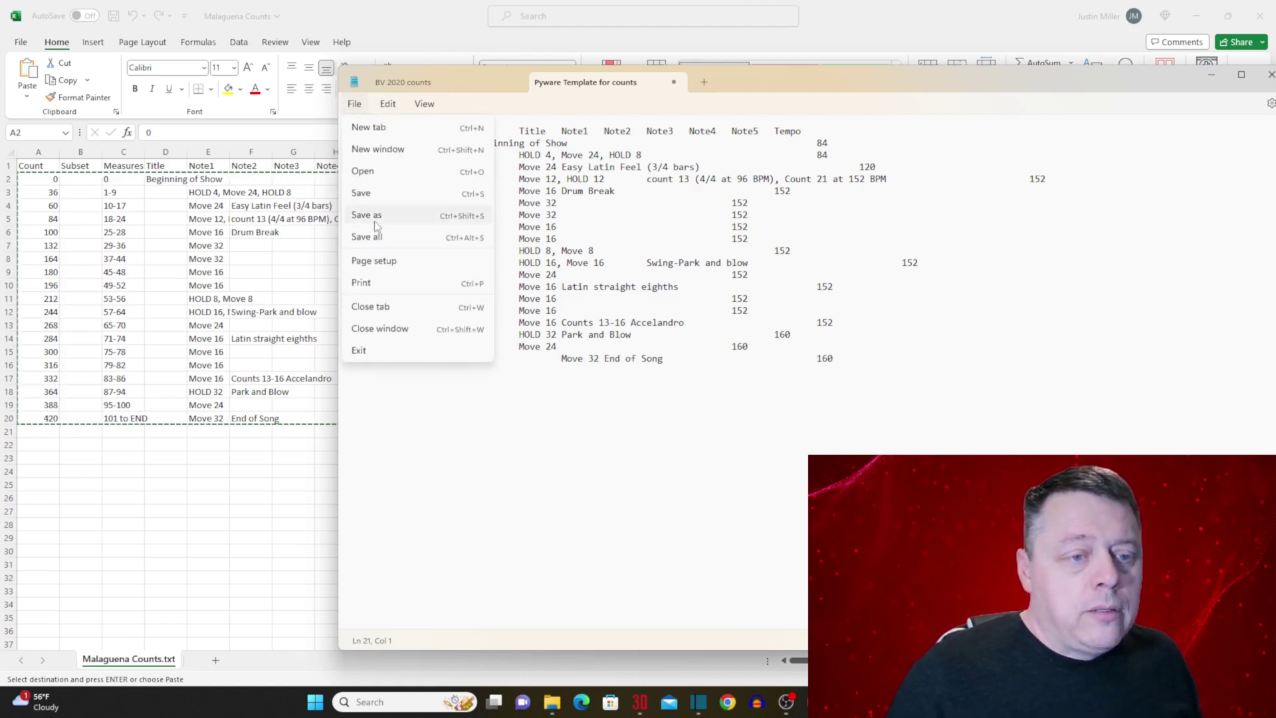
left_click(374, 220)
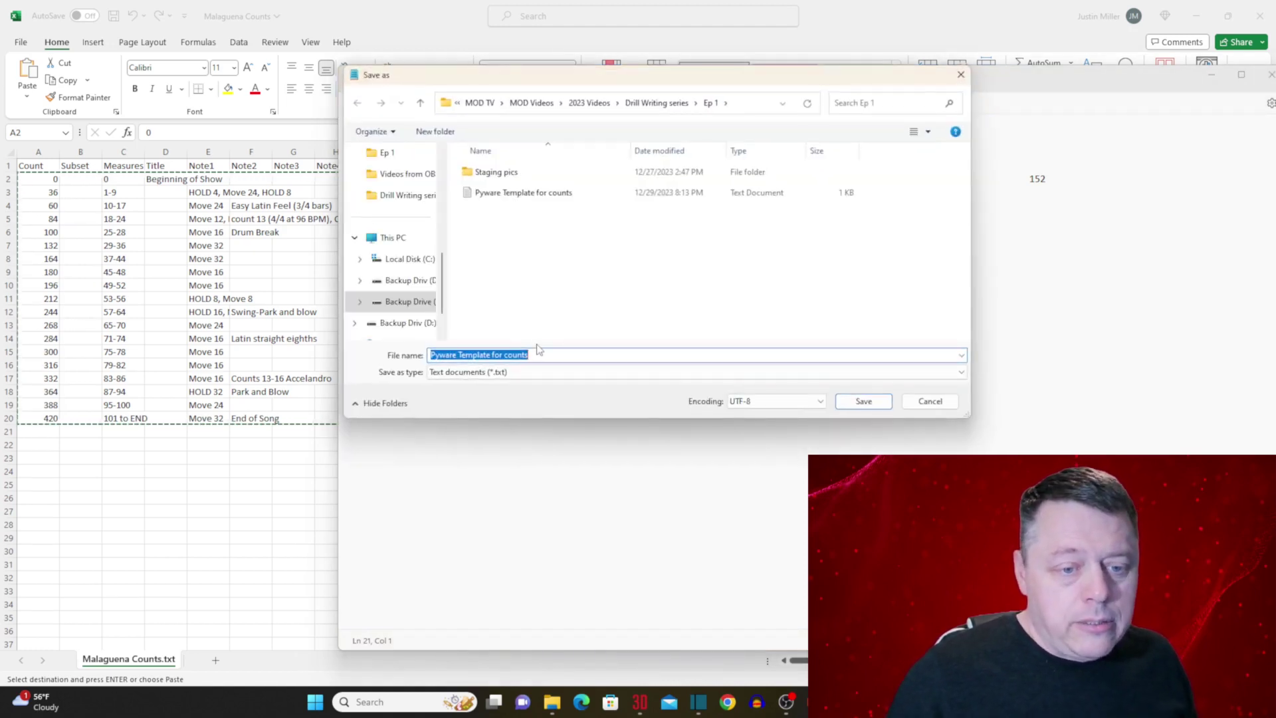
type("Fin")
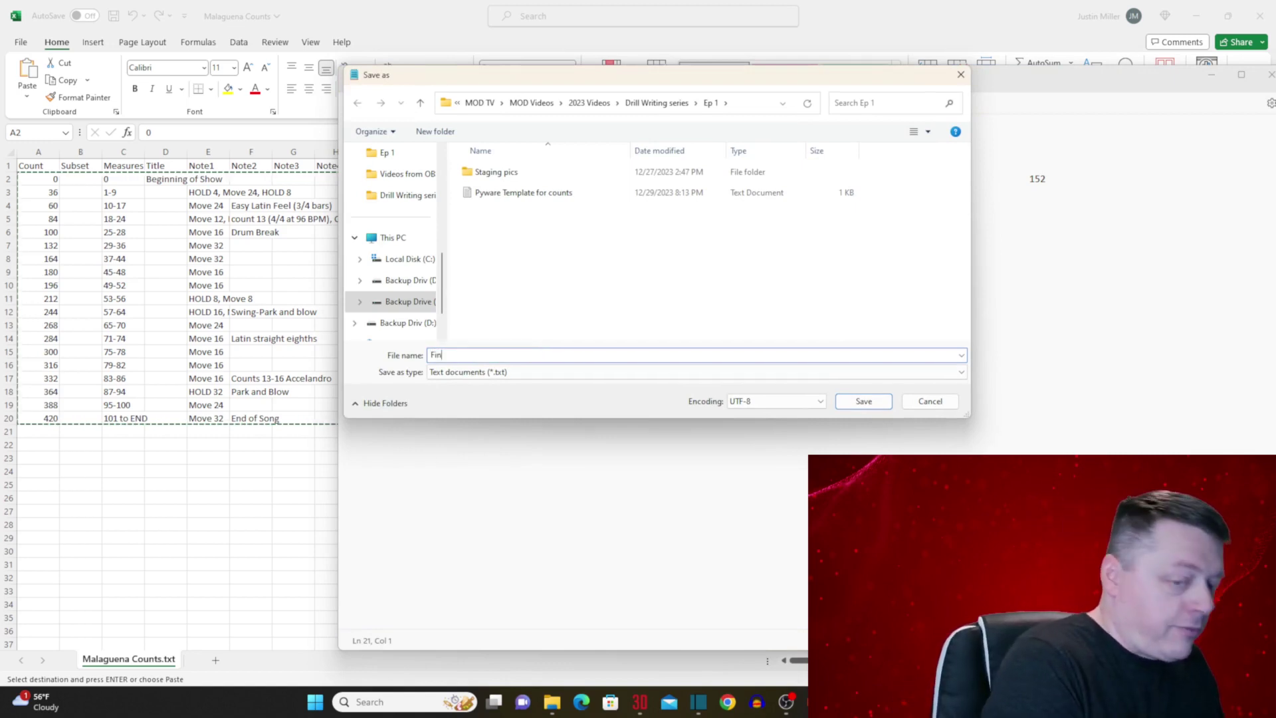
type("al Malag")
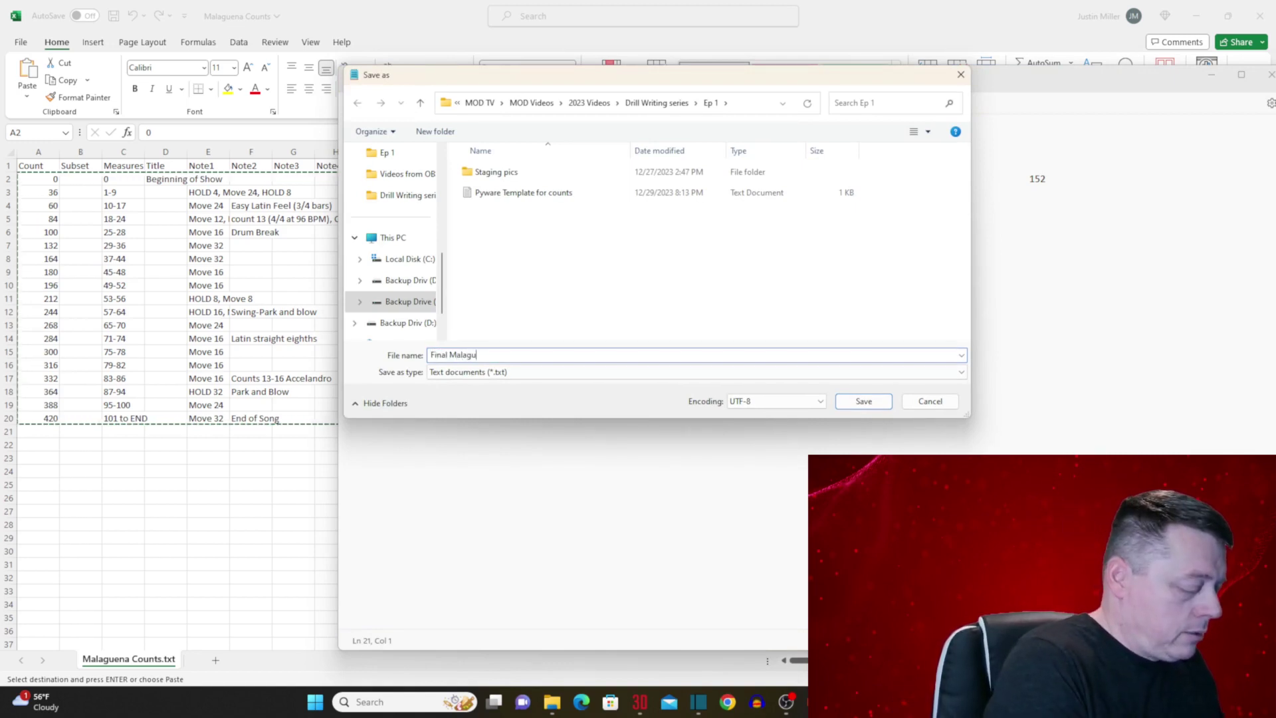
type("u")
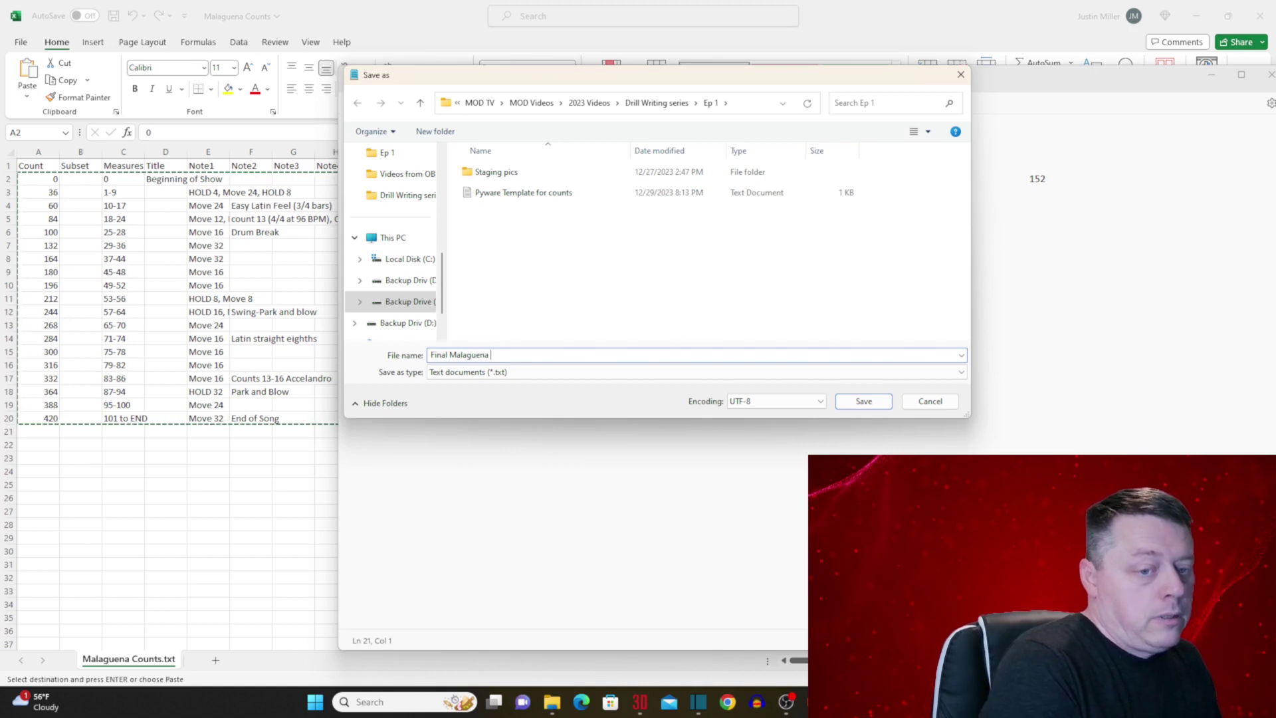
type("ena impor")
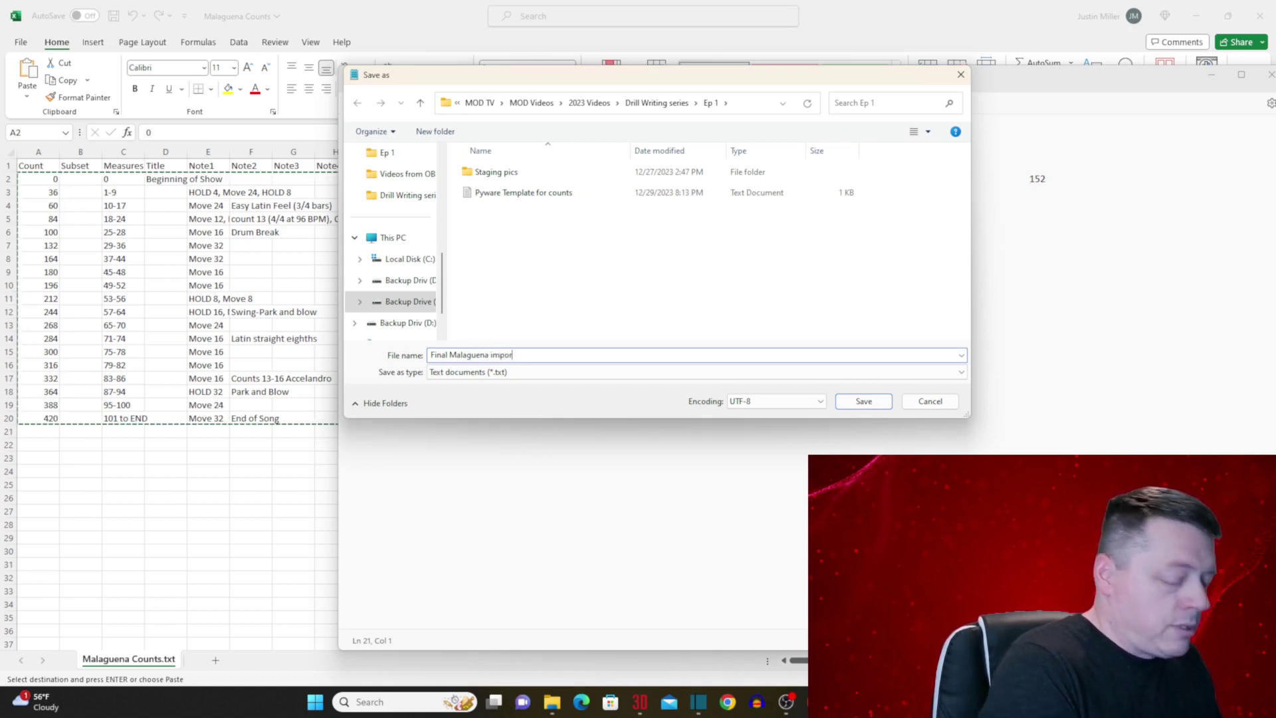
type("t Counts")
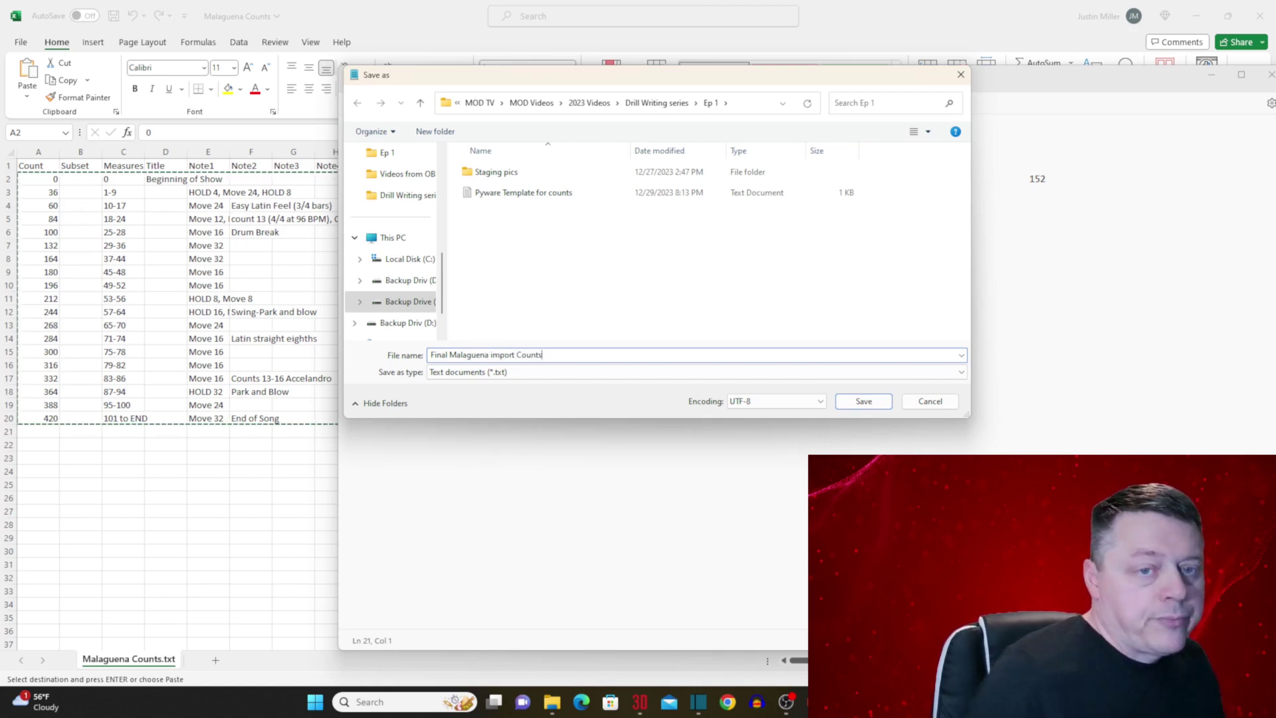
left_click(863, 401)
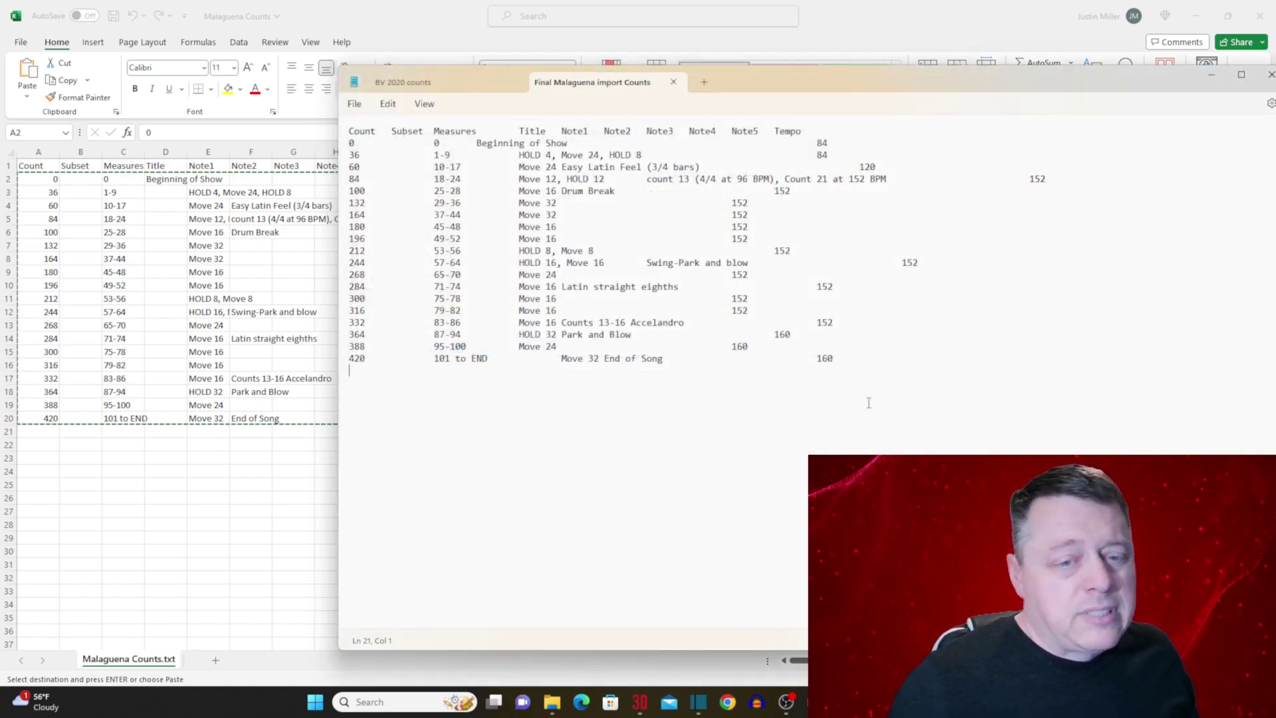
Step: Close the text editor window and the Malaguena Counts workbook
left_click(1271, 76)
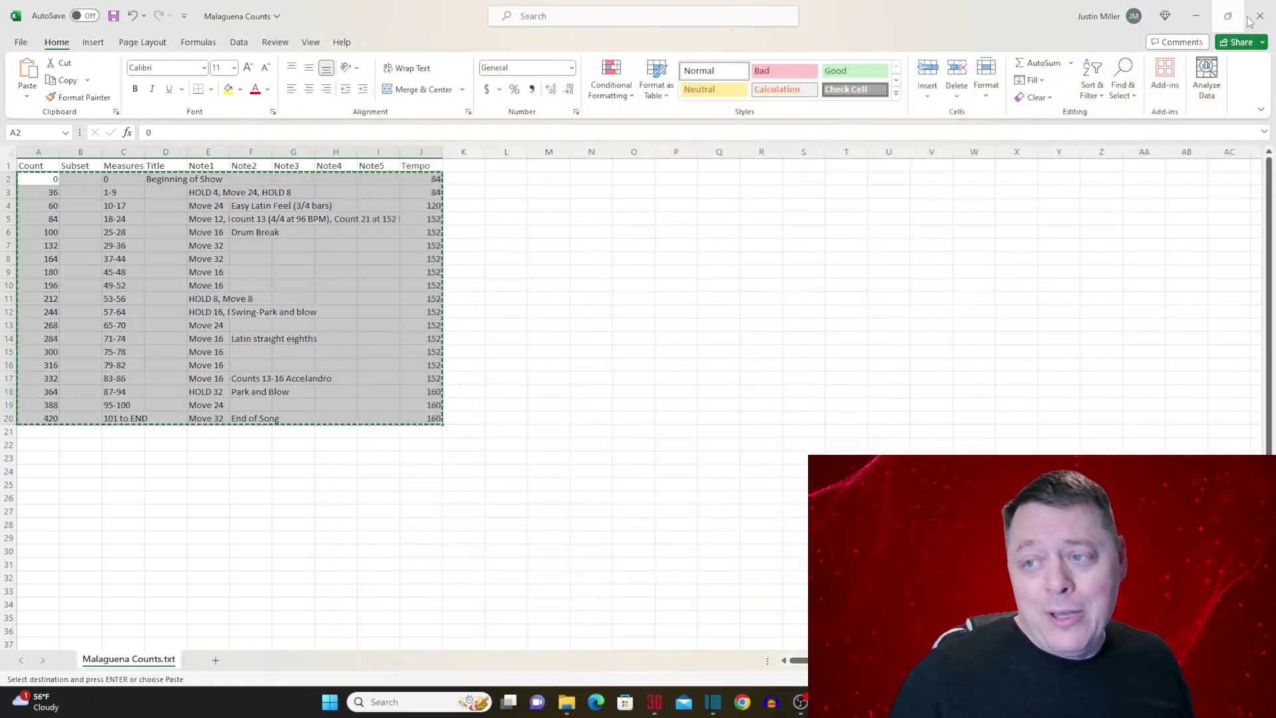
left_click(1245, 21)
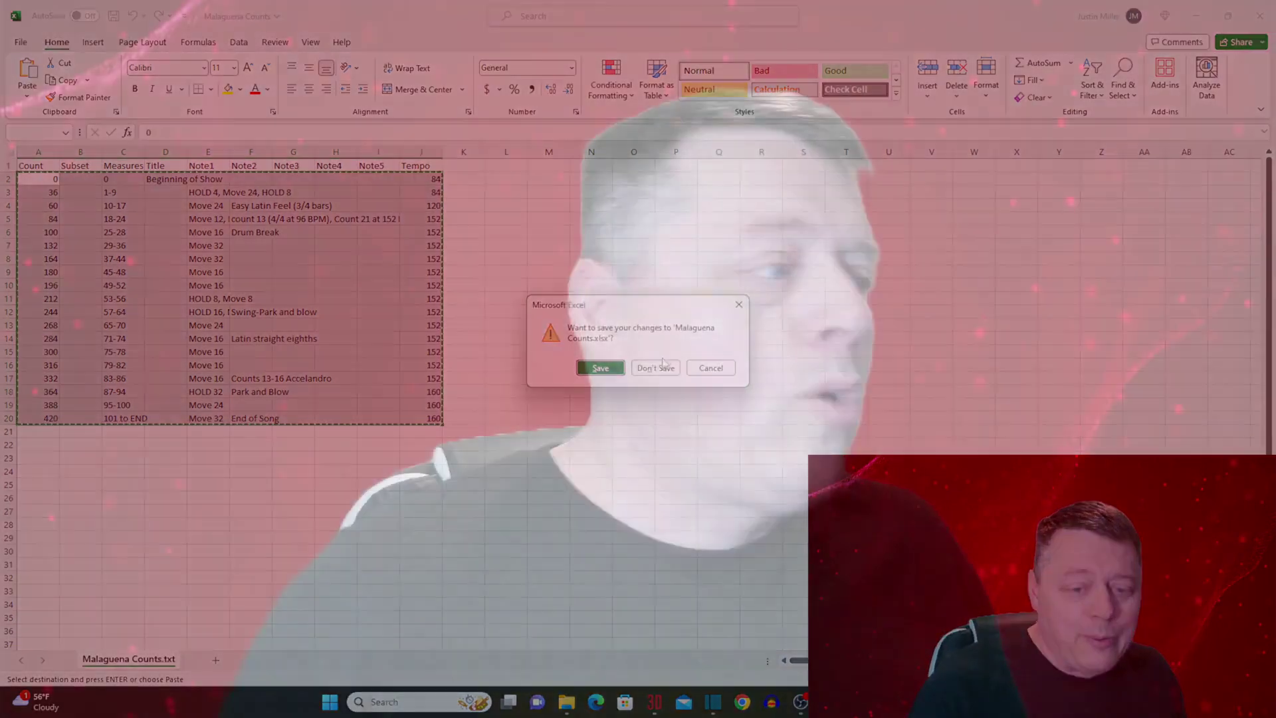